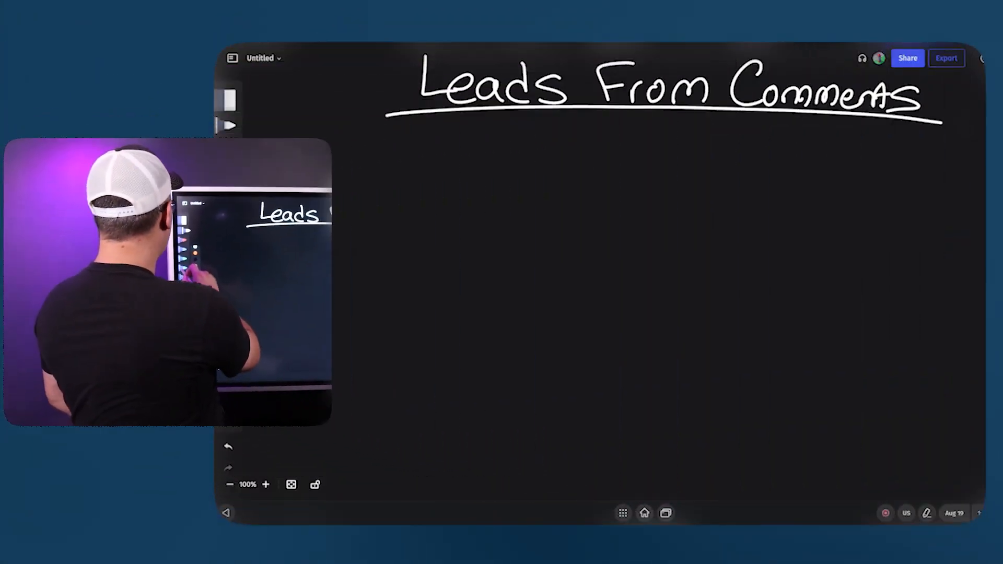
# - Draw a blue box beneath the start of the "Leads From Comments" title and write "Content" and "Ad" inside it
pyautogui.moveTo(313, 261)
pyautogui.mouseDown()
pyautogui.moveTo(370, 142)
pyautogui.moveTo(425, 250)
pyautogui.moveTo(431, 282)
pyautogui.mouseUp()
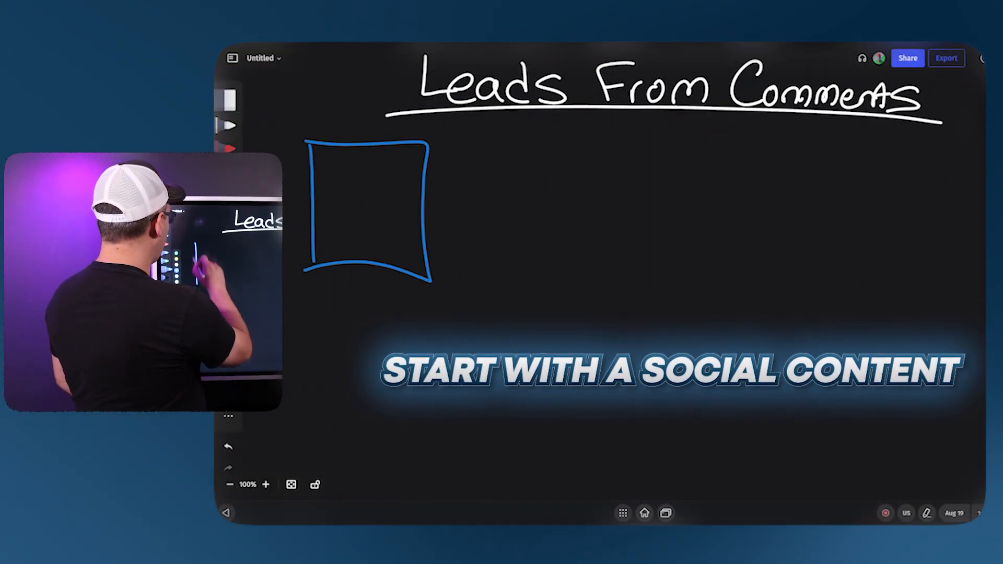
pyautogui.moveTo(342, 159)
pyautogui.mouseDown()
pyautogui.moveTo(341, 181)
pyautogui.moveTo(349, 170)
pyautogui.moveTo(393, 187)
pyautogui.mouseUp()
pyautogui.moveTo(395, 180); pyautogui.dragTo(408, 192)
pyautogui.moveTo(411, 167)
pyautogui.mouseDown()
pyautogui.moveTo(412, 193)
pyautogui.moveTo(418, 178)
pyautogui.mouseUp()
pyautogui.moveTo(328, 234)
pyautogui.mouseDown()
pyautogui.moveTo(347, 233)
pyautogui.moveTo(344, 223)
pyautogui.mouseUp()
pyautogui.moveTo(365, 214); pyautogui.dragTo(365, 236)
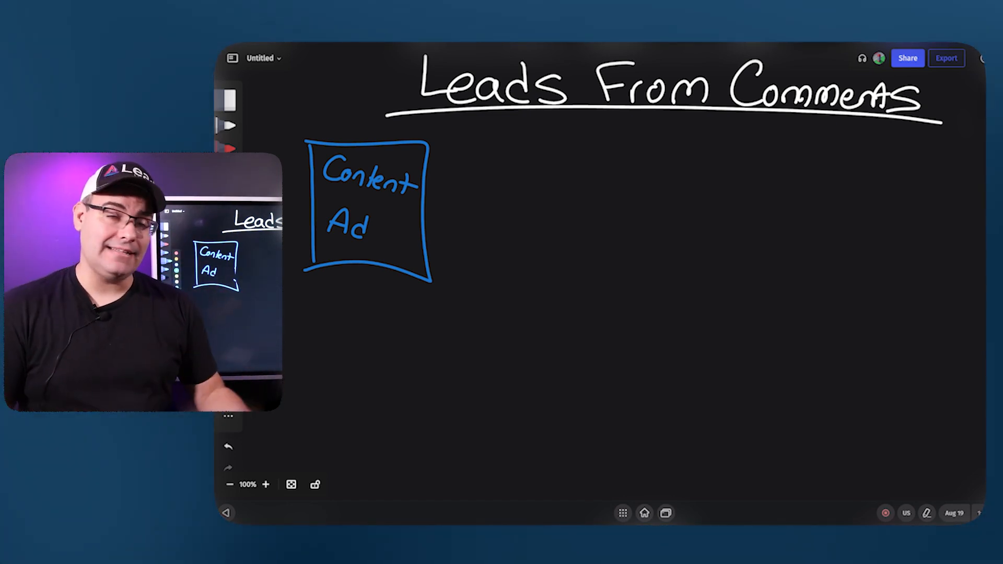
pyautogui.moveTo(420, 217); pyautogui.dragTo(488, 223)
pyautogui.moveTo(452, 180)
pyautogui.mouseDown()
pyautogui.moveTo(453, 195)
pyautogui.moveTo(507, 195)
pyautogui.mouseUp()
pyautogui.moveTo(420, 251)
pyautogui.mouseDown()
pyautogui.moveTo(456, 269)
pyautogui.moveTo(449, 278)
pyautogui.mouseUp()
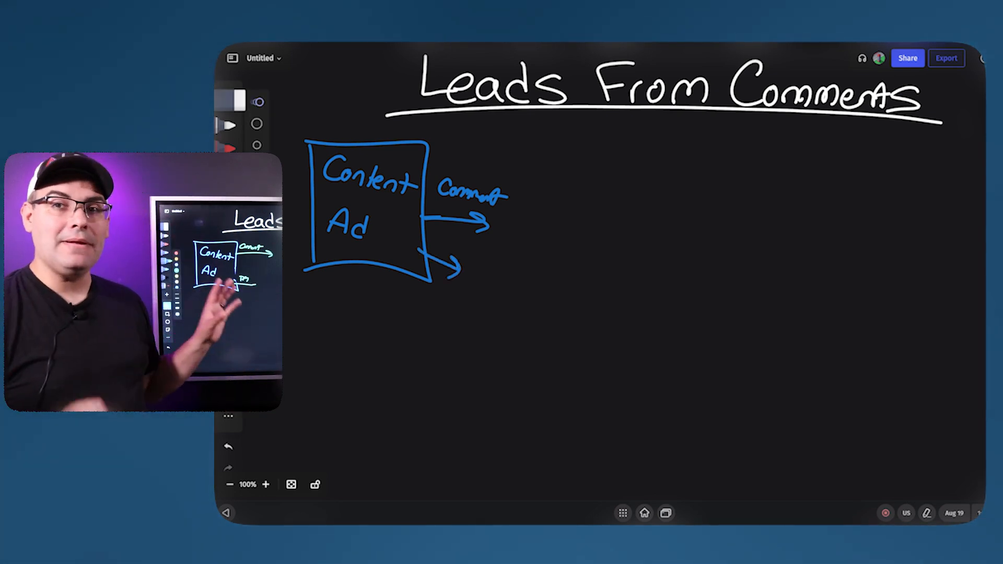
pyautogui.click(230, 100)
pyautogui.moveTo(507, 197)
pyautogui.mouseDown()
pyautogui.moveTo(449, 215)
pyautogui.moveTo(445, 199)
pyautogui.mouseUp()
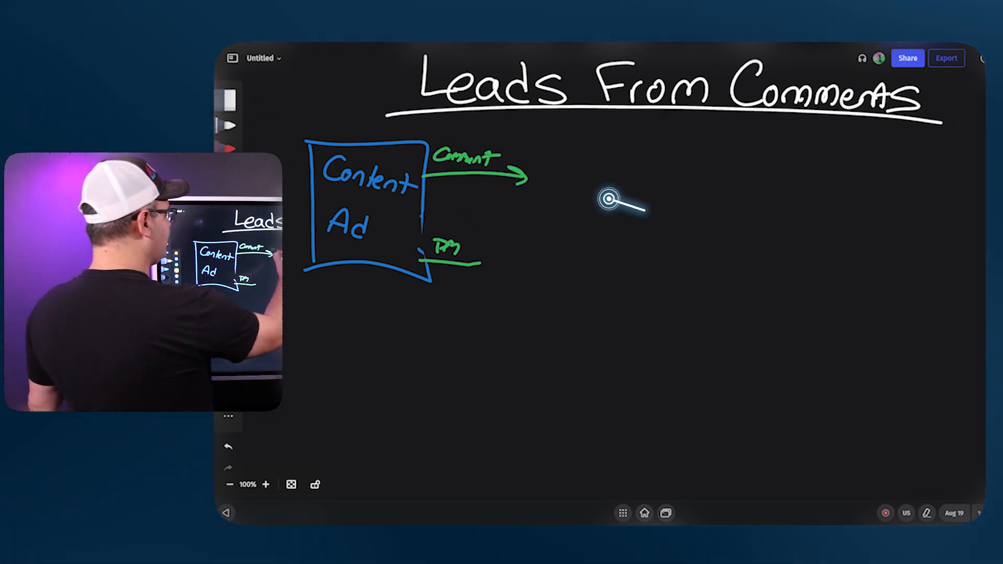
# - Draw a yellow "Response" box after the green Comment arrow and connect it with lines to the purple DM box and the lower DM branch
pyautogui.moveTo(542, 148)
pyautogui.mouseDown()
pyautogui.moveTo(554, 197)
pyautogui.moveTo(608, 197)
pyautogui.moveTo(544, 146)
pyautogui.moveTo(573, 176)
pyautogui.moveTo(611, 182)
pyautogui.mouseUp()
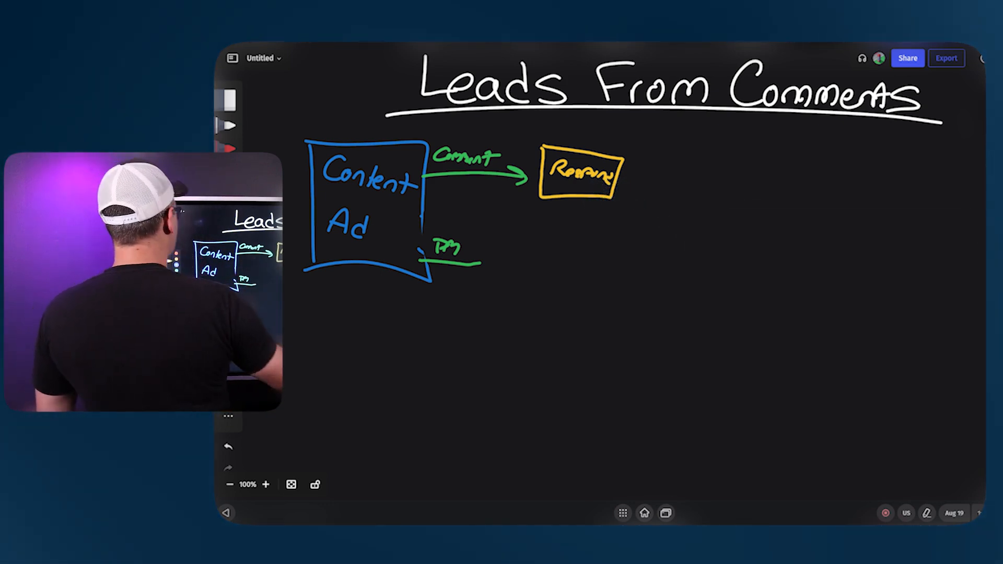
pyautogui.moveTo(653, 181)
pyautogui.mouseDown()
pyautogui.moveTo(695, 185)
pyautogui.moveTo(686, 194)
pyautogui.mouseUp()
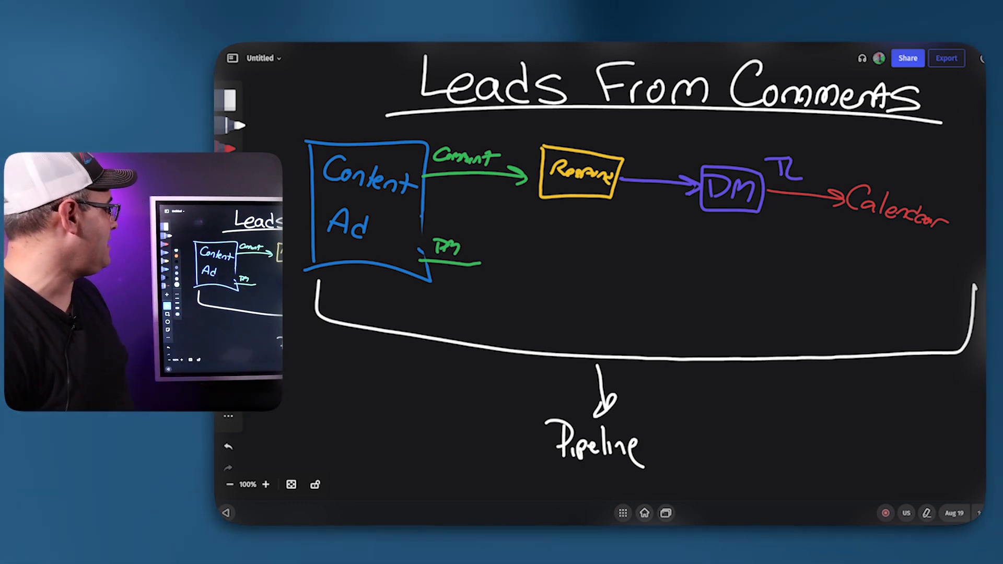
pyautogui.click(228, 244)
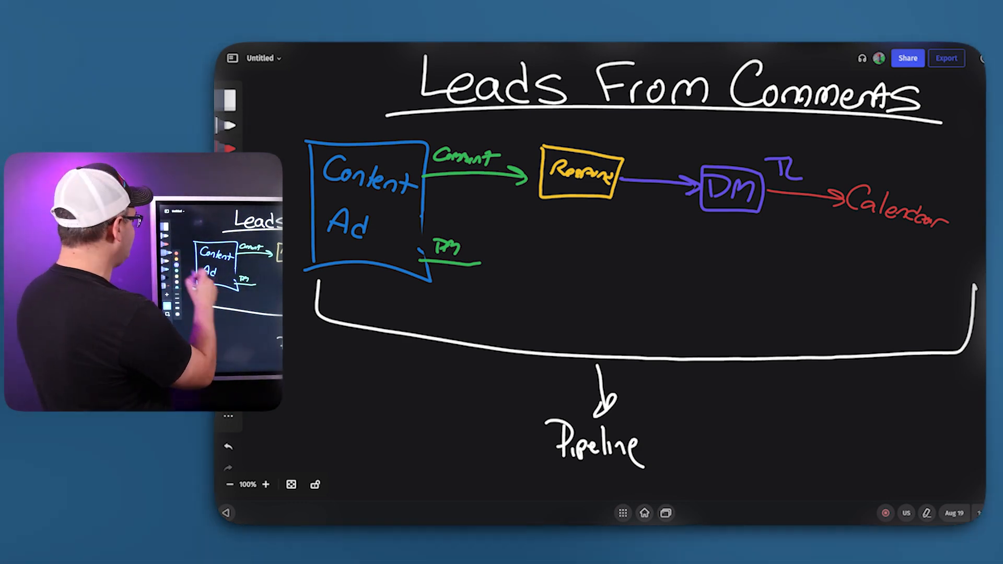
pyautogui.moveTo(480, 264); pyautogui.dragTo(593, 250)
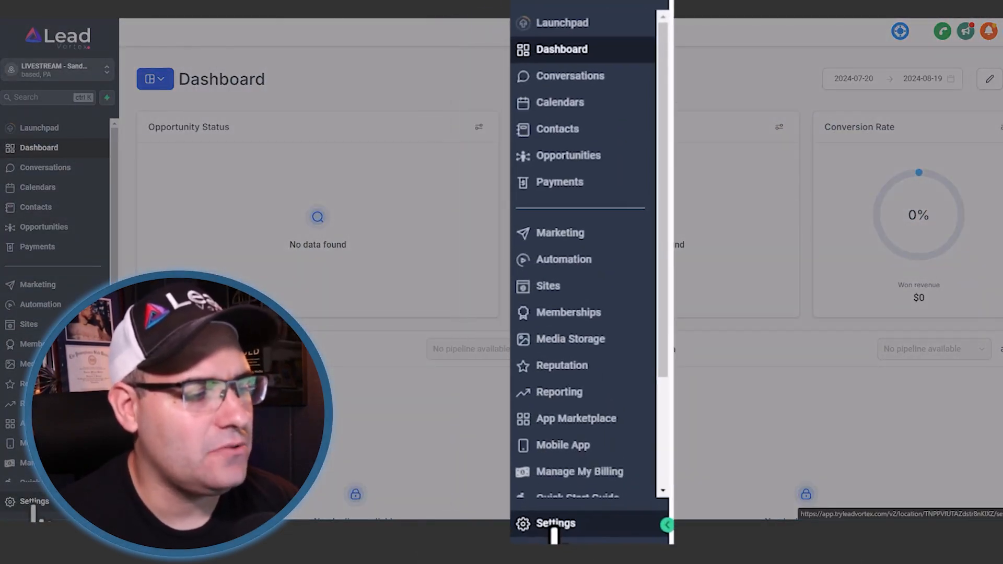
# - Open Lead Vortex's Integrations settings and check the Messenger and Instagram settings of the connected Facebook page
pyautogui.click(33, 503)
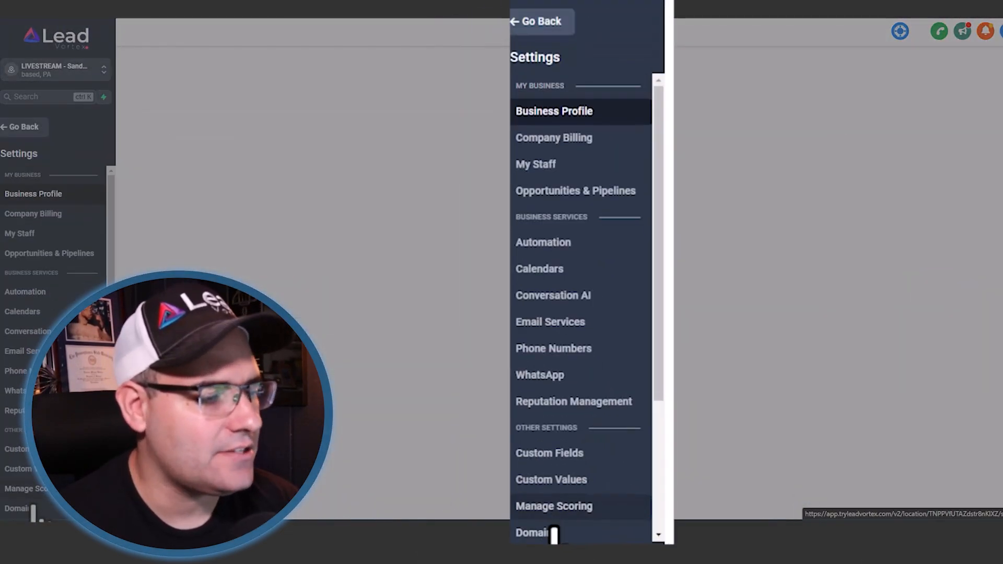
pyautogui.scroll(-3, 55, 405)
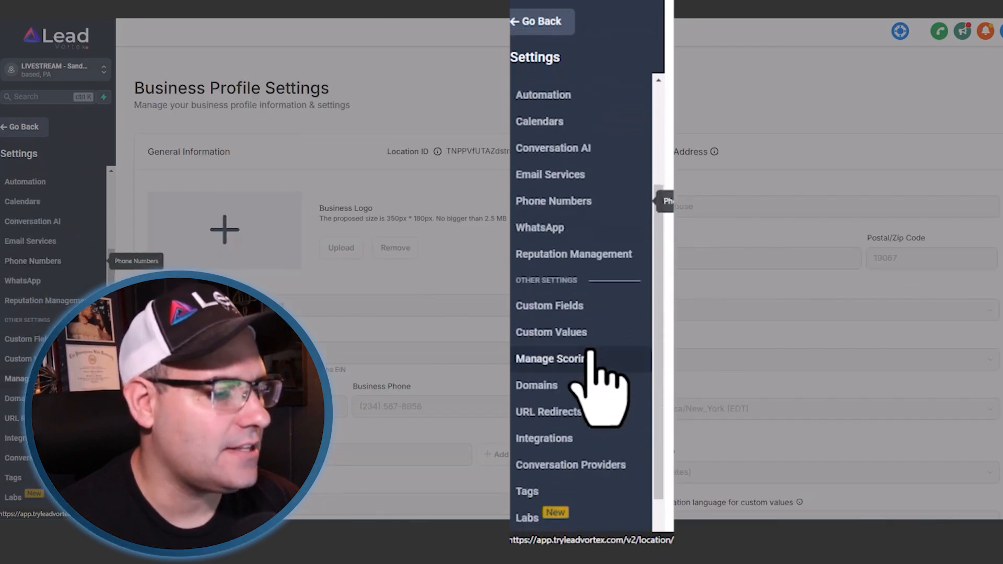
pyautogui.click(580, 399)
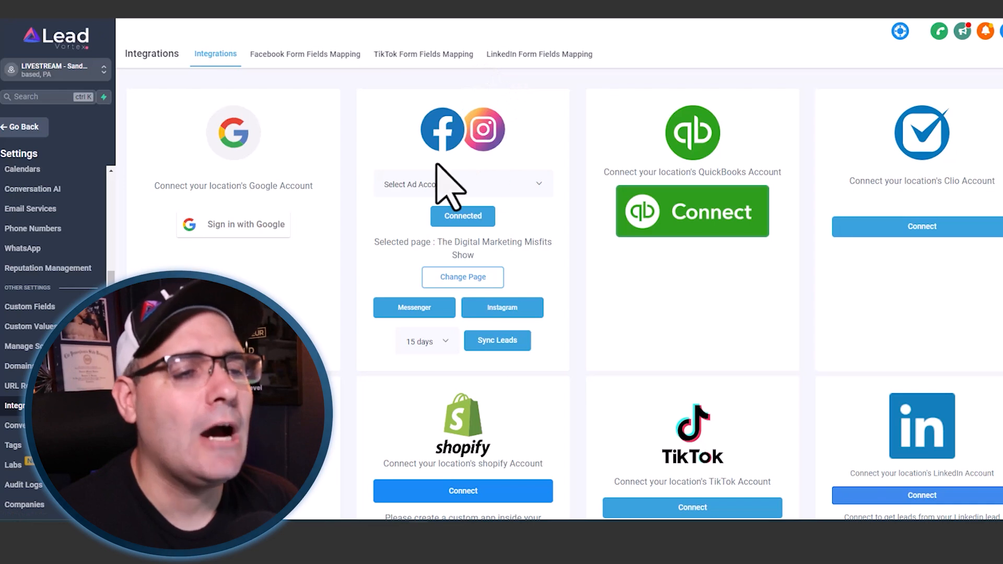
pyautogui.click(418, 309)
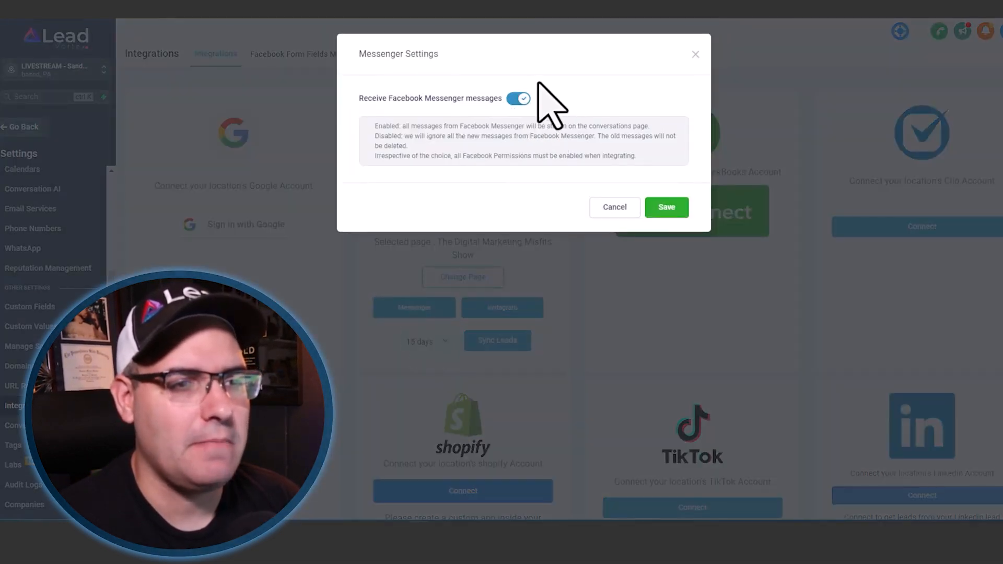
pyautogui.click(611, 207)
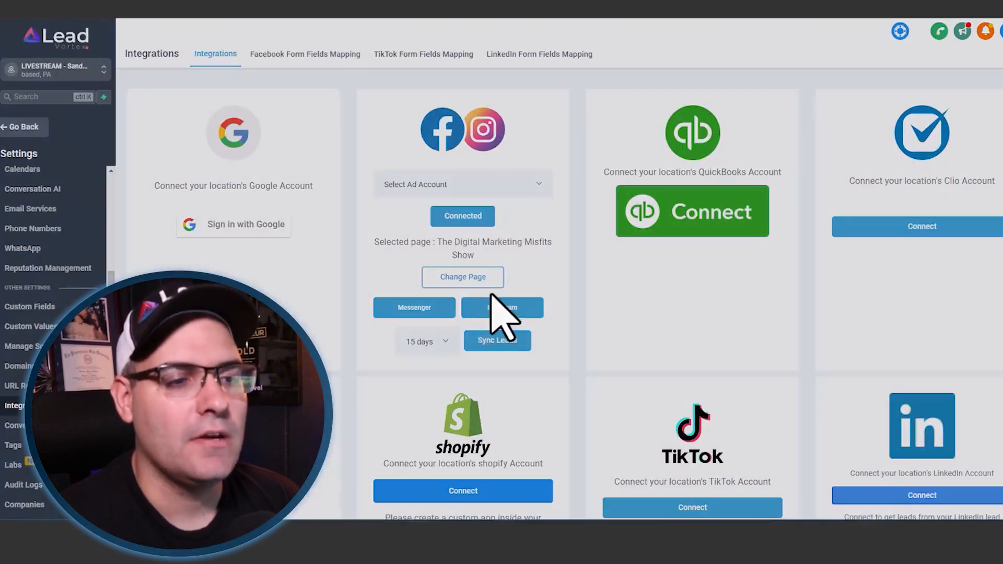
pyautogui.click(501, 308)
pyautogui.click(625, 214)
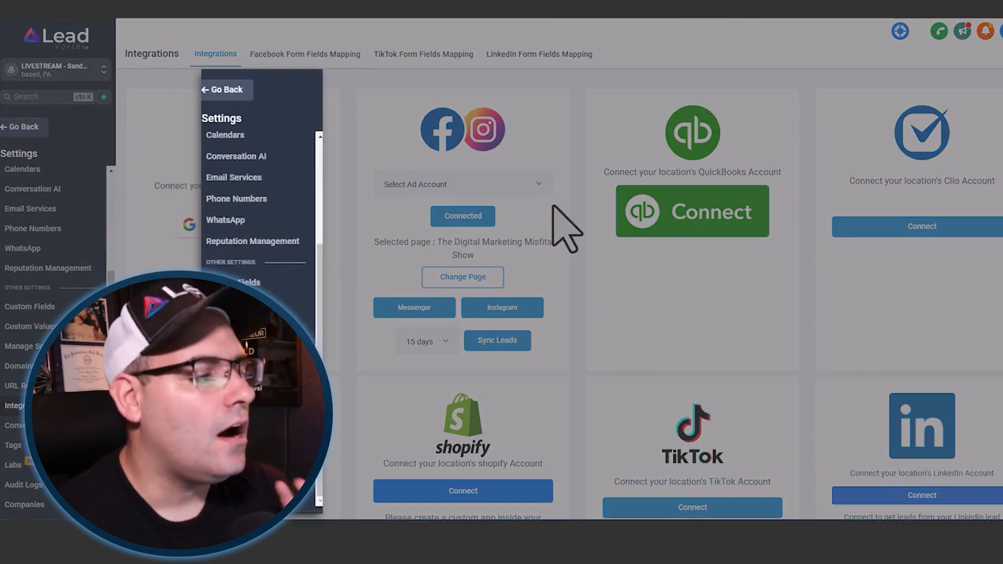
# - Review the account's domains and its calendars in the calendar settings
pyautogui.click(21, 369)
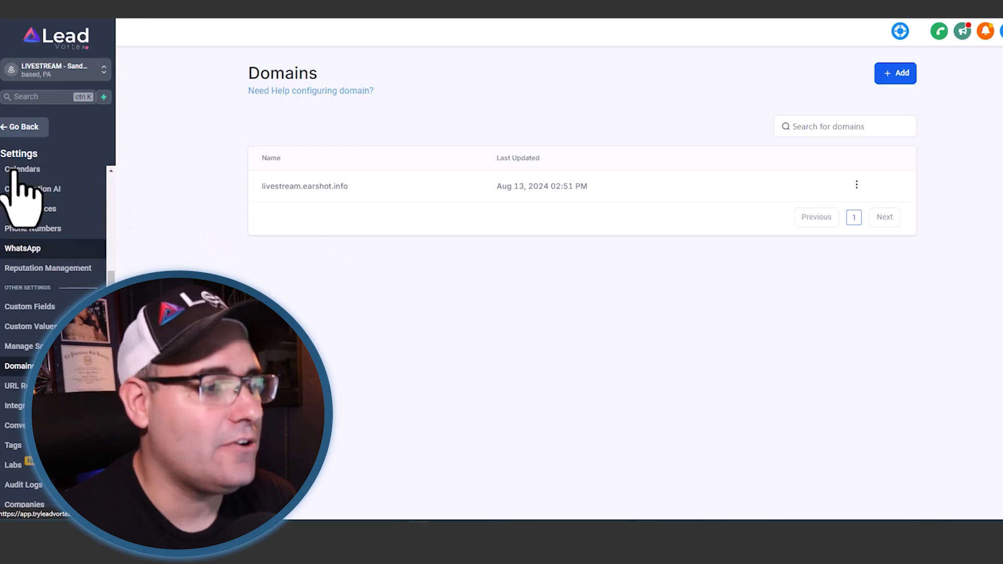
pyautogui.click(23, 127)
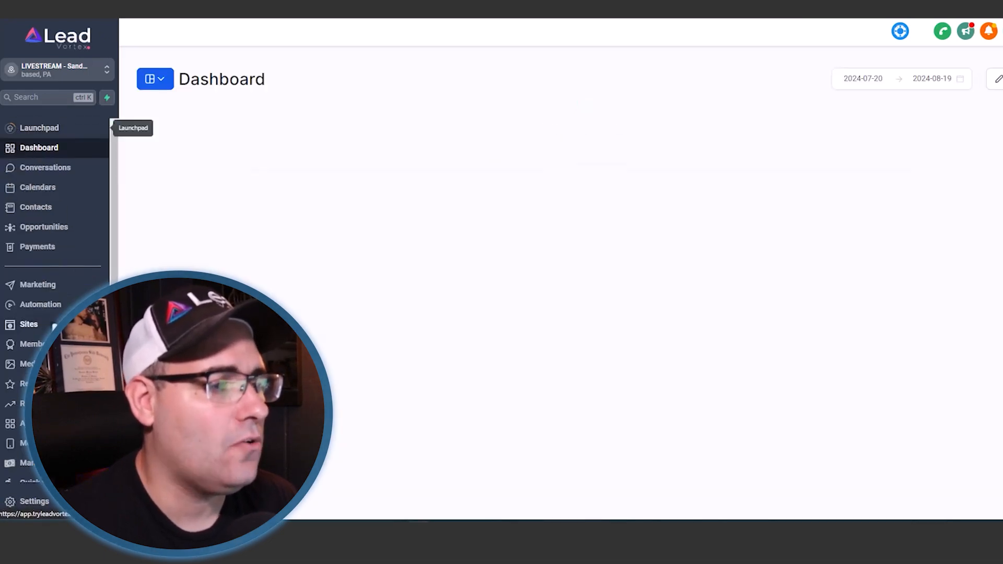
pyautogui.click(39, 189)
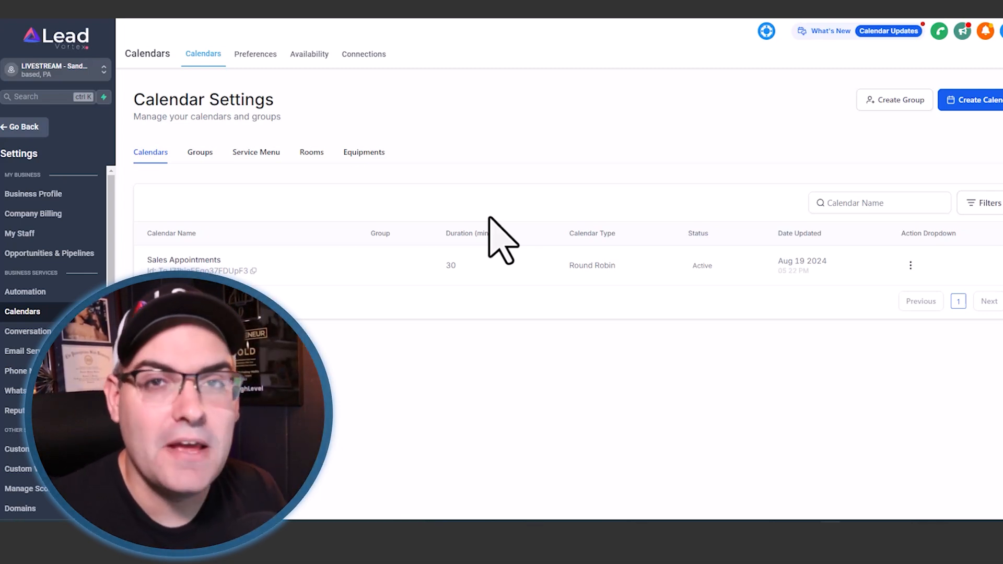
pyautogui.click(19, 129)
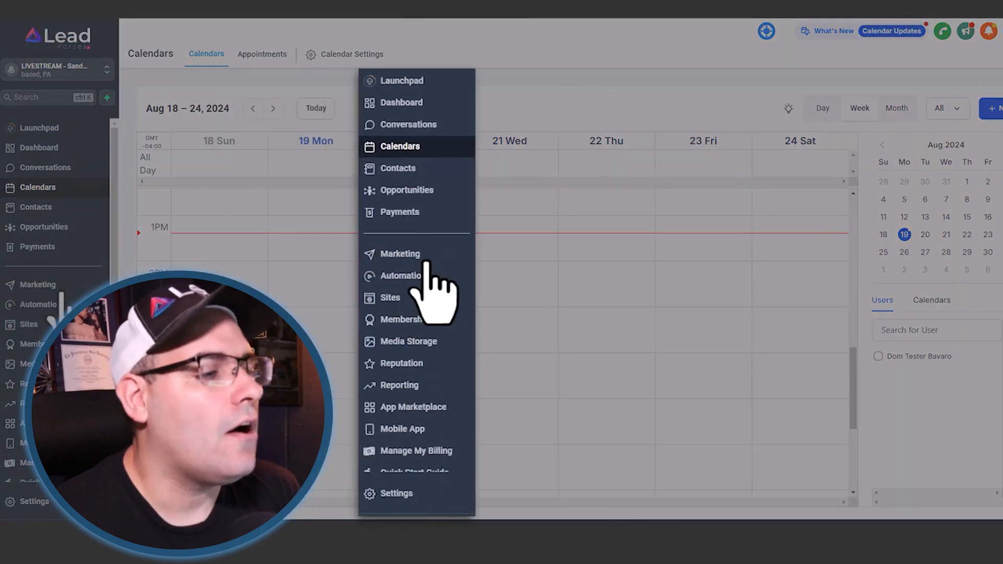
# - Start a new opportunities pipeline and name it "FB/IG Social Leads"
pyautogui.click(56, 230)
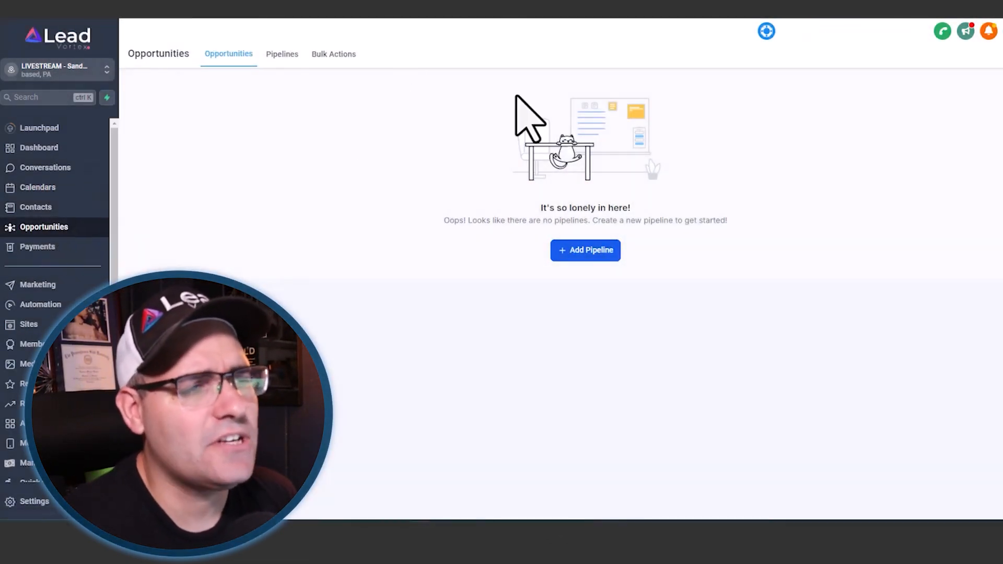
pyautogui.click(604, 256)
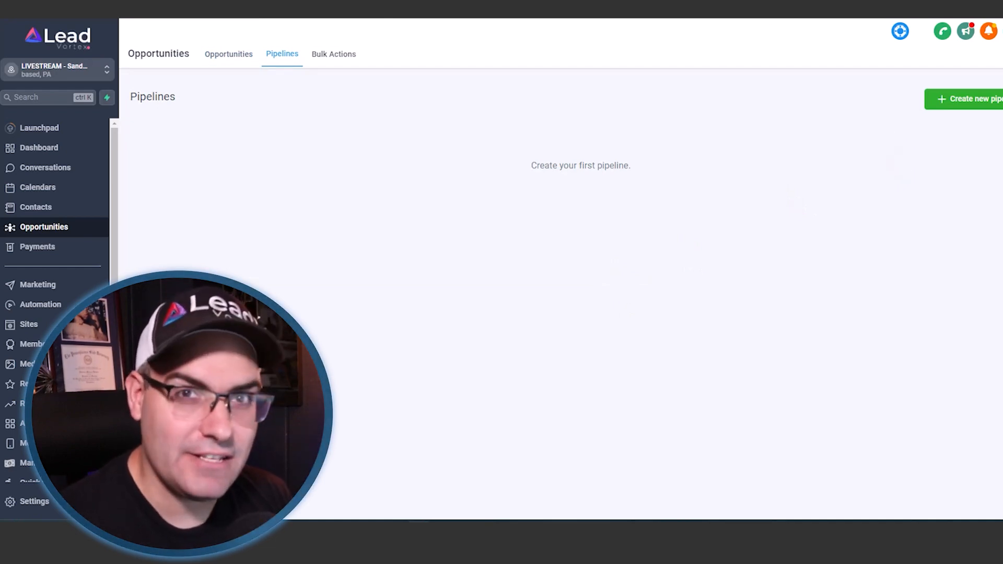
pyautogui.click(980, 99)
pyautogui.click(494, 115)
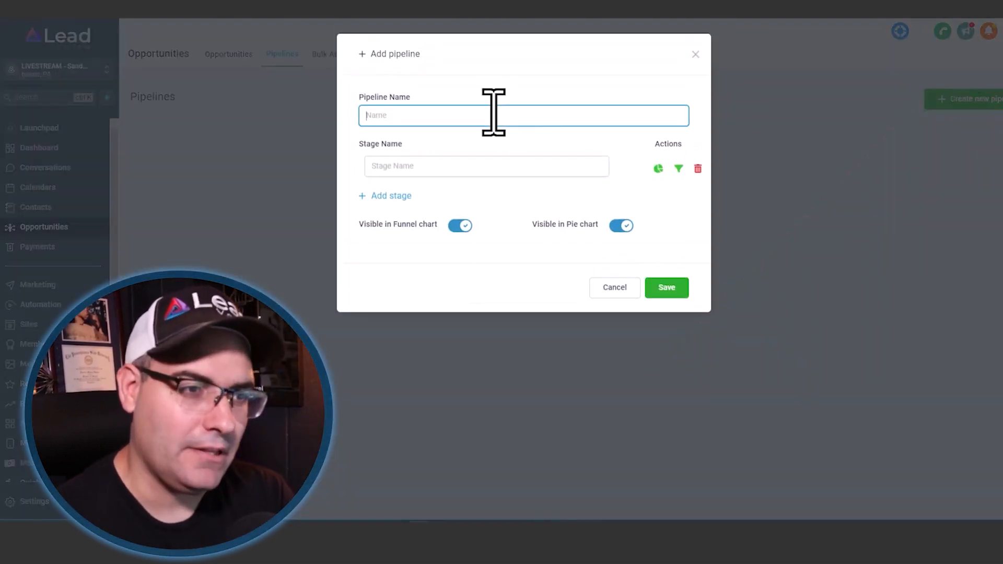
pyautogui.write('FB/I')
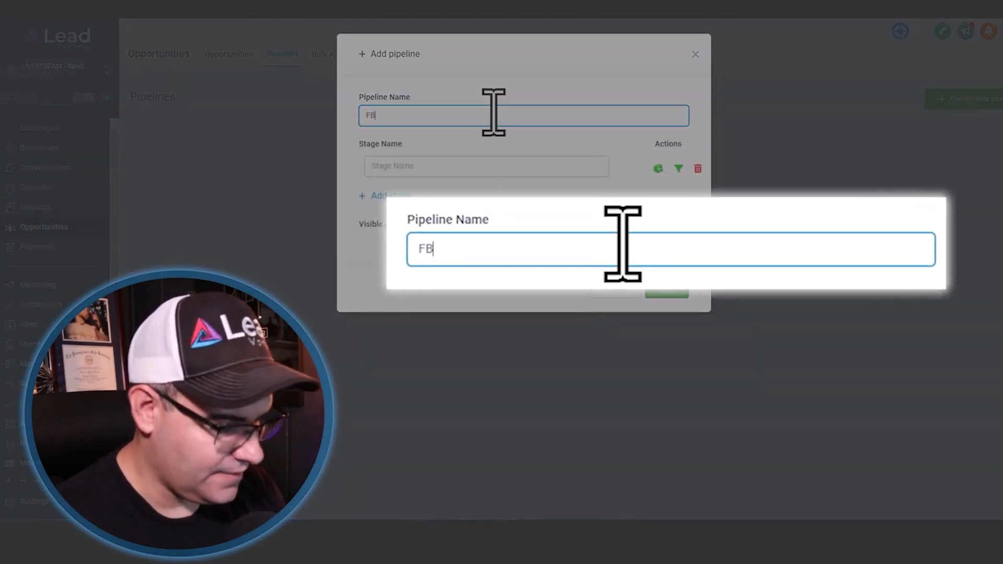
pyautogui.write('G Social Leads')
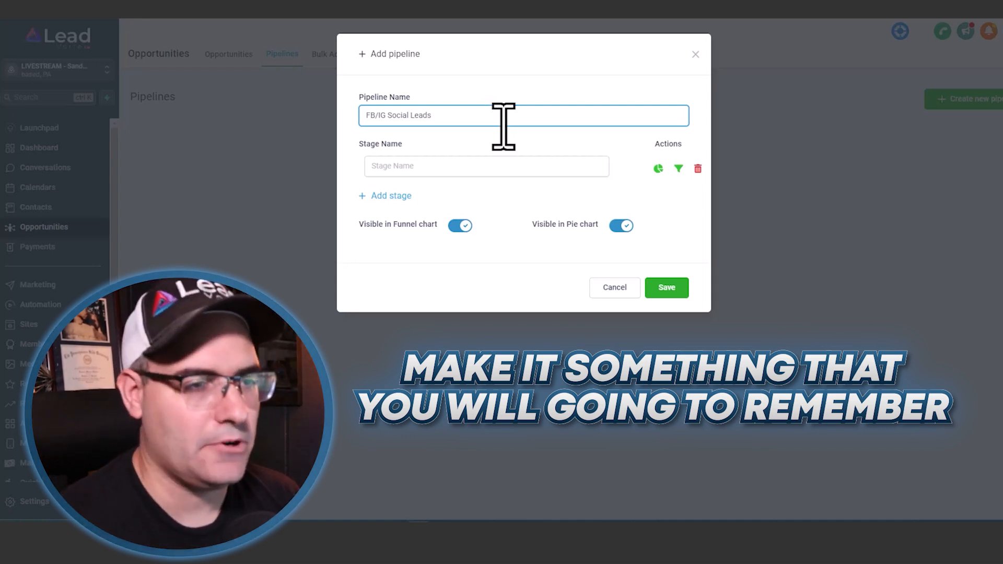
# - Name the pipeline's first stage "Sent In DM" and add a second stage named "Completed DM Sequence"
pyautogui.click(484, 165)
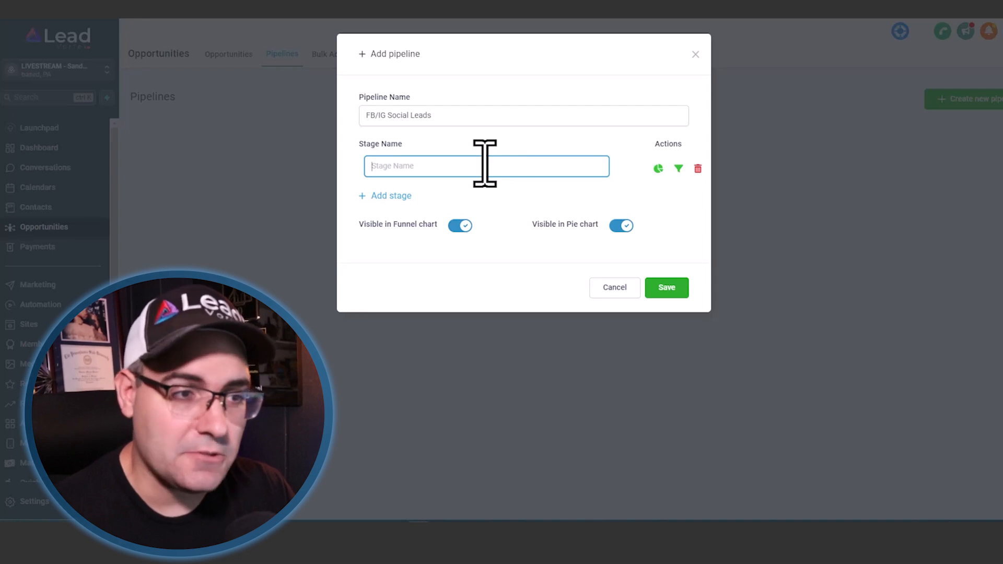
pyautogui.write('Send')
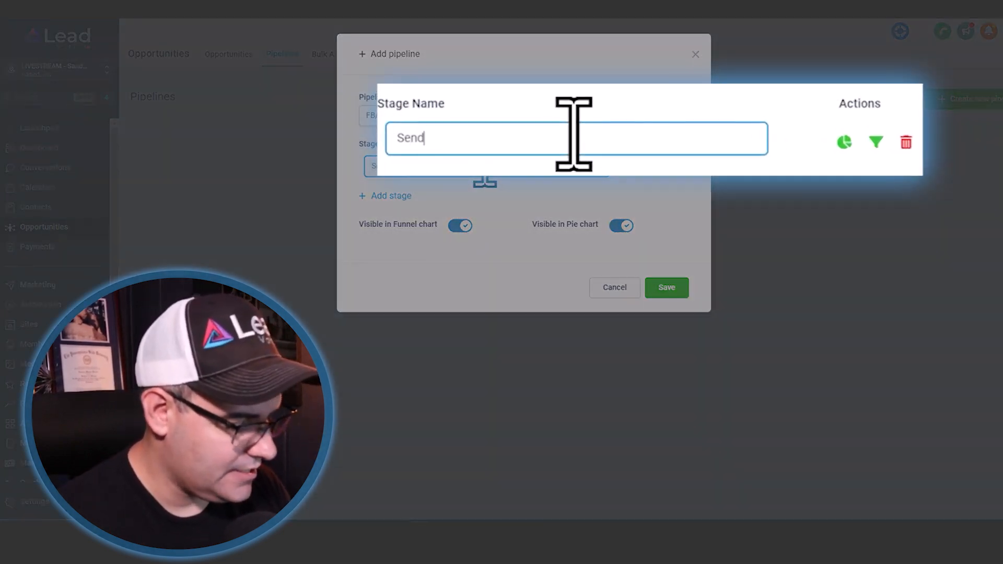
pyautogui.press('BackSpace')
pyautogui.write('t In DM')
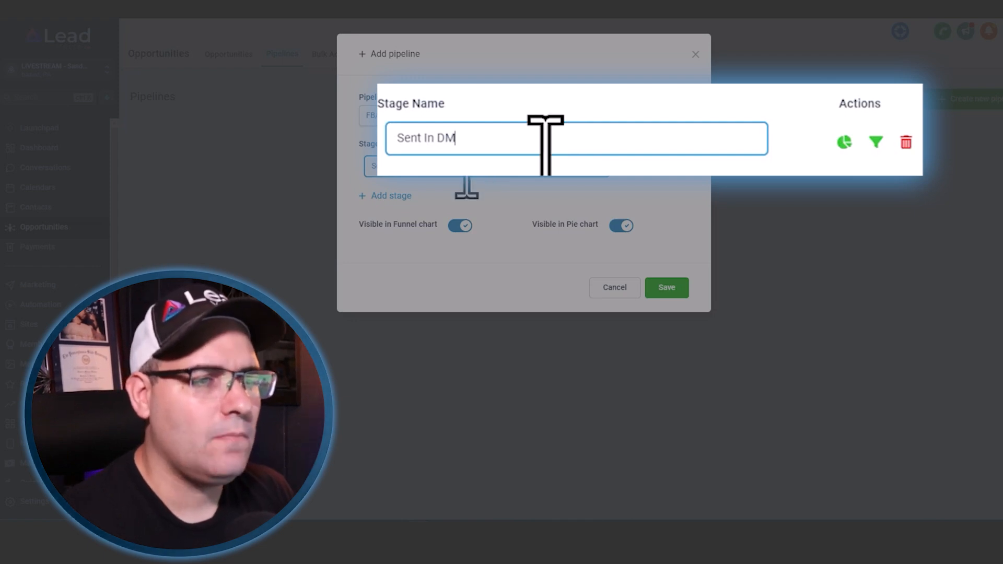
pyautogui.click(378, 196)
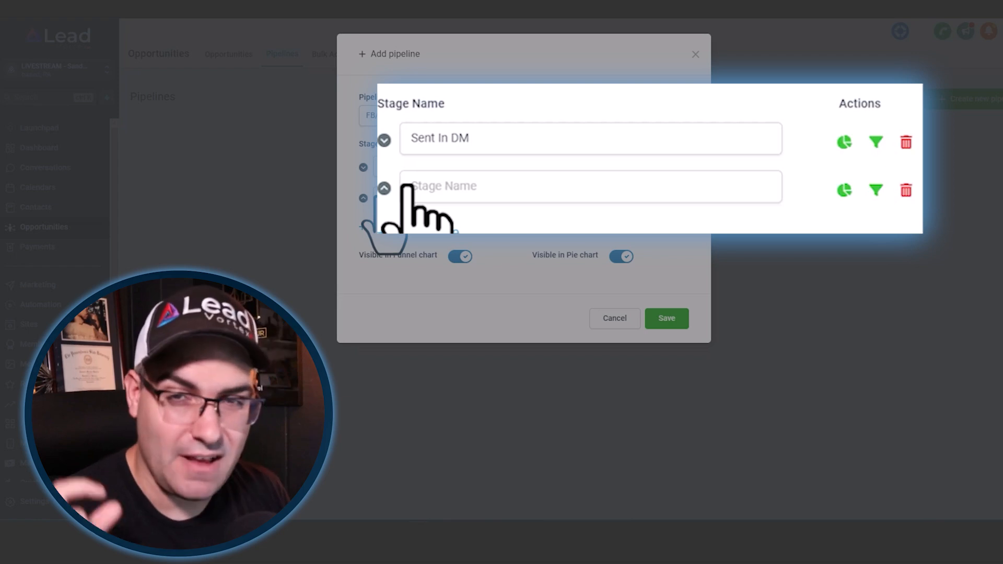
pyautogui.click(600, 187)
pyautogui.write('Completed DM Sequence')
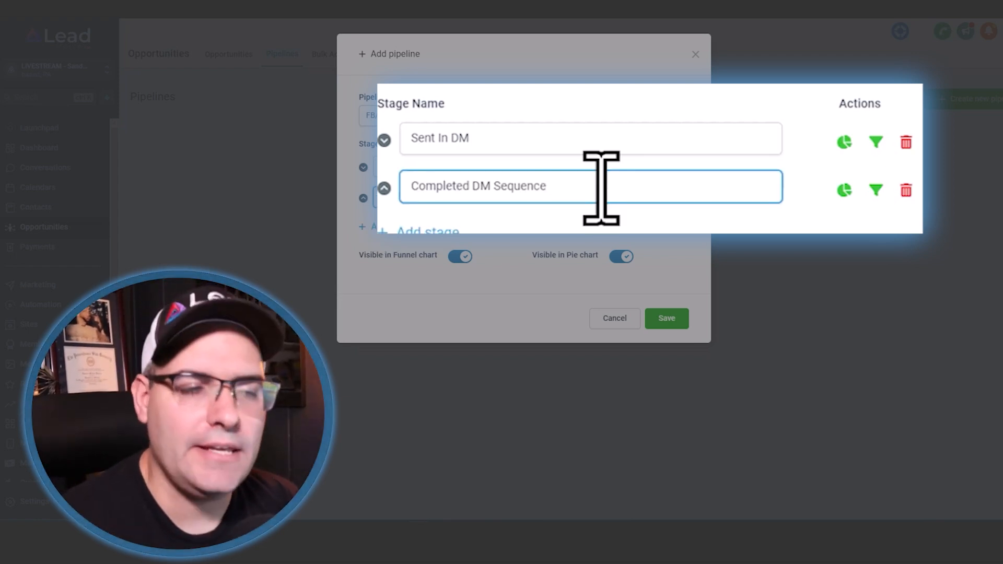
# - Add a third stage named "Clicked Booking Link" and a fourth named "Set Sales Appt" to the pipeline
pyautogui.click(393, 234)
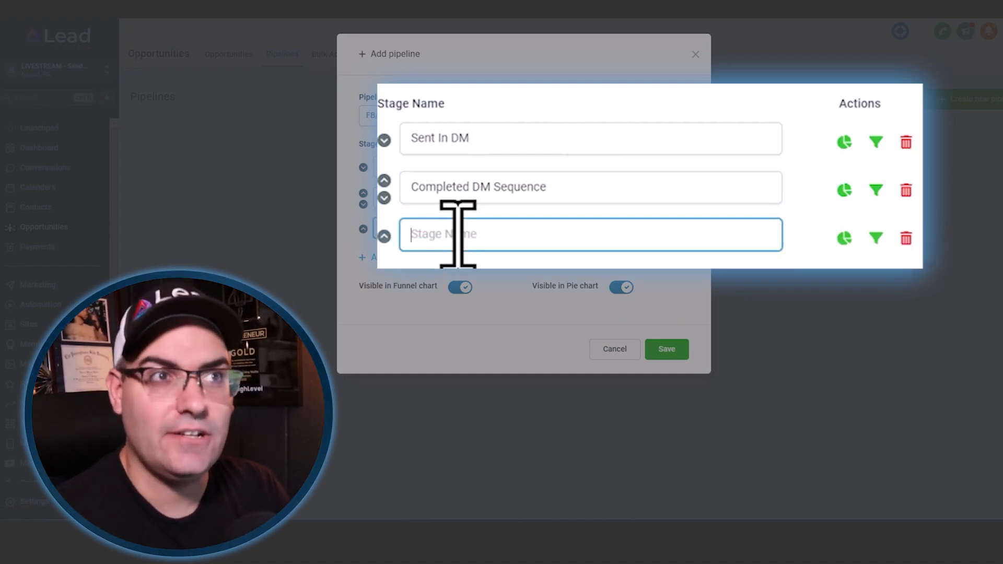
pyautogui.write('Clicked Booking Link')
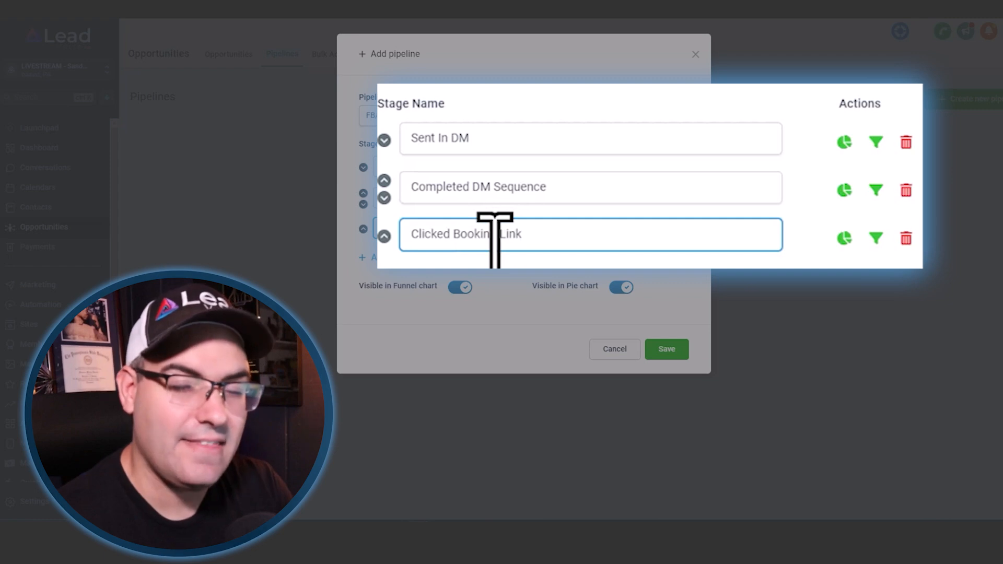
pyautogui.click(397, 261)
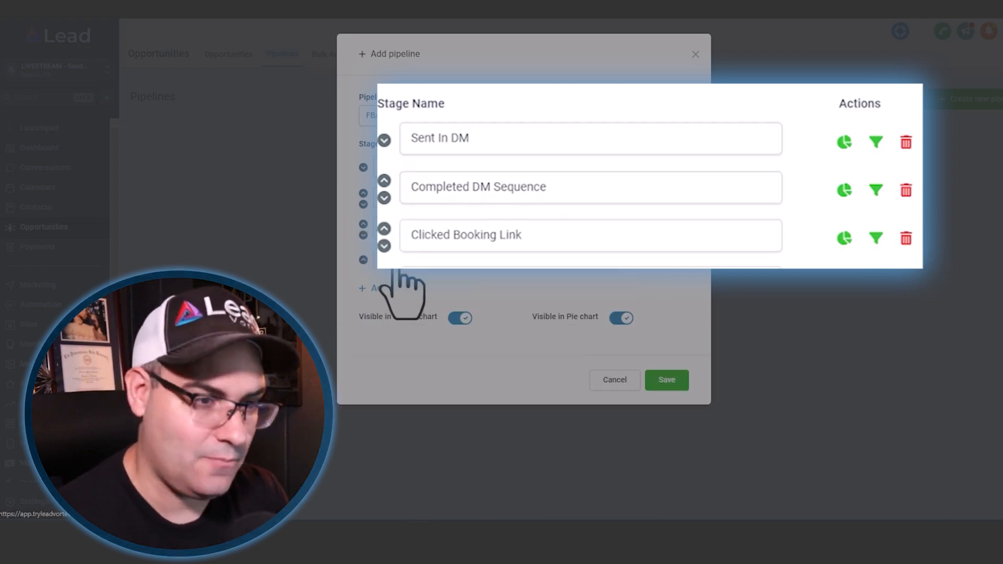
pyautogui.write('Se')
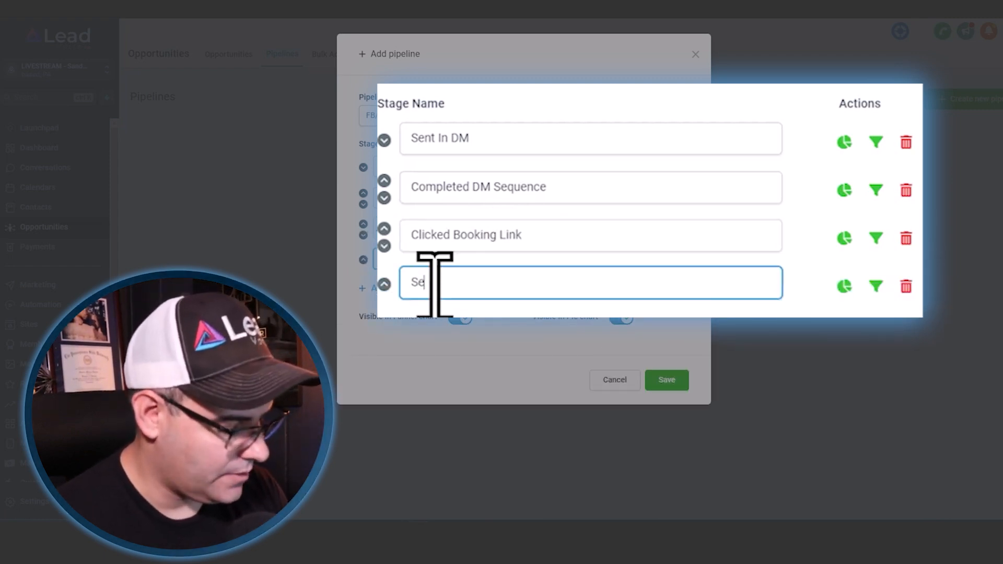
pyautogui.write('t Sales app')
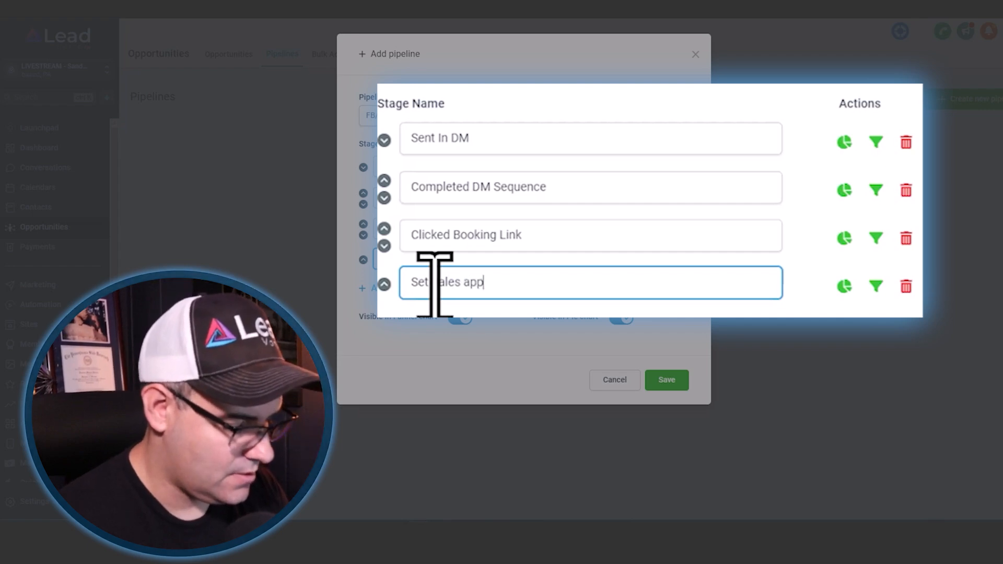
pyautogui.write('t')
pyautogui.click(467, 282)
pyautogui.press('BackSpace')
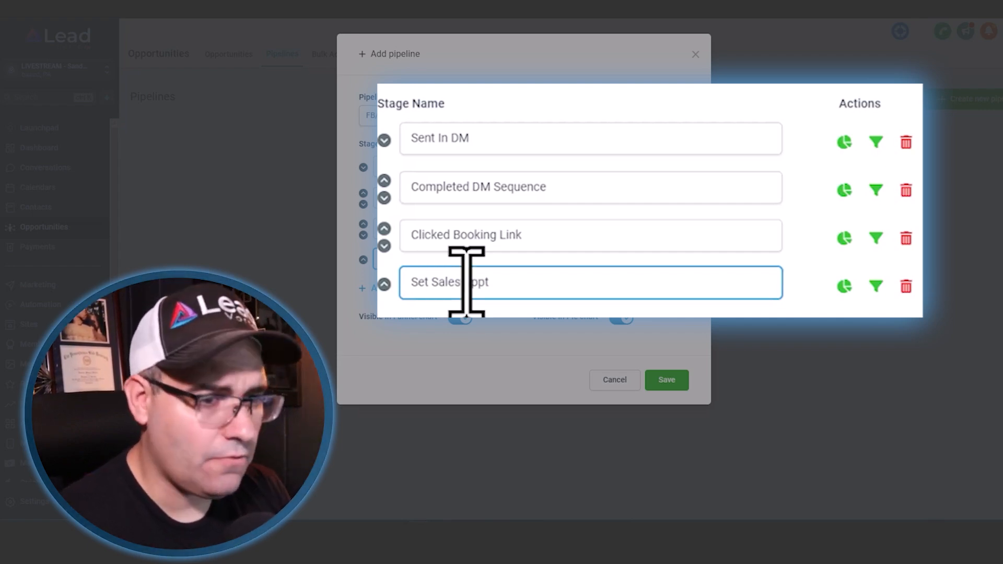
pyautogui.write('A')
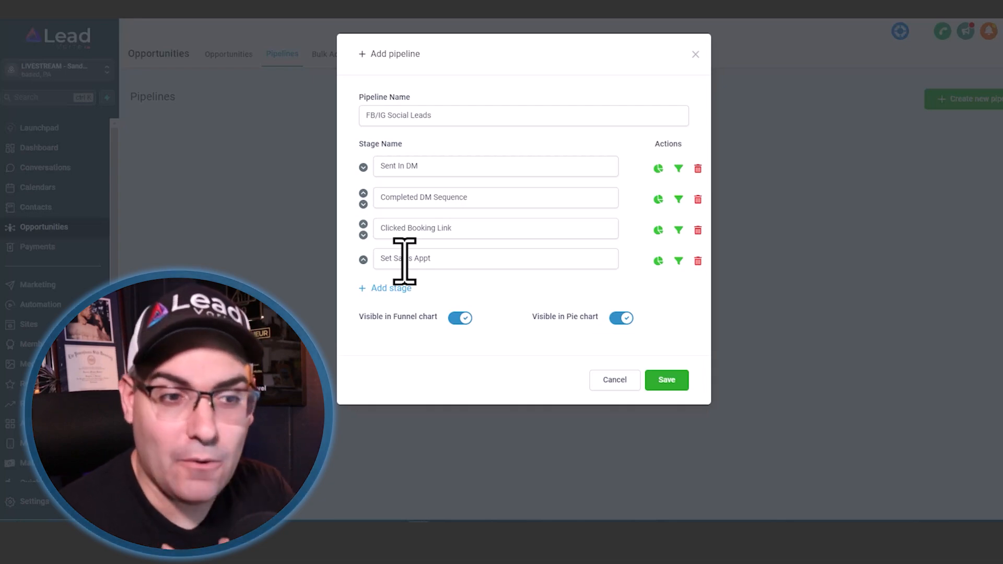
# - Save the new pipeline and view its board in the opportunities section
pyautogui.click(662, 386)
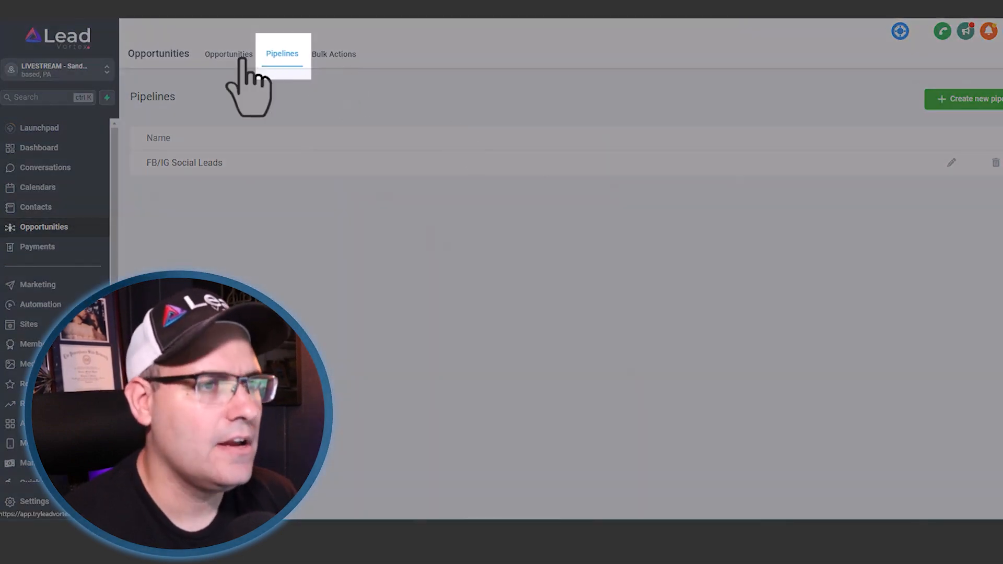
pyautogui.click(232, 57)
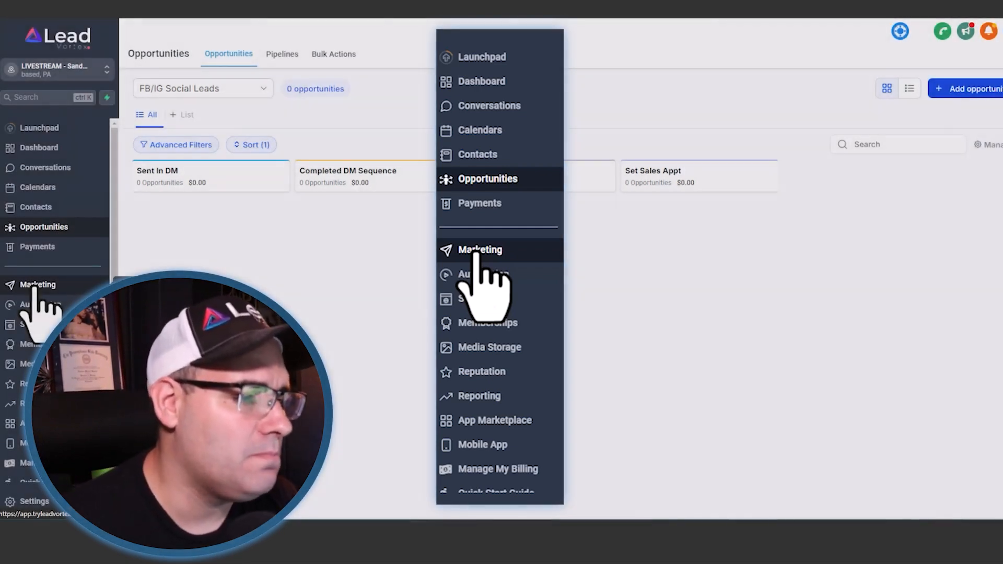
# - Start a new trigger link in the marketing section and name it "Sales Appt Calendar - Social Leads"
pyautogui.click(33, 287)
pyautogui.click(415, 56)
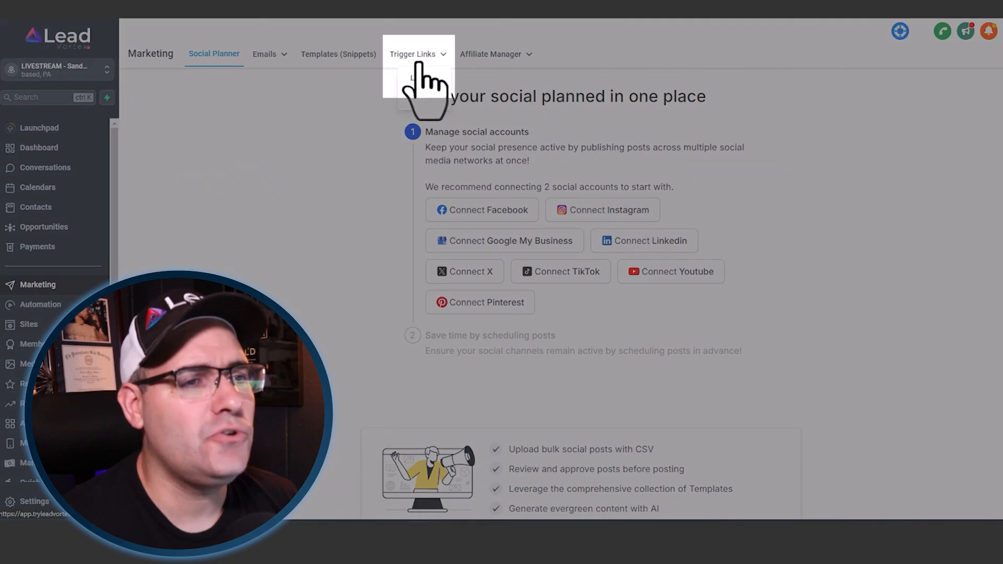
pyautogui.click(419, 79)
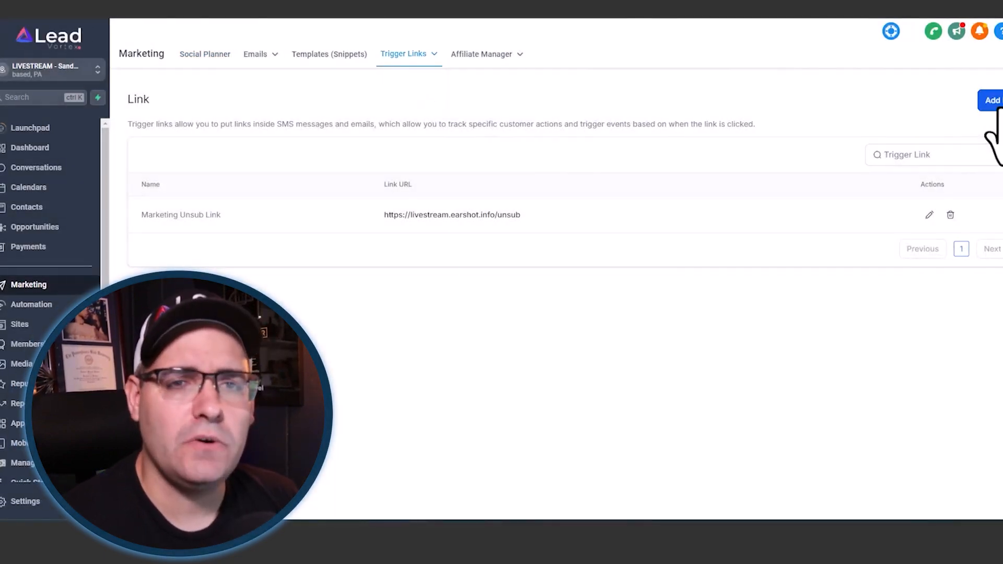
pyautogui.click(997, 107)
pyautogui.click(541, 297)
pyautogui.write('Sales')
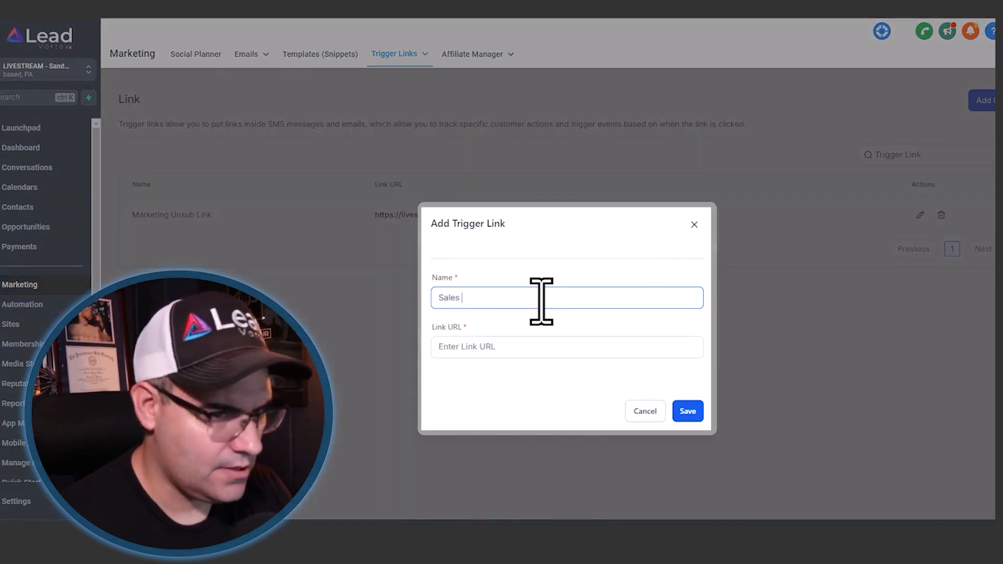
pyautogui.write(' Appt Calendare')
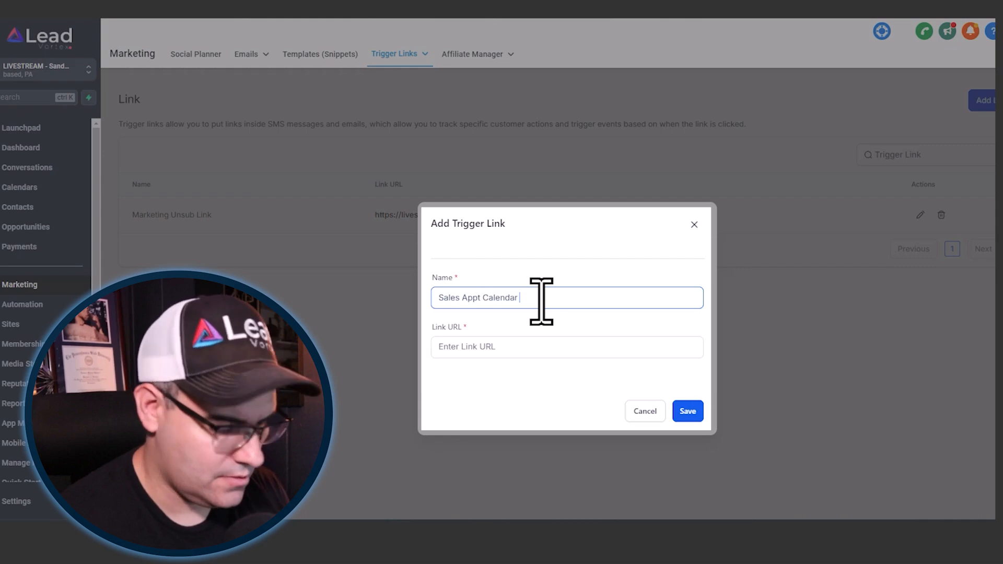
pyautogui.press('Left')
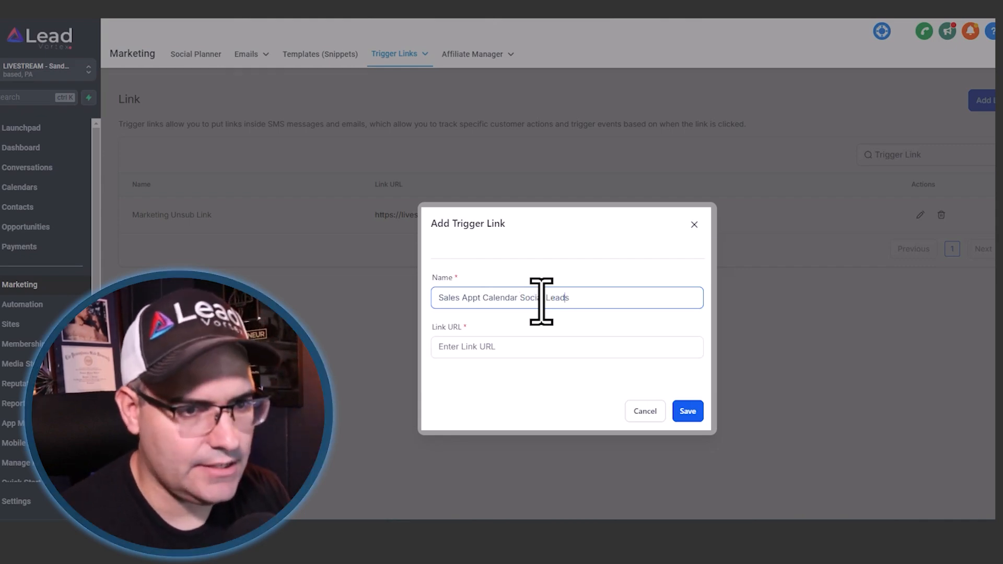
pyautogui.write('-')
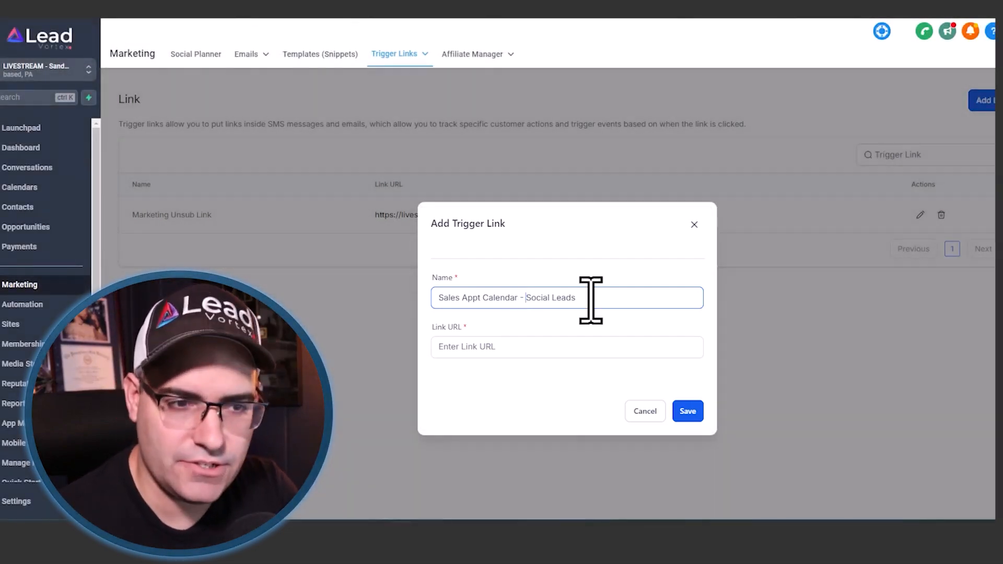
# - In a duplicate browser tab, copy the permanent booking link of the Sales Appointments calendar from the calendar settings
pyautogui.click(515, 347)
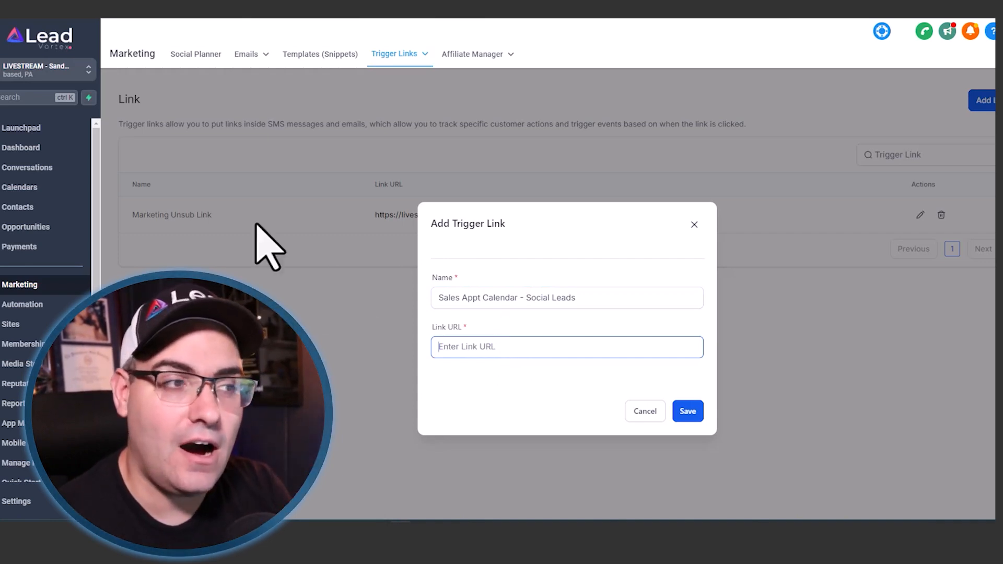
pyautogui.rightClick(51, 19)
pyautogui.click(100, 66)
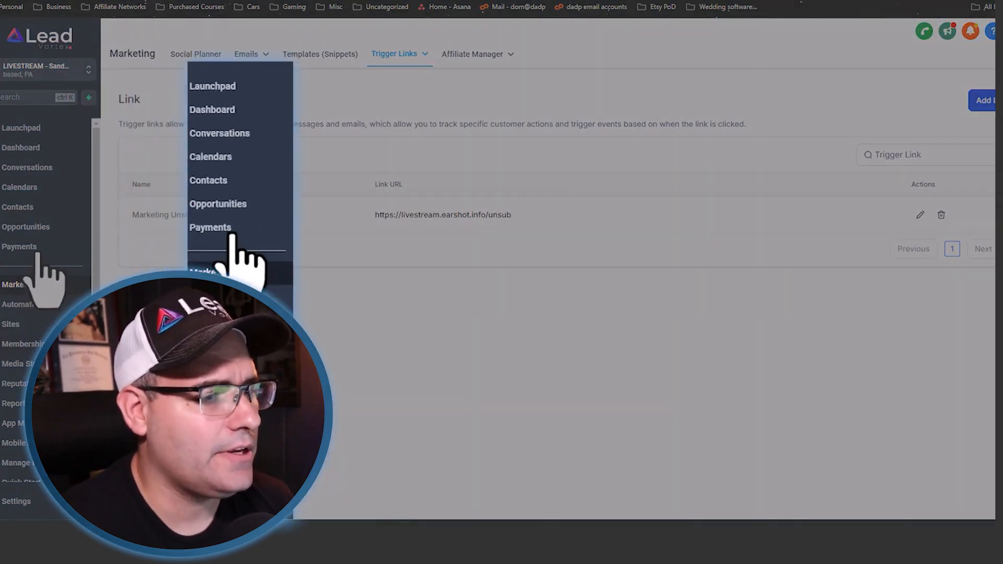
pyautogui.click(28, 190)
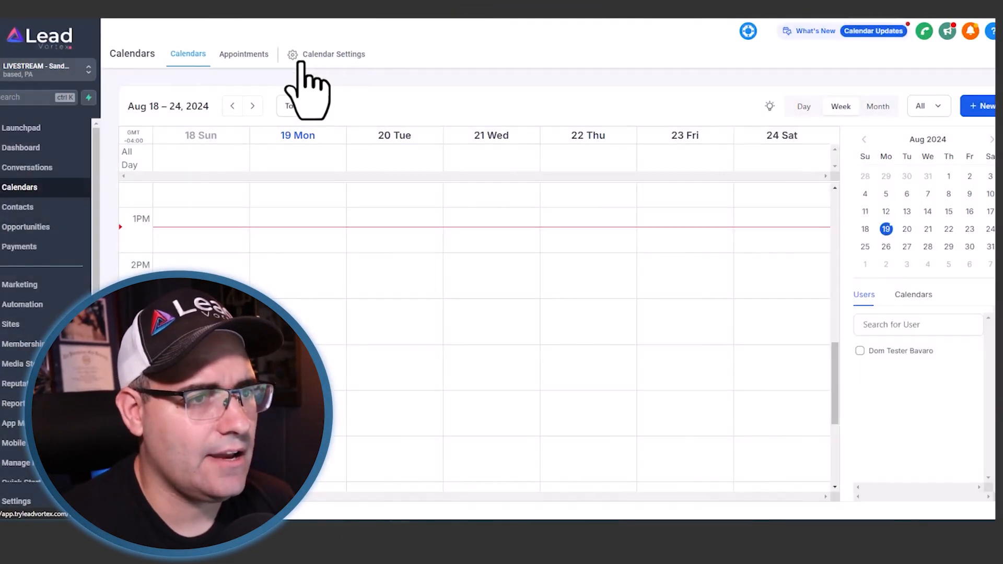
pyautogui.click(301, 60)
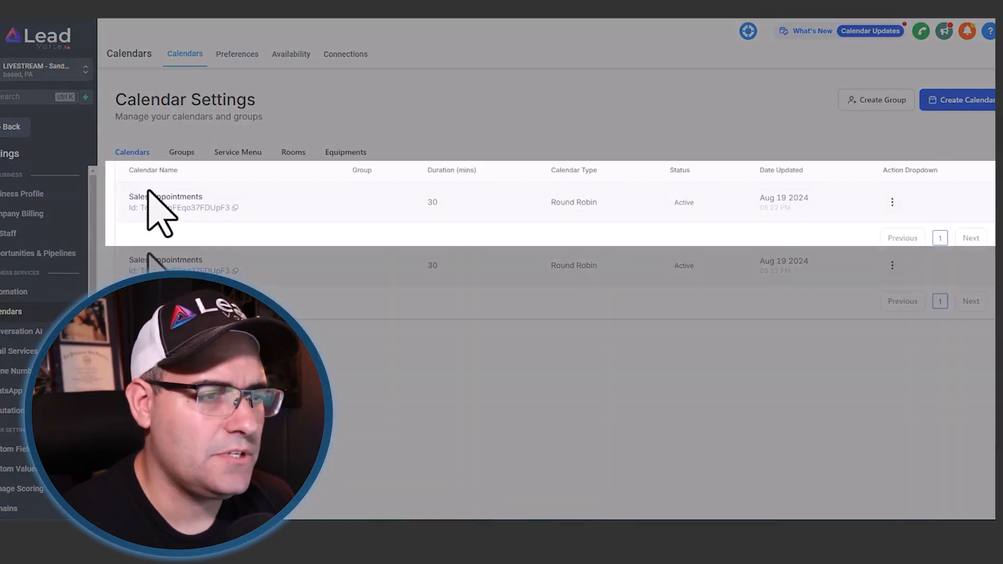
pyautogui.click(892, 264)
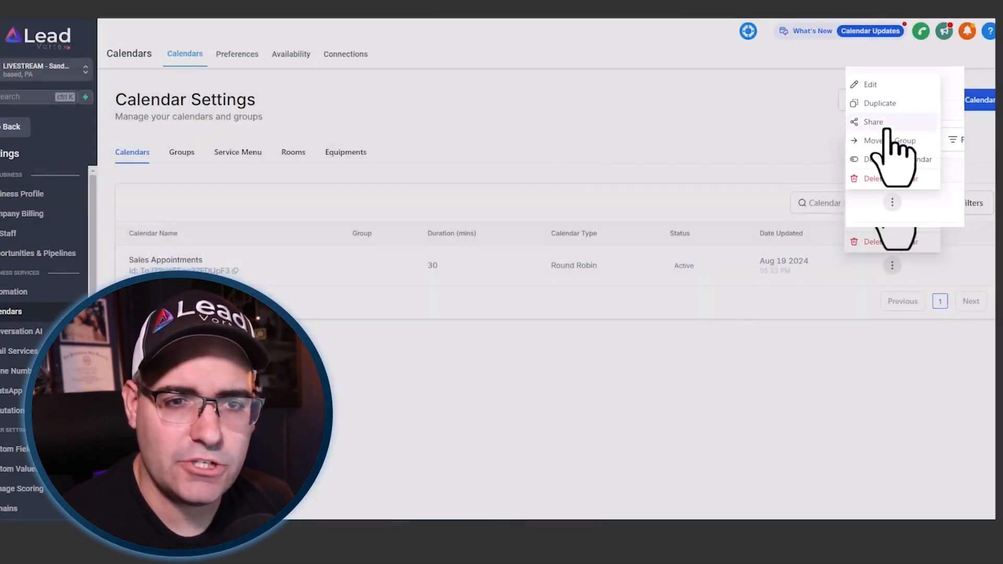
pyautogui.click(873, 122)
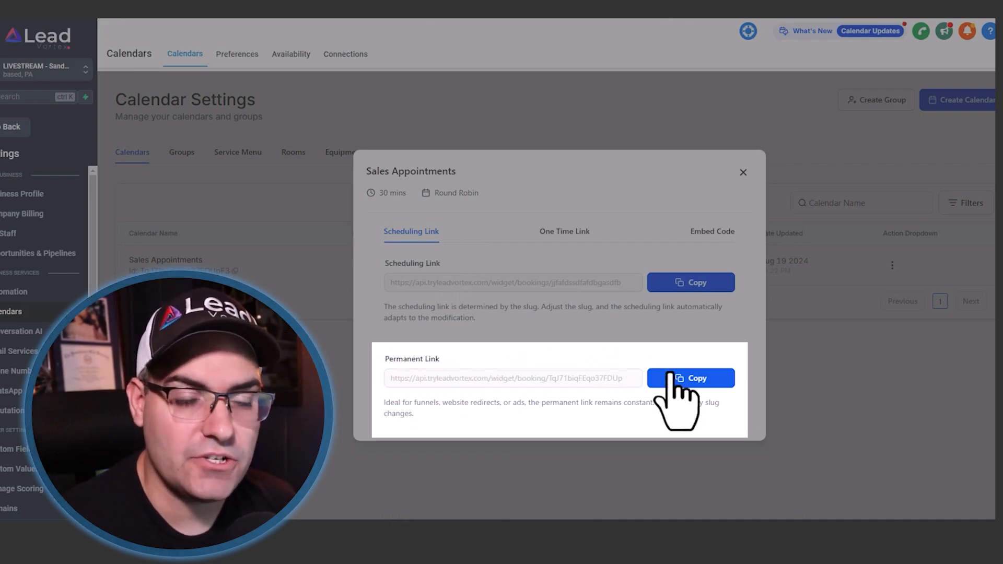
pyautogui.click(683, 380)
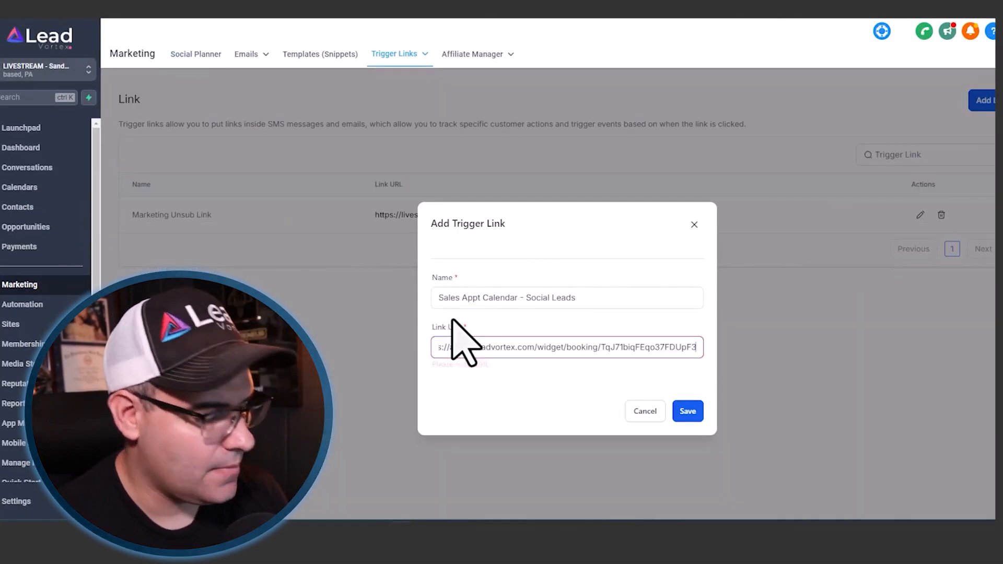
# - Paste the copied permanent booking link as the trigger link's URL and save the trigger link
pyautogui.hotkey('ctrl', 'v')
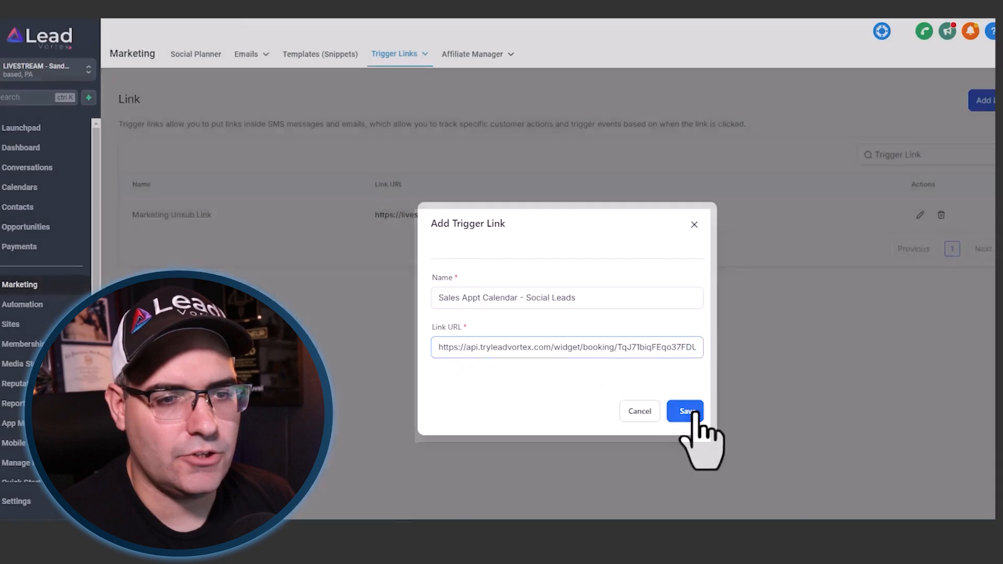
pyautogui.click(696, 413)
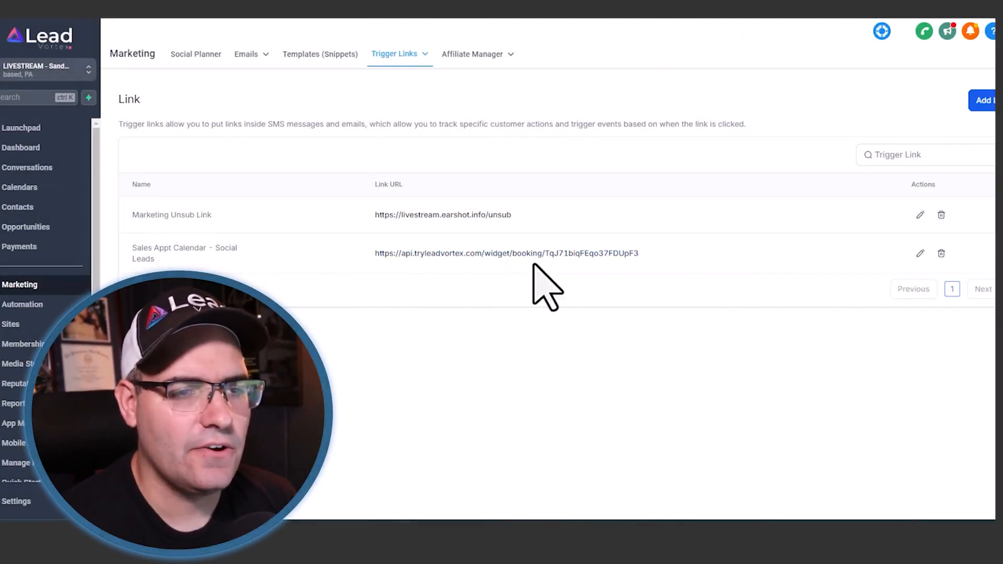
pyautogui.click(516, 255)
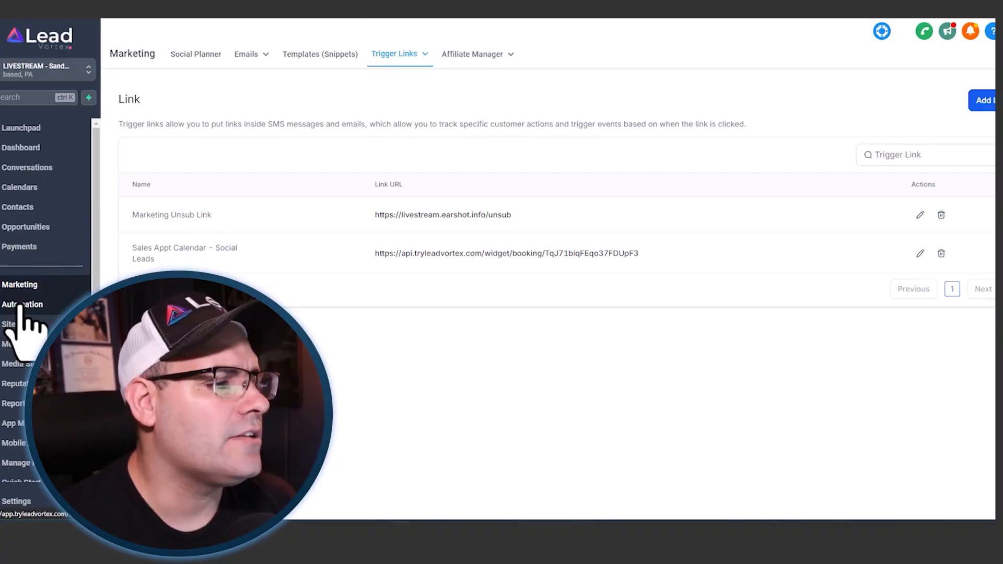
# - Create a workflow folder named "Sales - Social Leads - Comment/DM Automation" in the automation section
pyautogui.click(20, 306)
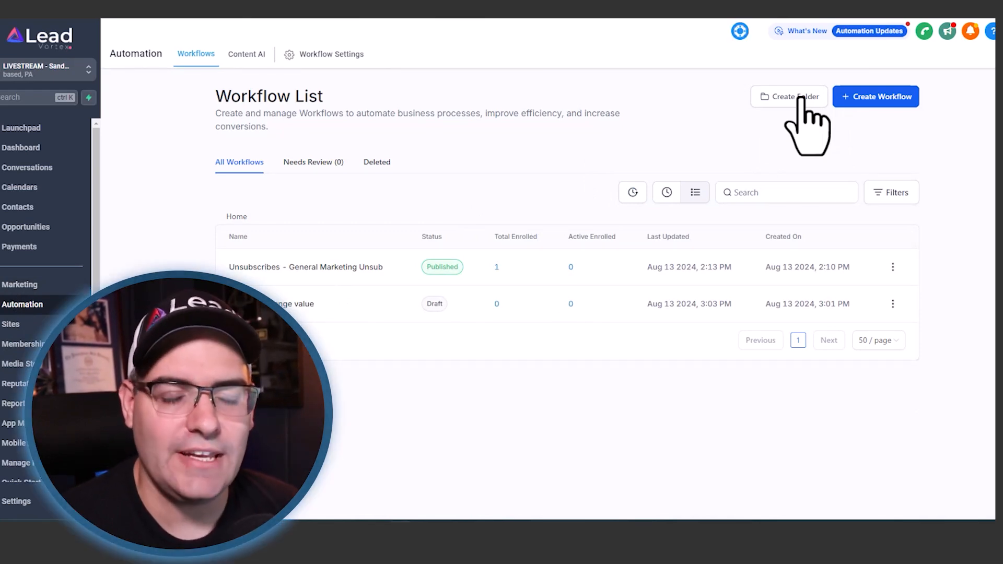
pyautogui.click(801, 98)
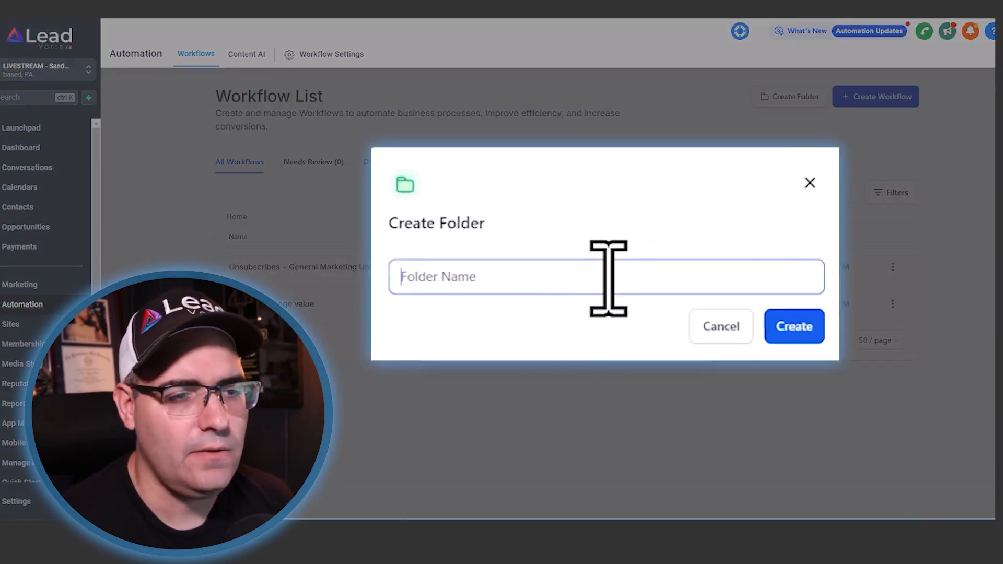
pyautogui.write('Sales')
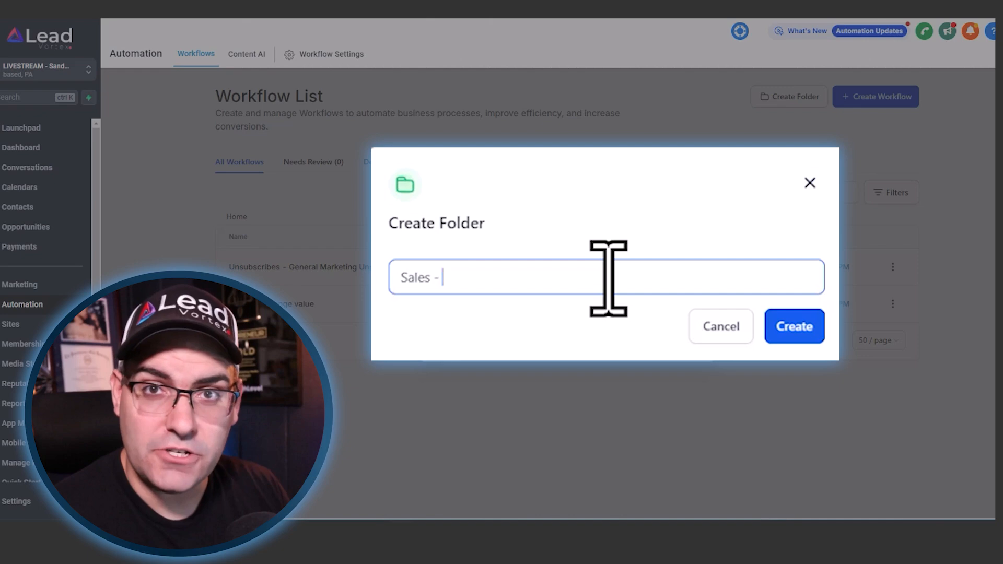
pyautogui.write(' - Social Leads')
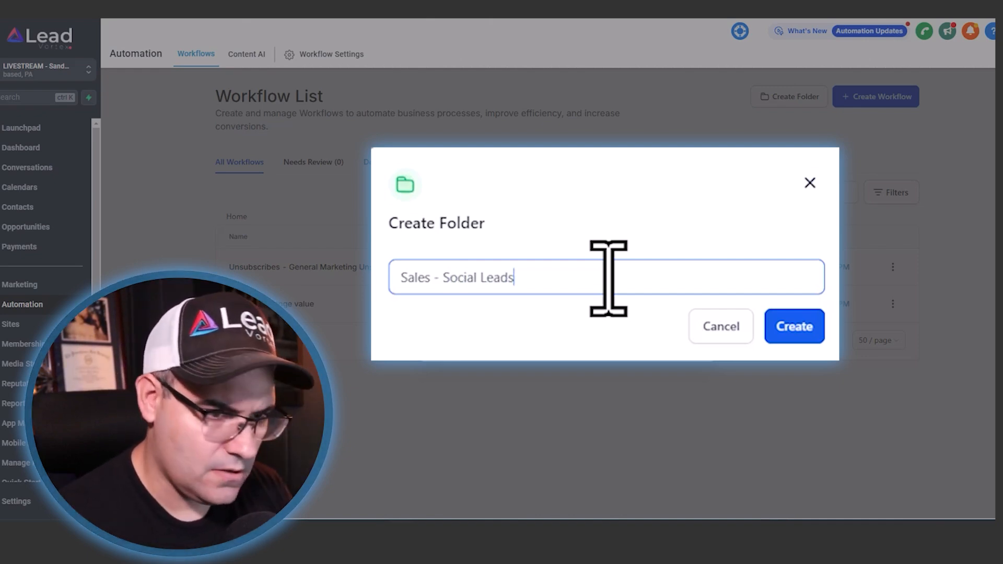
pyautogui.write(' - Comment')
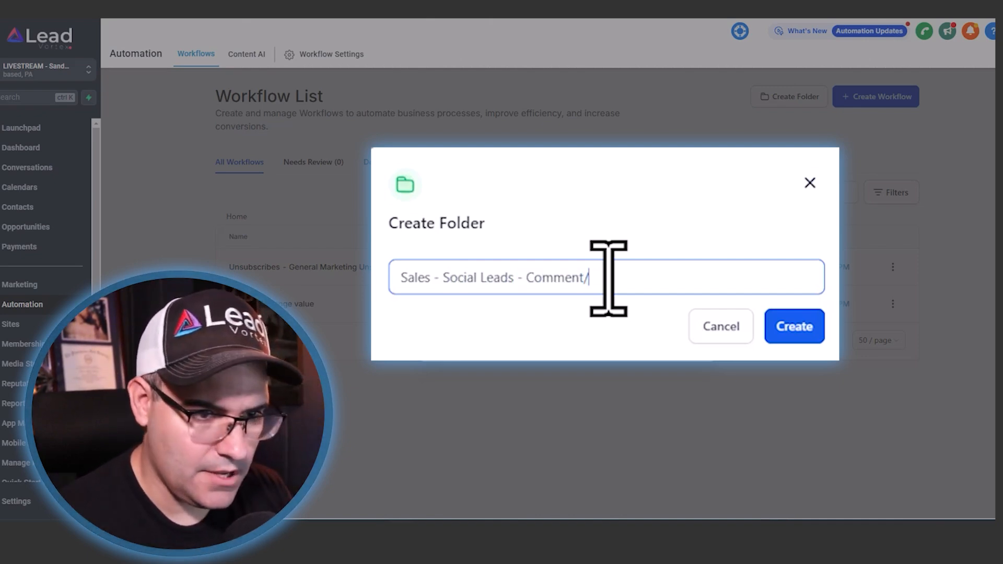
pyautogui.write('/DM Automation')
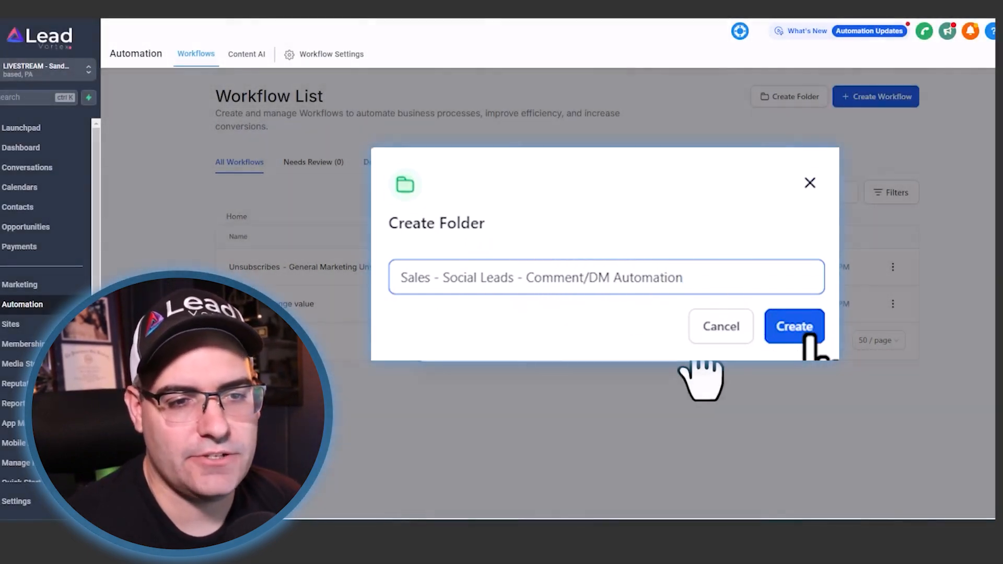
pyautogui.click(814, 337)
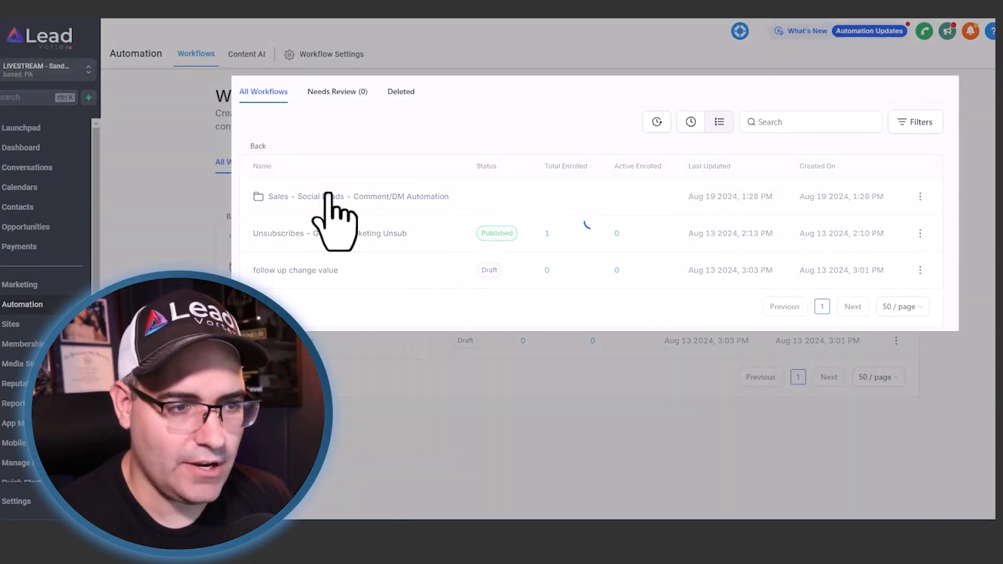
# - Create a new workflow from scratch inside the "Sales - Social Leads - Comment/DM Automation" folder
pyautogui.click(328, 197)
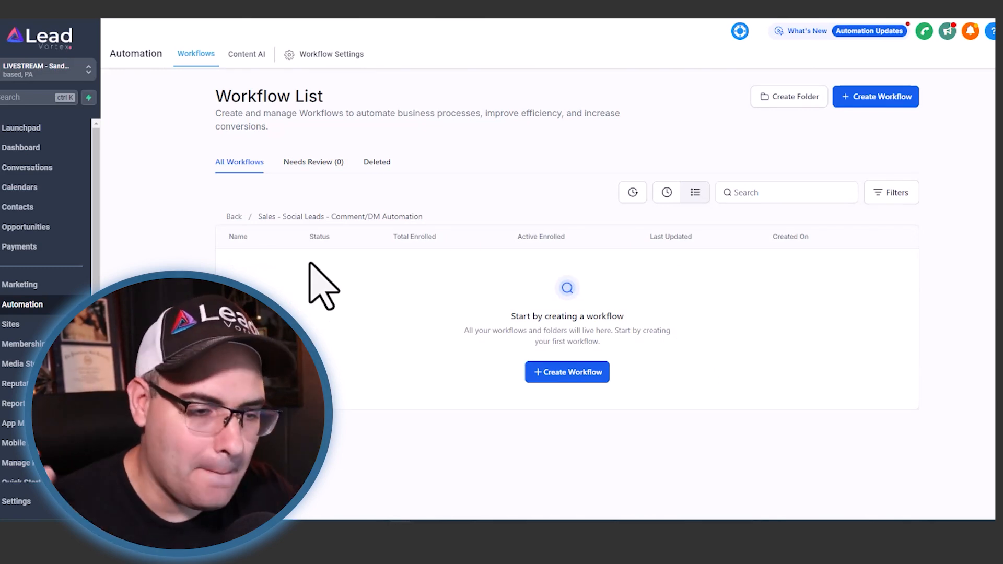
pyautogui.click(567, 371)
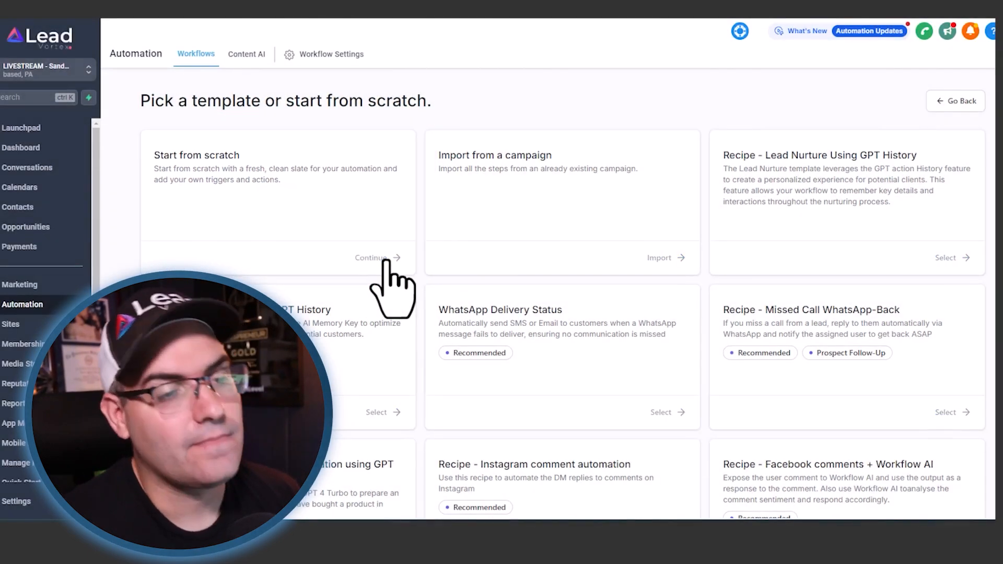
pyautogui.click(384, 259)
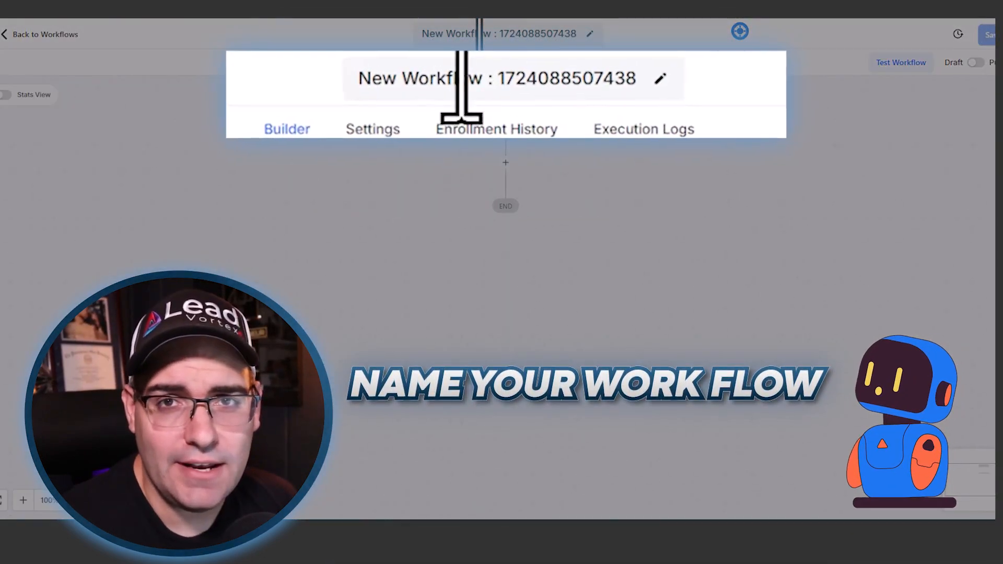
# - Rename the new workflow as "Social Comment Automation (1) - Comment Left On Post"
pyautogui.click(478, 34)
pyautogui.tripleClick(479, 35)
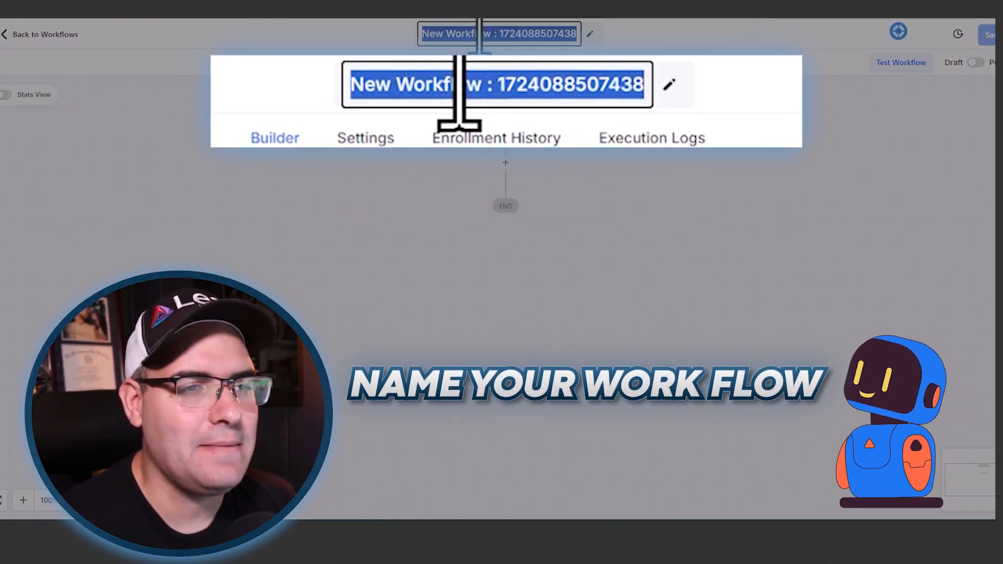
pyautogui.write('Social Comment')
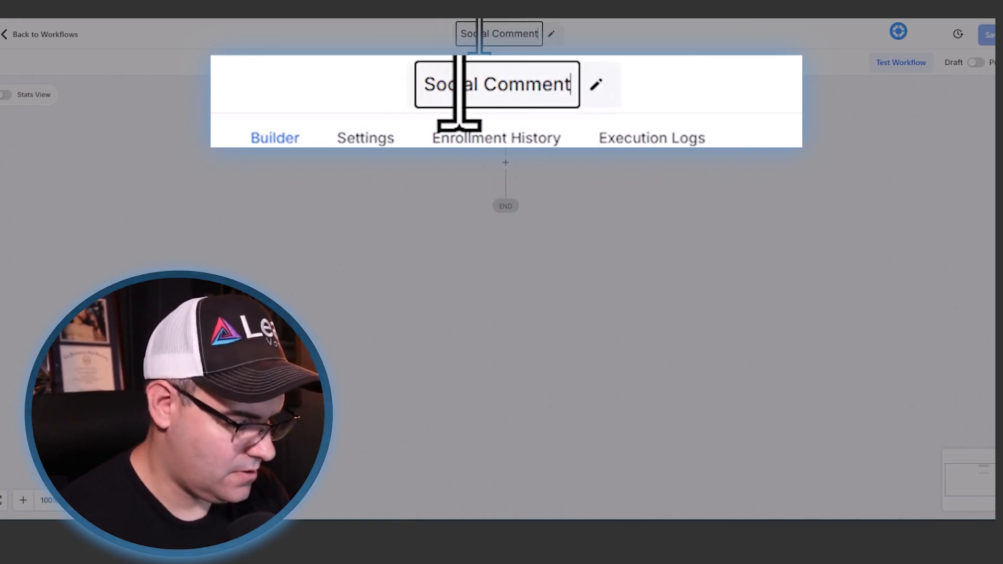
pyautogui.write(' automation')
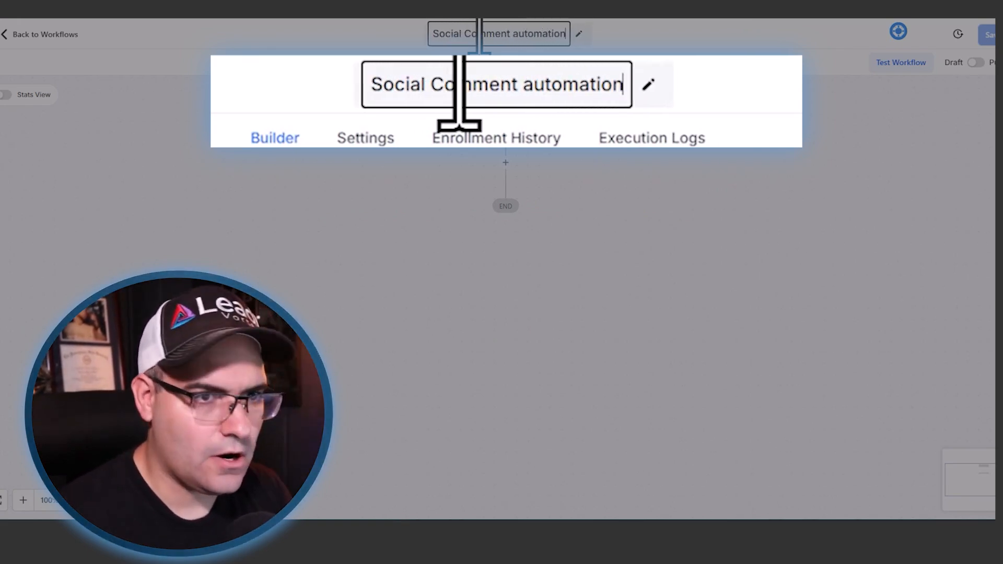
pyautogui.hotkey('ctrl', 'BackSpace')
pyautogui.write('Automation (1)')
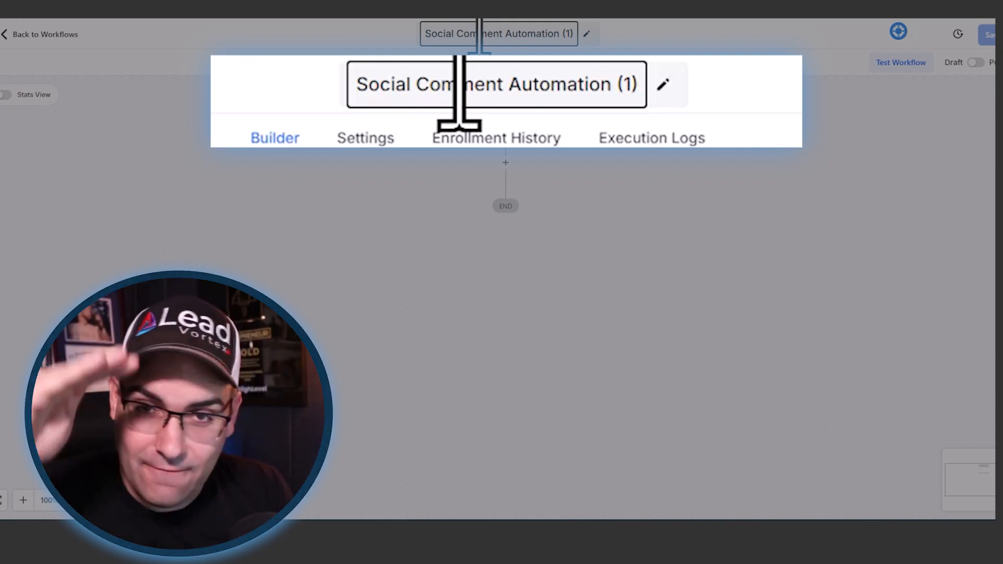
pyautogui.write('- Comment L')
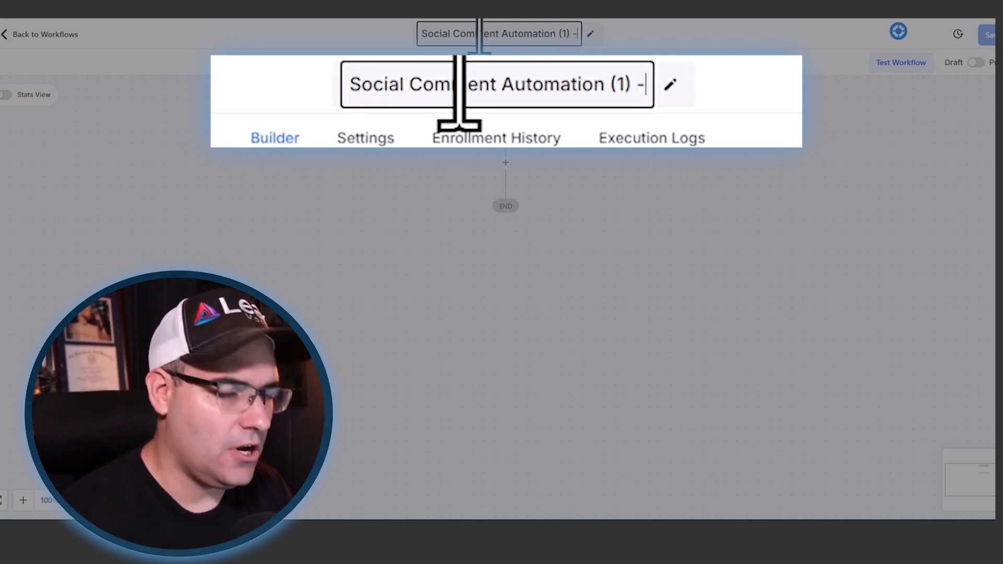
pyautogui.write('eft On posrt')
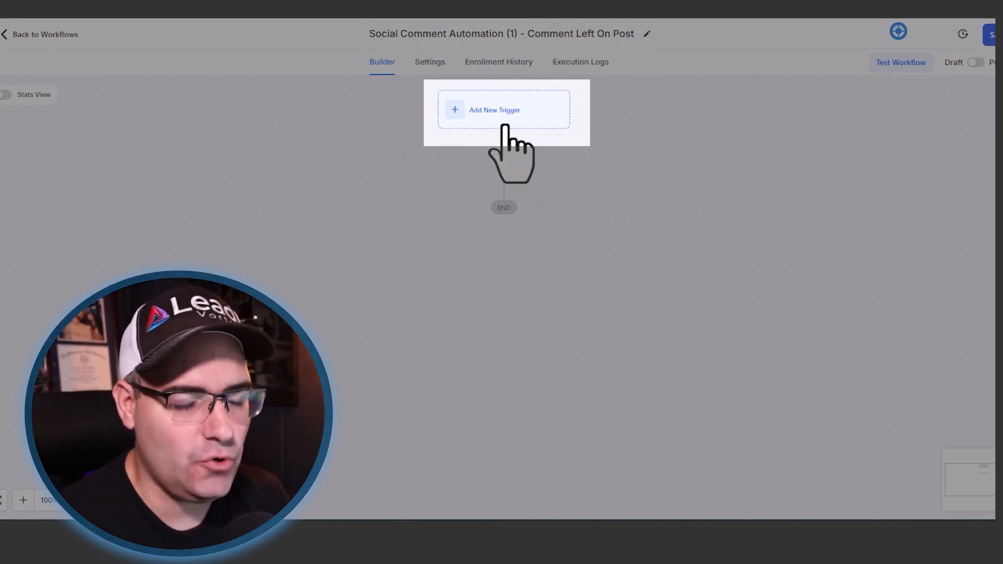
# - Add an "Instagram - Comment(s) On A Post" trigger to the workflow
pyautogui.click(486, 116)
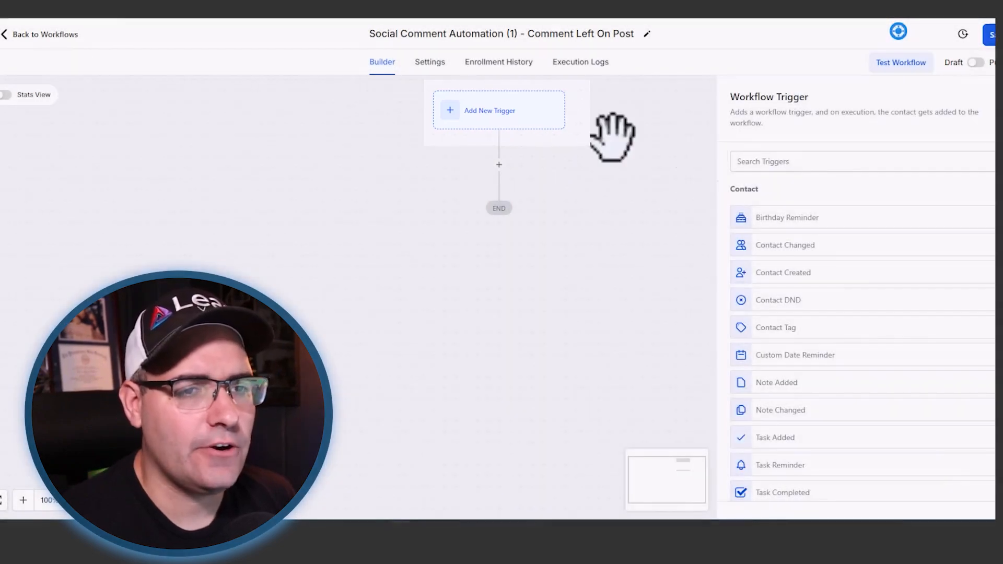
pyautogui.click(792, 161)
pyautogui.write('er')
pyautogui.press('BackSpace')
pyautogui.press('BackSpace')
pyautogui.write('com')
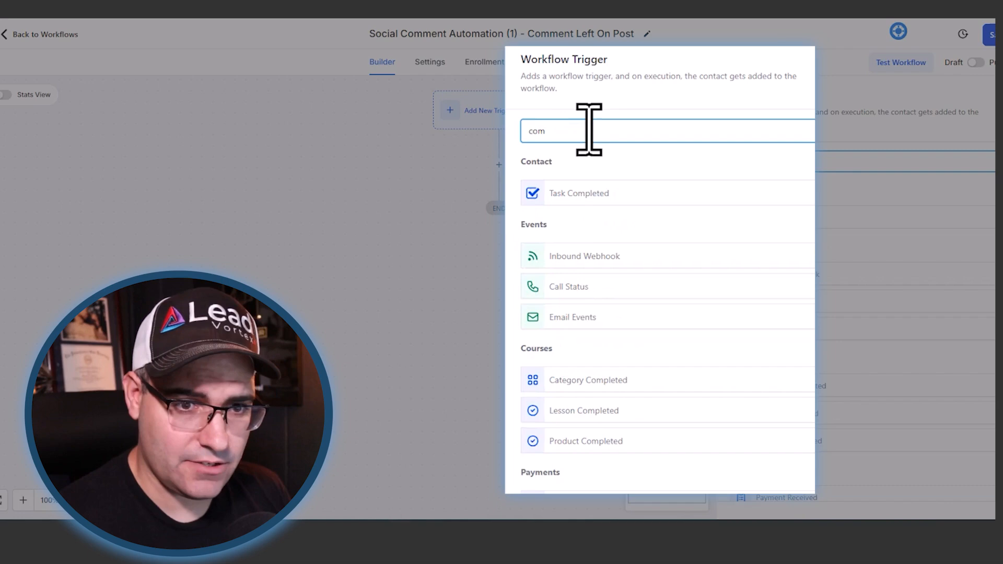
pyautogui.scroll(-5, 574, 384)
pyautogui.scroll(5, 641, 205)
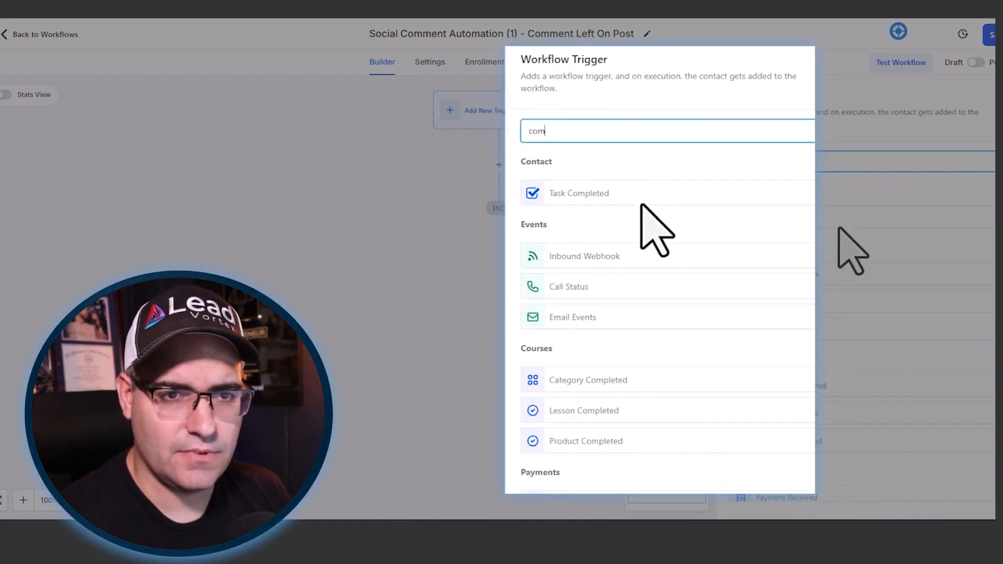
pyautogui.write('men')
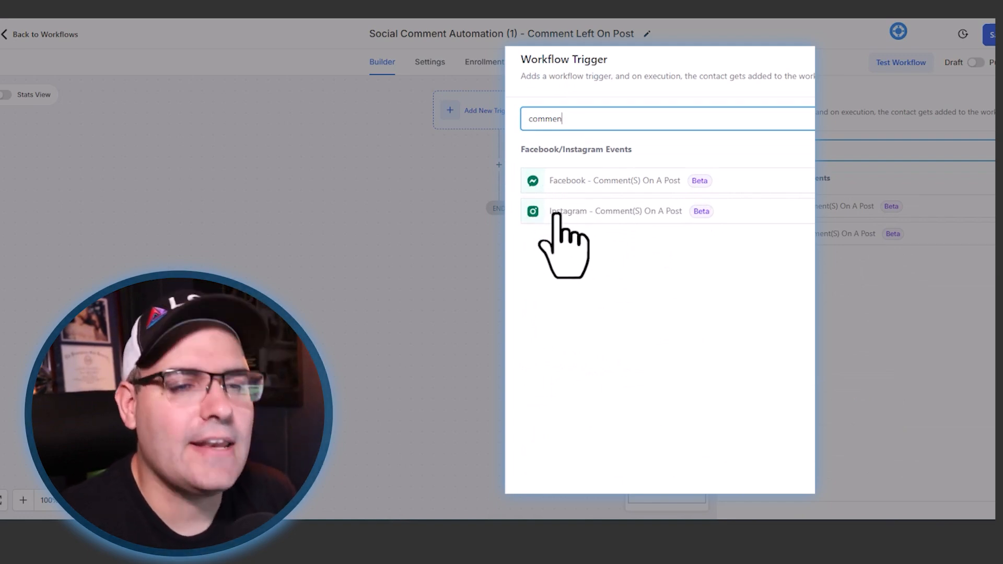
pyautogui.click(626, 212)
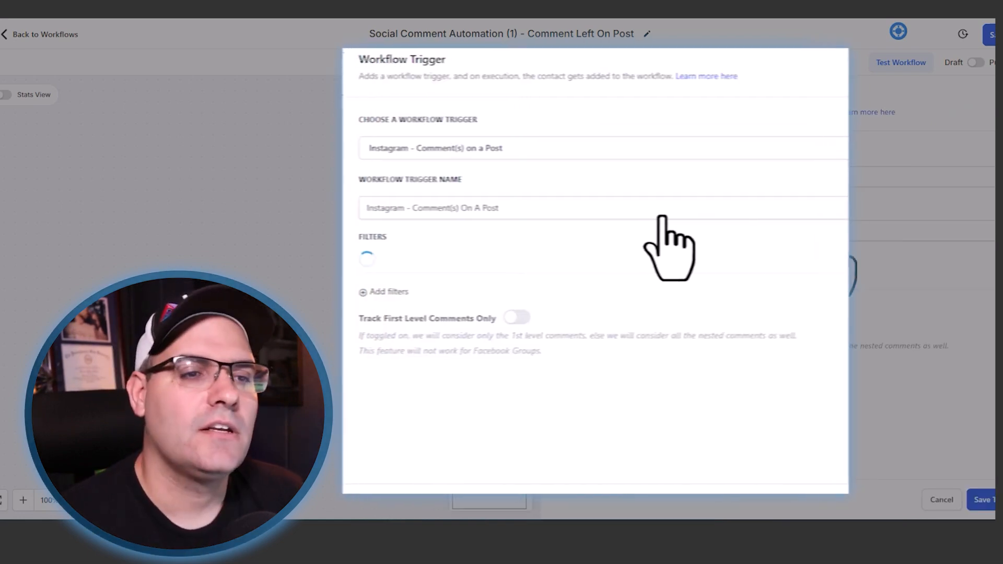
# - Rename the workflow trigger as Instagram - Comment On A Post "smart"
pyautogui.click(511, 207)
pyautogui.press('BackSpace')
pyautogui.press('BackSpace')
pyautogui.press('BackSpace')
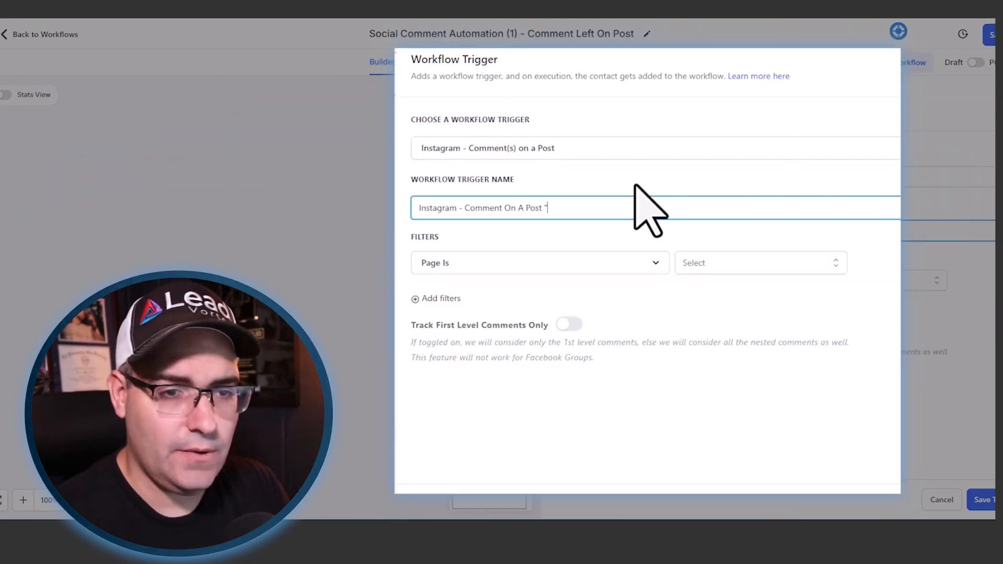
pyautogui.write('smart')
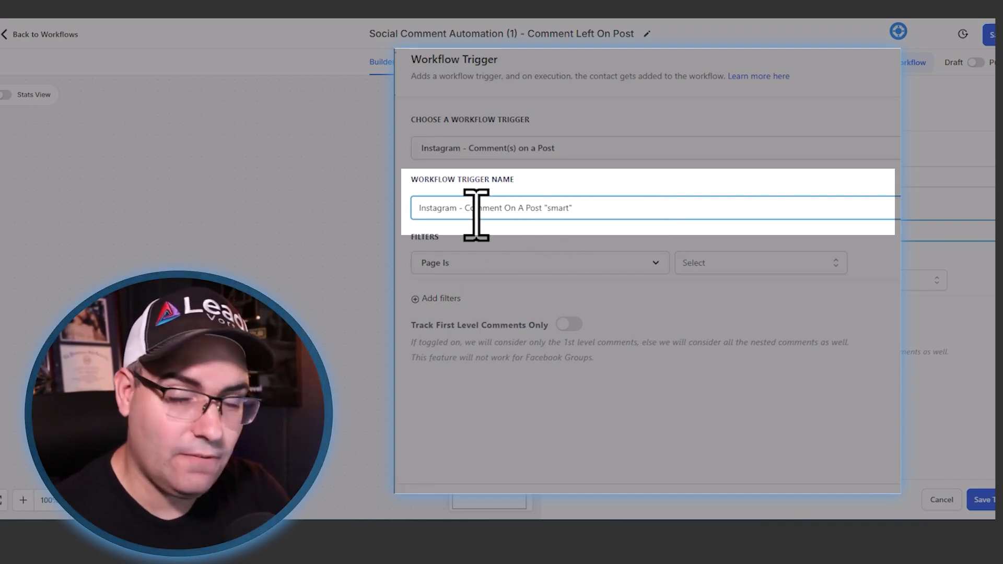
# - Set the trigger's page filter to The Digital Marketing Misfits Show and its post type filter to Published Post
pyautogui.click(758, 264)
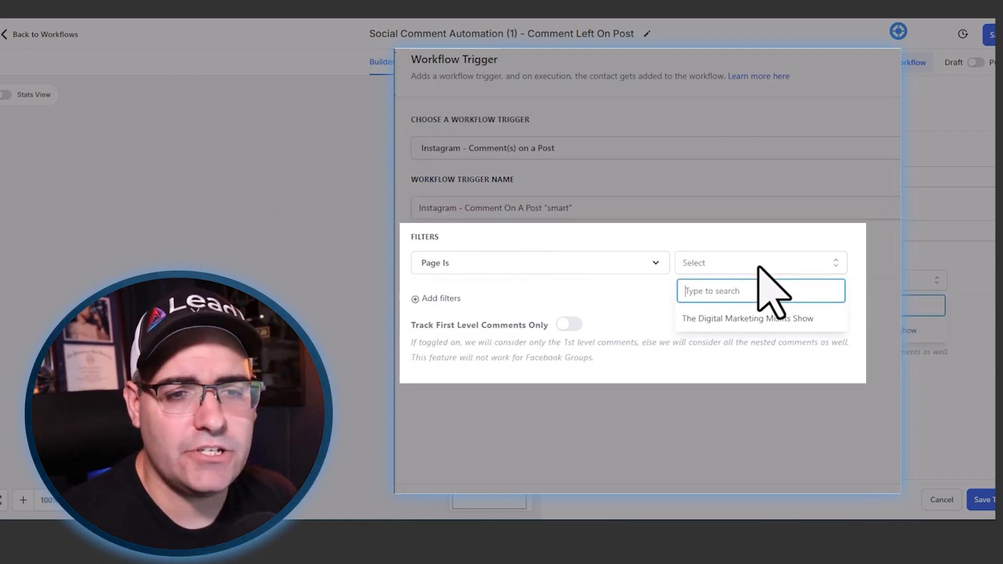
pyautogui.click(750, 316)
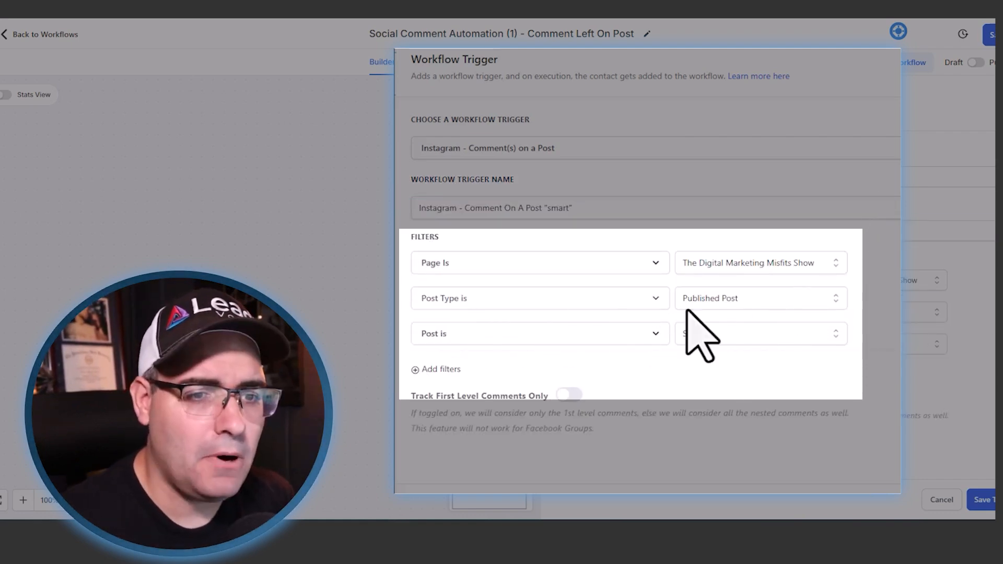
pyautogui.click(721, 333)
pyautogui.click(713, 376)
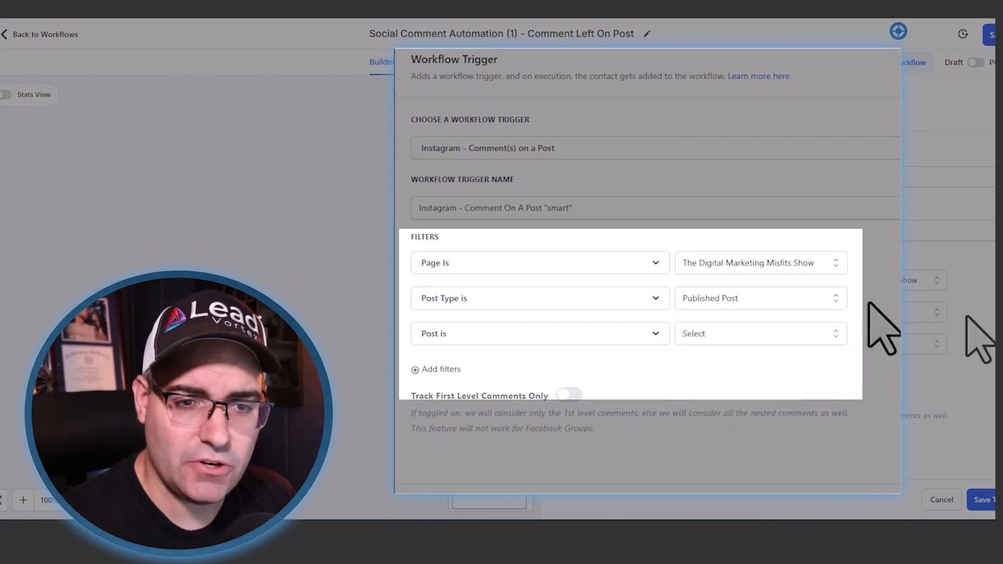
# - Look through the posts available in the "Post is" filter and remove that filter from the trigger
pyautogui.click(701, 337)
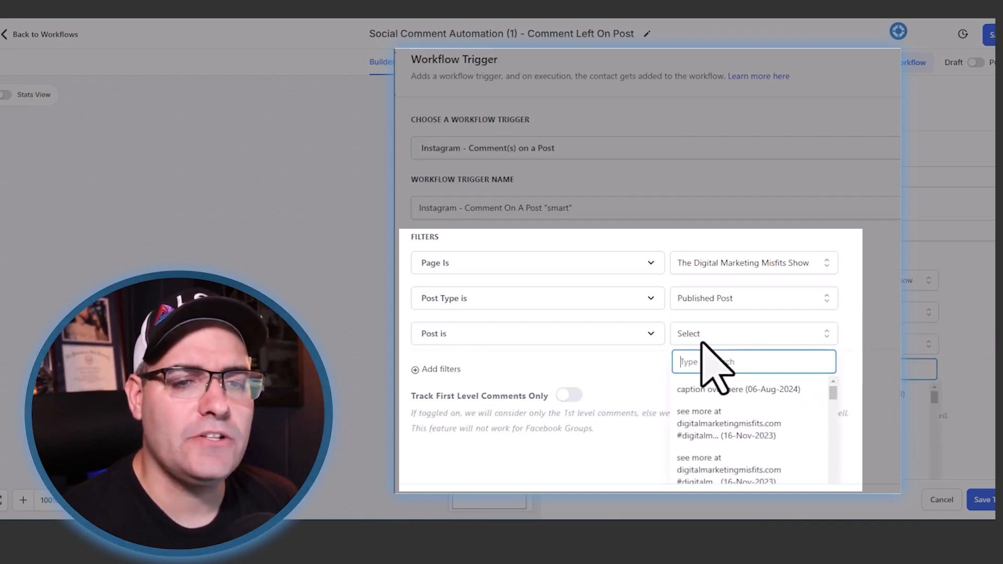
pyautogui.scroll(-4, 731, 434)
pyautogui.scroll(-3, 728, 422)
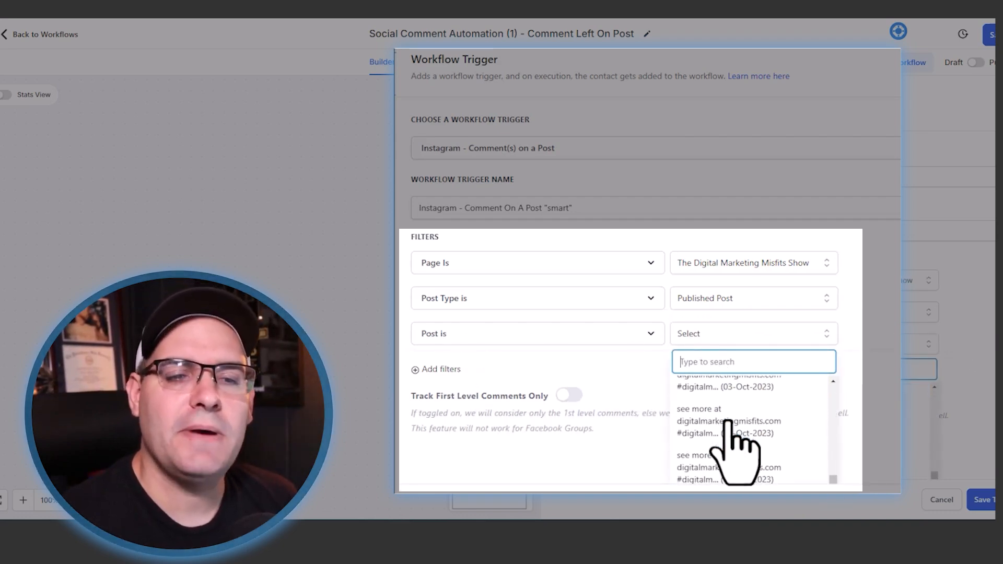
pyautogui.click(894, 360)
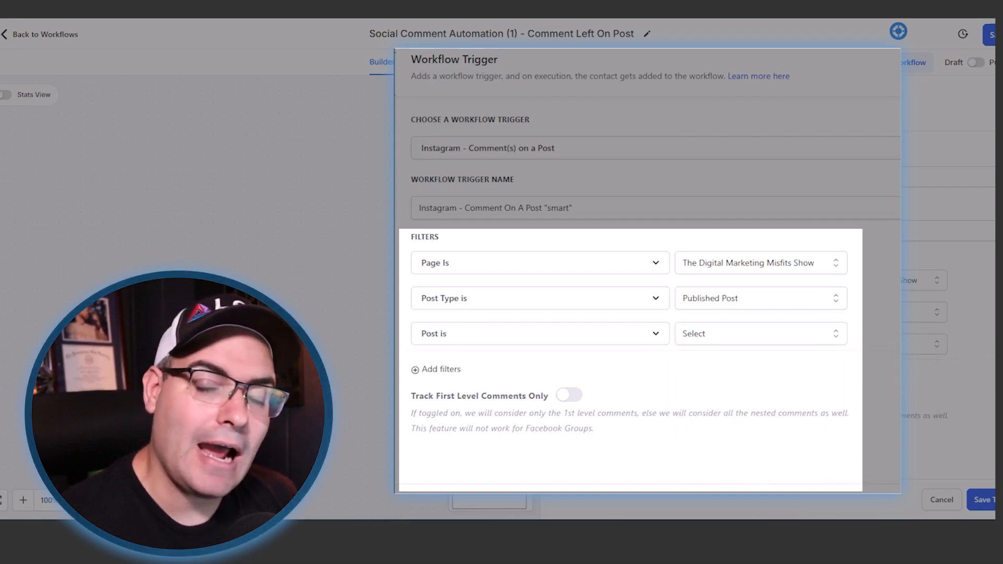
pyautogui.click(898, 334)
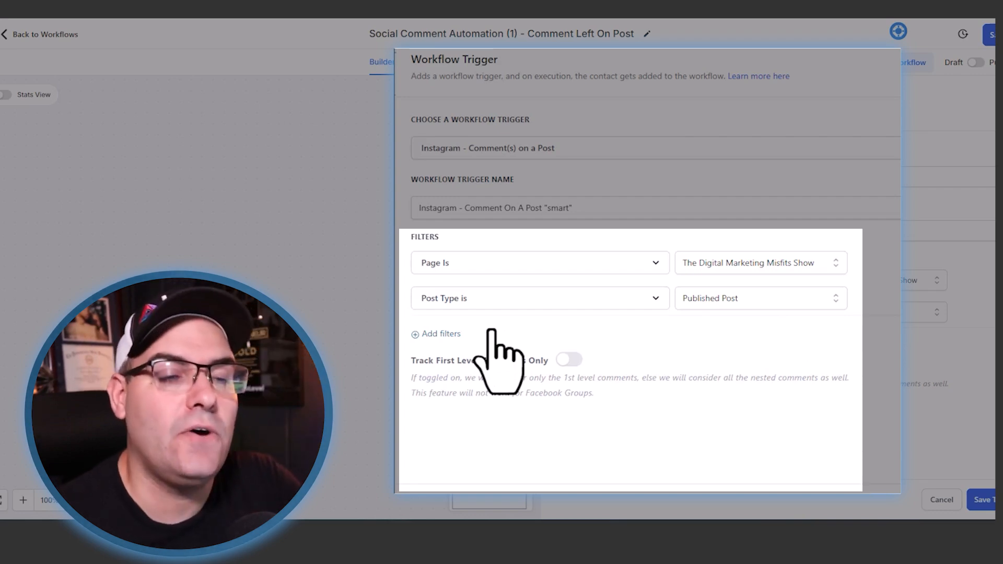
# - Add an Exact Match filter with the phrase "smart", turn on Track First Level Comments Only and save the trigger
pyautogui.click(443, 335)
pyautogui.click(574, 329)
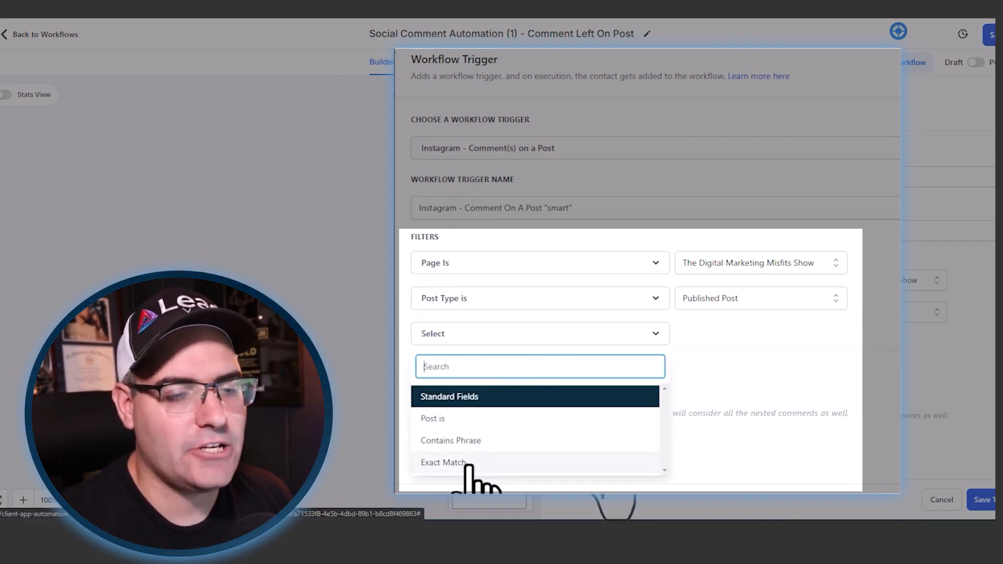
pyautogui.click(470, 464)
pyautogui.click(712, 337)
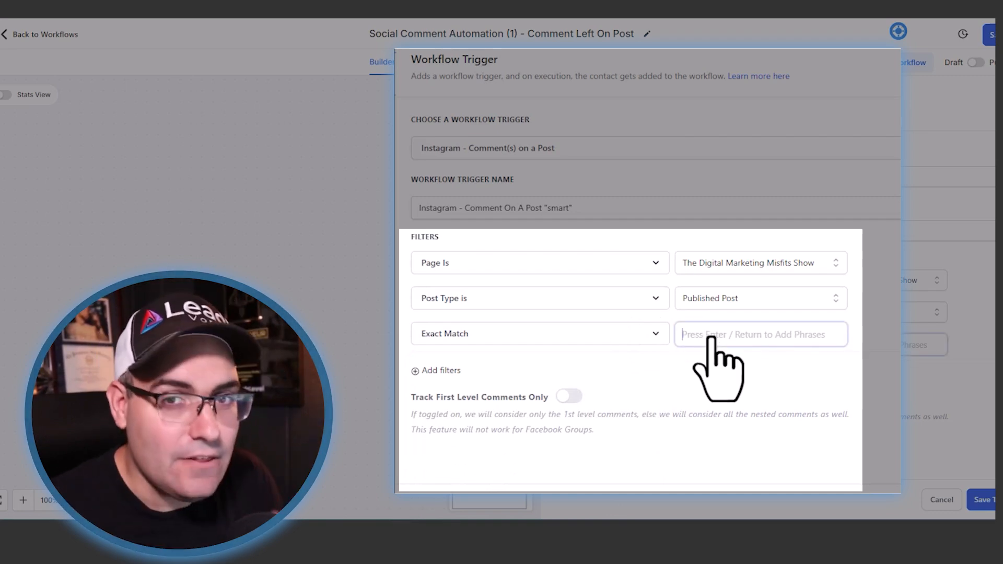
pyautogui.write('smar')
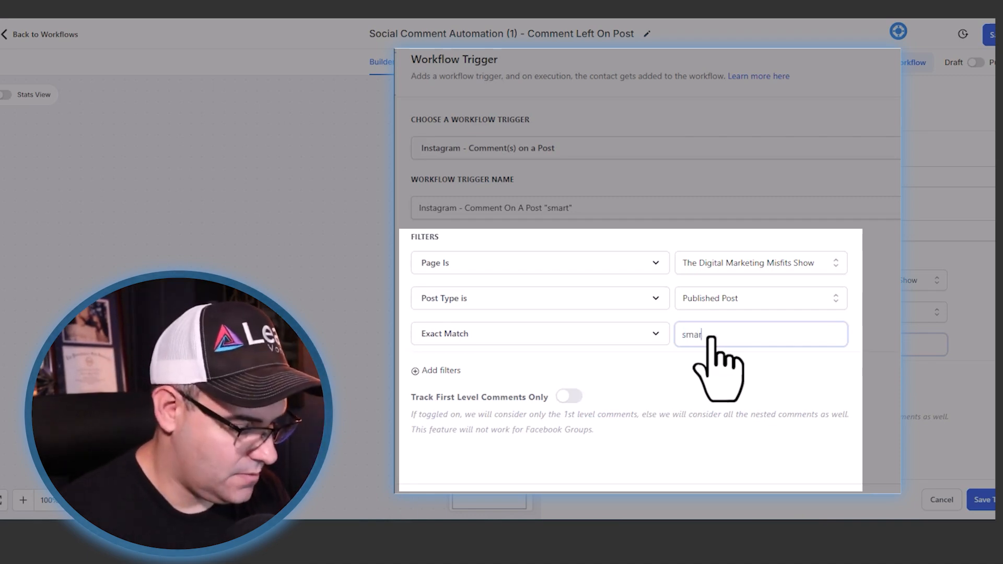
pyautogui.write('t')
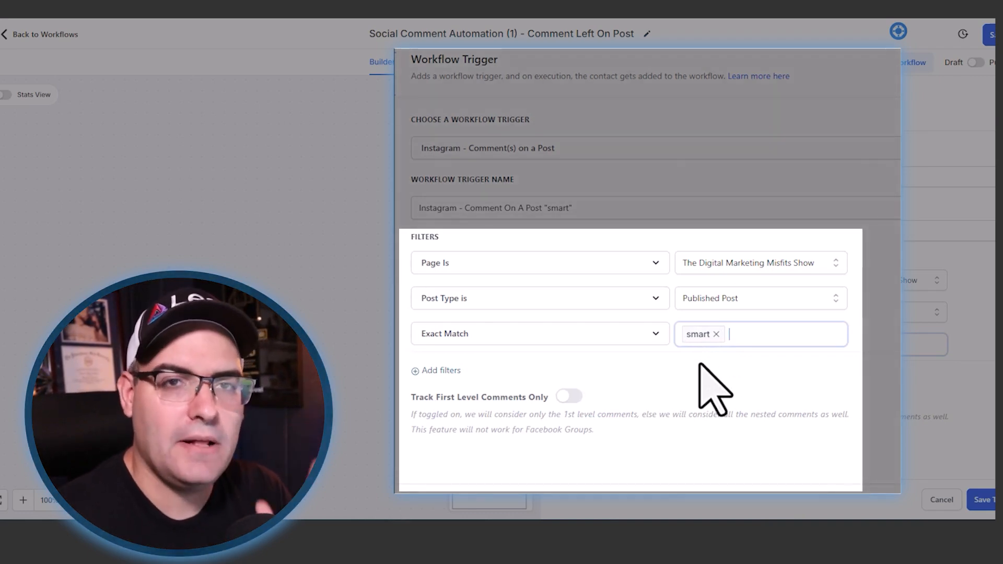
pyautogui.click(569, 396)
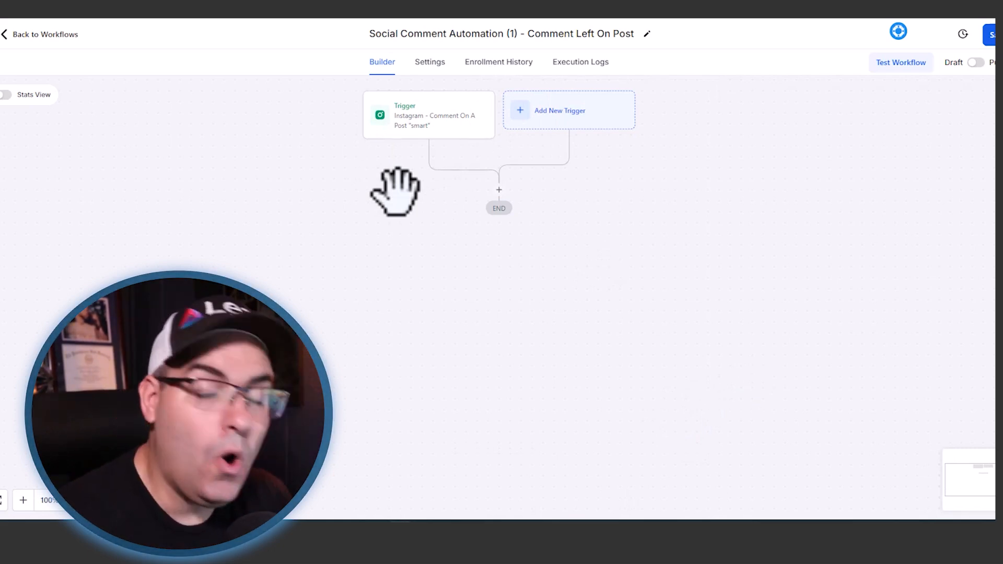
# - Add a Reply In Comments action below the trigger with the first response "DM Coming your Way"
pyautogui.click(499, 191)
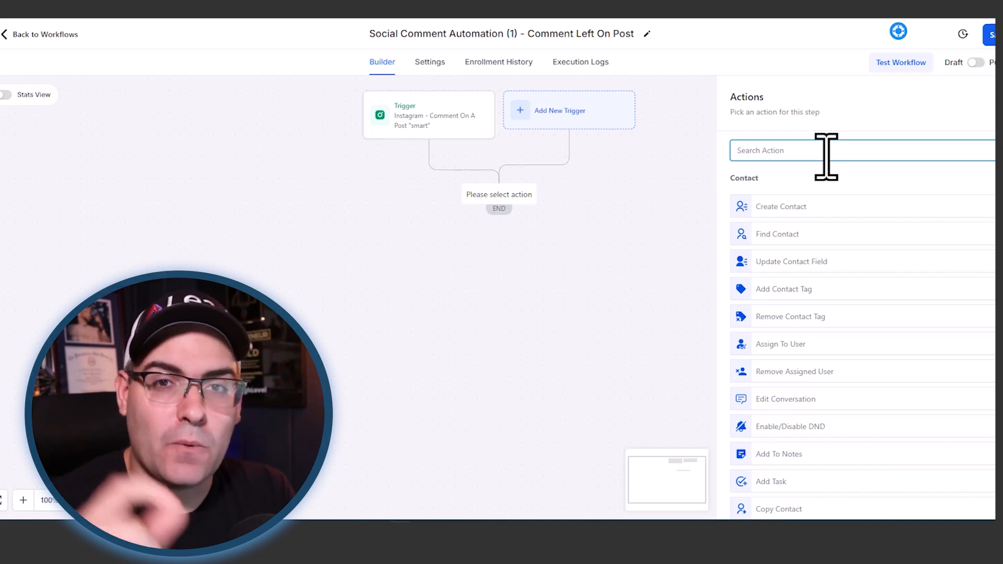
pyautogui.write('res')
pyautogui.press('BackSpace')
pyautogui.press('BackSpace')
pyautogui.press('BackSpace')
pyautogui.press('BackSpace')
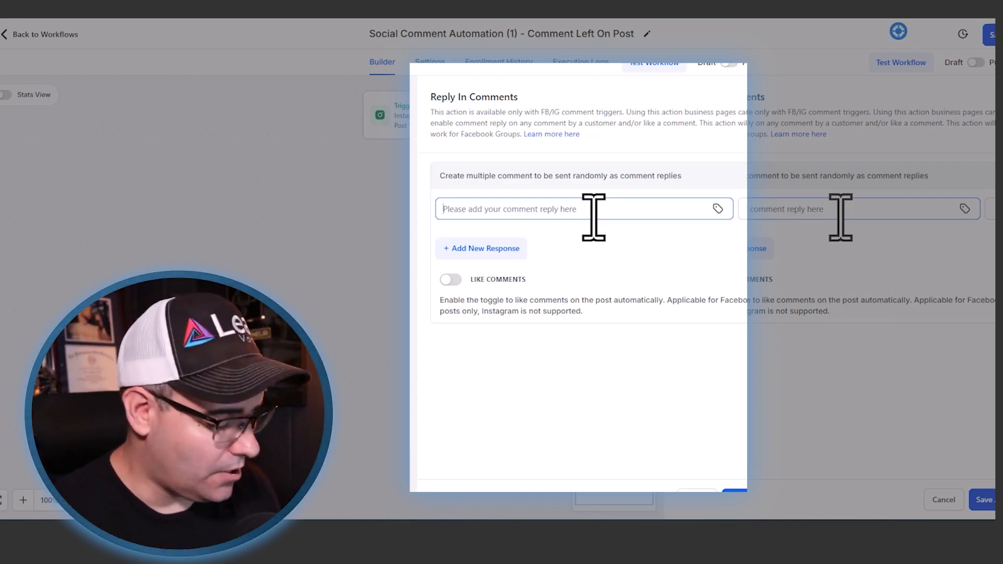
pyautogui.write('DM ')
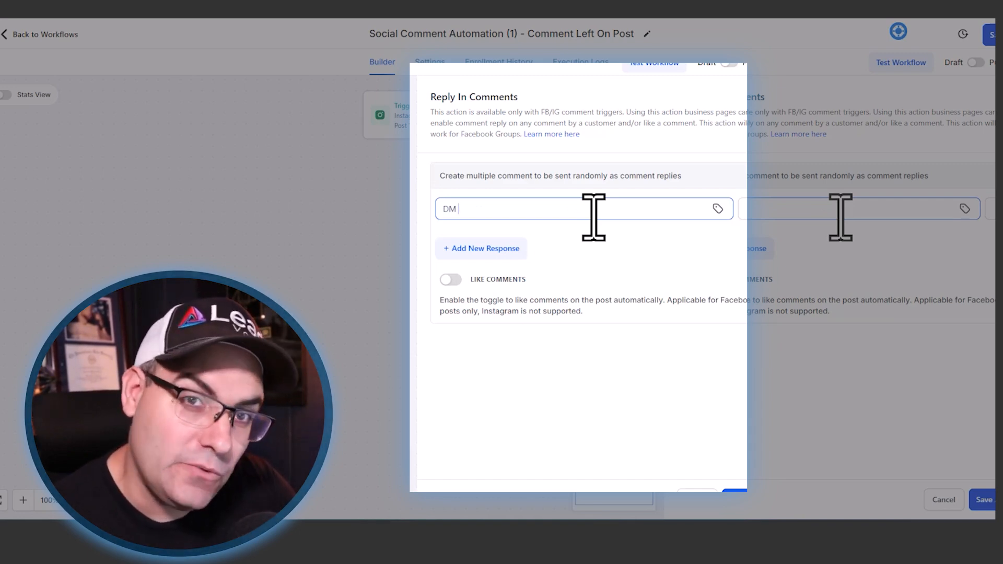
pyautogui.write('Coming your Way')
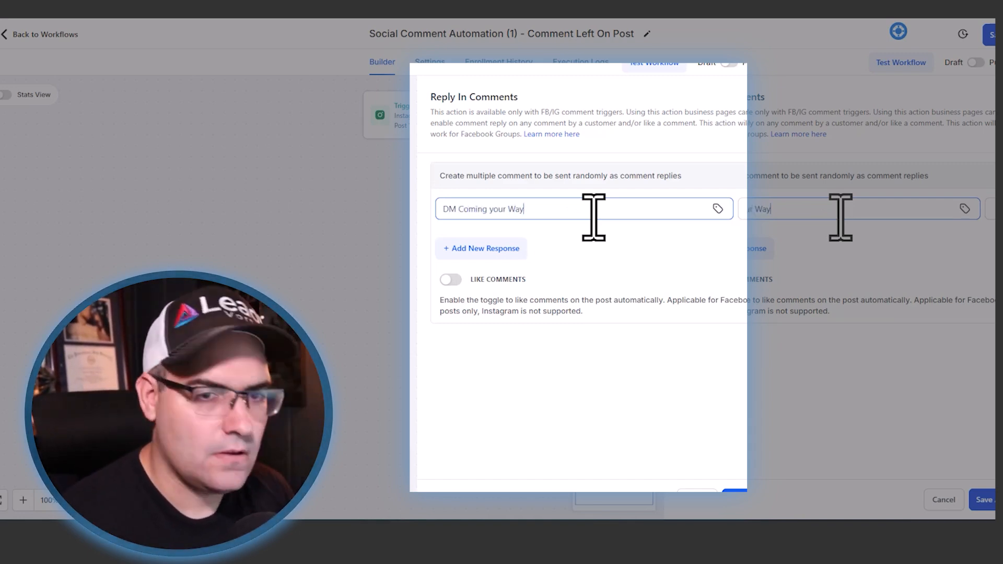
# - Add the responses "Check Your Inbox" and "Hitting You With The Deets! Check Your Inbox 😎", and turn on Like Comments
pyautogui.click(493, 256)
pyautogui.write('Check Your Inbox')
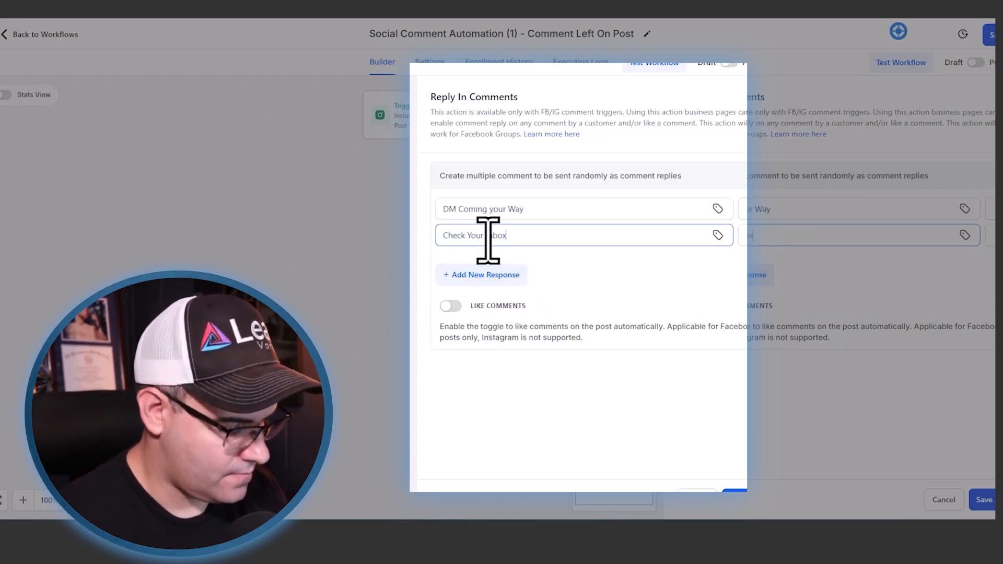
pyautogui.click(495, 275)
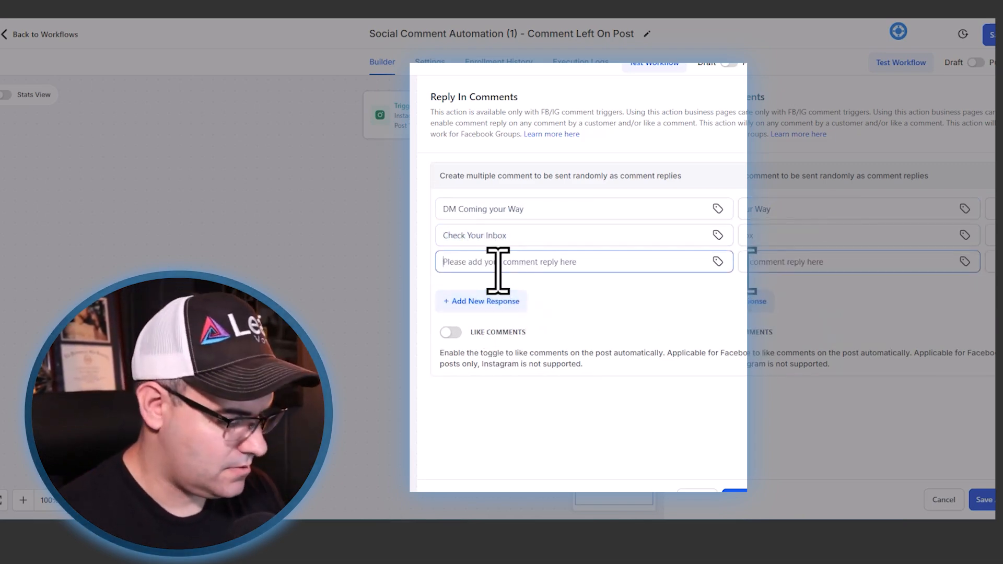
pyautogui.write('Hitting You')
pyautogui.press('BackSpace')
pyautogui.press('BackSpace')
pyautogui.press('BackSpace')
pyautogui.press('BackSpace')
pyautogui.write('th The Deets! Check Your Inbox 😎')
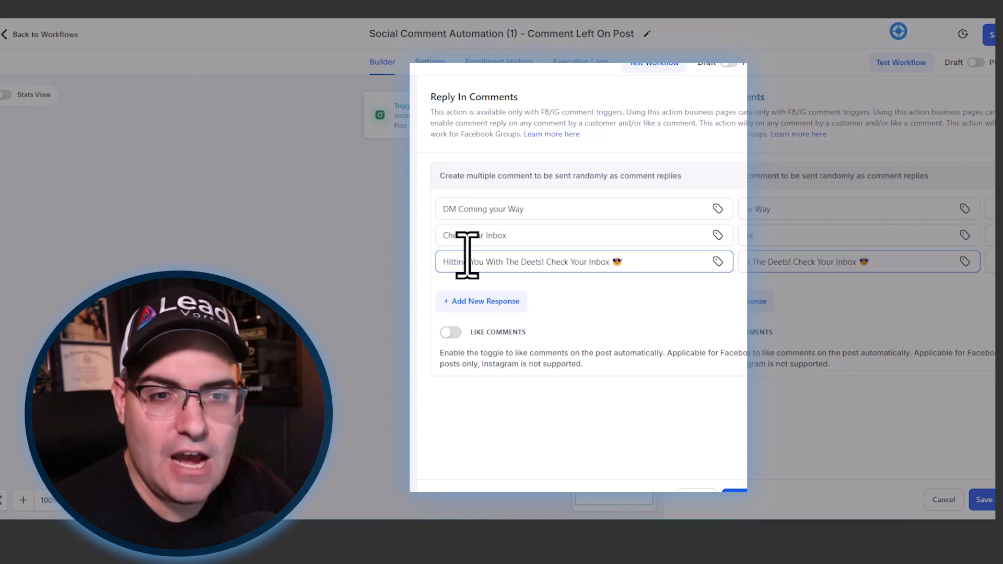
pyautogui.click(445, 334)
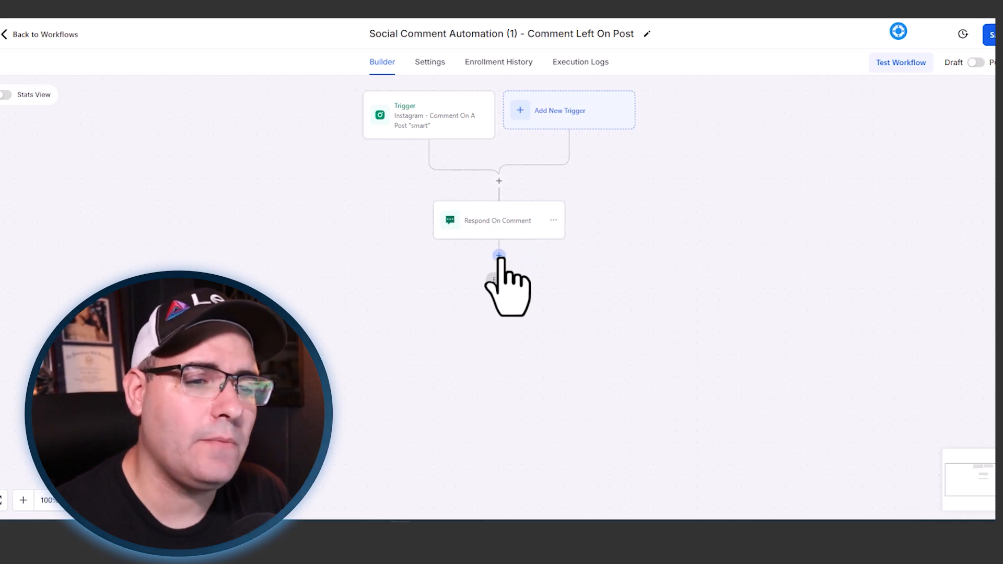
# - Add an Instagram Interactive Messenger action after the comment response and name it "Confirm Interest"
pyautogui.click(499, 255)
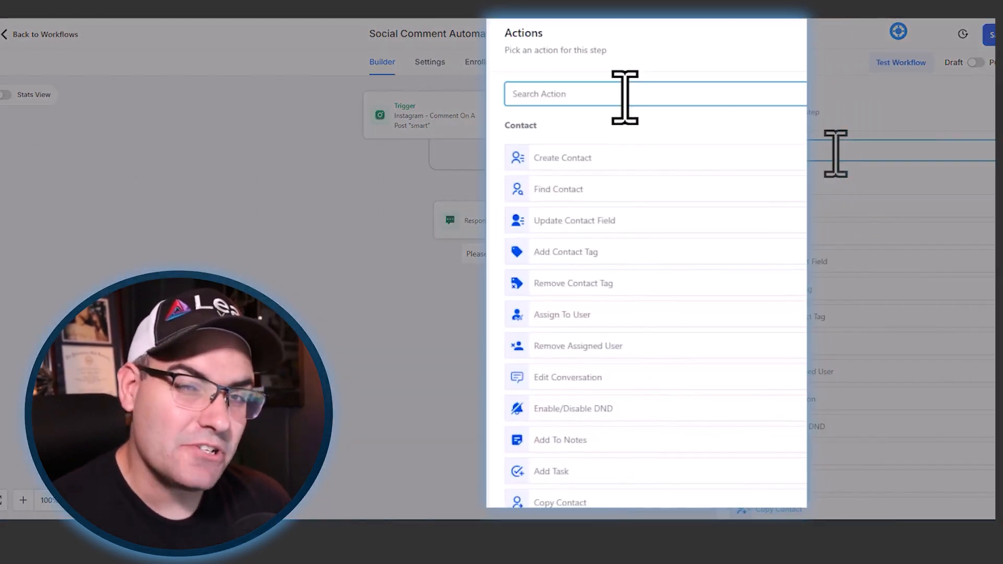
pyautogui.write('int')
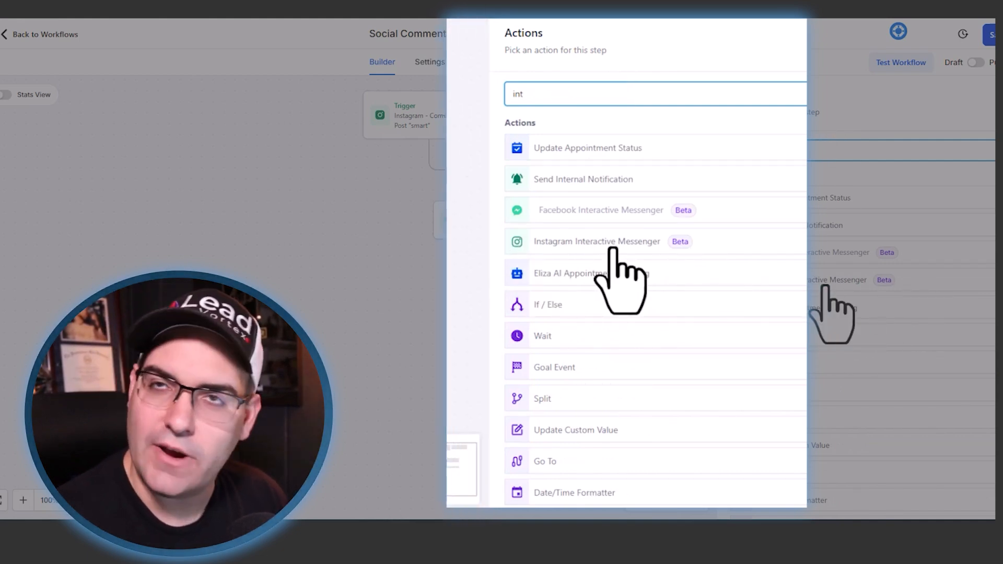
pyautogui.click(612, 250)
pyautogui.tripleClick(532, 157)
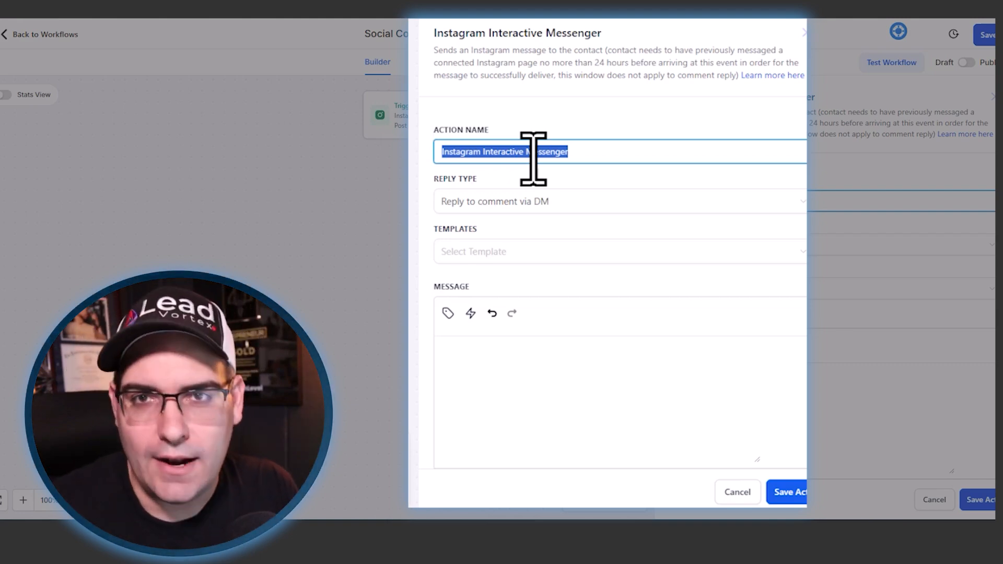
pyautogui.write('Cor')
pyautogui.write('nfirm Interest')
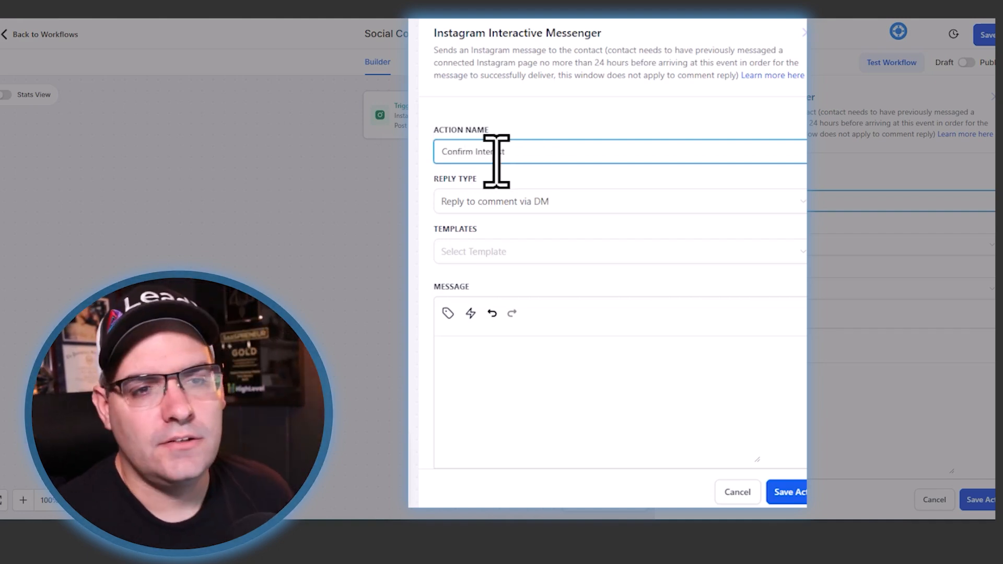
# - Set the reply type to Reply to comment via DM and start the message with "Hey thanks for commenting on my post!"
pyautogui.click(473, 206)
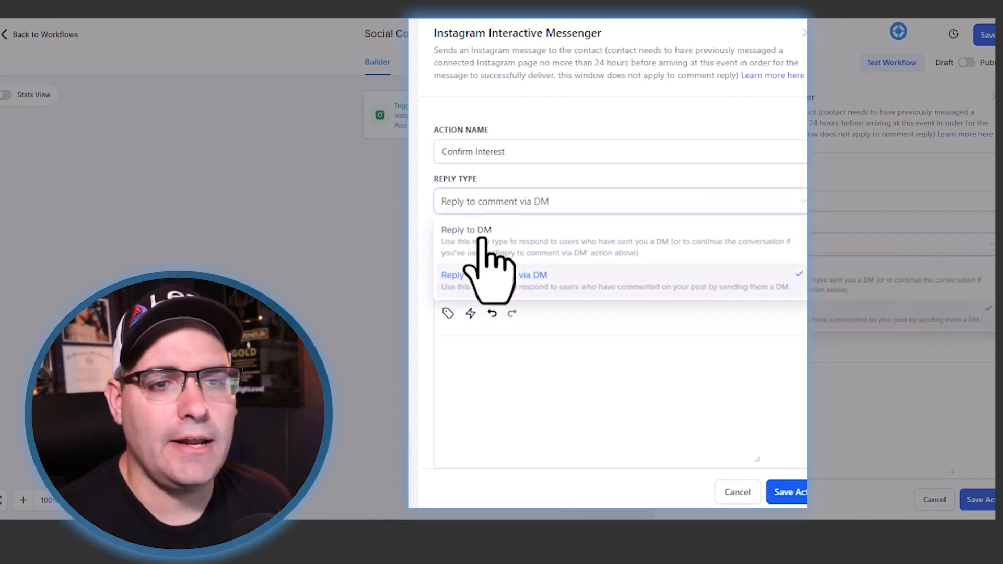
pyautogui.click(479, 283)
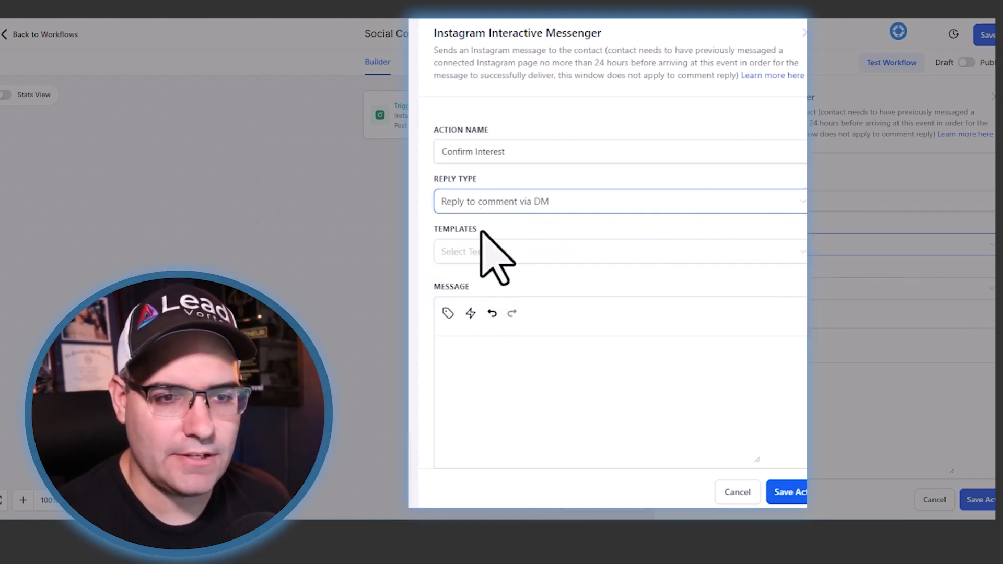
pyautogui.click(486, 356)
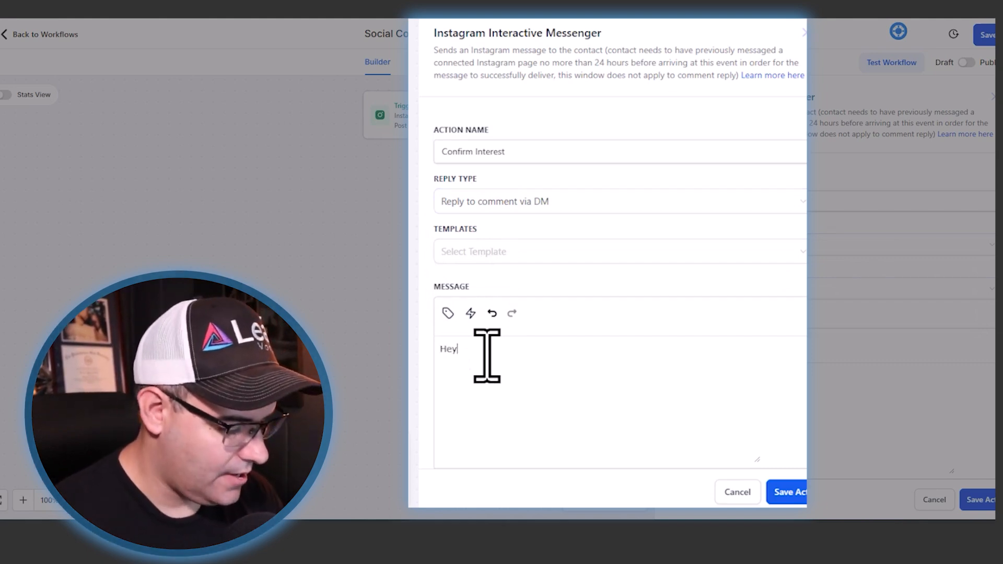
pyautogui.write('Hey thanks for commenting o')
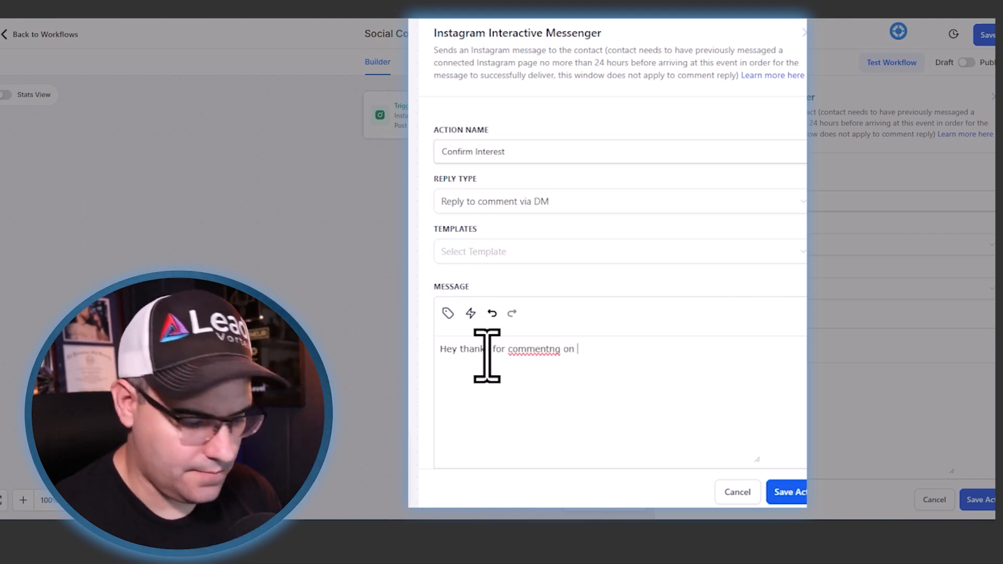
pyautogui.write('n my po')
pyautogui.press('BackSpace')
pyautogui.write('post! I woul')
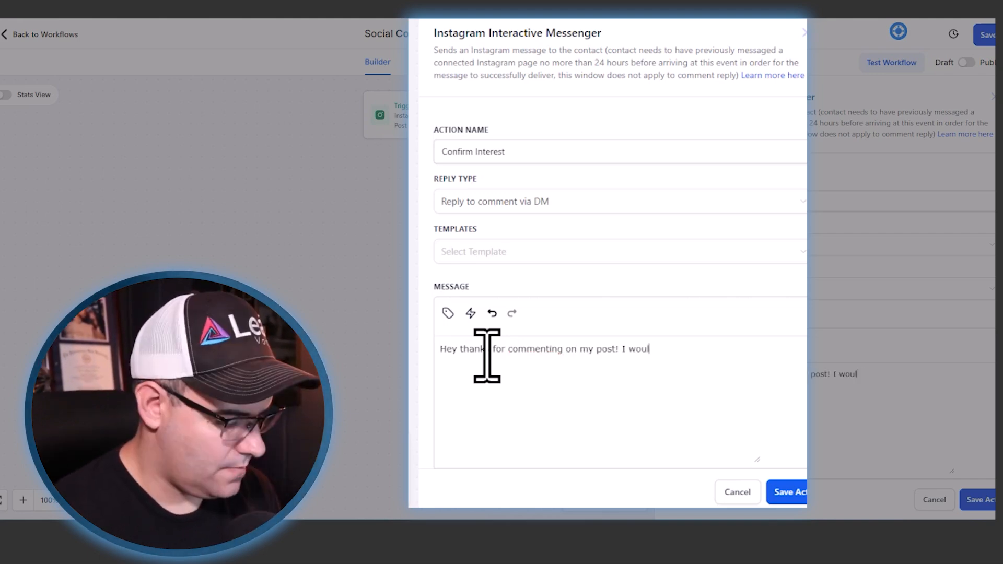
pyautogui.write('d love to si')
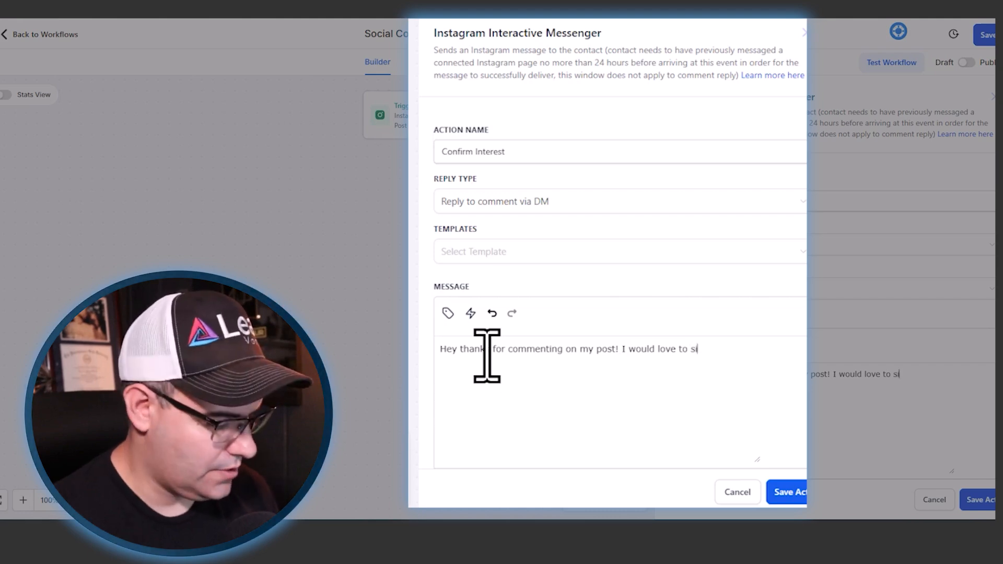
pyautogui.write('t down and discuss')
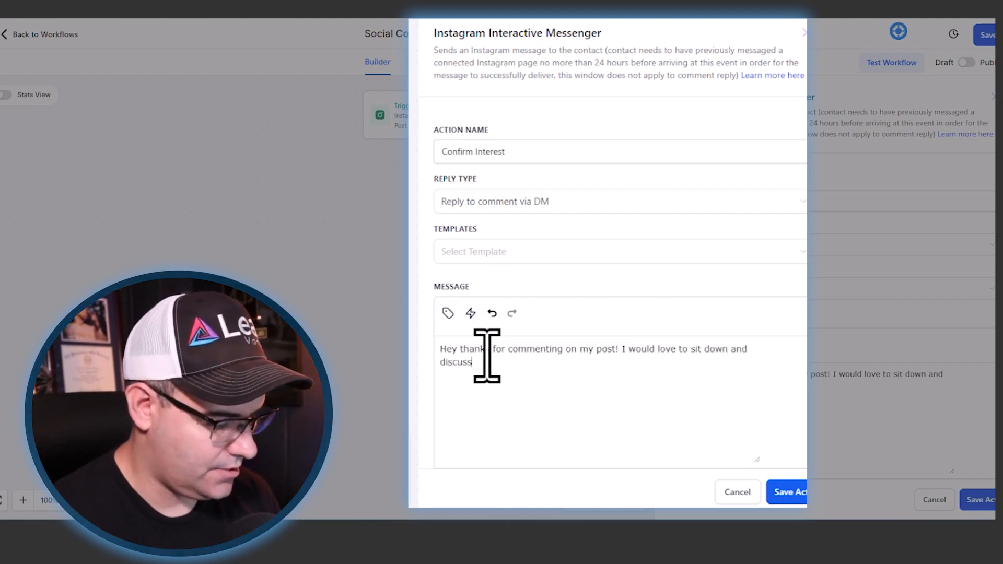
pyautogui.write(' (offer')
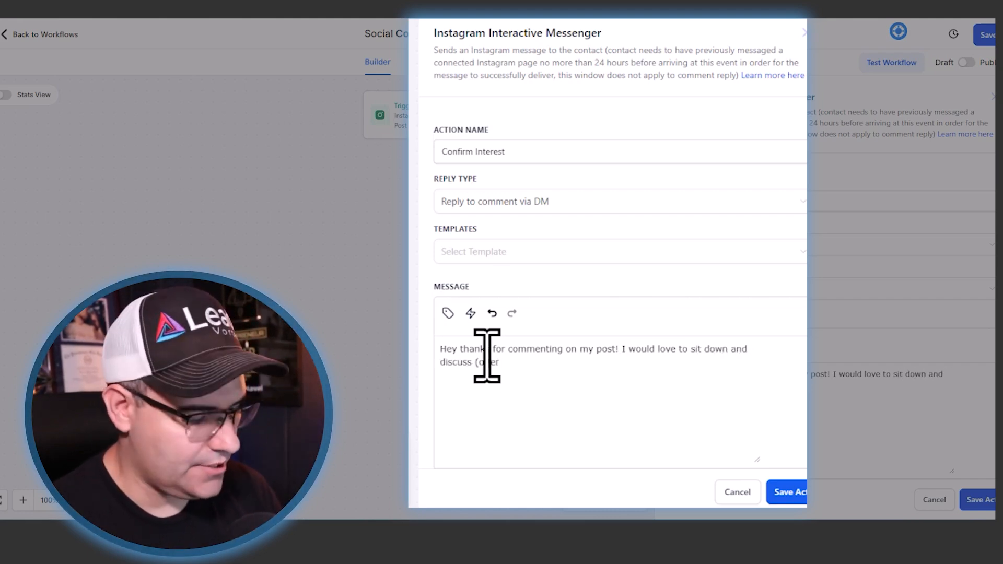
pyautogui.write(') with you. Are you (ideal')
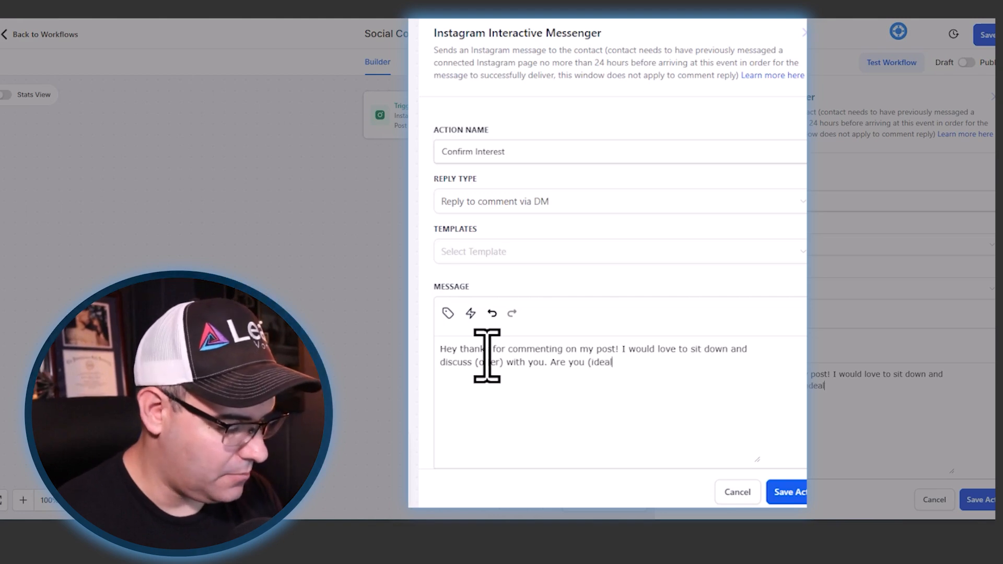
# - Continue the message with "I would love to sit down and discuss (offer) with you. Are you (ideal avatar)?"
pyautogui.write('r)')
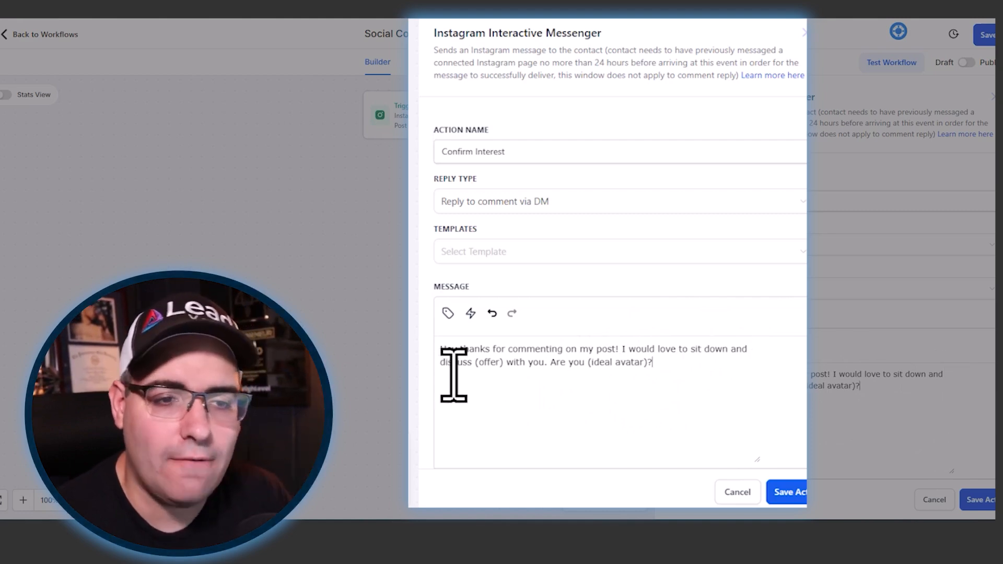
# - Replace the word "offer" in the message's first placeholder with "result"
pyautogui.click(499, 365)
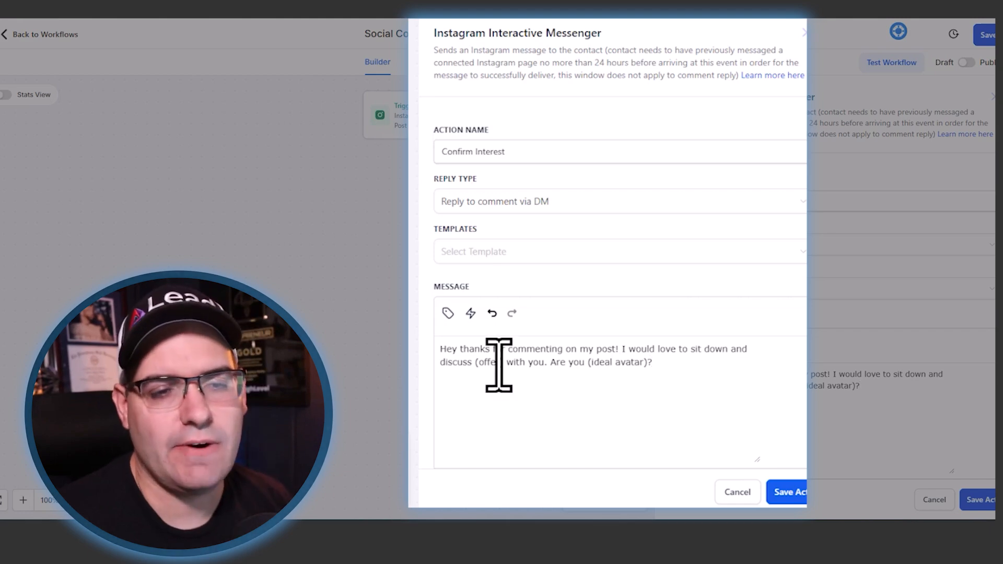
pyautogui.press('BackSpace')
pyautogui.press('BackSpace')
pyautogui.press('BackSpace')
pyautogui.press('BackSpace')
pyautogui.press('BackSpace')
pyautogui.write('rsult')
pyautogui.press('Left')
pyautogui.press('Left')
pyautogui.press('Left')
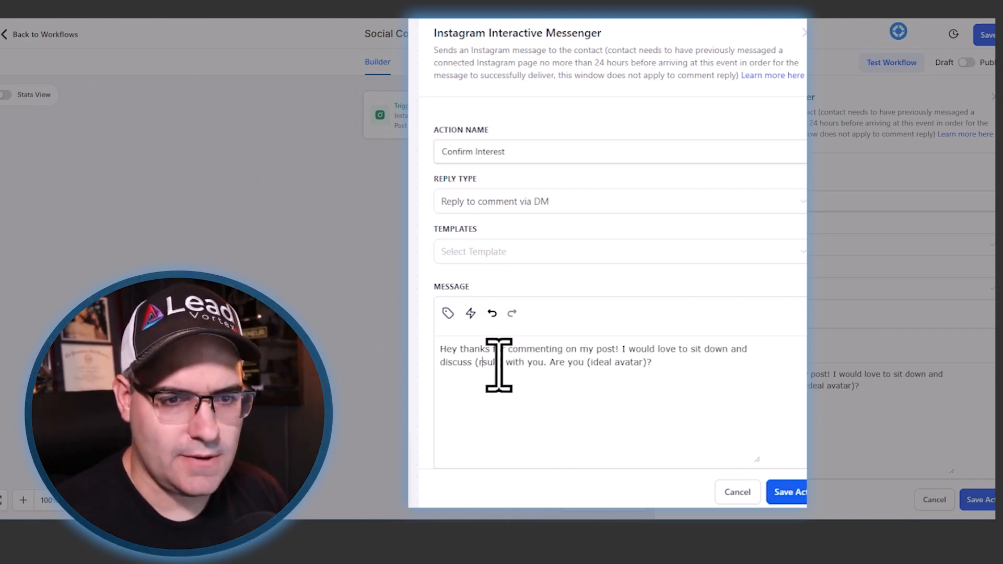
pyautogui.write('e')
pyautogui.press('End')
pyautogui.press('Left')
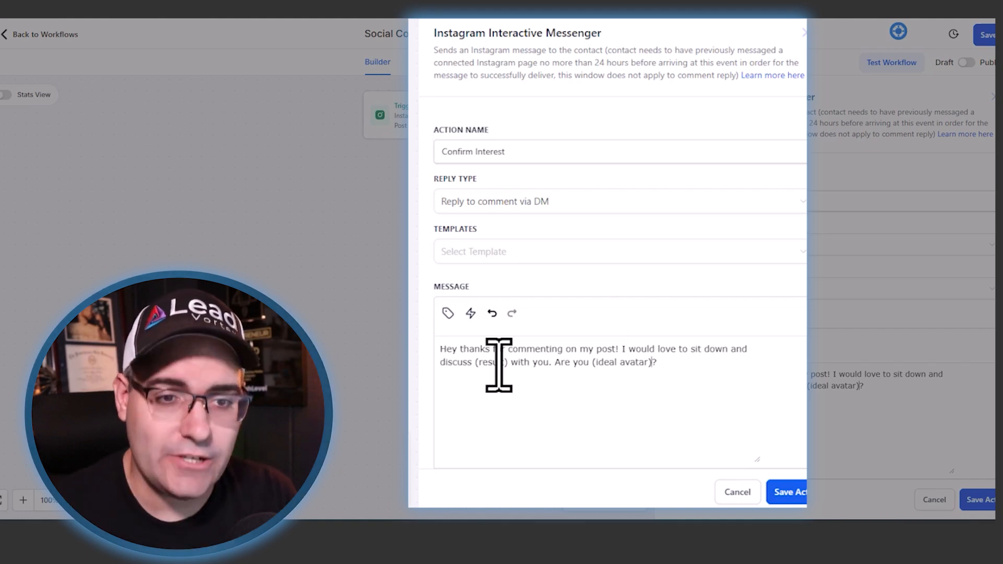
# - Add a first reply button to the message, named "Yes! That's Me!"
pyautogui.scroll(-5, 649, 314)
pyautogui.scroll(-2, 614, 310)
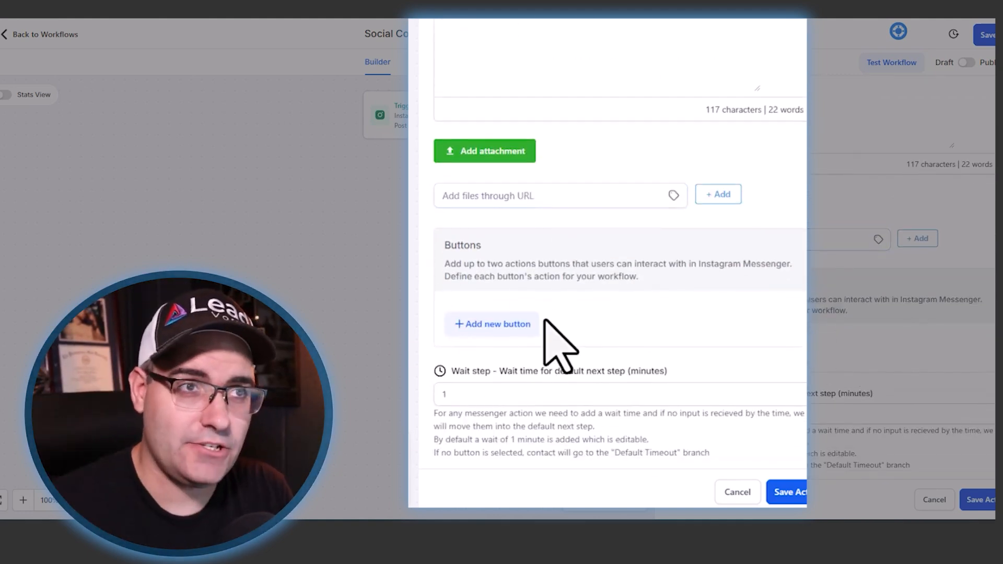
pyautogui.click(514, 324)
pyautogui.click(525, 320)
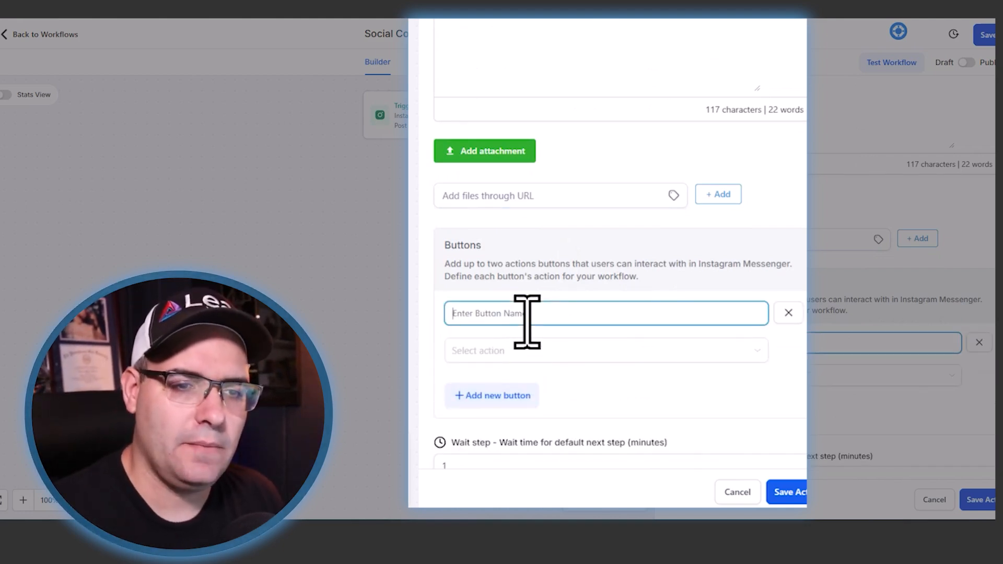
pyautogui.write("Yes! That's Me!")
# - Add a second reply button below the first one, named "No I'm Not"
pyautogui.click(476, 400)
pyautogui.click(476, 415)
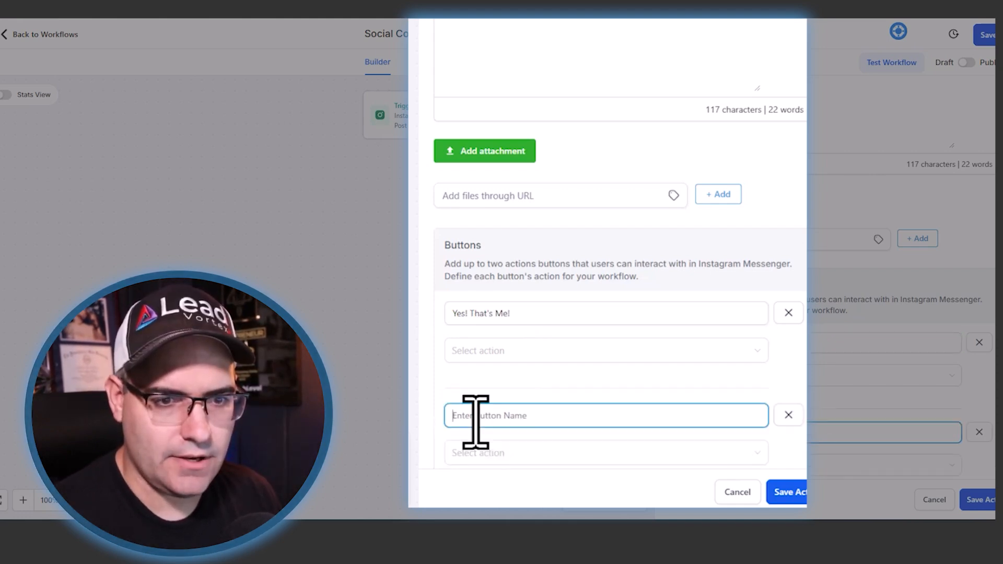
pyautogui.write("No! I'm")
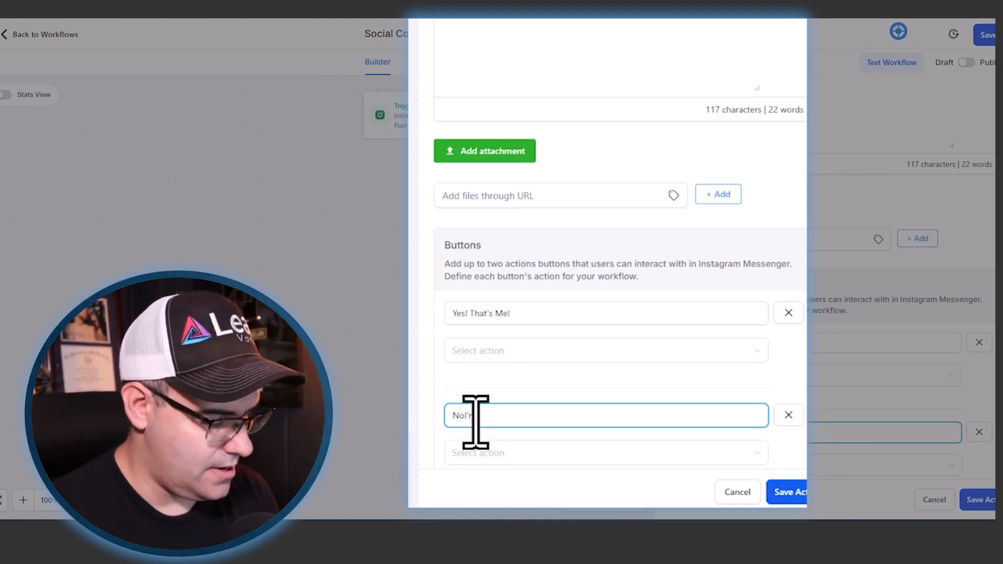
pyautogui.write(' Not')
pyautogui.press('Left')
pyautogui.press('Left')
pyautogui.press('Left')
pyautogui.press('Left')
pyautogui.press('Left')
pyautogui.press('Left')
pyautogui.press('Left')
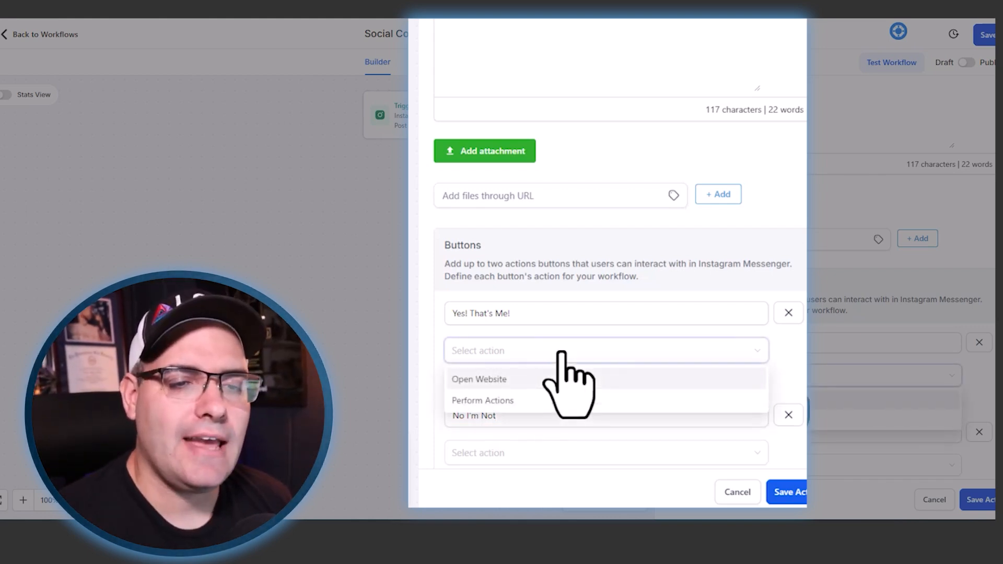
# - Set the action of both the "Yes! That's Me!" and "No I'm Not" buttons to Perform Actions
pyautogui.click(491, 400)
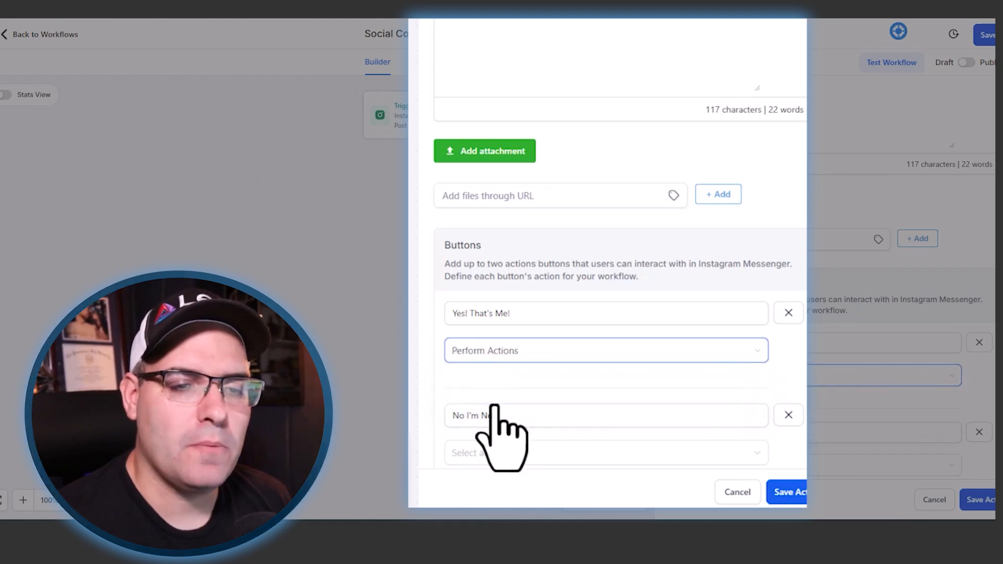
pyautogui.click(510, 352)
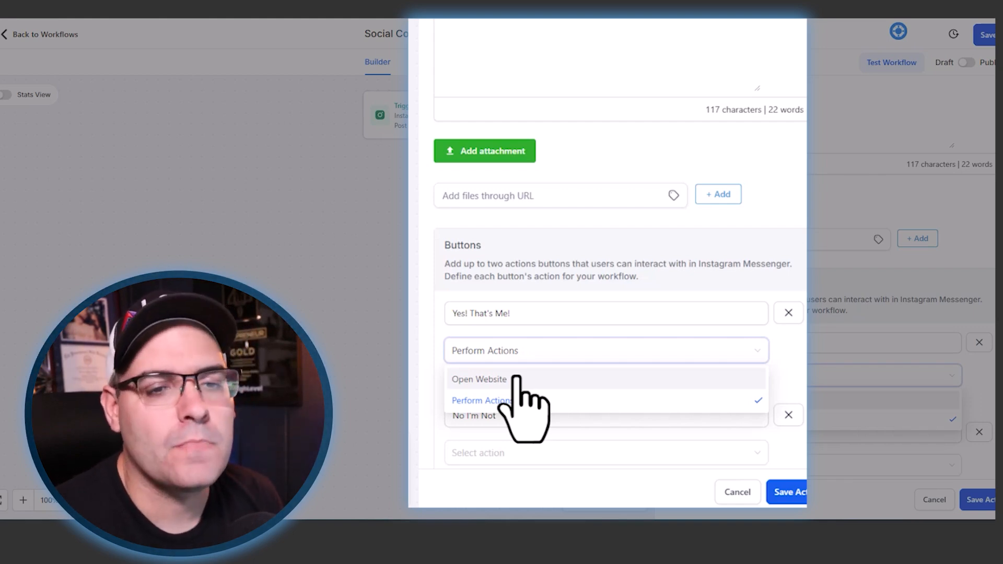
pyautogui.click(495, 402)
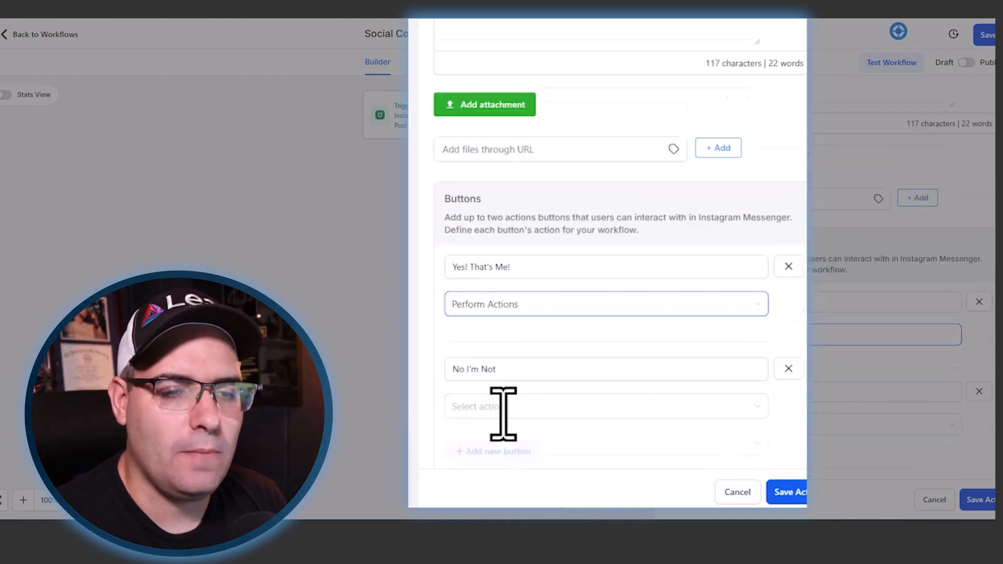
pyautogui.scroll(-3, 499, 387)
pyautogui.click(485, 332)
pyautogui.click(479, 378)
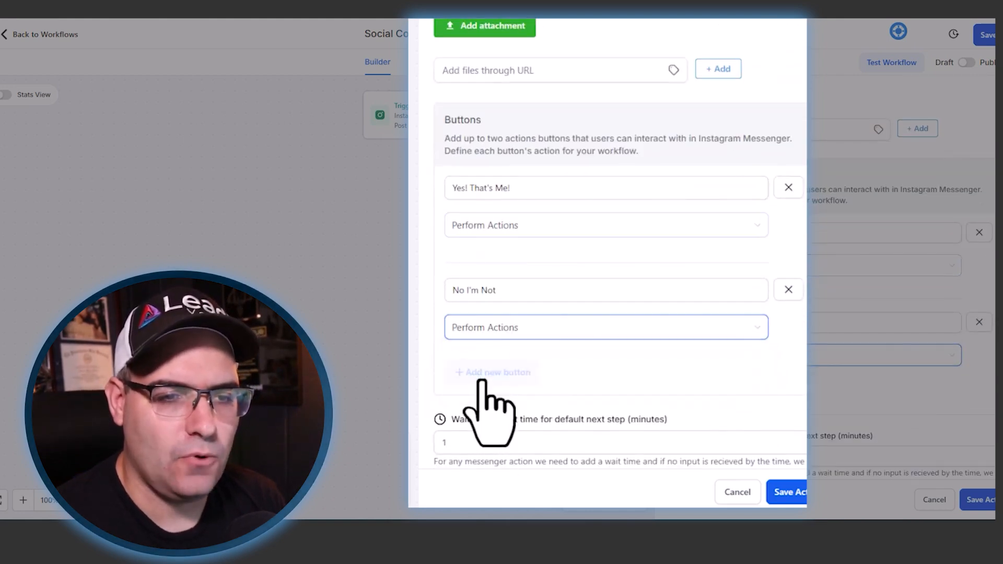
# - Set the wait time for the default next step to 1420 minutes and save the Confirm Interest action
pyautogui.click(485, 442)
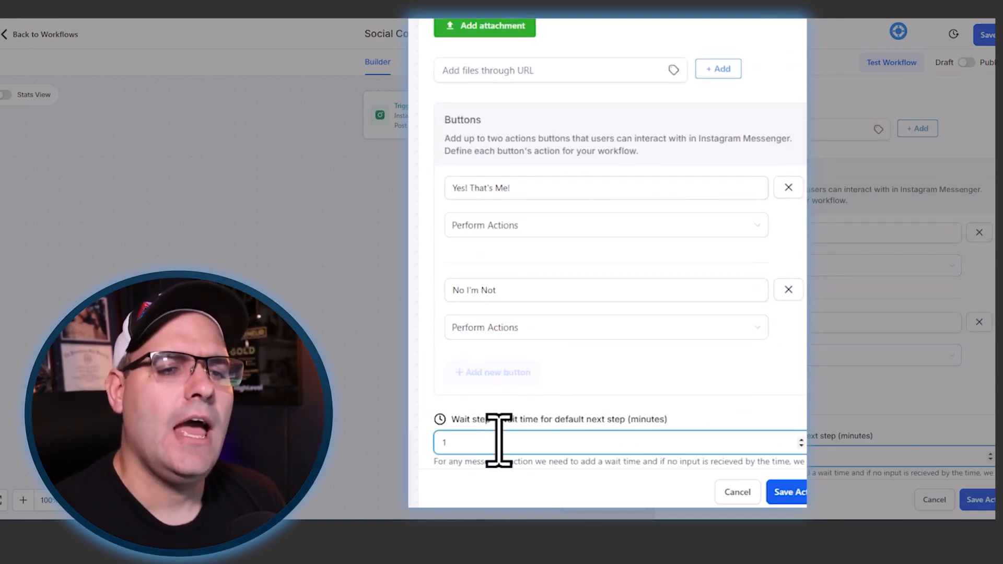
pyautogui.scroll(-1, 564, 397)
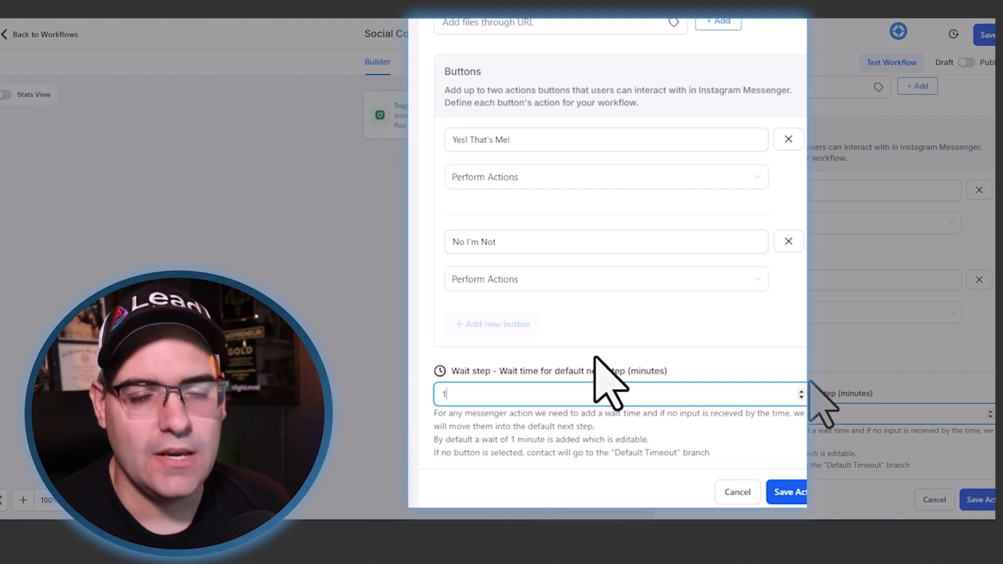
pyautogui.write('420')
pyautogui.click(697, 357)
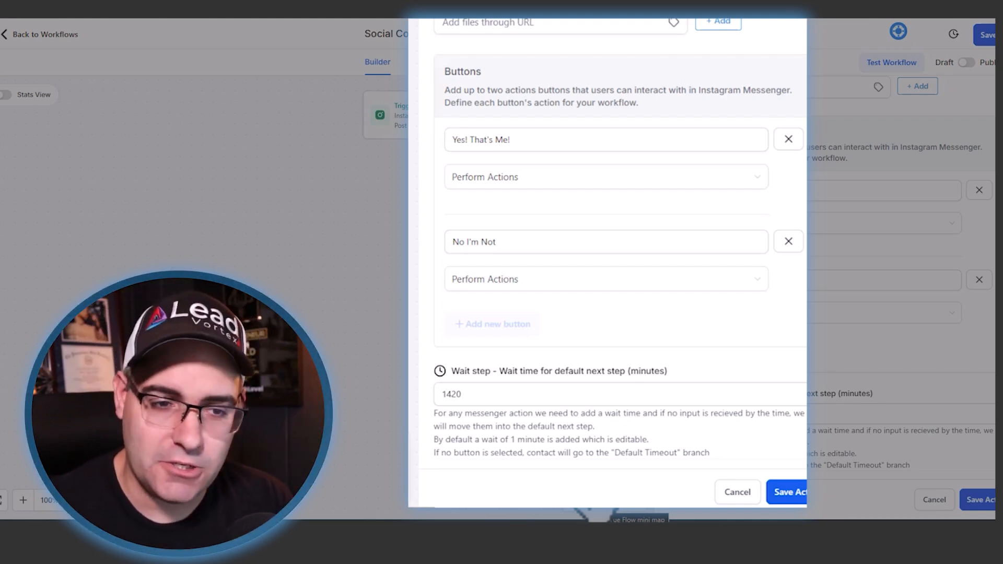
pyautogui.scroll(5, 577, 399)
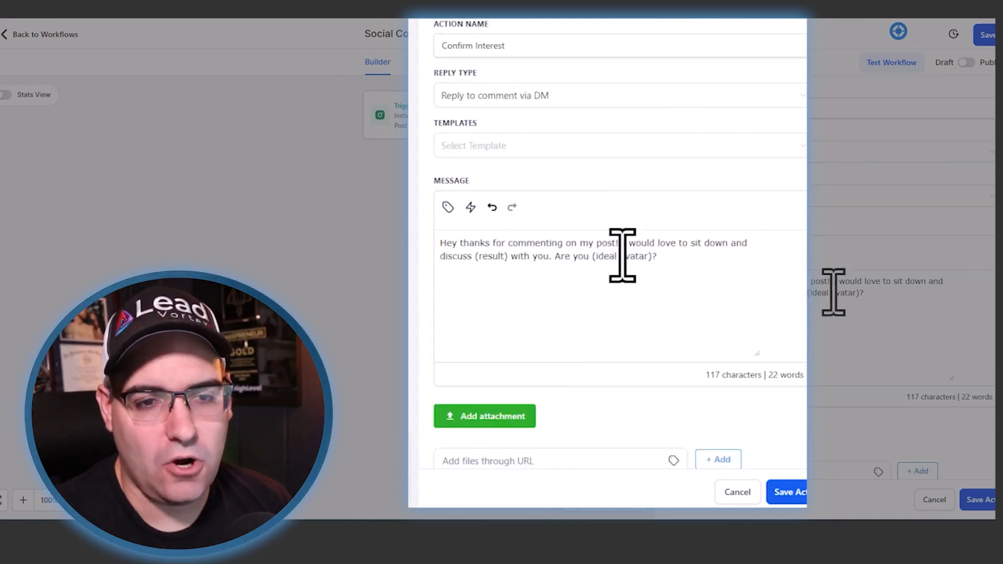
pyautogui.scroll(-5, 624, 256)
pyautogui.scroll(-1, 644, 287)
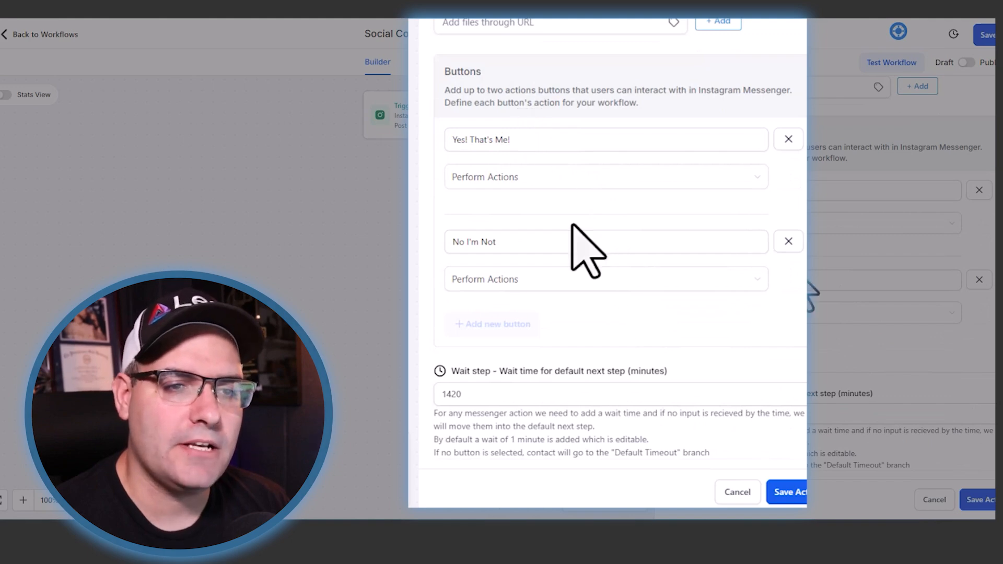
pyautogui.scroll(-1, 575, 261)
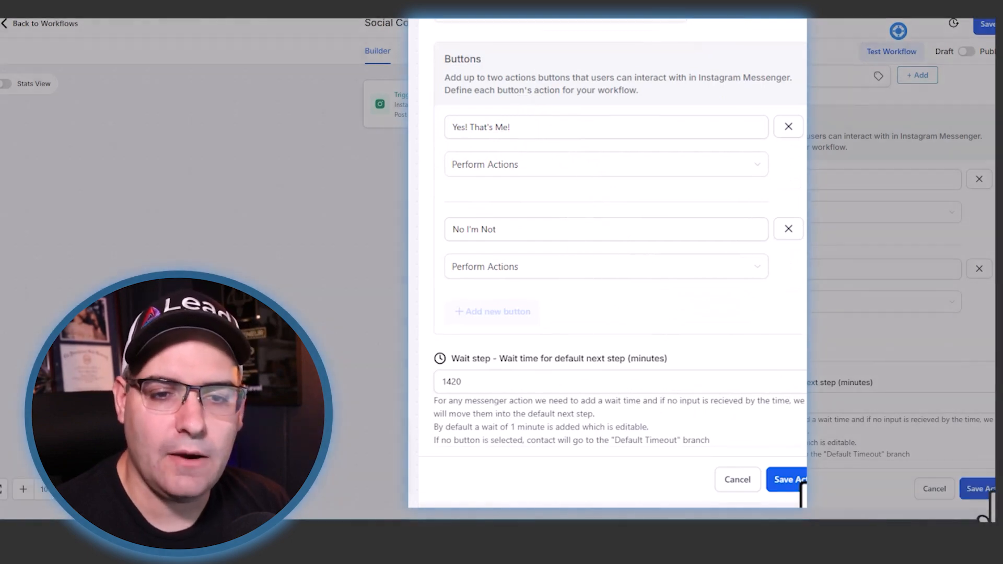
pyautogui.click(801, 487)
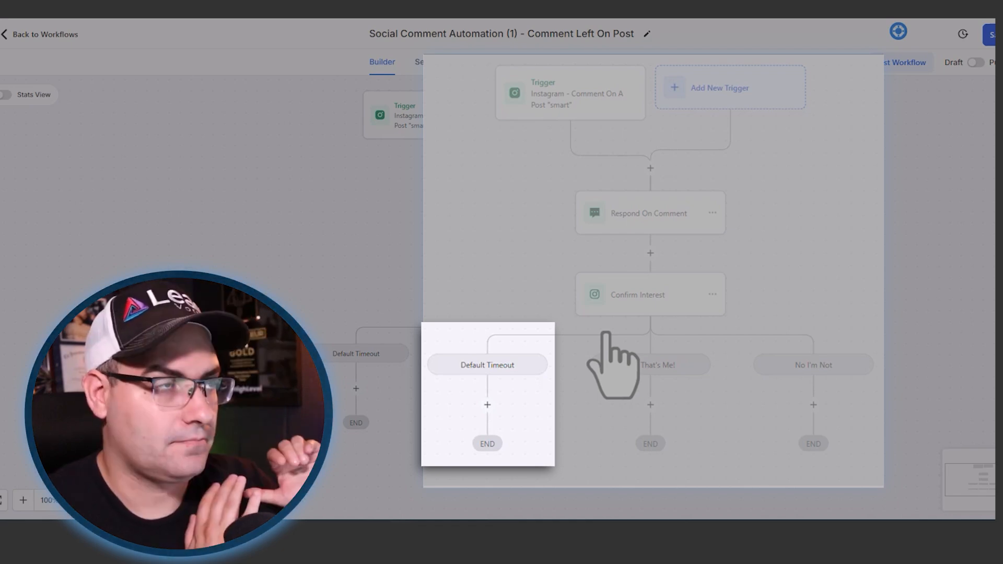
# - Copy the Confirm Interest action and paste it into the Default Timeout branch
pyautogui.click(713, 293)
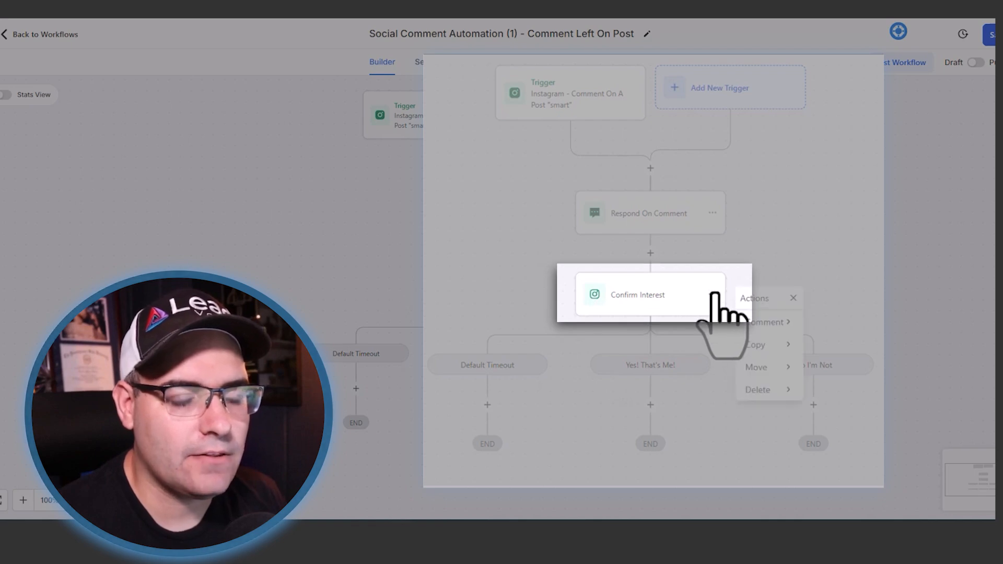
pyautogui.click(779, 344)
pyautogui.click(863, 322)
pyautogui.click(495, 406)
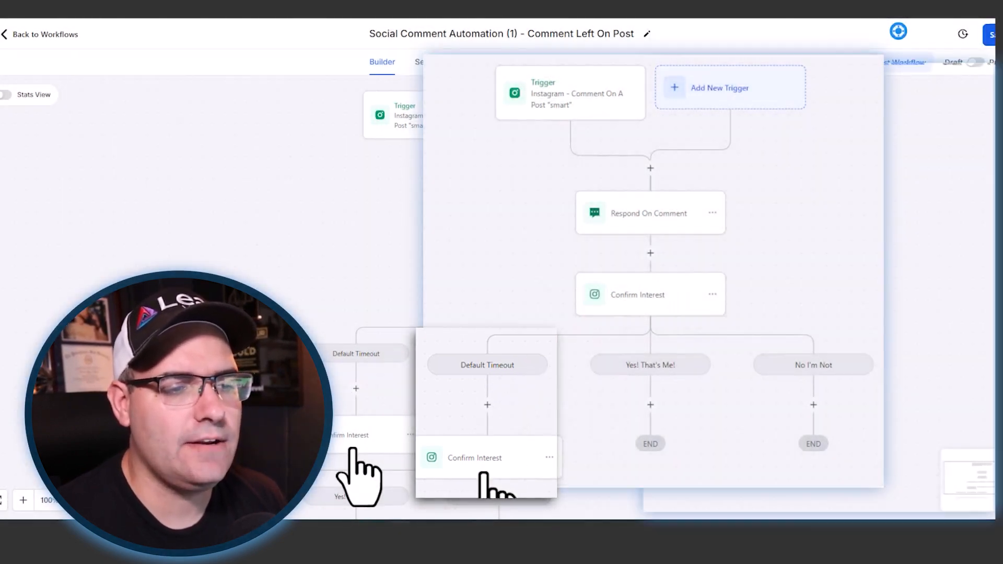
# - Rewrite the Default Timeout copy's message as "Hey I understand life sometimes gets busy so I wanted to touch base again. Are you (ideal Avatar)?"
pyautogui.click(351, 439)
pyautogui.tripleClick(587, 310)
pyautogui.moveTo(662, 312); pyautogui.dragTo(470, 299)
pyautogui.write('diunderstand li')
pyautogui.write('fe sometimes gets bu')
pyautogui.write('sy')
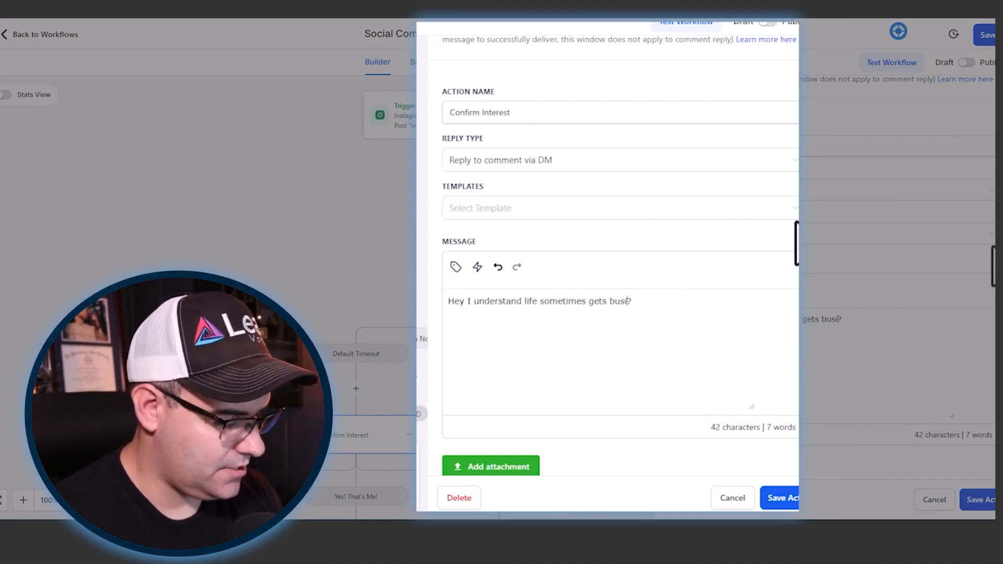
pyautogui.write(' so I wanted to touch')
pyautogui.write(' base again. Are you (ideal Avatar')
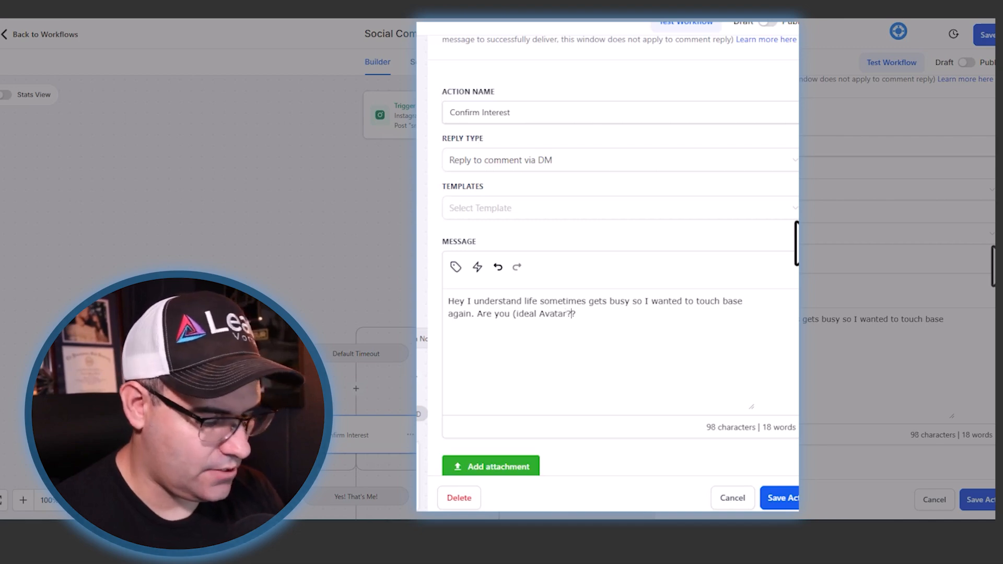
pyautogui.press('BackSpace')
pyautogui.write(')')
pyautogui.press('Right')
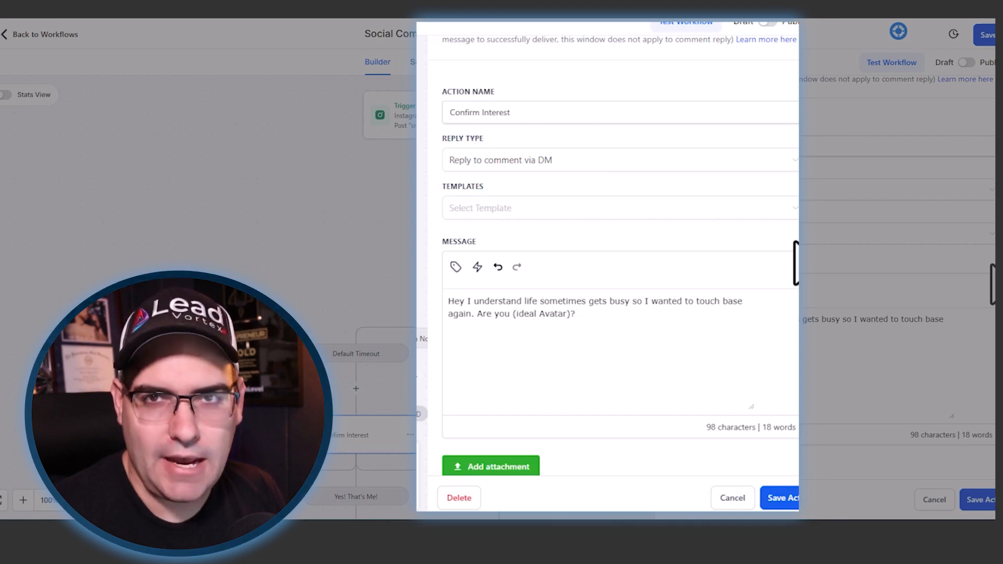
pyautogui.scroll(-7, 634, 325)
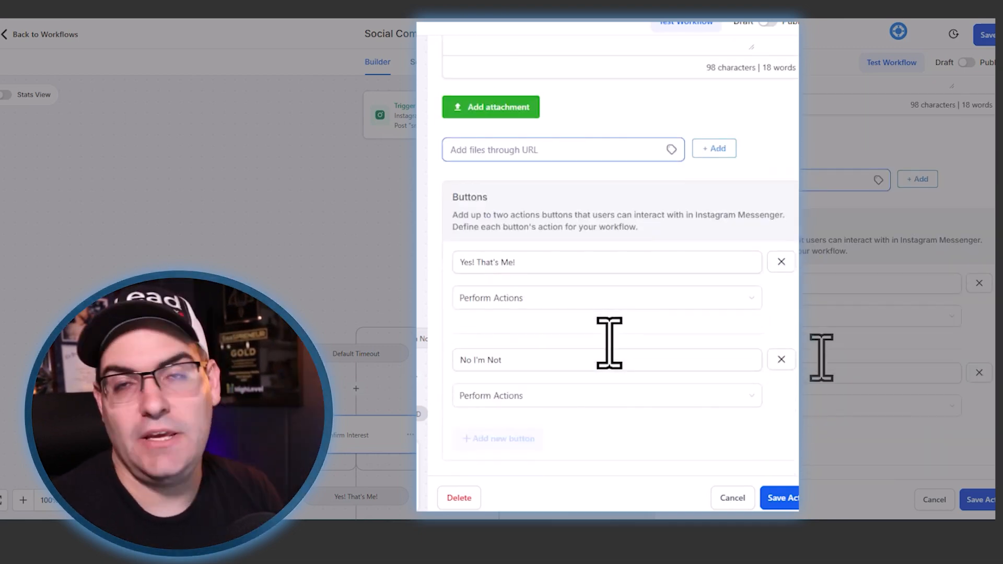
# - Set the RE- Confirm Interest action's wait time for the default next step to 710 minutes and save the action
pyautogui.scroll(-2, 609, 342)
pyautogui.moveTo(504, 403); pyautogui.dragTo(449, 407)
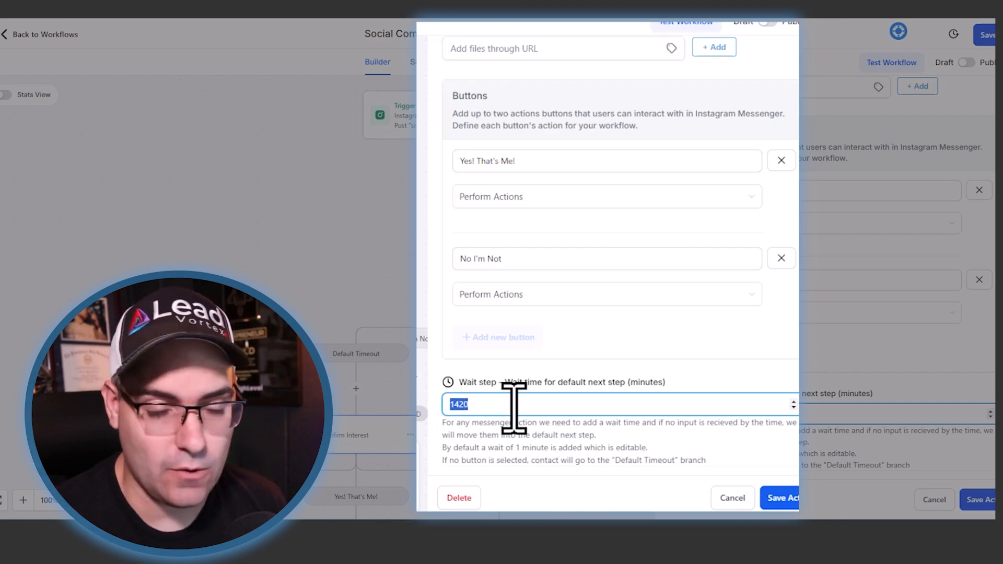
pyautogui.write('7')
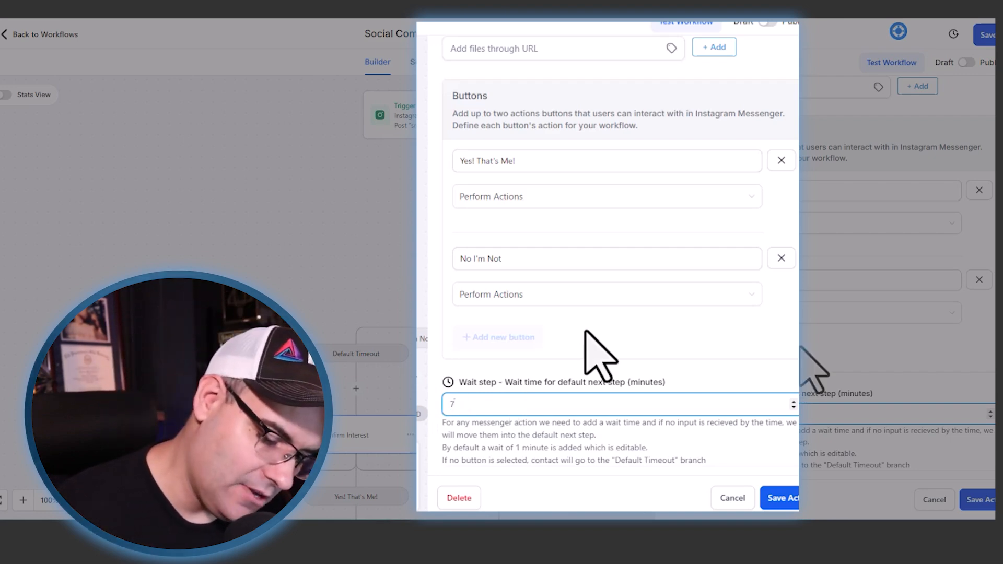
pyautogui.write('10')
pyautogui.click(694, 369)
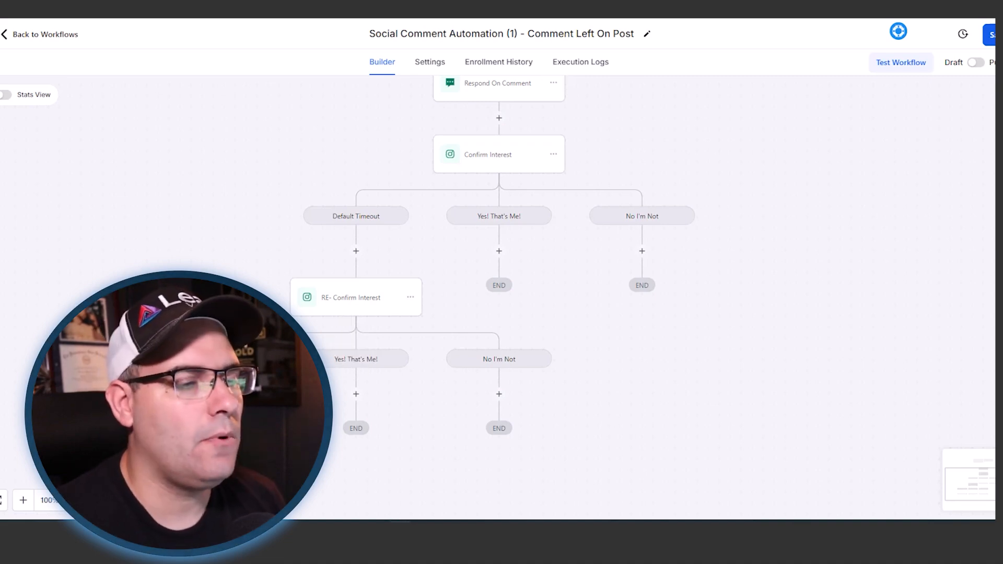
pyautogui.click(499, 251)
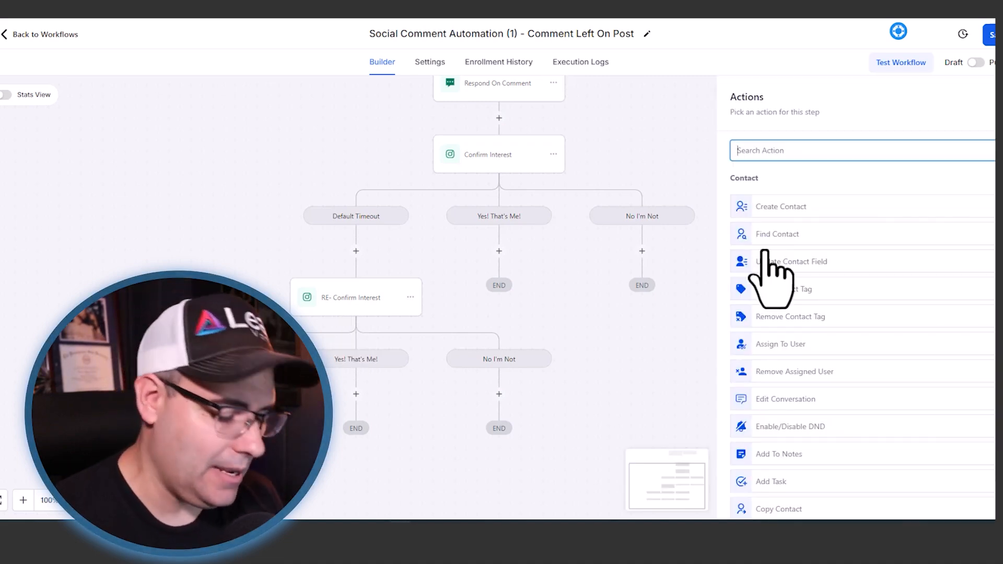
pyautogui.write('op')
pyautogui.click(818, 203)
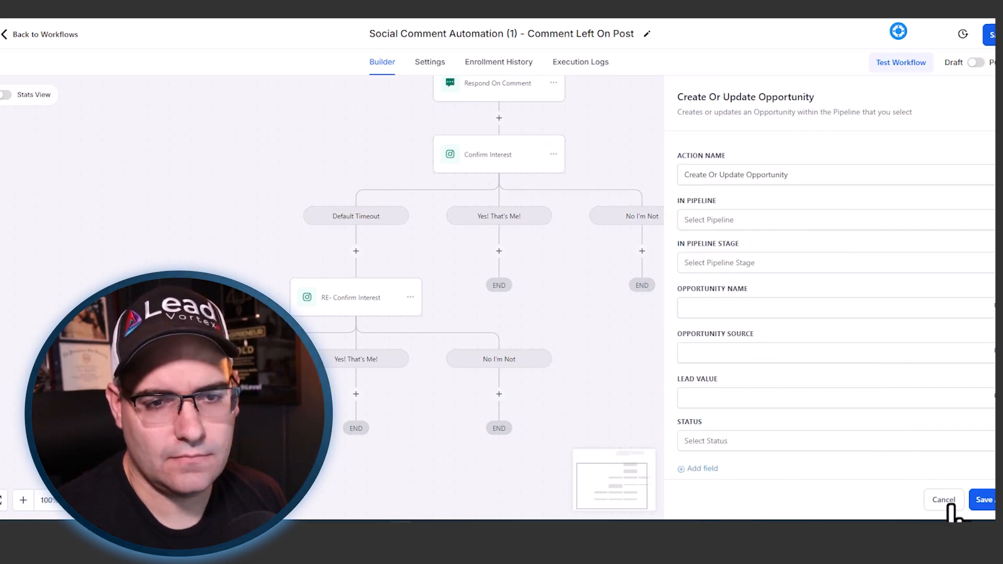
pyautogui.click(944, 500)
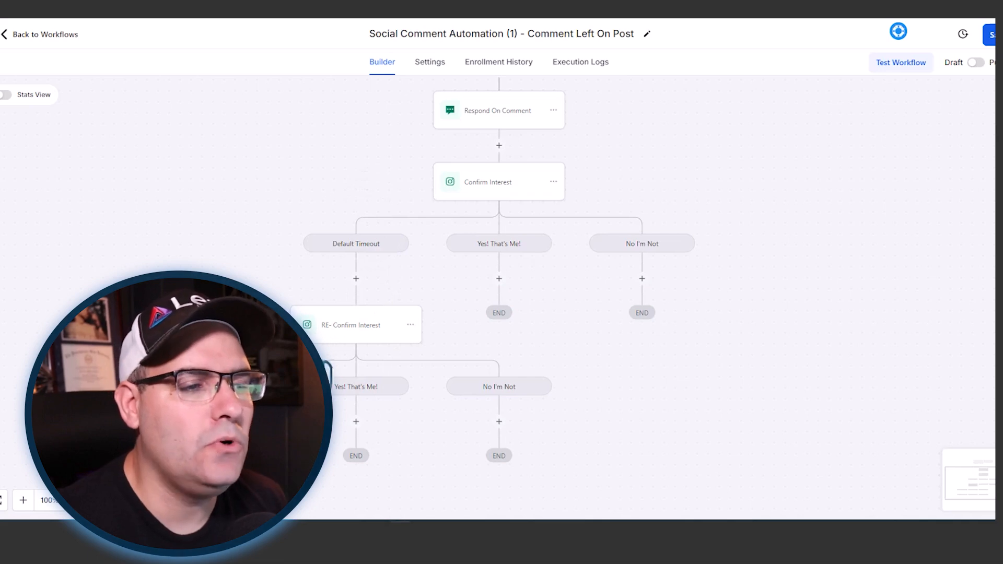
# - Insert a Create Or Update Opportunity action between Respond On Comment and Confirm Interest, and name it Add To Social Pipeline
pyautogui.scroll(2, 379, 397)
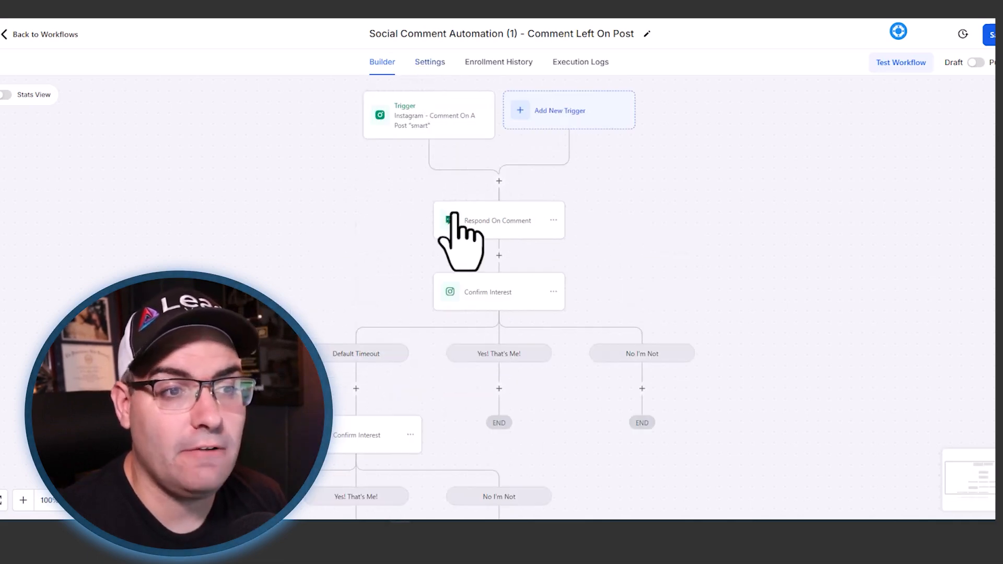
pyautogui.scroll(-2, 351, 307)
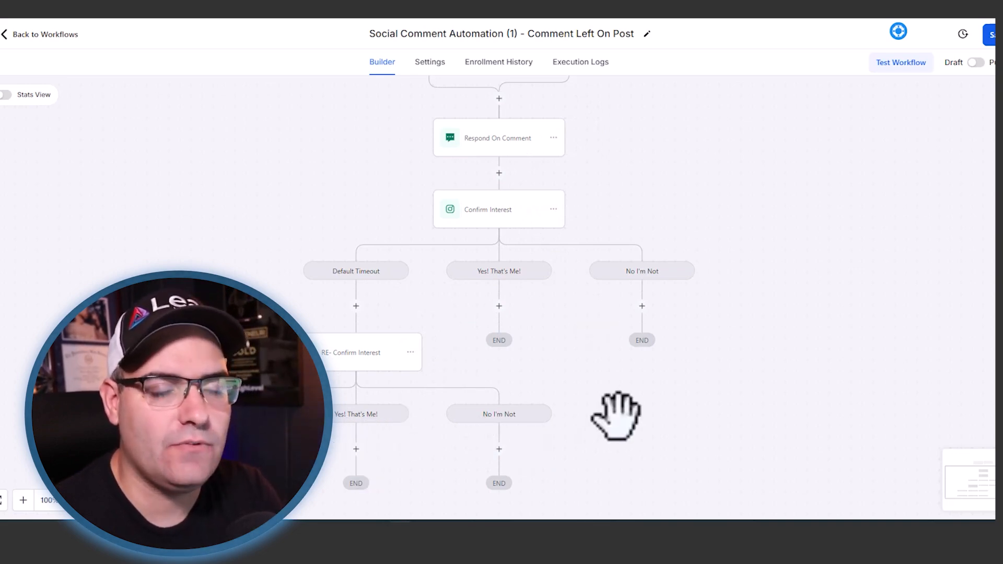
pyautogui.scroll(1, 460, 245)
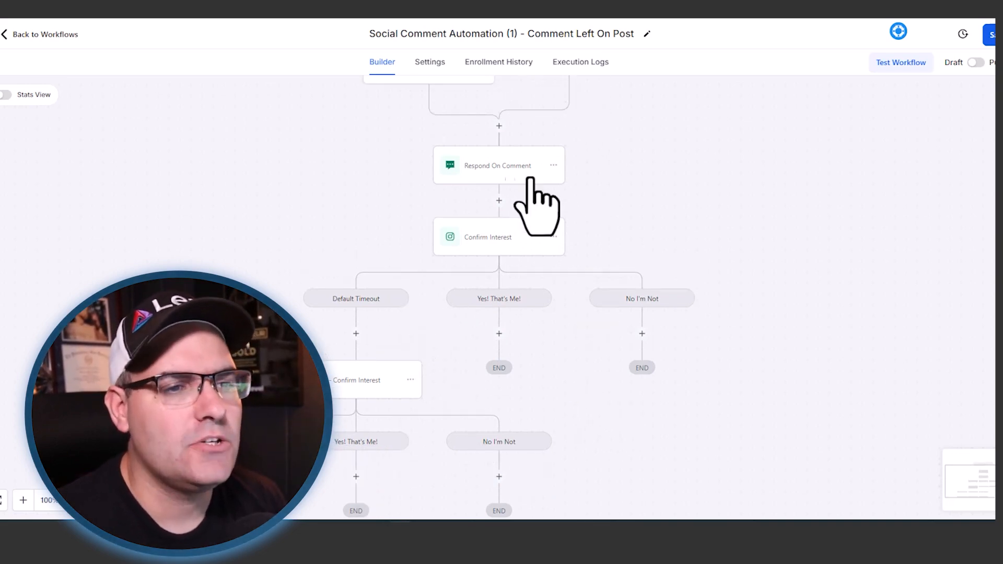
pyautogui.click(499, 198)
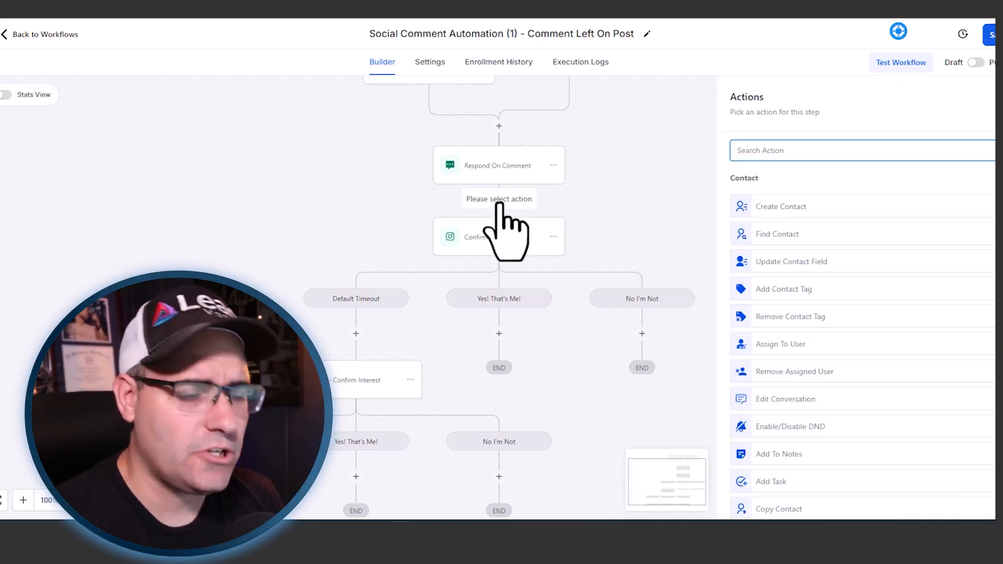
pyautogui.write('op')
pyautogui.click(669, 177)
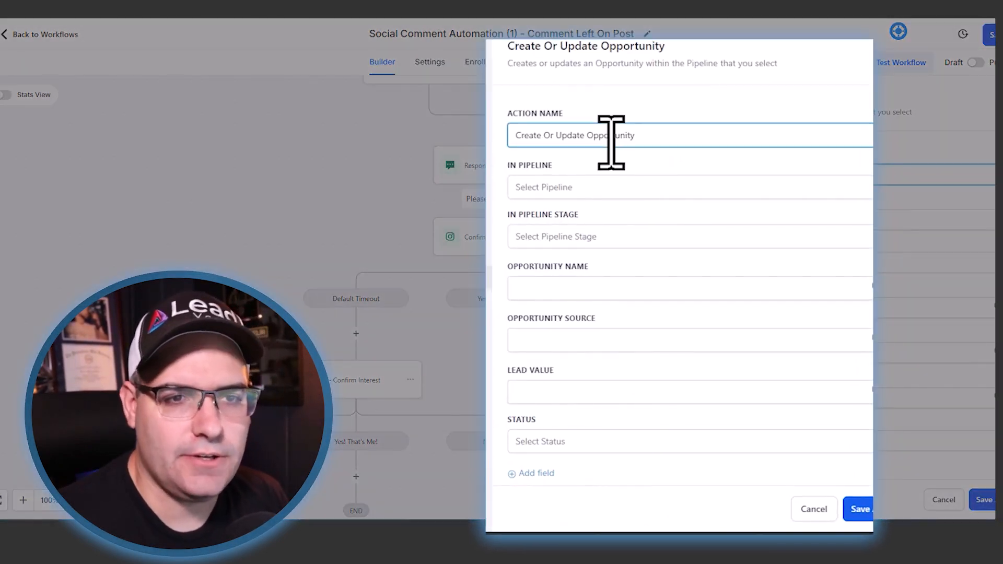
pyautogui.tripleClick(611, 137)
pyautogui.write('Add To')
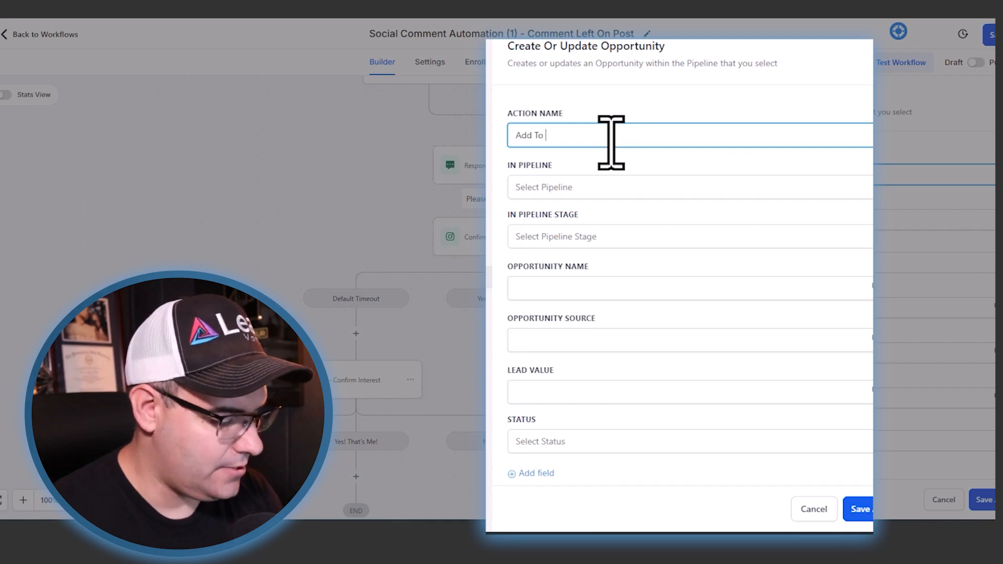
pyautogui.write(' Social Pipeline')
# - Assign the opportunity to the FB/IG Social Leads pipeline at the Sent In DM stage
pyautogui.click(574, 187)
pyautogui.click(546, 245)
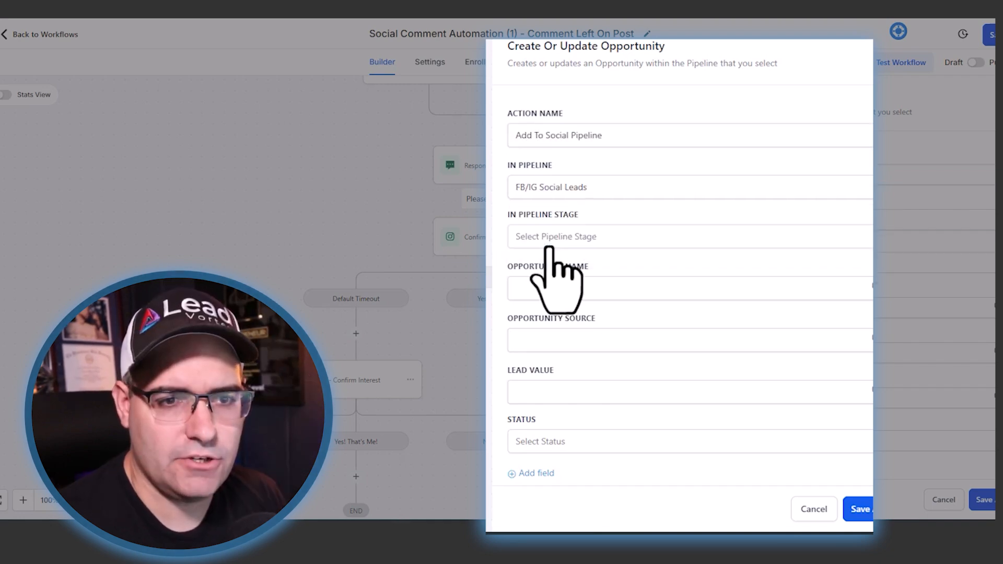
pyautogui.click(548, 238)
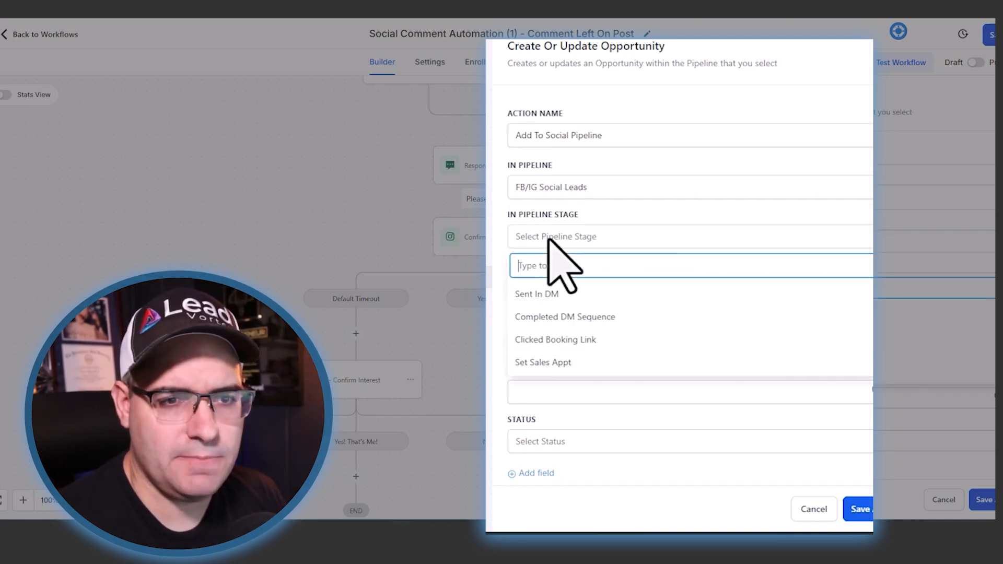
pyautogui.click(542, 294)
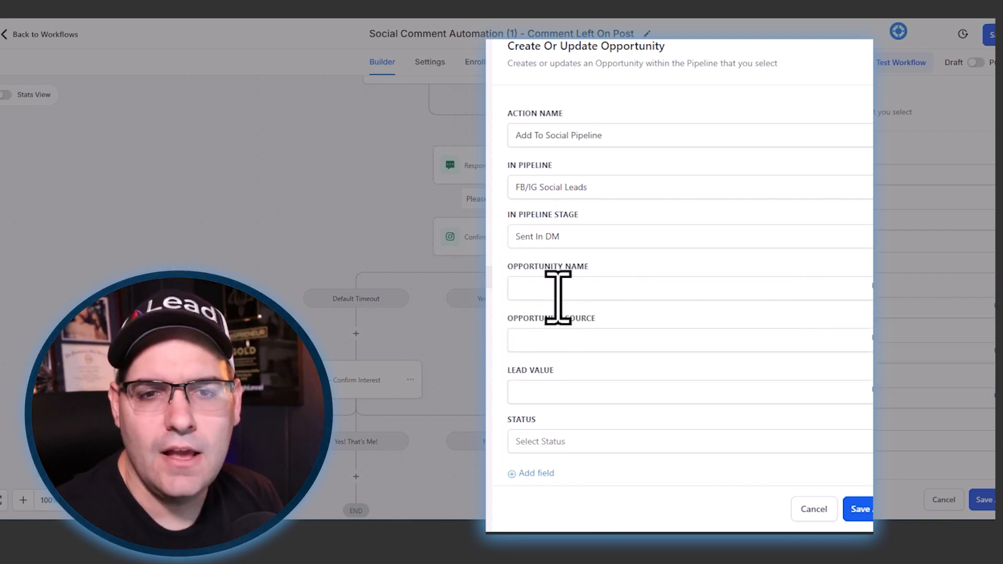
# - Set the opportunity name to the {{contact.name}} custom value and save the Add To Social Pipeline action
pyautogui.click(868, 288)
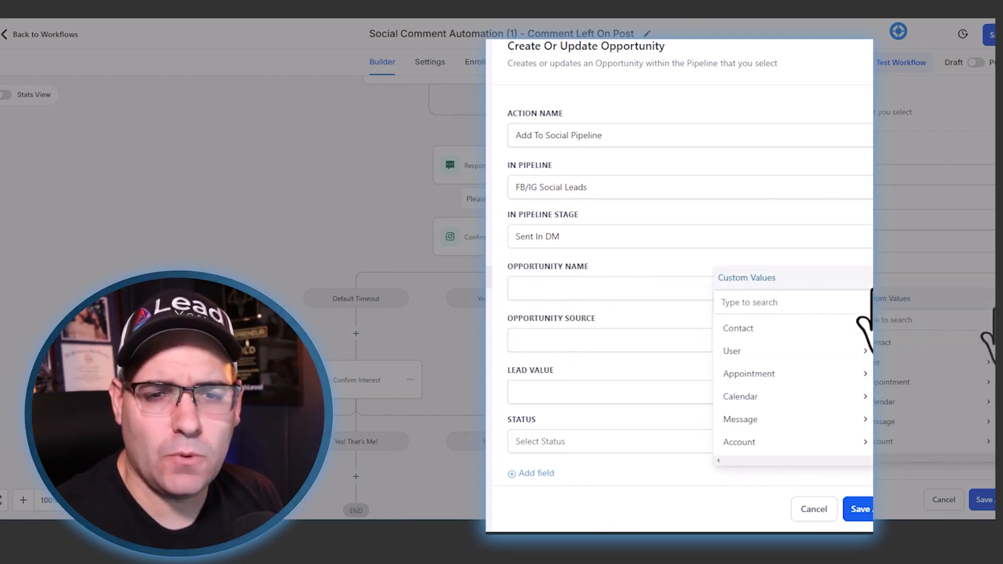
pyautogui.click(747, 328)
pyautogui.click(789, 272)
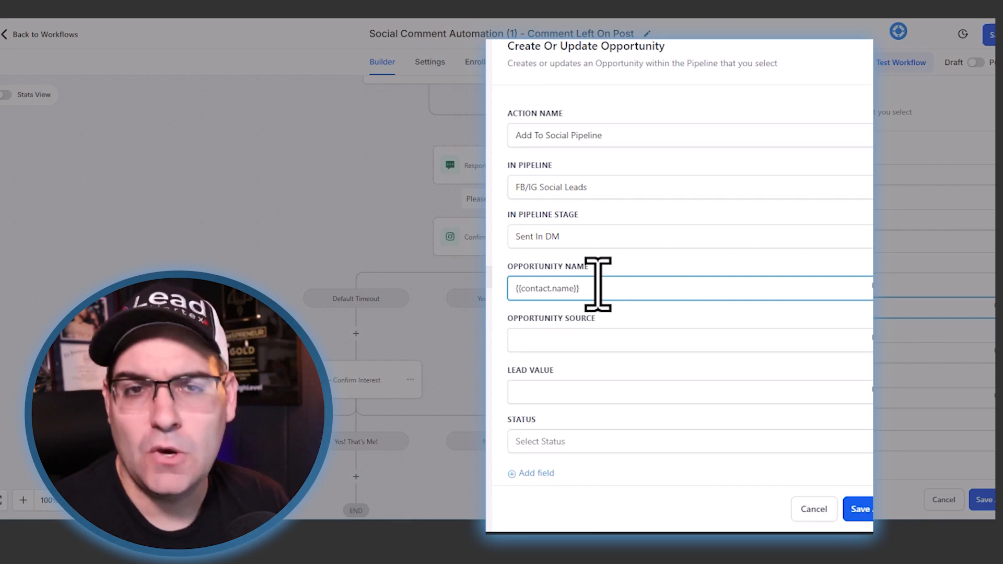
pyautogui.scroll(-1, 598, 288)
pyautogui.click(537, 343)
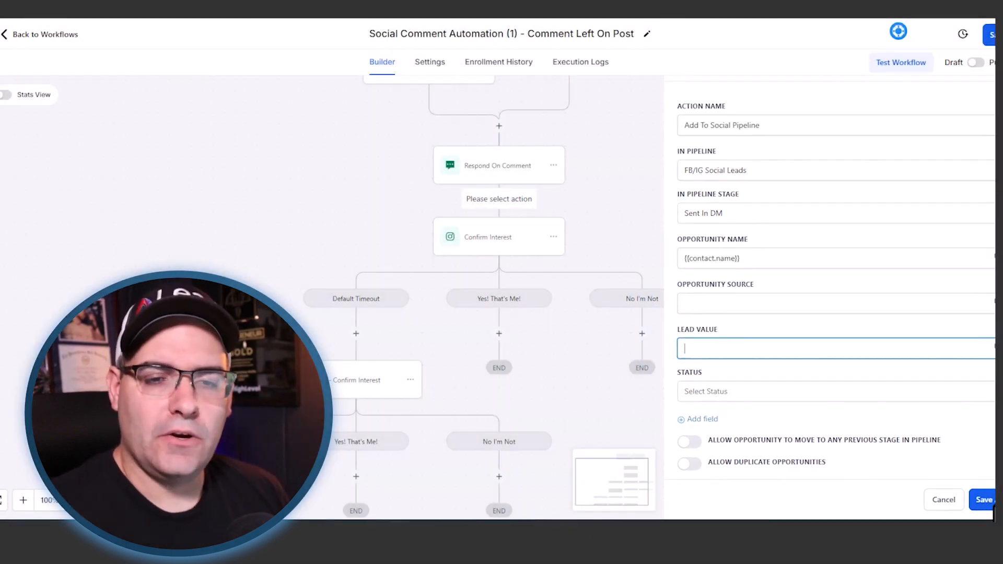
pyautogui.click(990, 502)
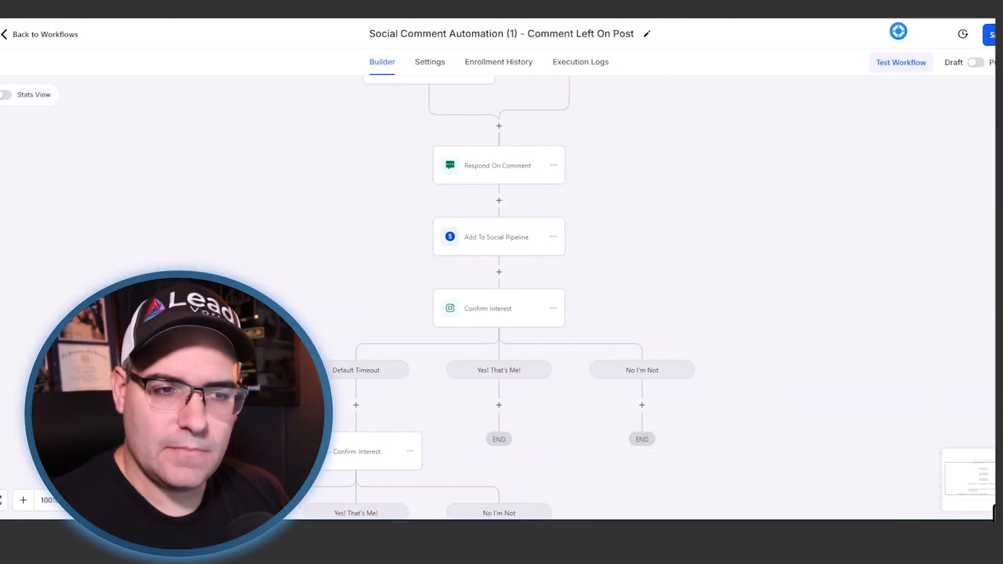
# - In Confirm Interest's No I'm Not branch, add an Instagram DM saying you really only like to work with (ideal avatar) and offering other help
pyautogui.scroll(-1, 669, 221)
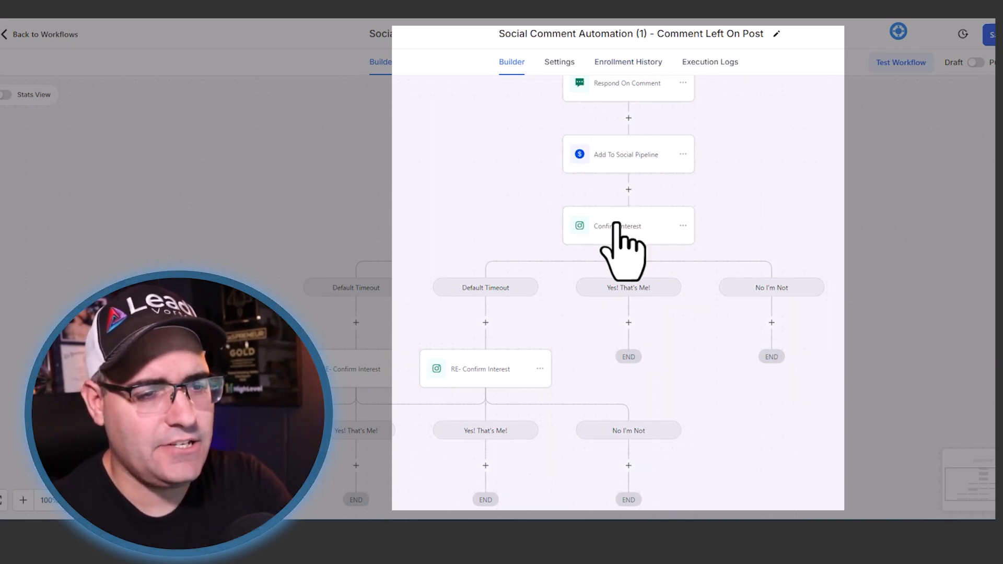
pyautogui.scroll(-2, 460, 389)
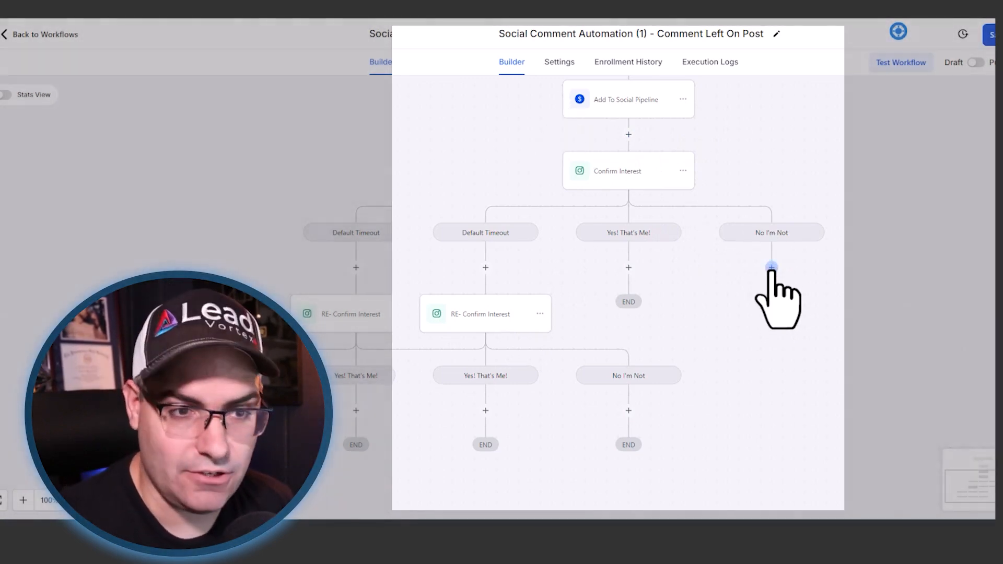
pyautogui.click(771, 267)
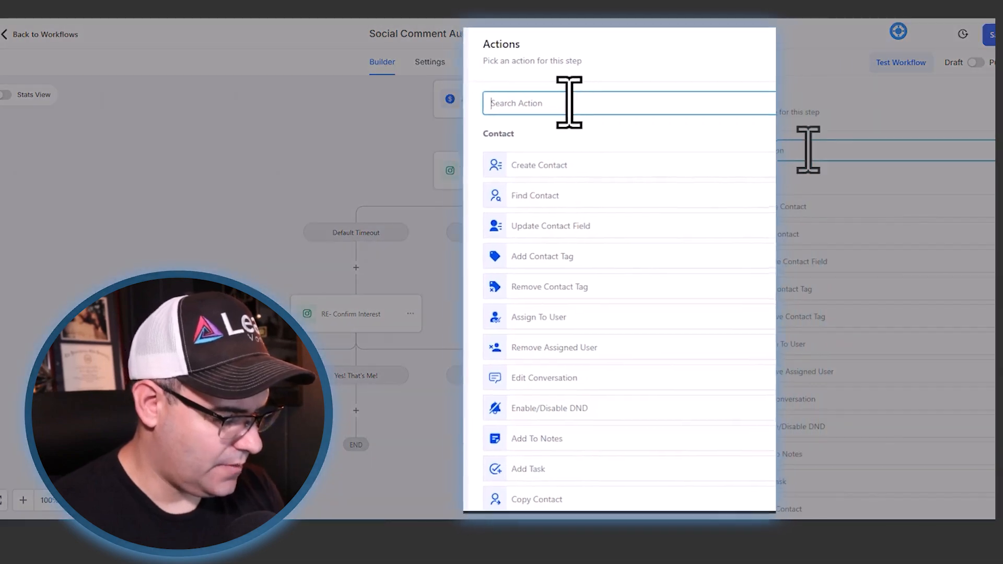
pyautogui.write('ins')
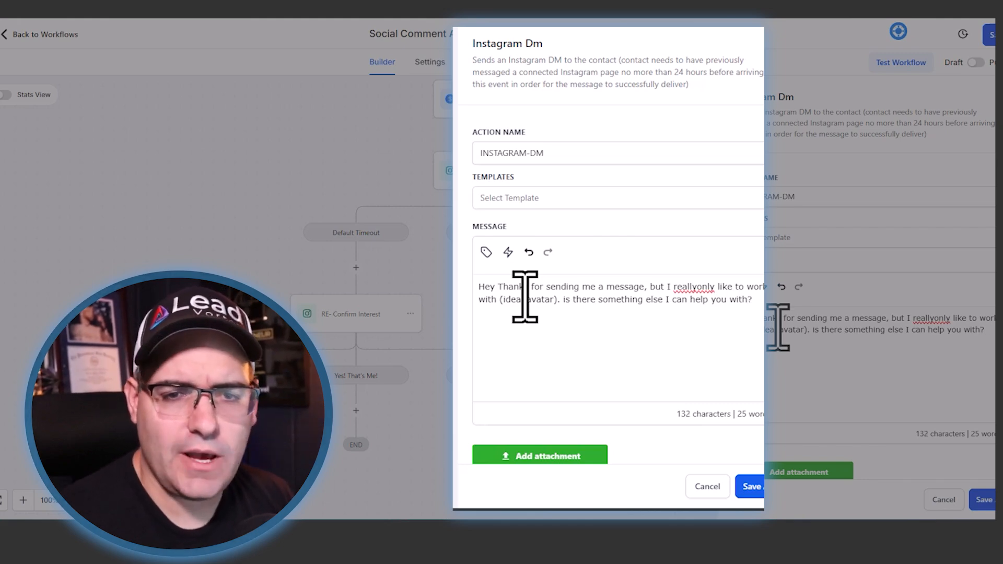
pyautogui.click(698, 287)
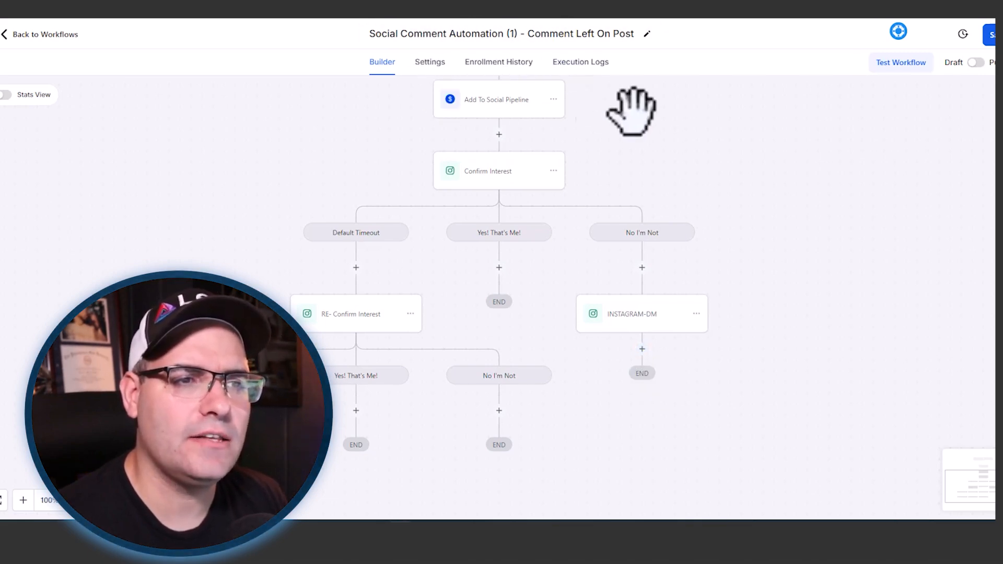
# - Add a Remove Opportunity action after the Instagram DM in the No I'm Not branch and save the workflow
pyautogui.scroll(2, 601, 131)
pyautogui.scroll(-2, 567, 170)
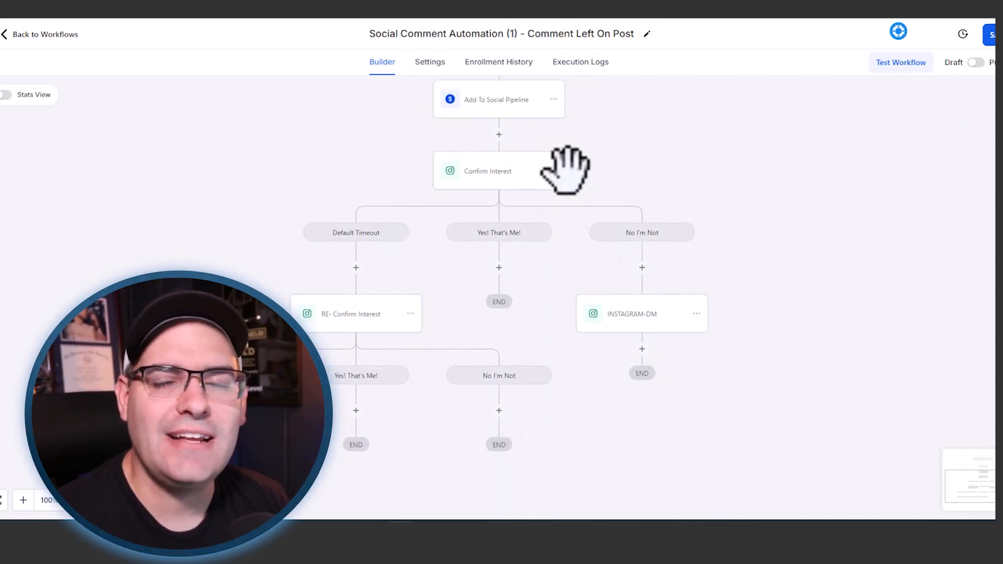
pyautogui.click(644, 350)
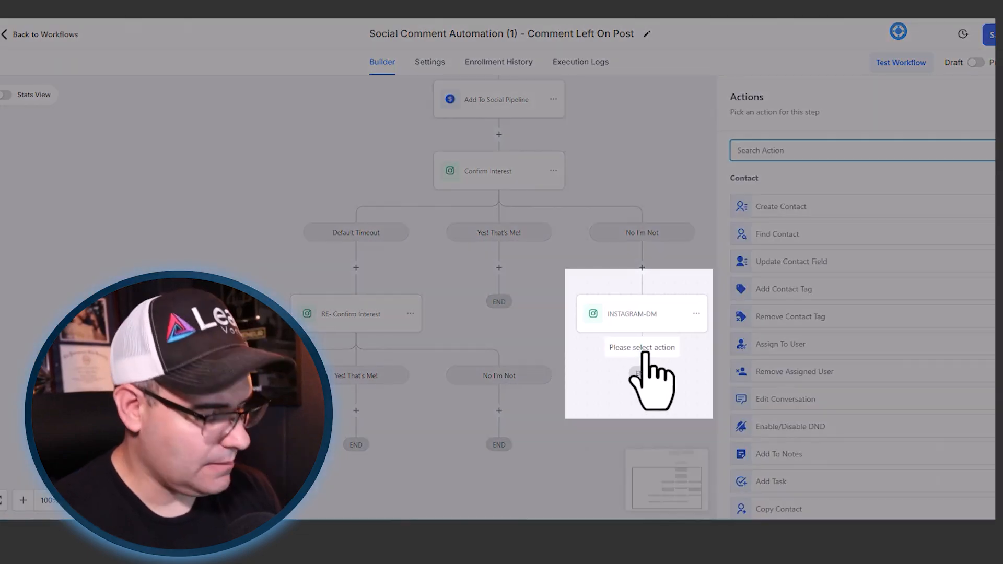
pyautogui.write('rem')
pyautogui.click(831, 338)
pyautogui.click(773, 226)
pyautogui.click(775, 266)
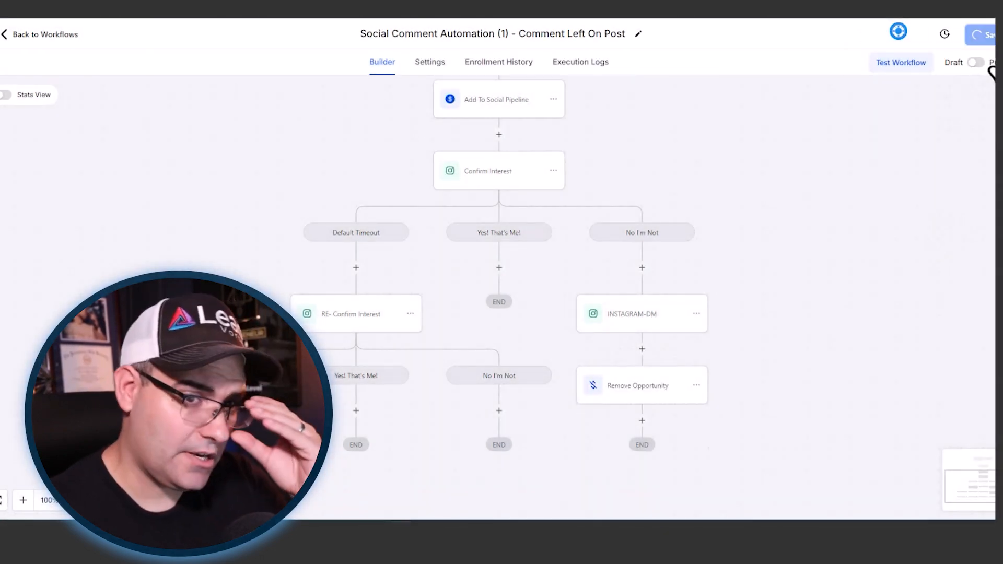
pyautogui.click(989, 35)
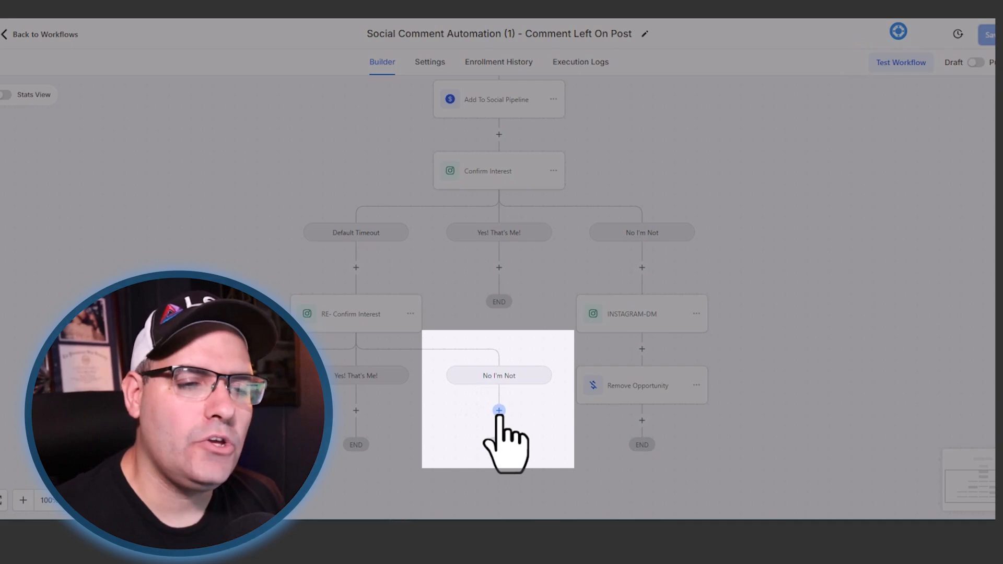
# - Add a Go To action under RE- Confirm Interest's No I'm Not branch and link it to the other branch's INSTAGRAM-DM step
pyautogui.click(499, 410)
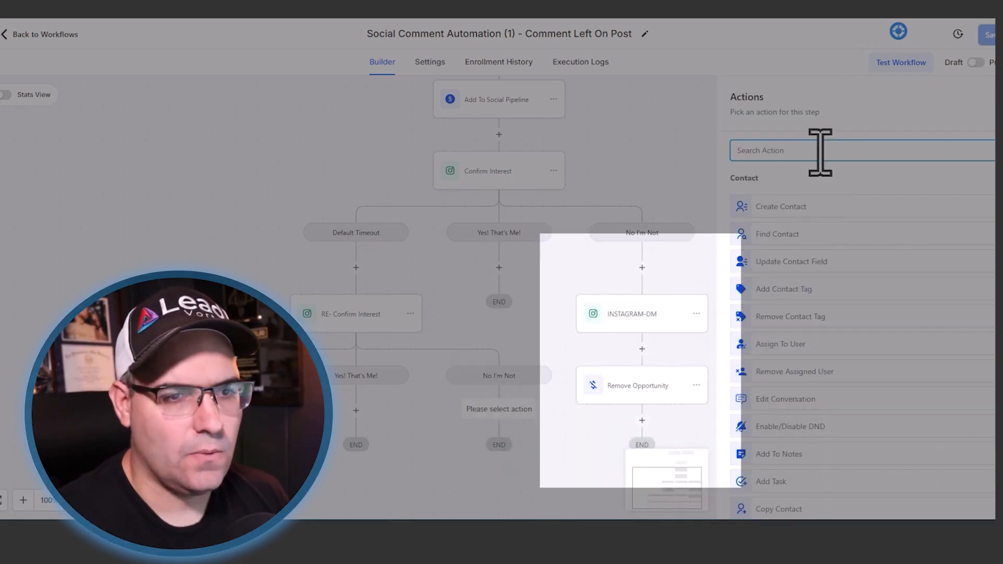
pyautogui.write('go')
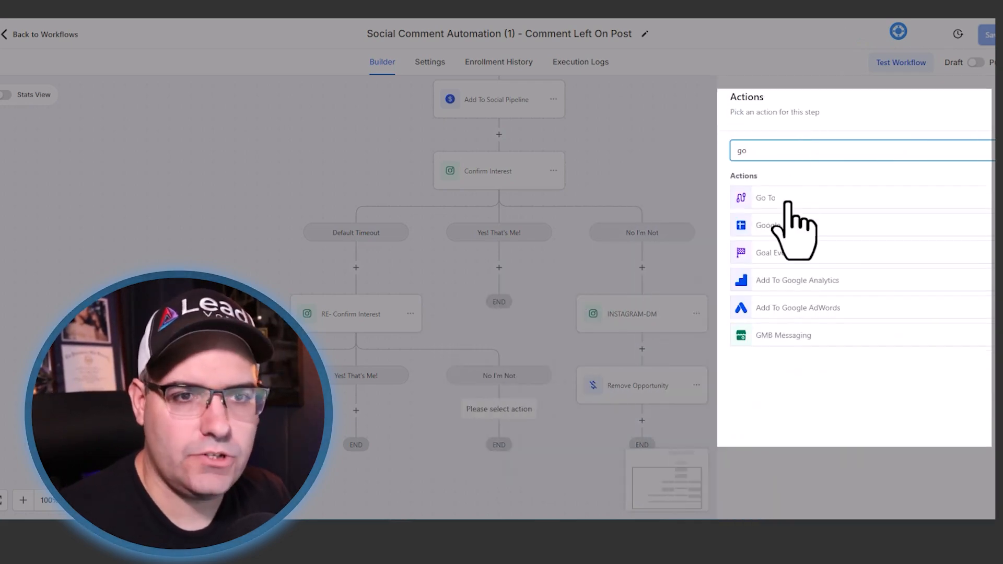
pyautogui.click(786, 201)
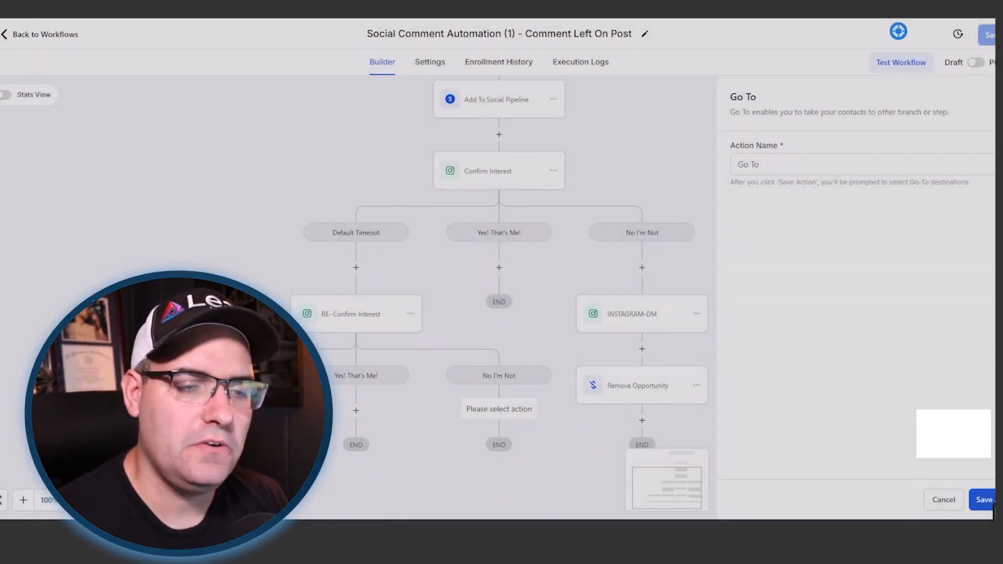
pyautogui.click(985, 500)
pyautogui.click(670, 321)
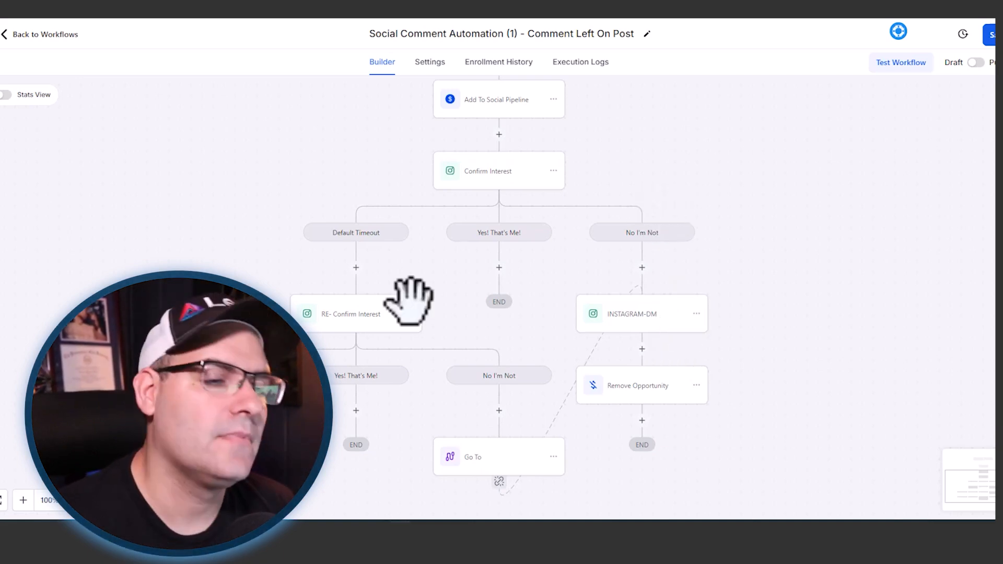
pyautogui.scroll(4, 868, 219)
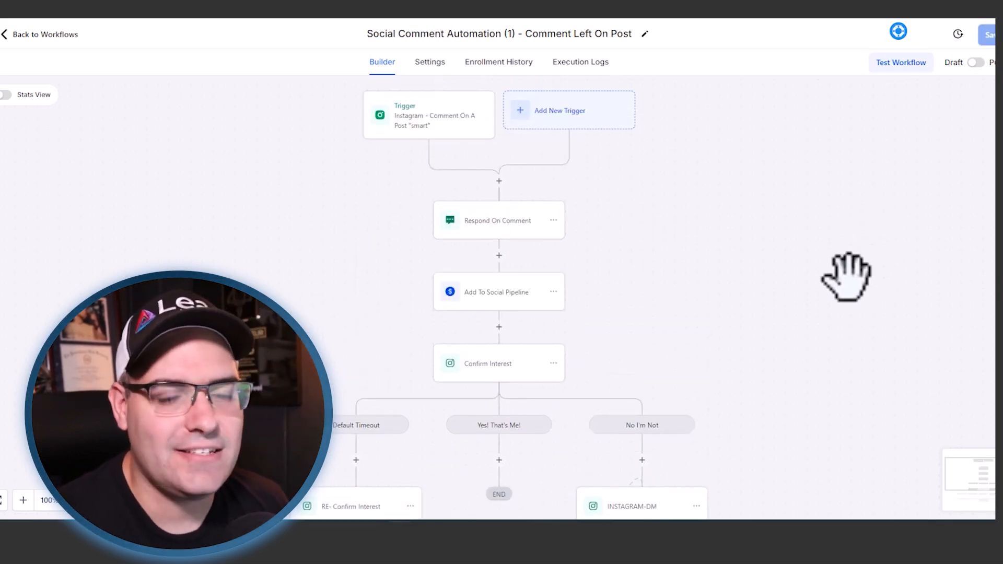
pyautogui.scroll(-1, 883, 292)
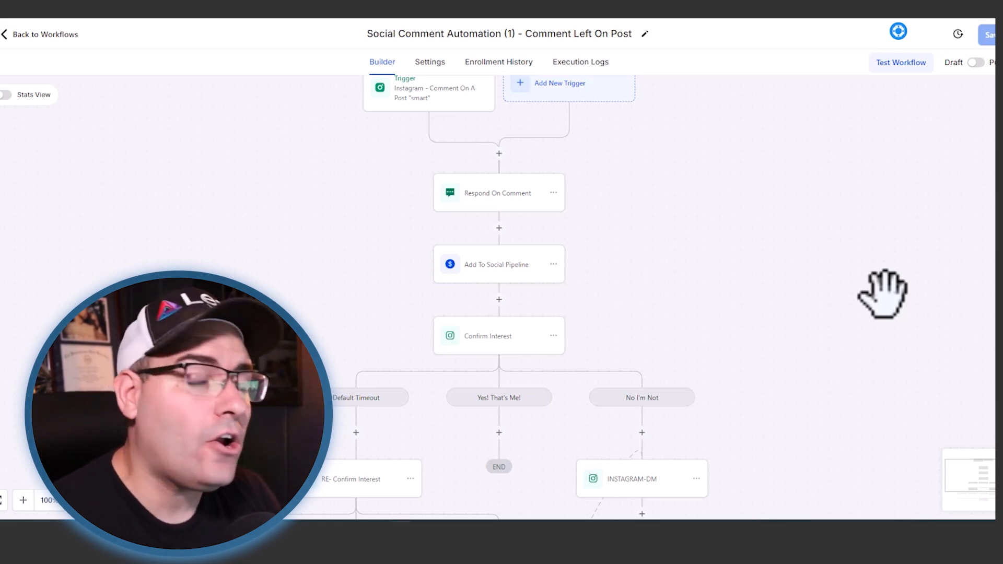
pyautogui.scroll(3, 883, 293)
pyautogui.scroll(-10, 882, 292)
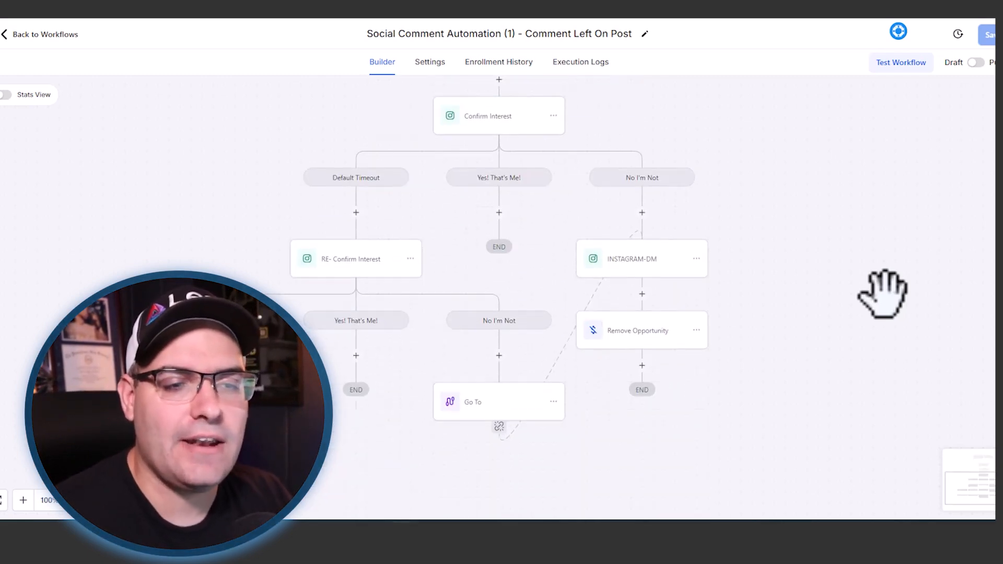
# - Insert a Wait action between the trigger and Respond On Comment and name it Wait 30 Seconds
pyautogui.scroll(4, 883, 292)
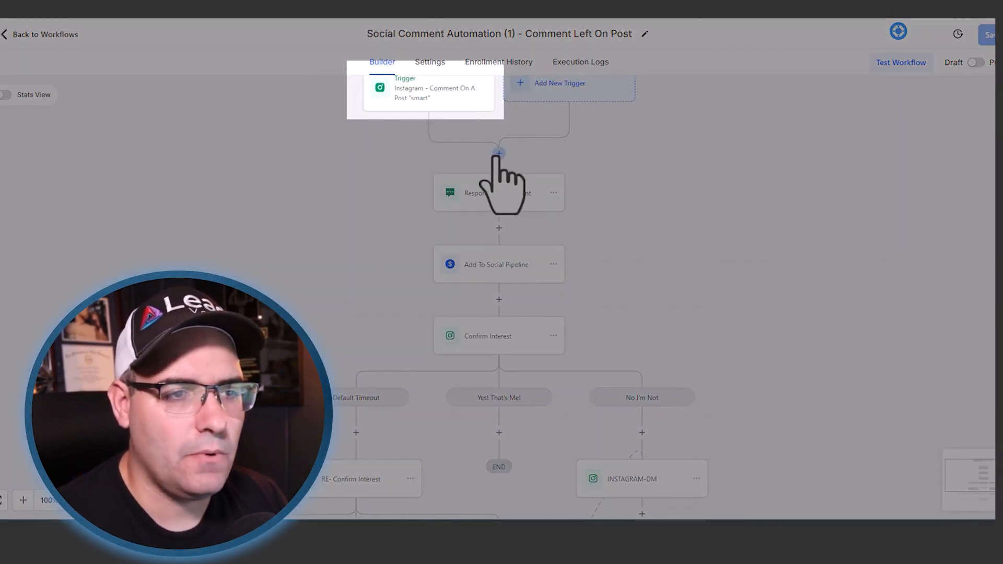
pyautogui.click(498, 153)
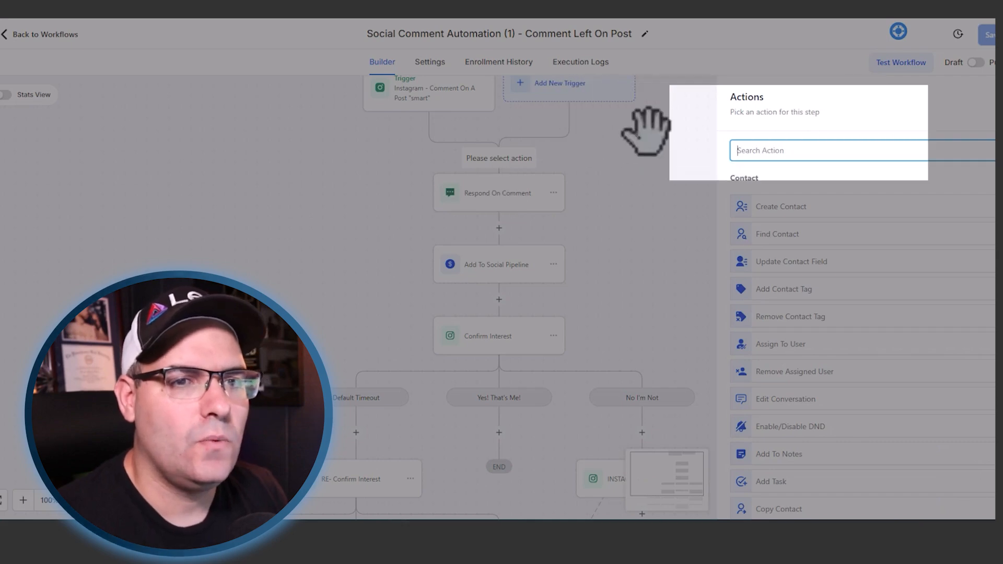
pyautogui.write('wai')
pyautogui.click(763, 198)
pyautogui.click(642, 175)
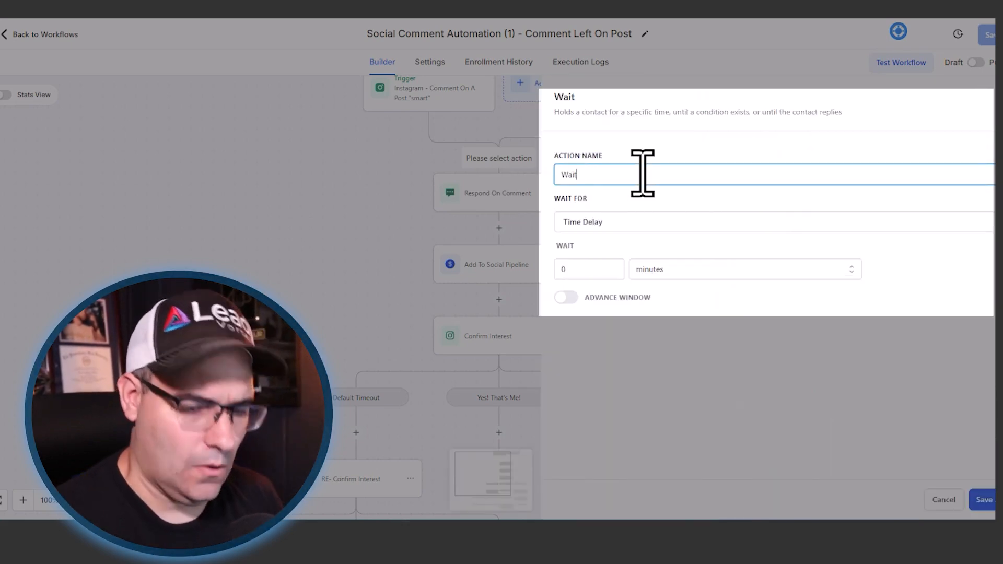
pyautogui.write('30 Seconds')
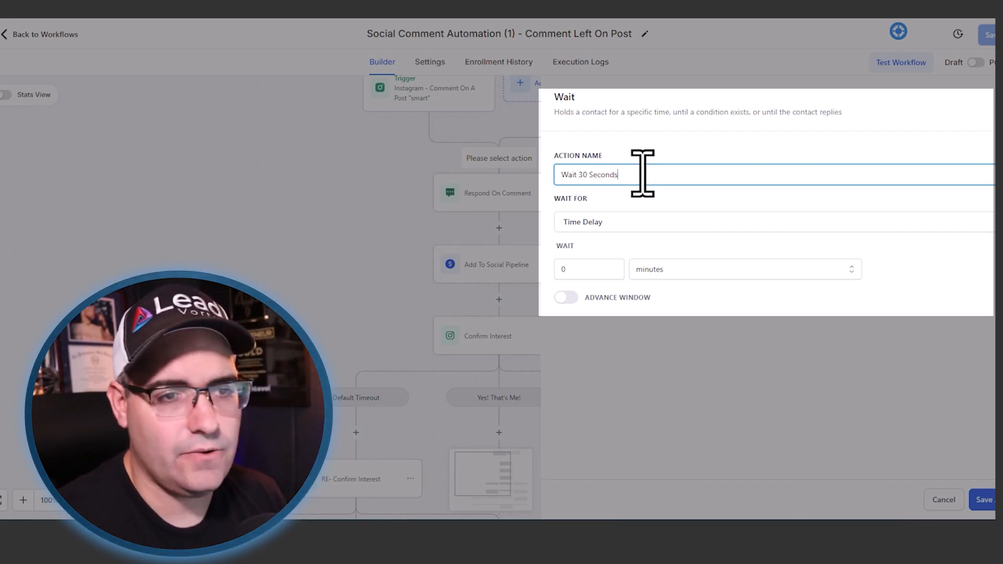
# - Set the Wait 30 Seconds time delay to 0.5 minutes and save the action
pyautogui.click(574, 269)
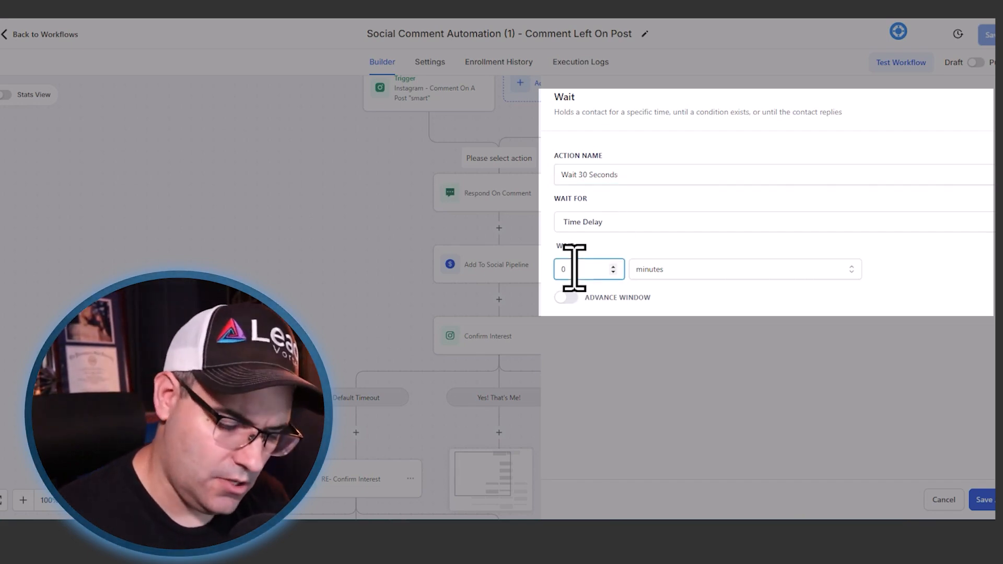
pyautogui.write('.5')
pyautogui.click(726, 366)
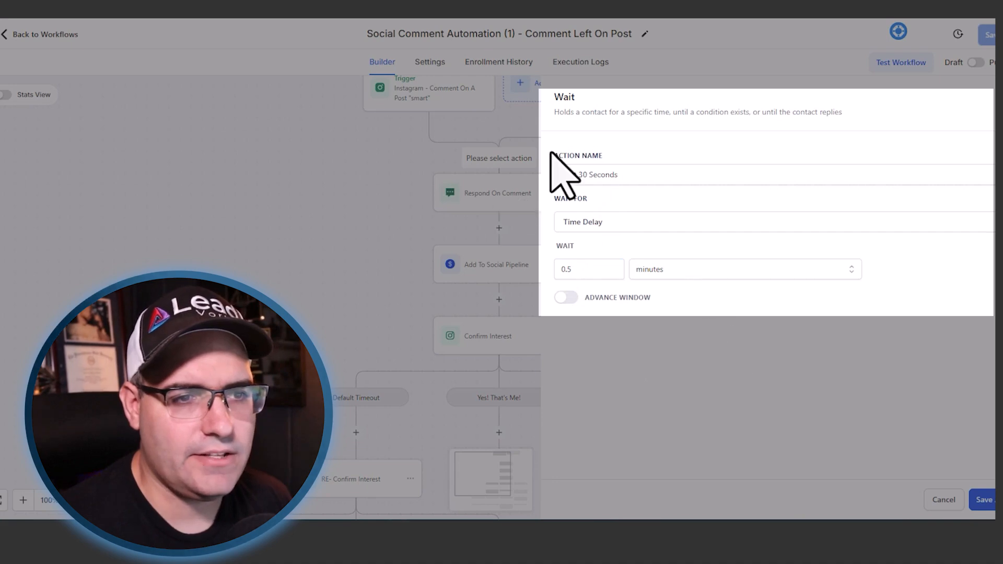
pyautogui.click(982, 500)
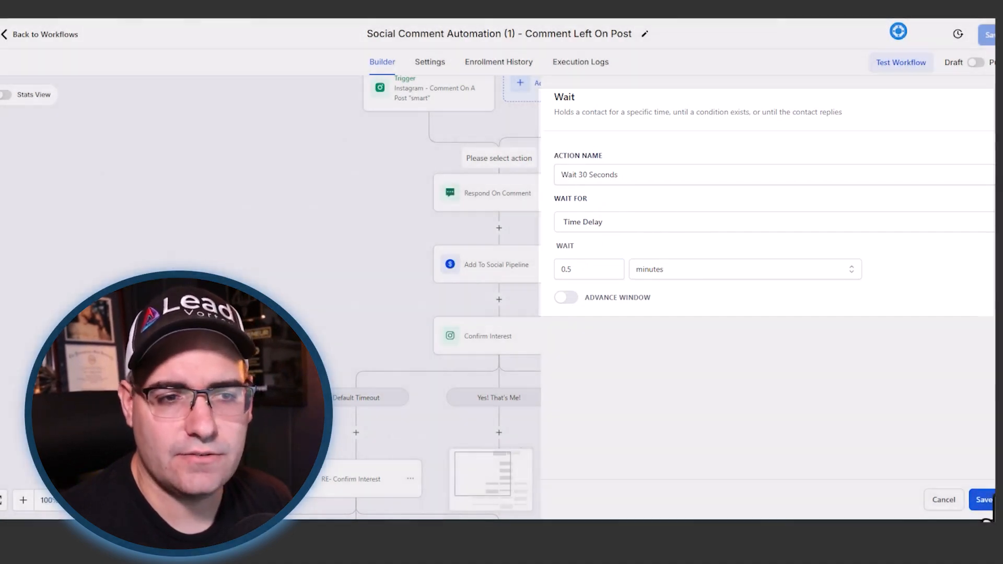
# - Copy the Wait 30 Seconds action to between Add To Social Pipeline and Confirm Interest, and save the workflow
pyautogui.scroll(-1, 594, 205)
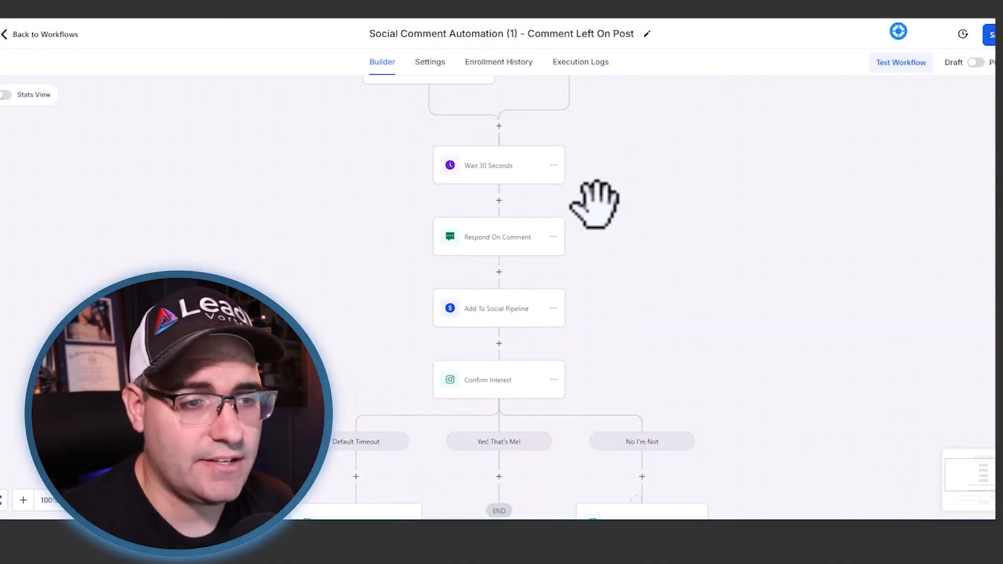
pyautogui.scroll(-1, 558, 137)
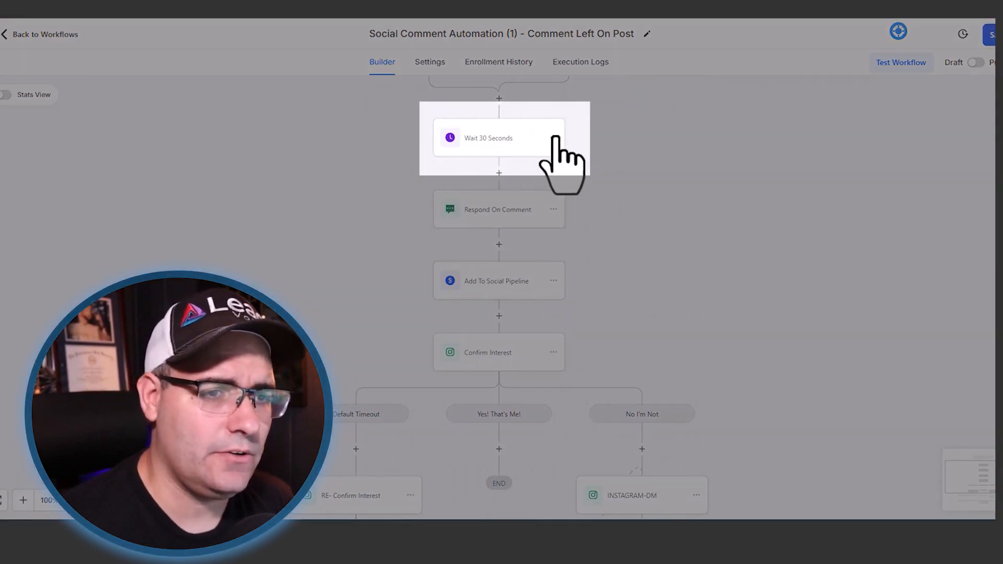
pyautogui.click(553, 138)
pyautogui.moveTo(606, 182)
pyautogui.click(666, 163)
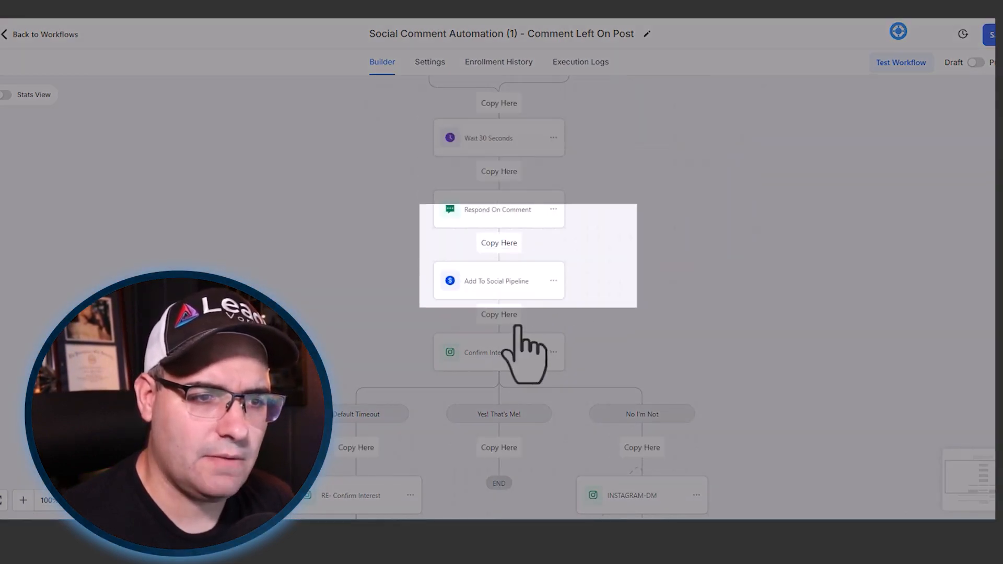
pyautogui.click(503, 317)
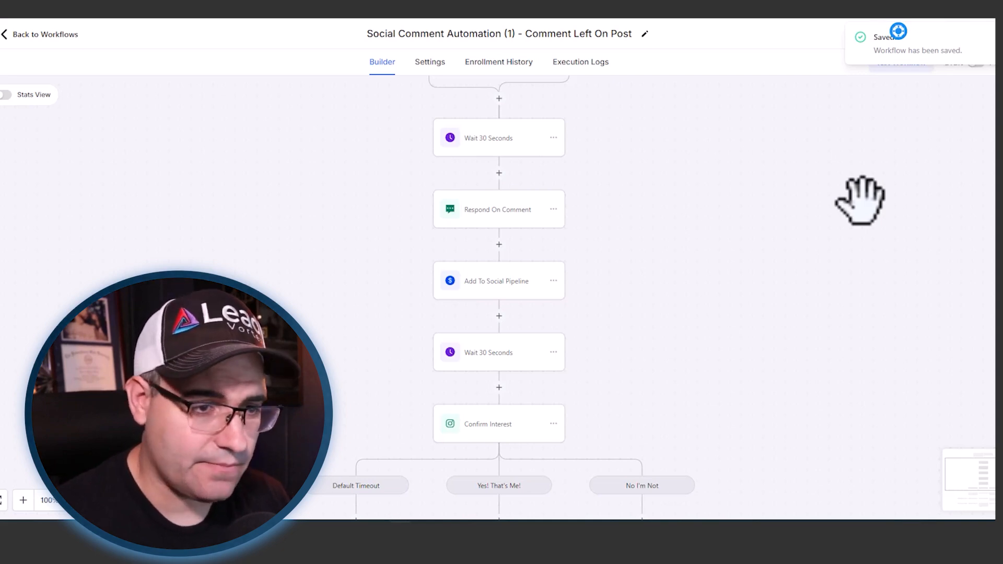
# - Copy the Wait 30 Seconds action into Confirm Interest's No I'm Not branch, ahead of the INSTAGRAM-DM step
pyautogui.scroll(3, 815, 209)
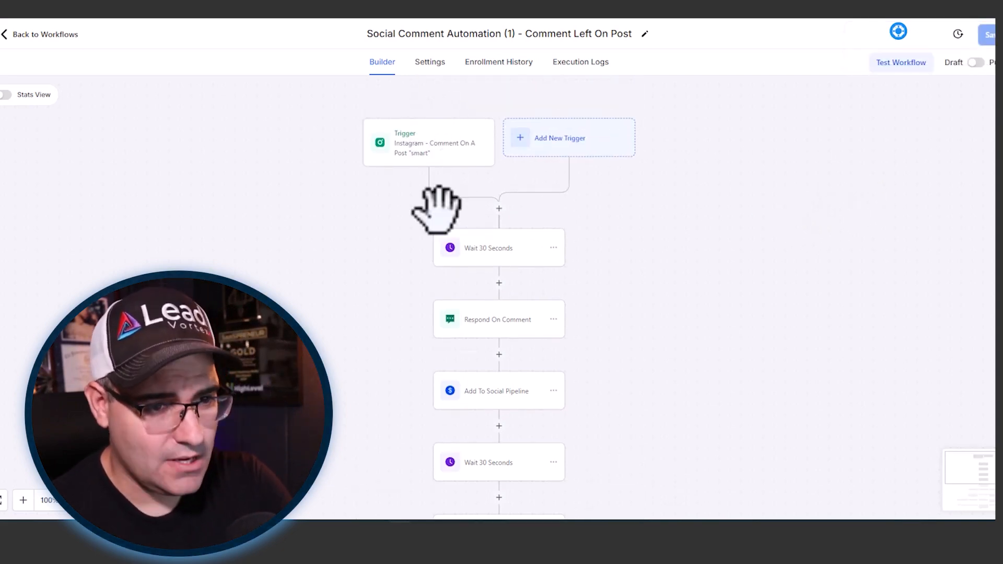
pyautogui.scroll(-5, 511, 335)
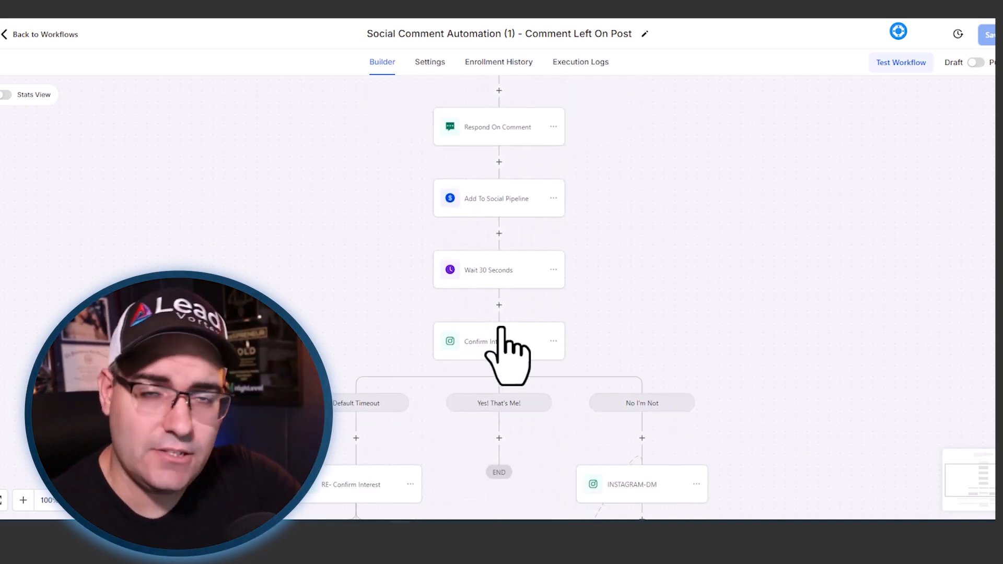
pyautogui.scroll(-1, 501, 329)
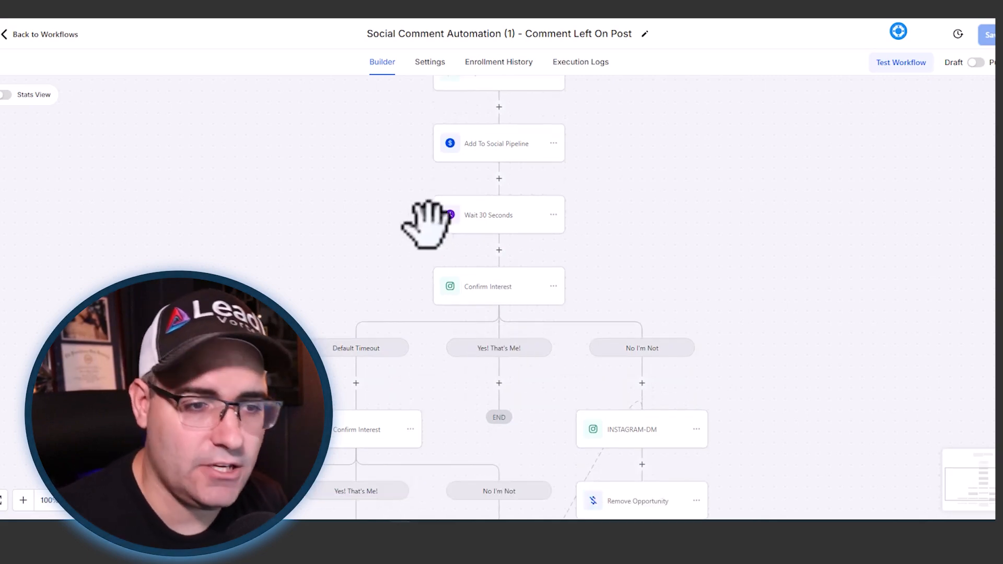
pyautogui.scroll(-2, 540, 199)
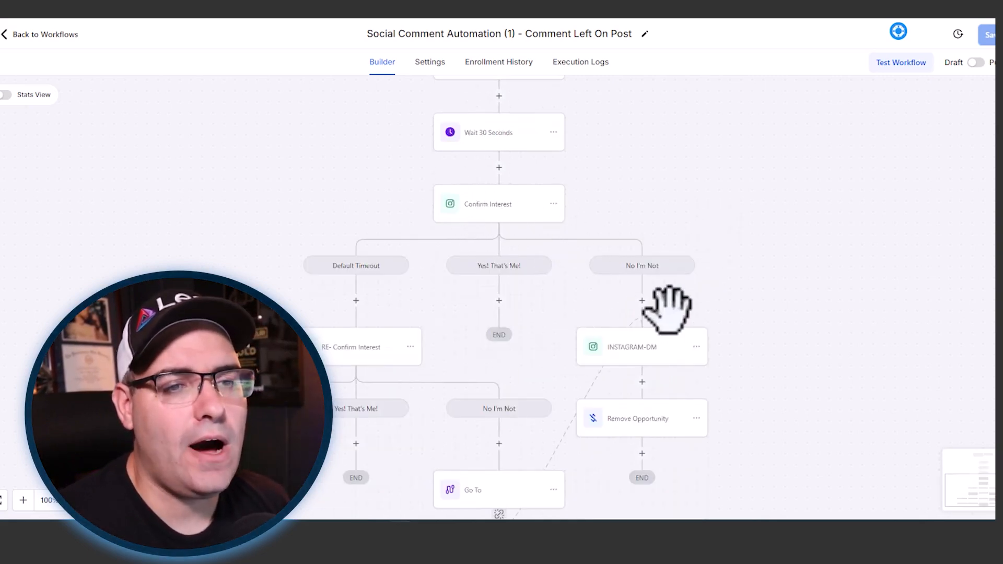
pyautogui.scroll(2, 668, 303)
pyautogui.click(553, 270)
pyautogui.moveTo(620, 313)
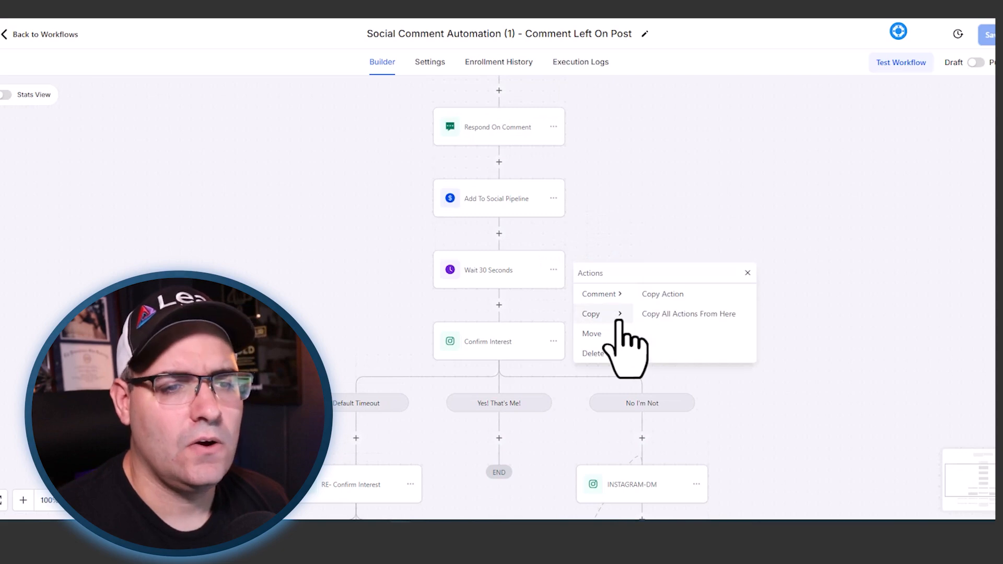
pyautogui.click(652, 295)
pyautogui.scroll(-3, 811, 290)
pyautogui.click(648, 329)
# - Disconnect the Go To under RE- Confirm Interest, relink it to the No I'm Not branch's Wait 30 Seconds step, and save the workflow
pyautogui.scroll(-5, 791, 282)
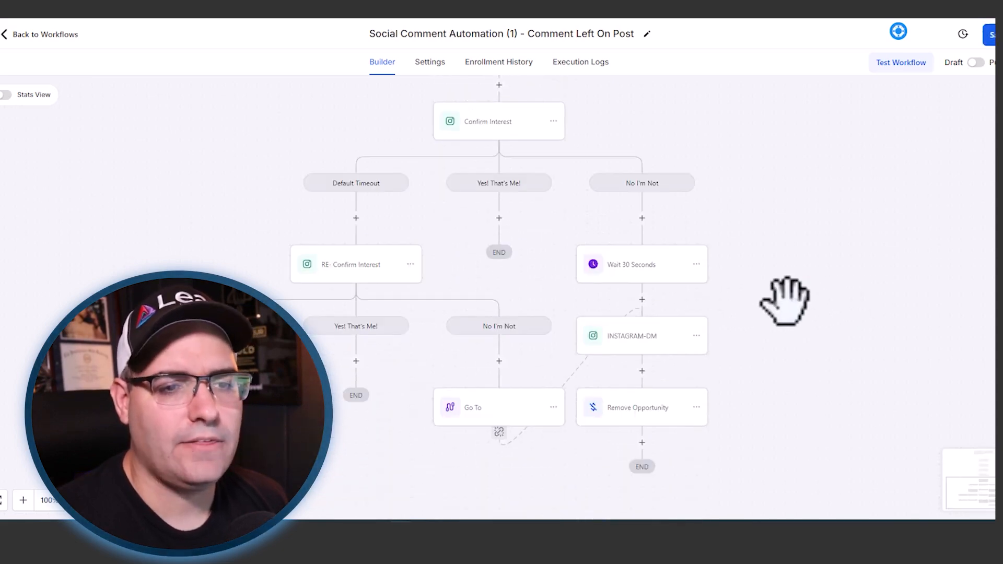
pyautogui.click(499, 349)
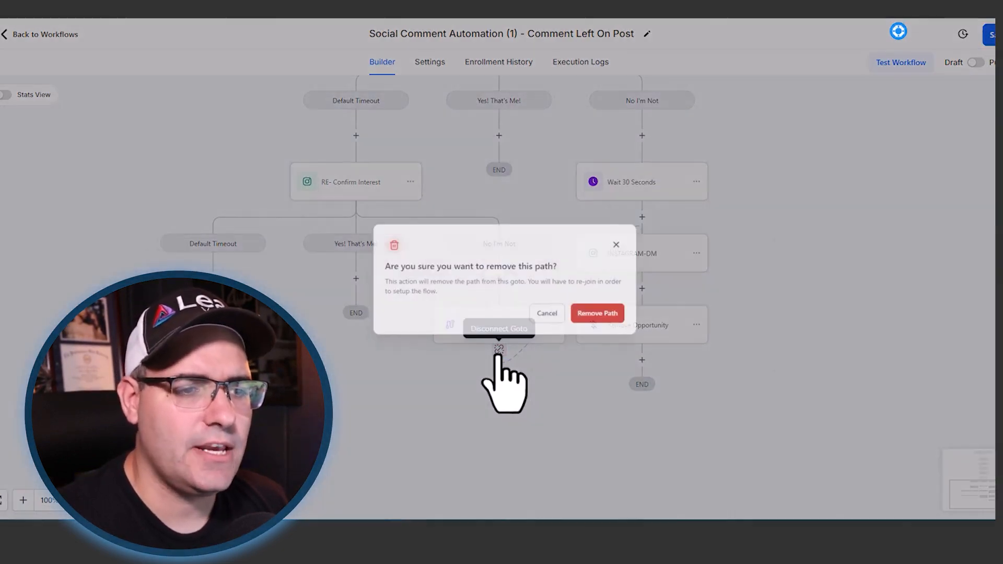
pyautogui.click(569, 312)
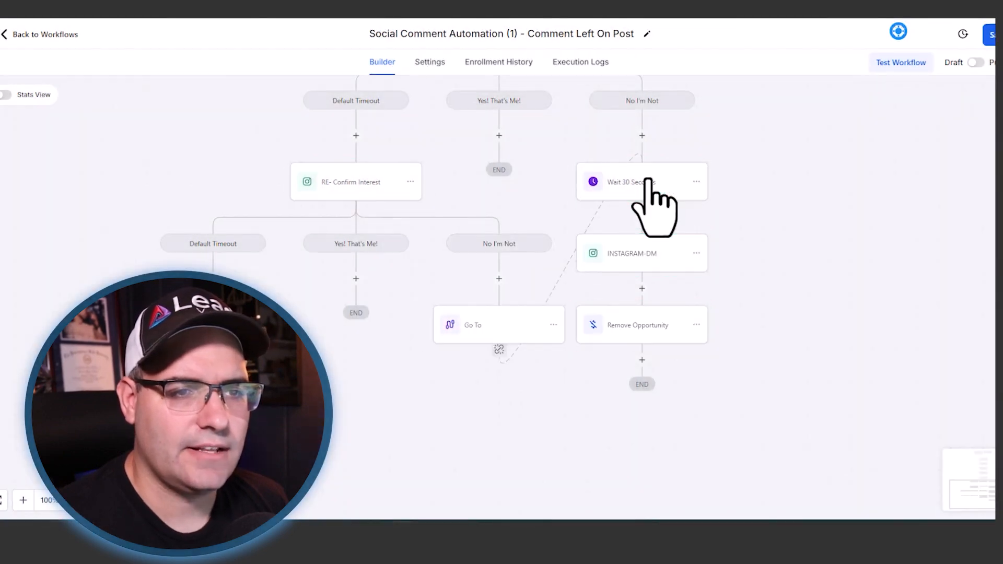
pyautogui.click(989, 35)
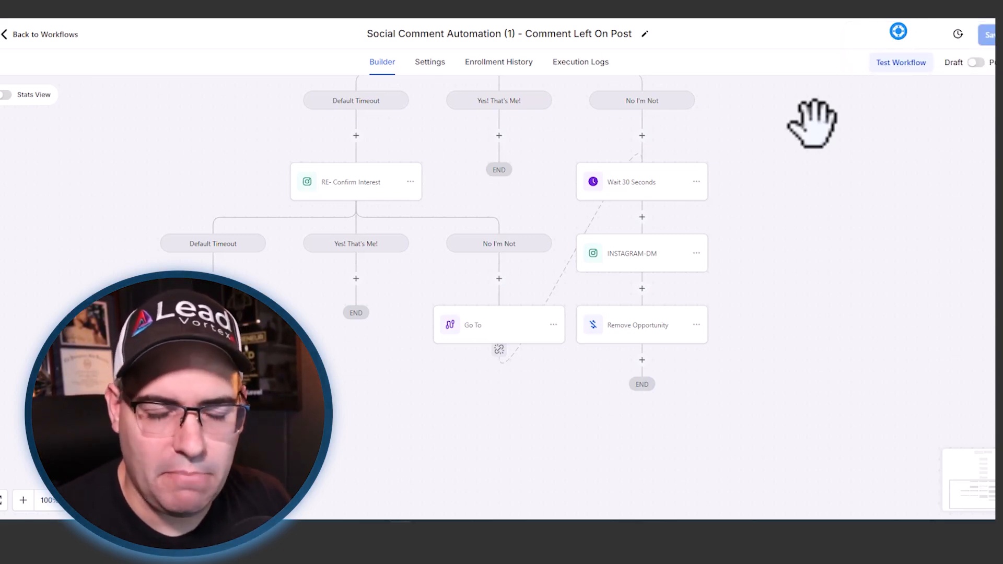
# - Copy the Wait 30 Seconds action from the No I'm Not branch into Confirm Interest's Yes! That's Me! branch
pyautogui.scroll(7, 730, 147)
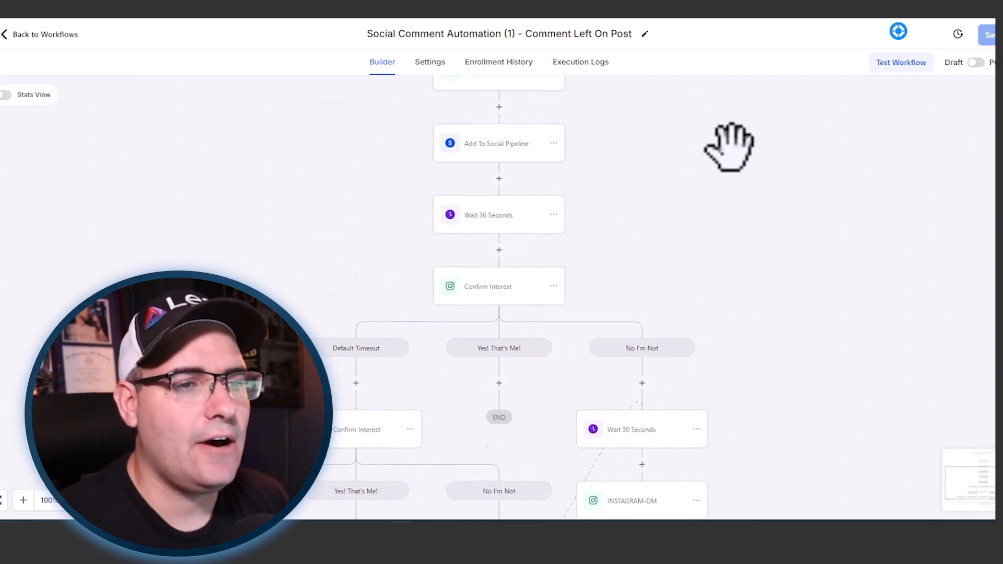
pyautogui.scroll(-5, 730, 146)
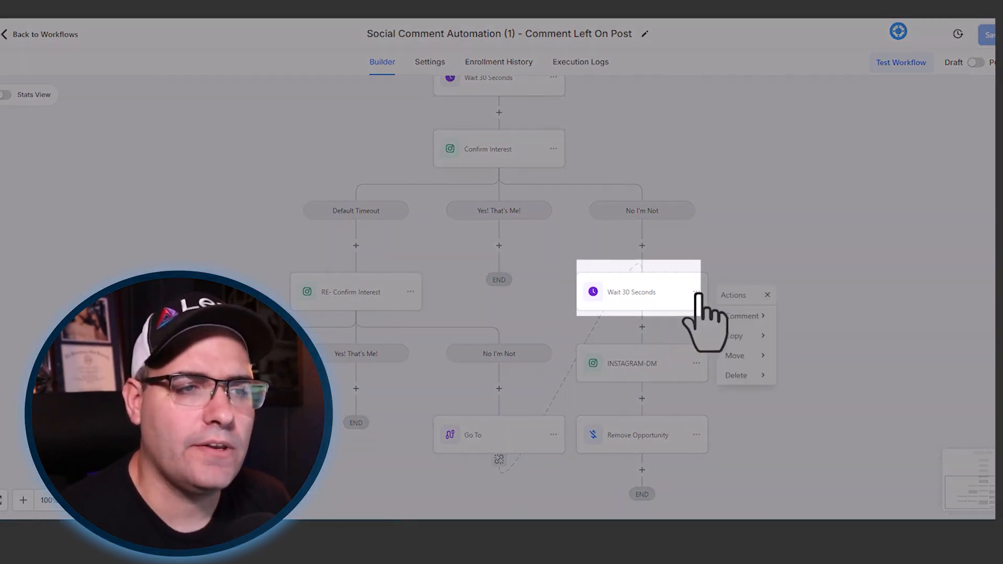
pyautogui.click(757, 334)
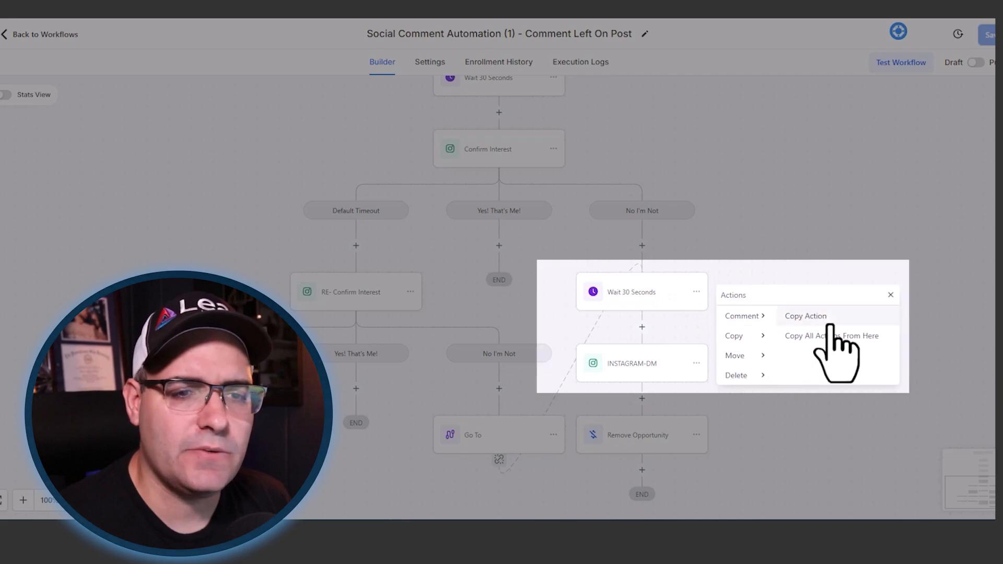
pyautogui.click(827, 320)
pyautogui.click(496, 244)
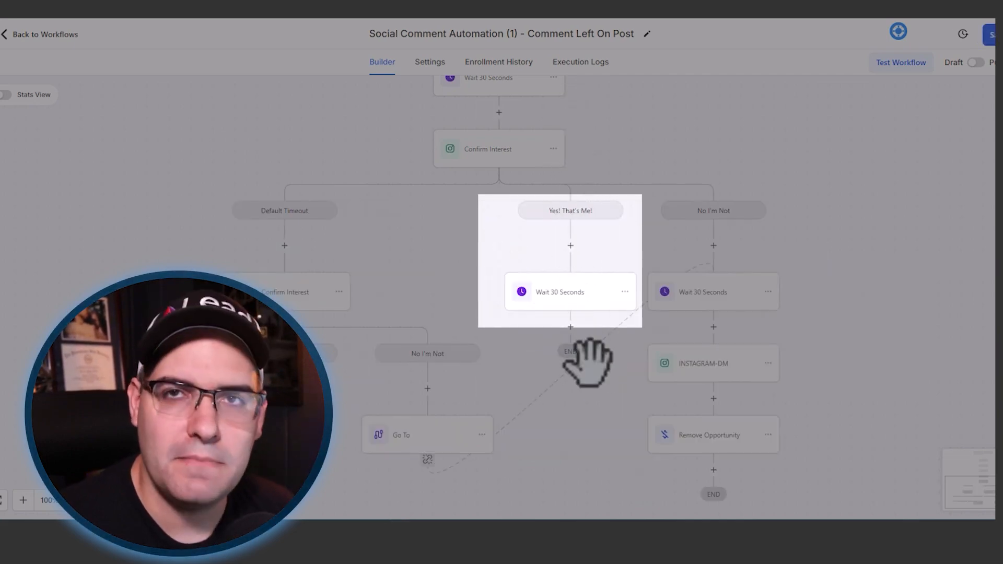
# - Add an Instagram DM action after the wait in the Yes! That's Me! branch and name it Get Their Name
pyautogui.click(570, 327)
pyautogui.write('inst')
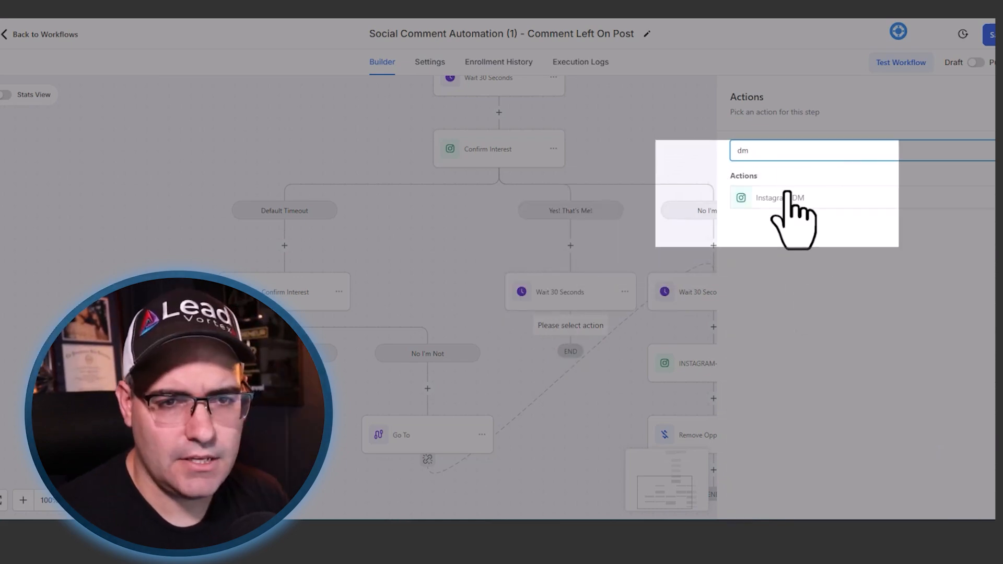
pyautogui.click(790, 197)
pyautogui.tripleClick(787, 197)
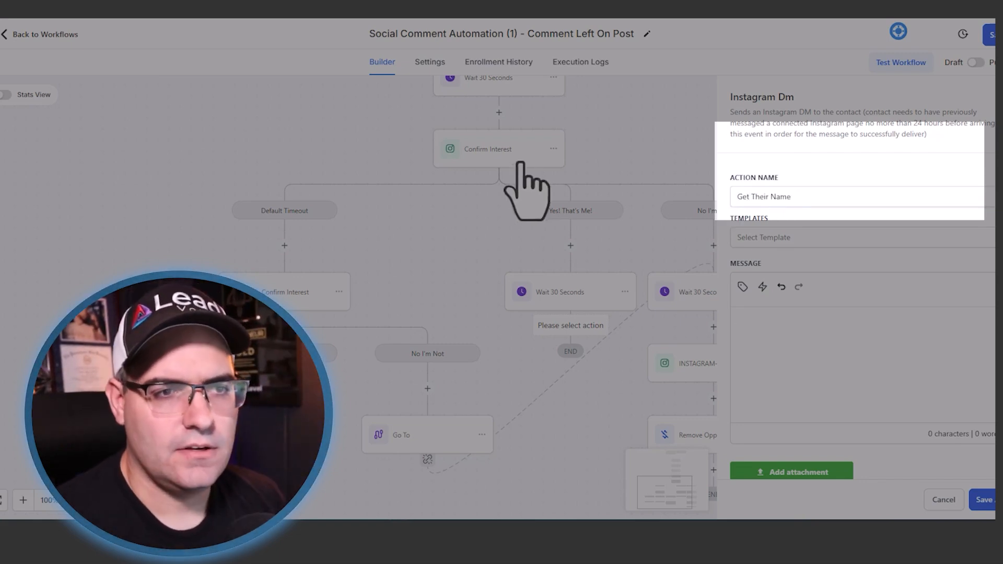
# - Write the DM: "Awesome! Let's get something on the calendar. What's your full name? I know sometimes people use screenames online."
pyautogui.scroll(5, 528, 166)
pyautogui.scroll(3, 530, 173)
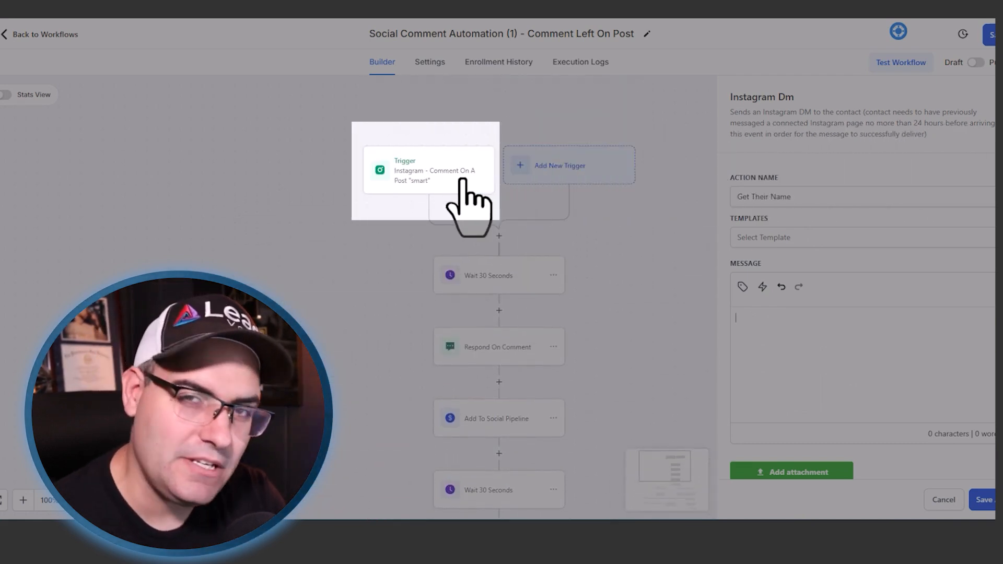
pyautogui.scroll(-6, 463, 180)
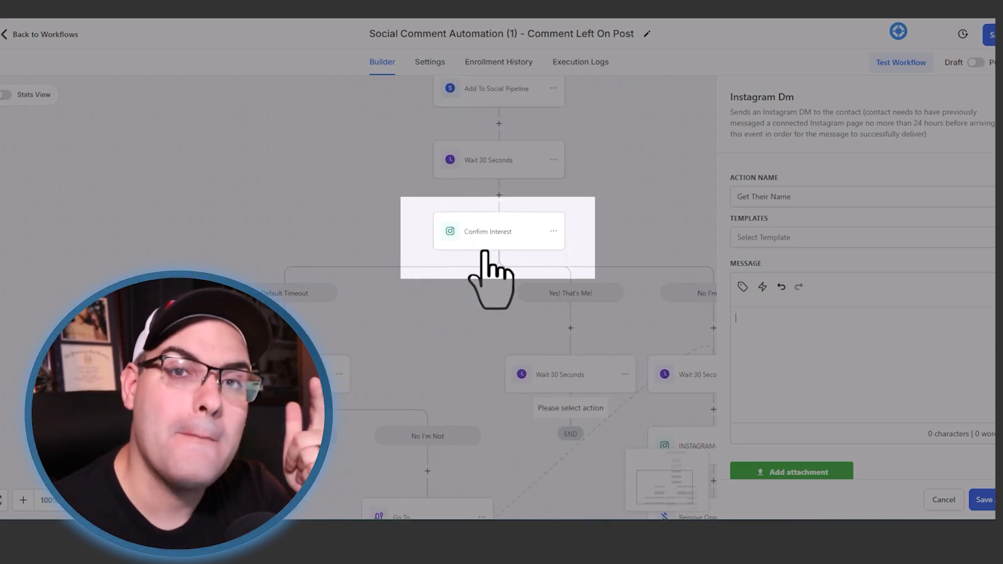
pyautogui.scroll(-3, 484, 252)
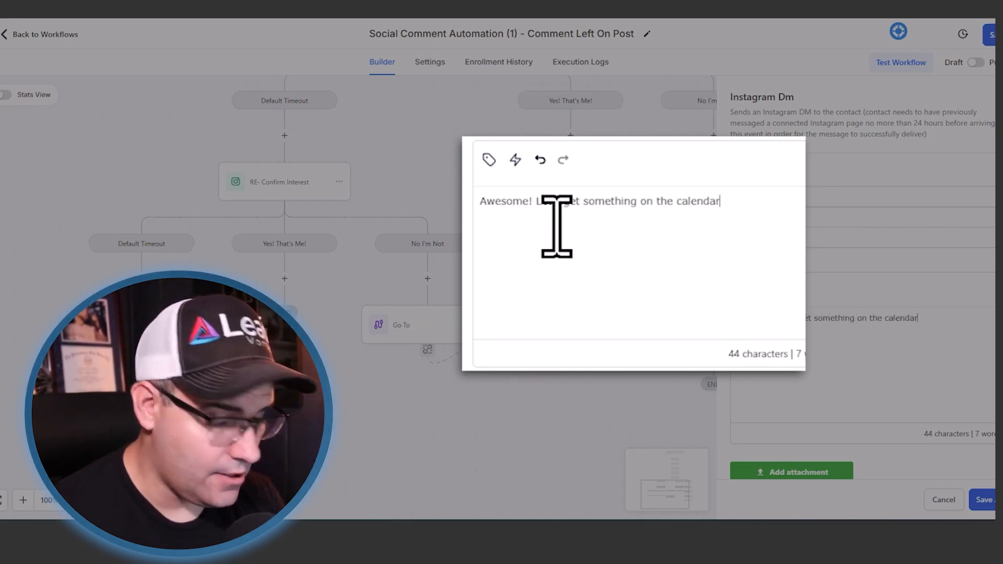
pyautogui.write("'s your full name? I know some")
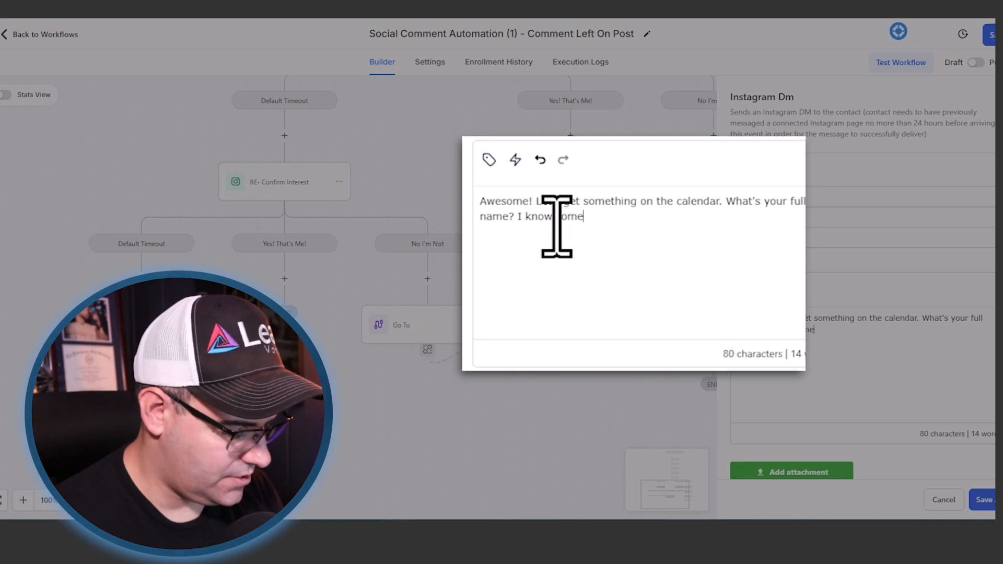
pyautogui.write('le use screenames online.')
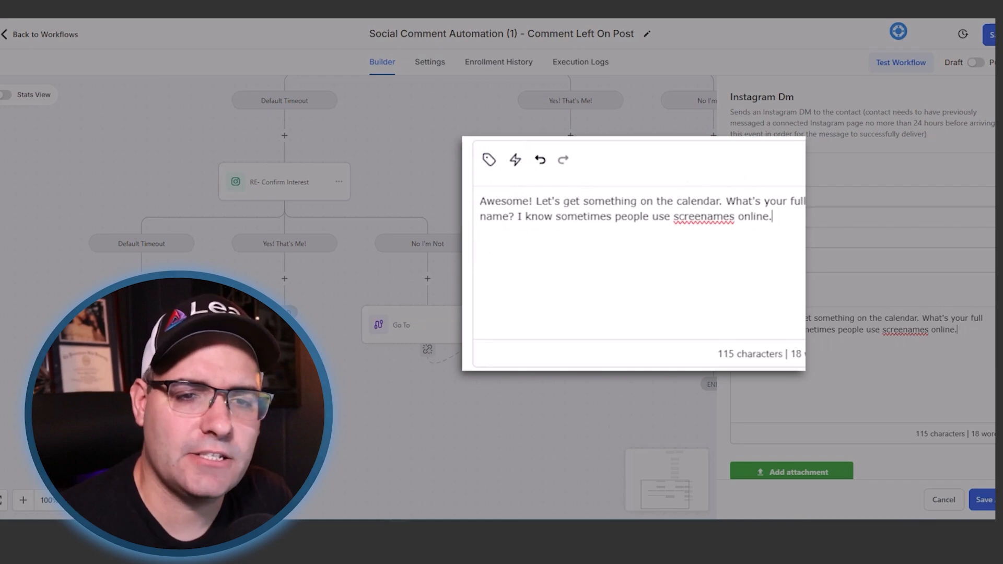
# - Reword the DM's question to end with "name do you want me to put on your file?" and save the Get Their Name action
pyautogui.moveTo(737, 203); pyautogui.dragTo(515, 215)
pyautogui.write('name ')
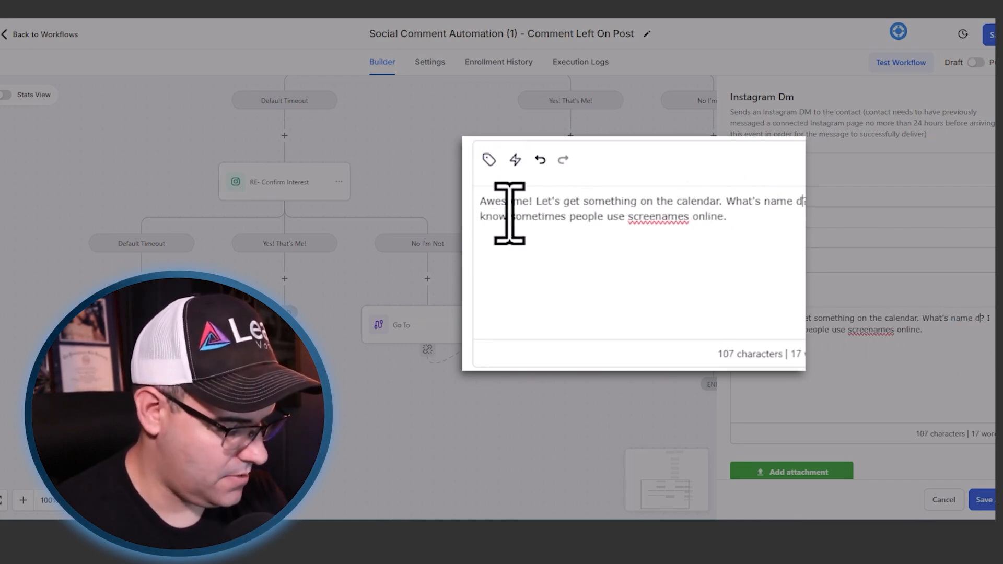
pyautogui.write('do you want me to put on your file')
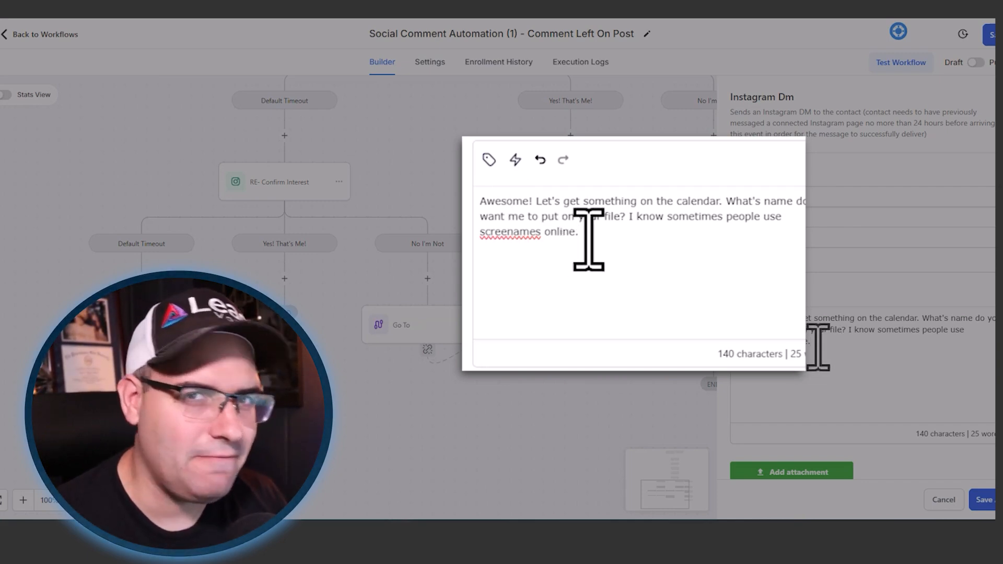
pyautogui.write('n')
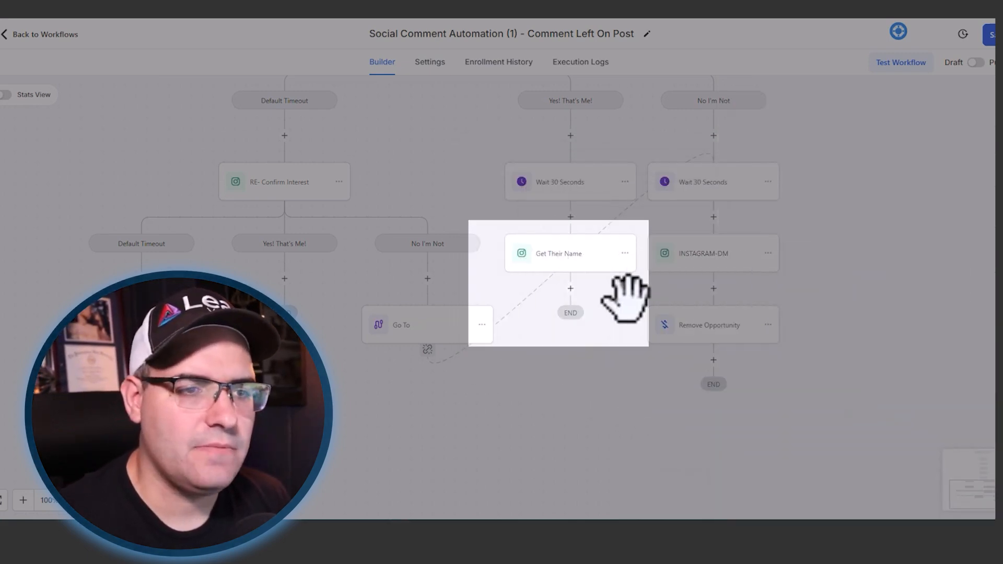
# - Add a Wait action after Get Their Name in the Yes! That's Me! branch and set it to wait for Contact Reply
pyautogui.click(570, 288)
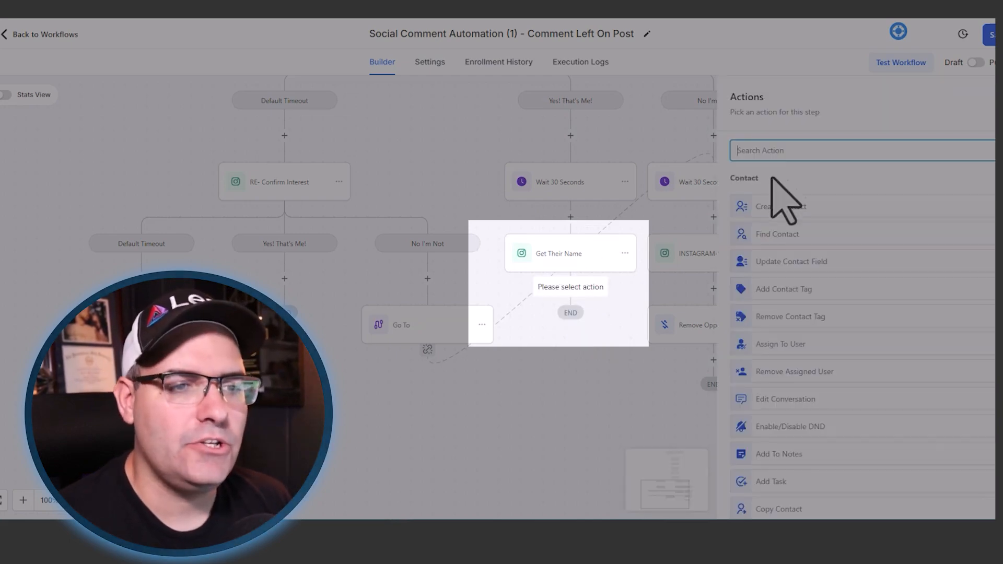
pyautogui.write('wait')
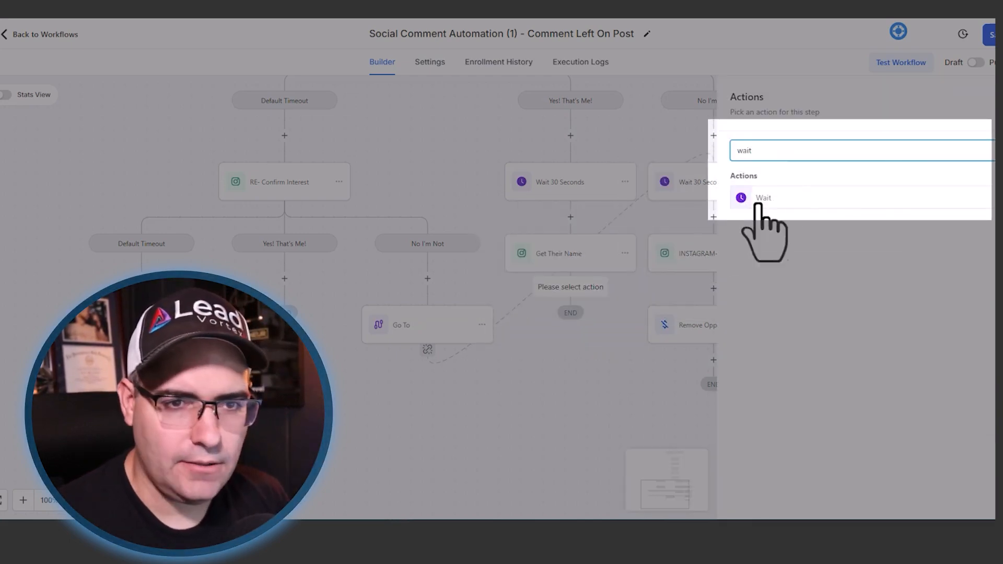
pyautogui.click(756, 199)
pyautogui.click(610, 225)
pyautogui.scroll(-1, 626, 360)
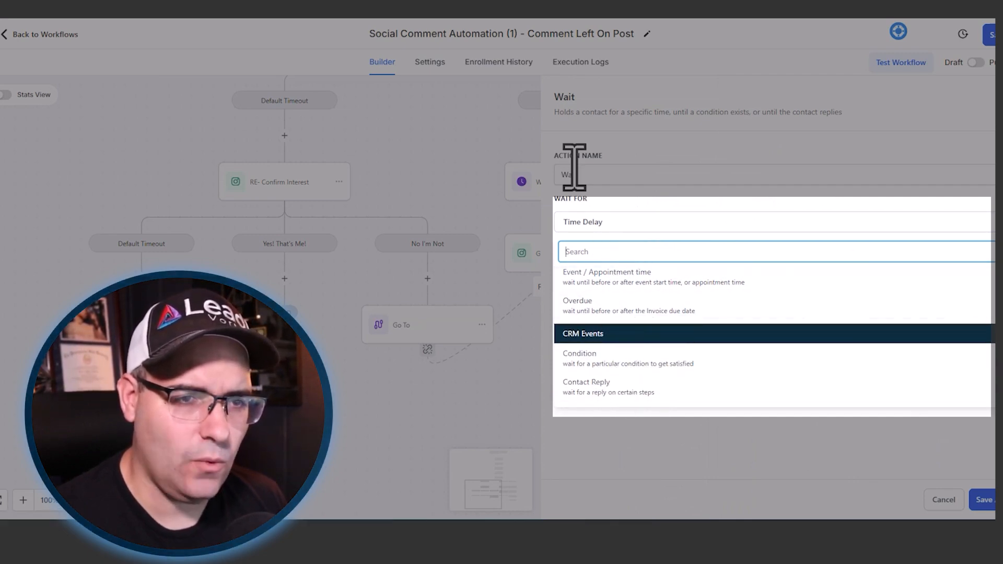
pyautogui.click(630, 390)
# - Set the wait's Reply To step to Get Their Name and name the action Wait for Their Name
pyautogui.click(627, 269)
pyautogui.click(589, 335)
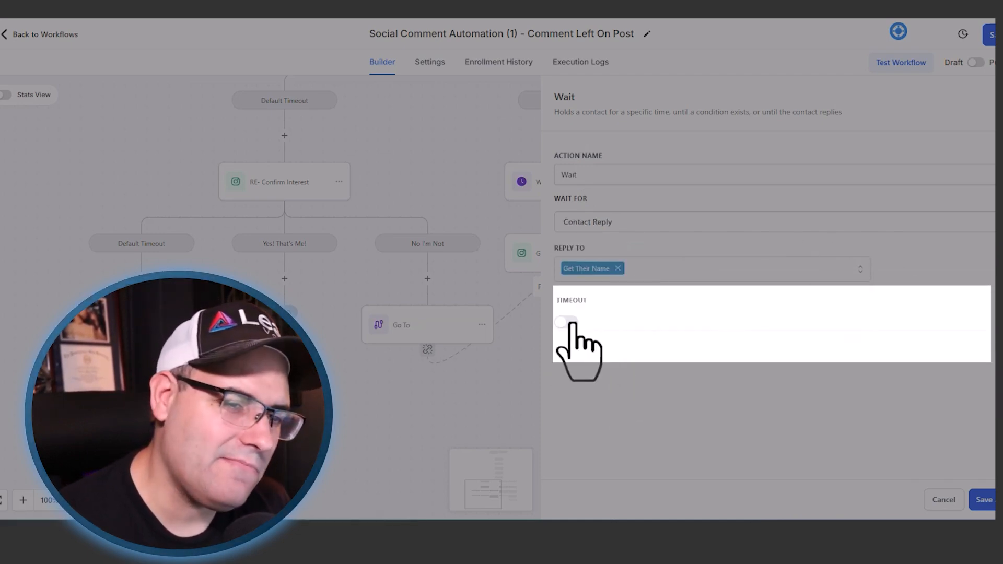
pyautogui.click(575, 274)
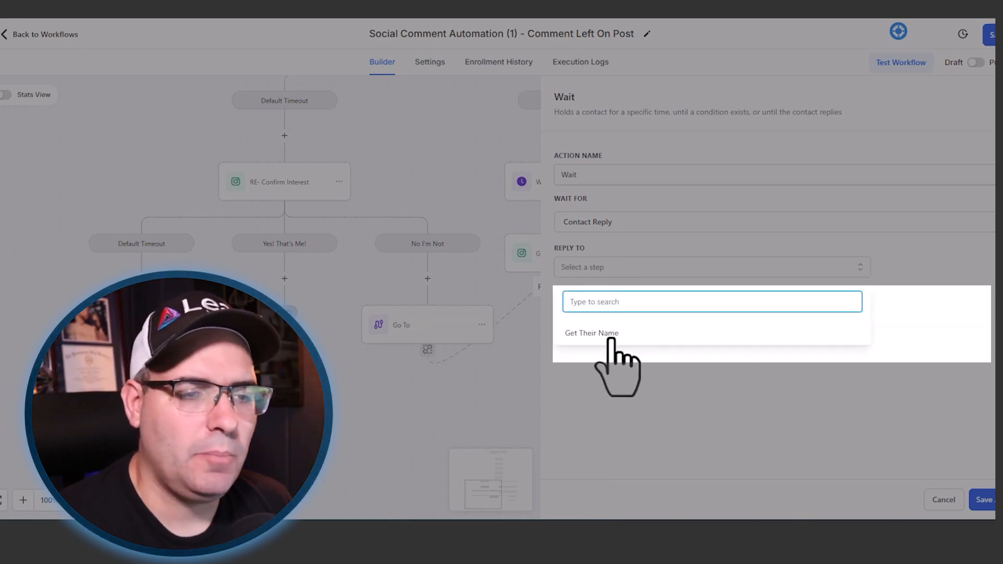
pyautogui.click(902, 271)
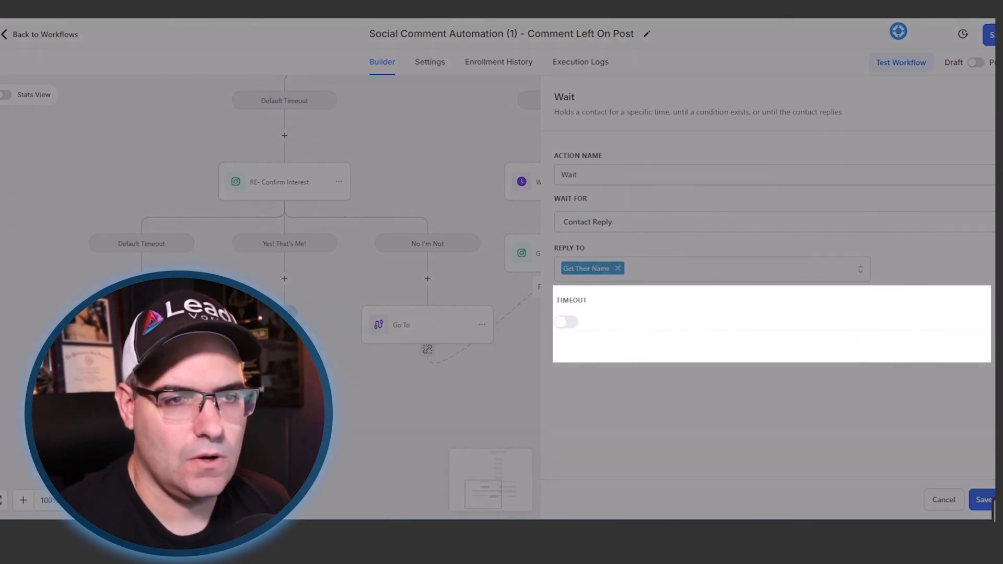
pyautogui.click(696, 175)
pyautogui.write('for Their Name')
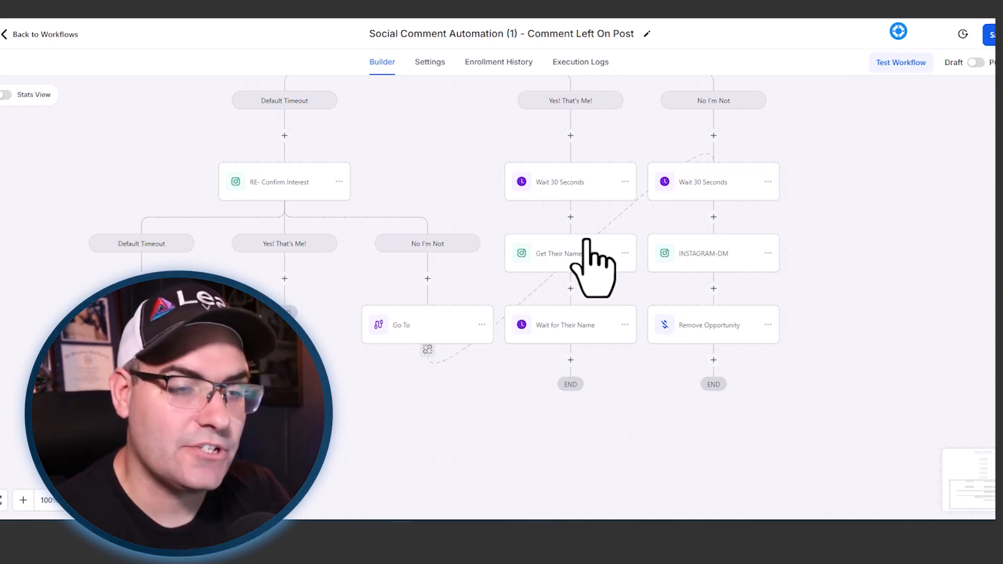
# - Add an Update Contact Field action after Wait for Their Name, named Update Name and set to update field data
pyautogui.click(571, 360)
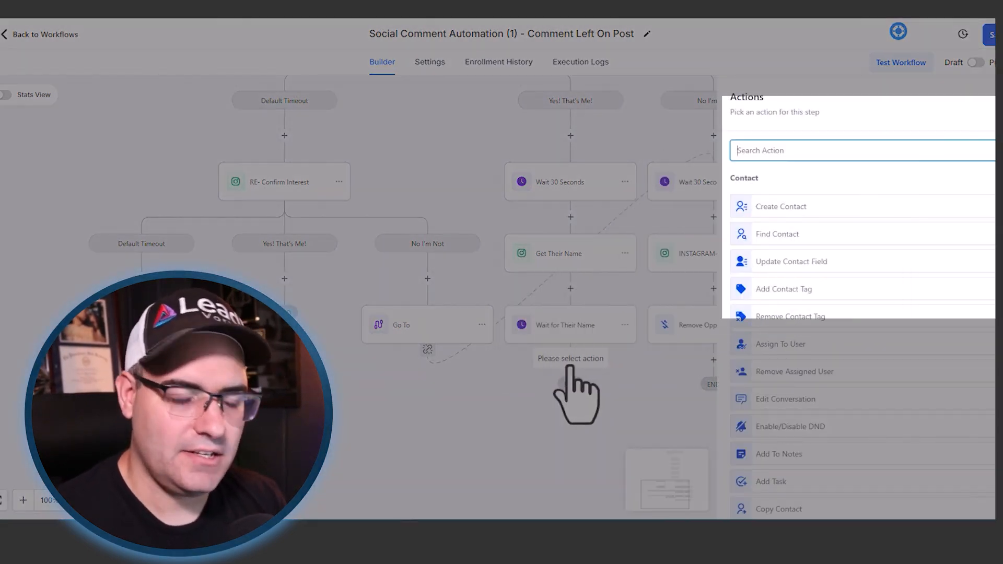
pyautogui.write('update')
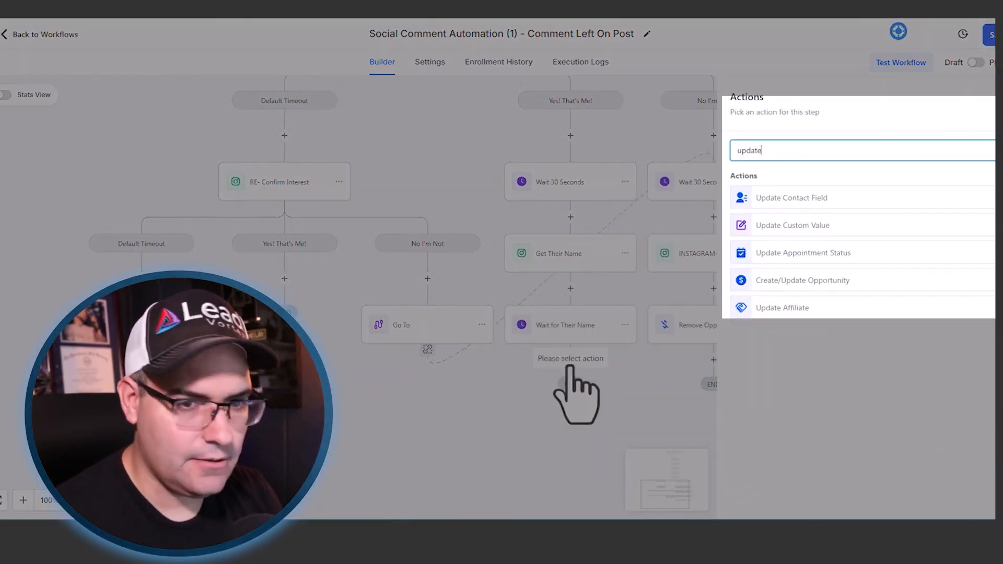
pyautogui.click(769, 199)
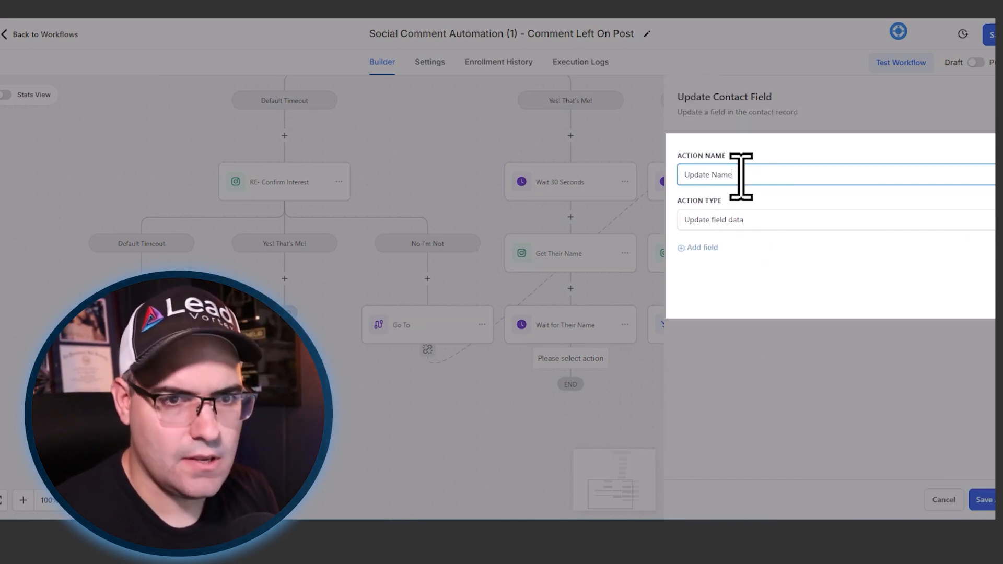
pyautogui.click(690, 222)
pyautogui.click(711, 246)
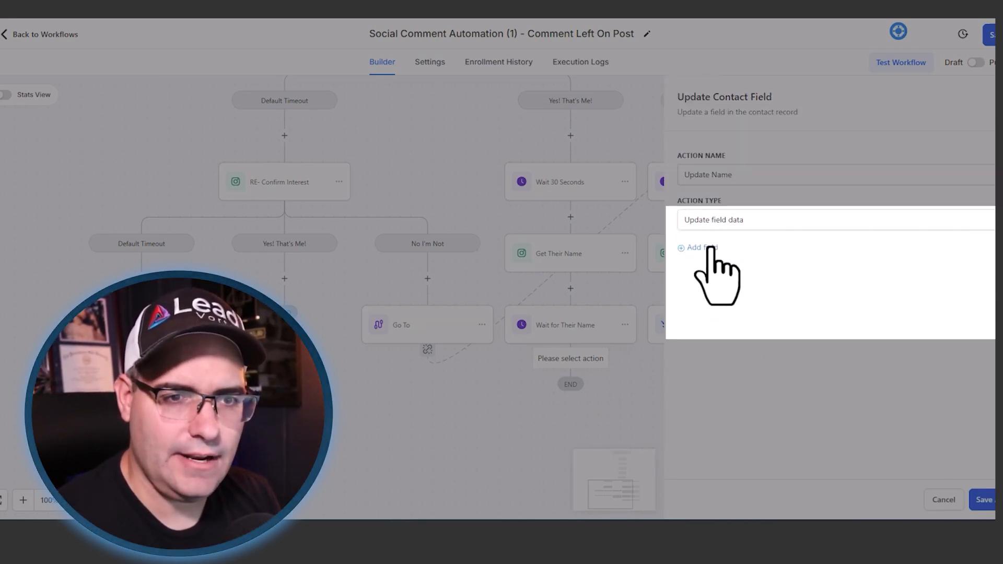
# - Add the First Name field, fill it with the Message Body custom value, and save the Update Name action
pyautogui.click(710, 248)
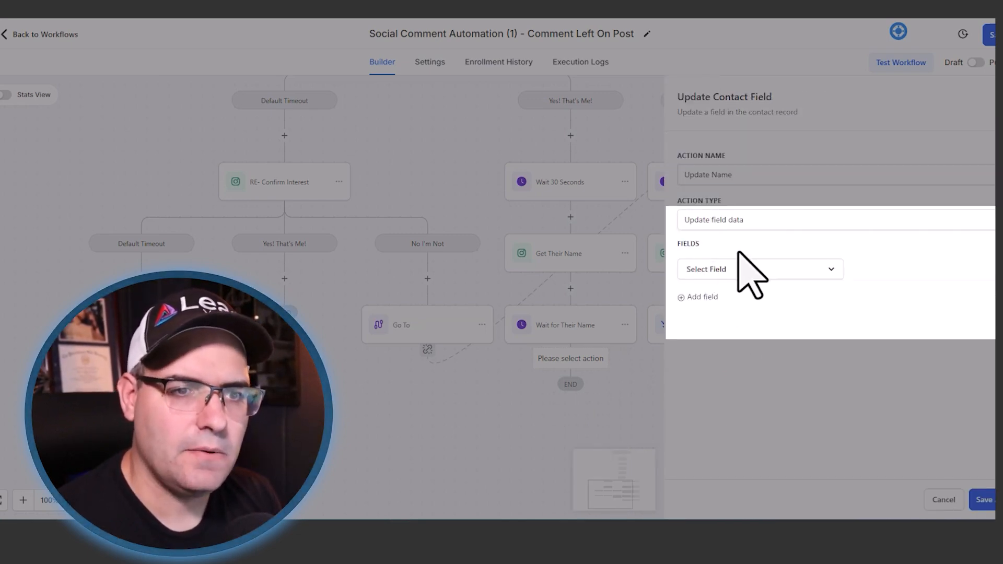
pyautogui.click(717, 271)
pyautogui.scroll(-3, 719, 371)
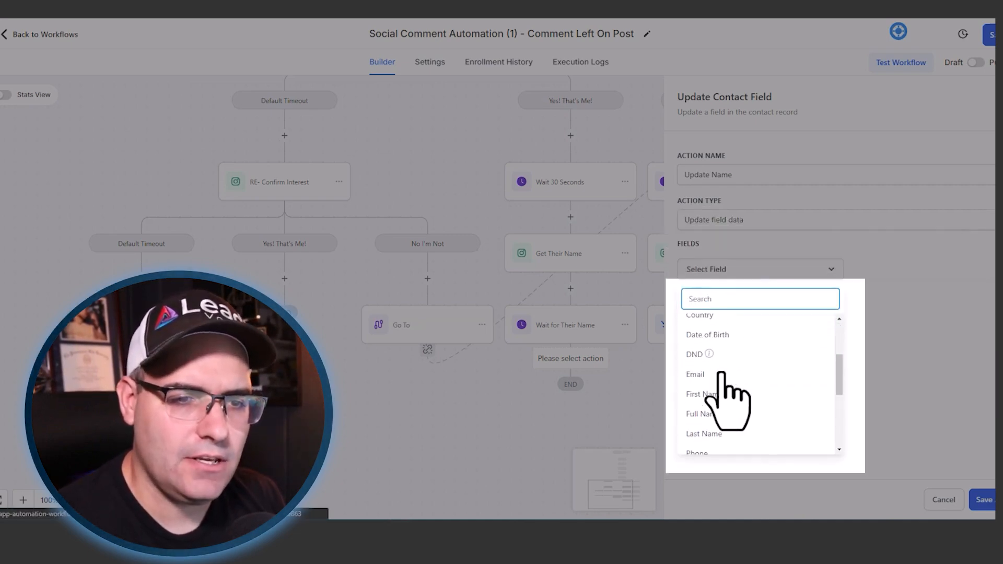
pyautogui.click(700, 396)
pyautogui.click(878, 270)
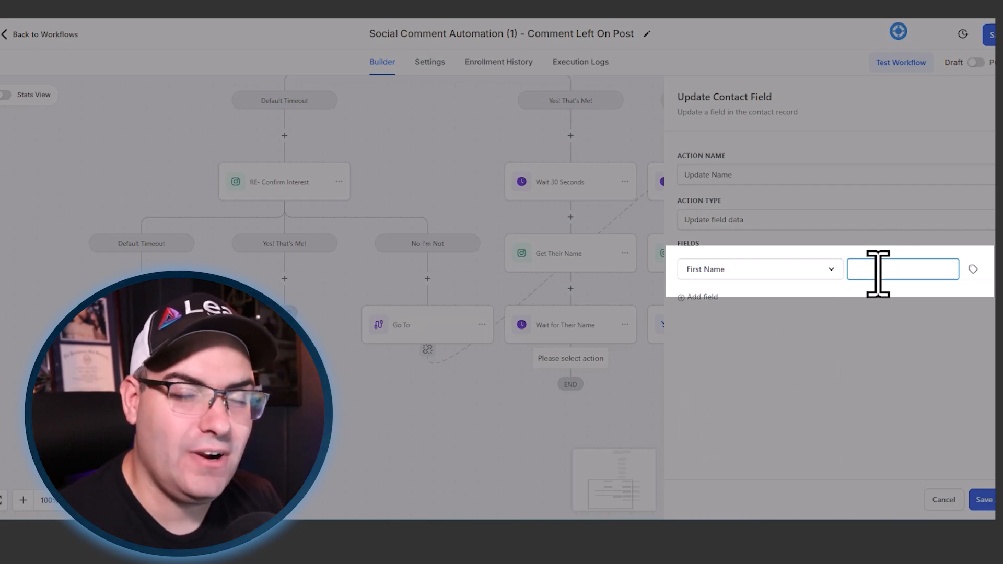
pyautogui.click(973, 269)
pyautogui.scroll(-1, 927, 355)
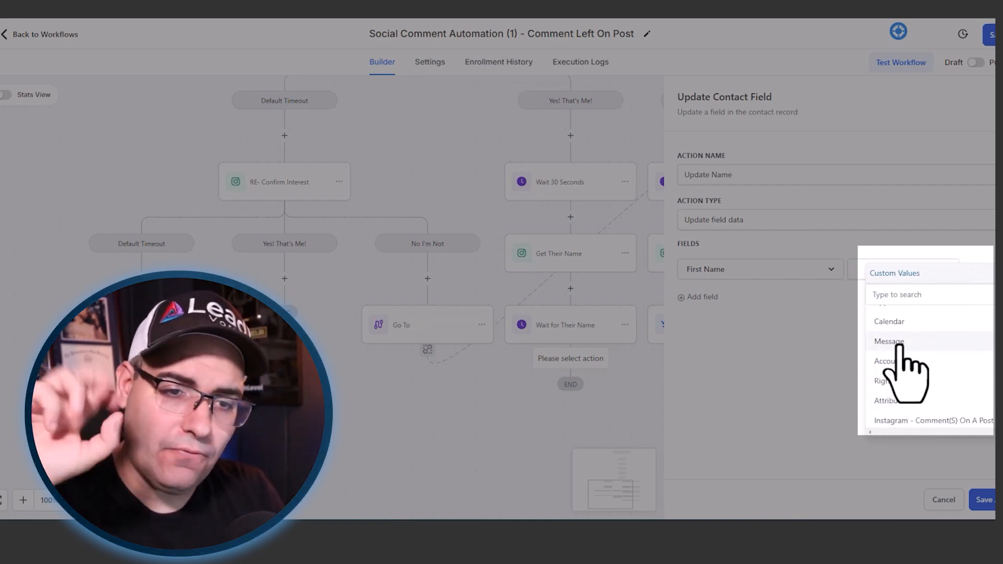
pyautogui.click(797, 400)
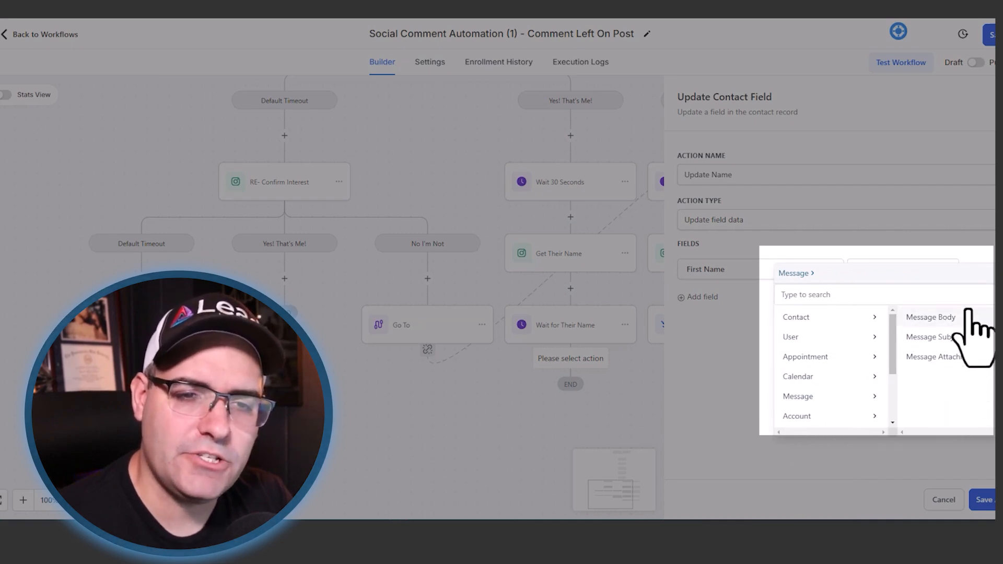
pyautogui.click(952, 318)
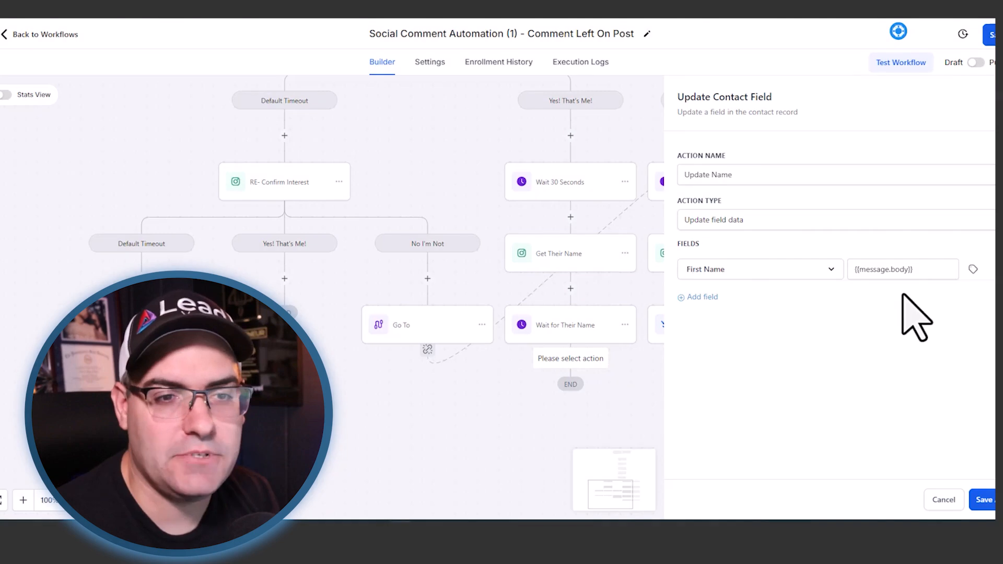
pyautogui.click(982, 500)
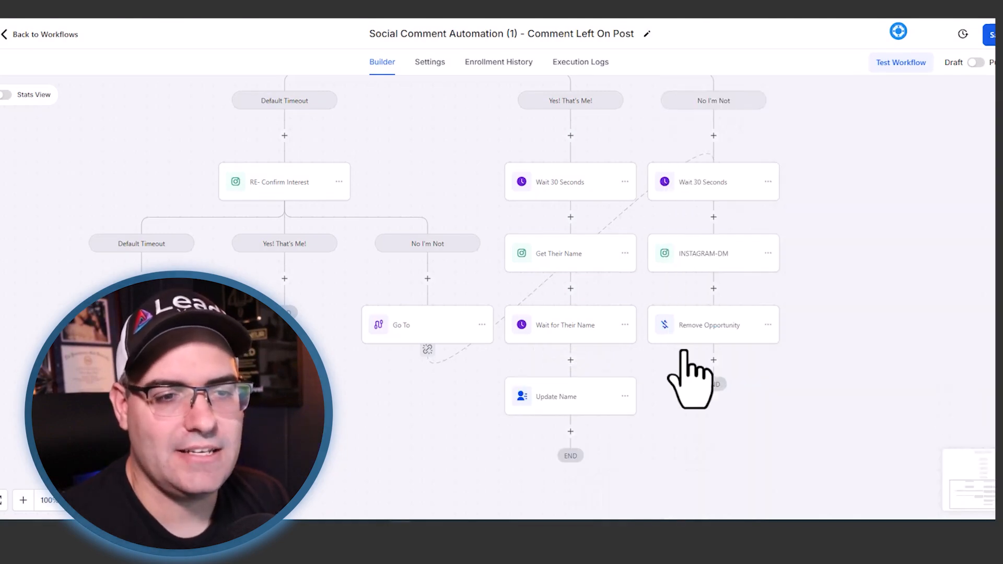
pyautogui.scroll(-1, 670, 314)
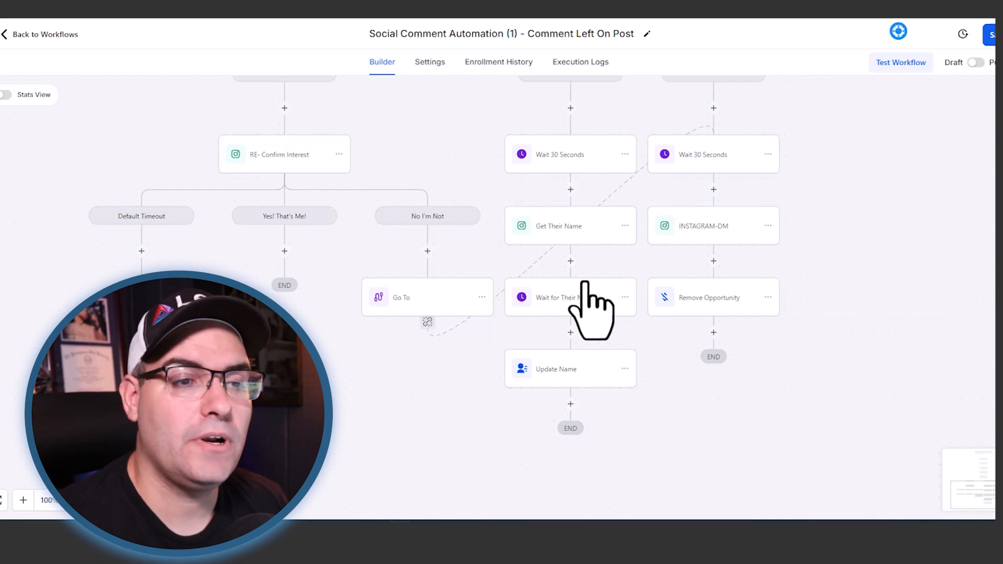
pyautogui.scroll(-1, 577, 334)
pyautogui.click(571, 376)
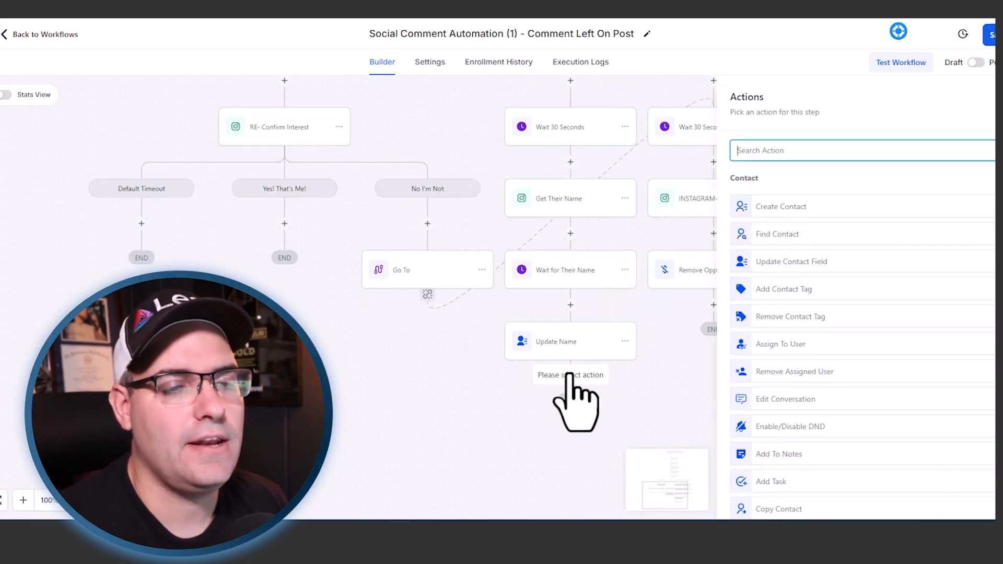
pyautogui.click(566, 248)
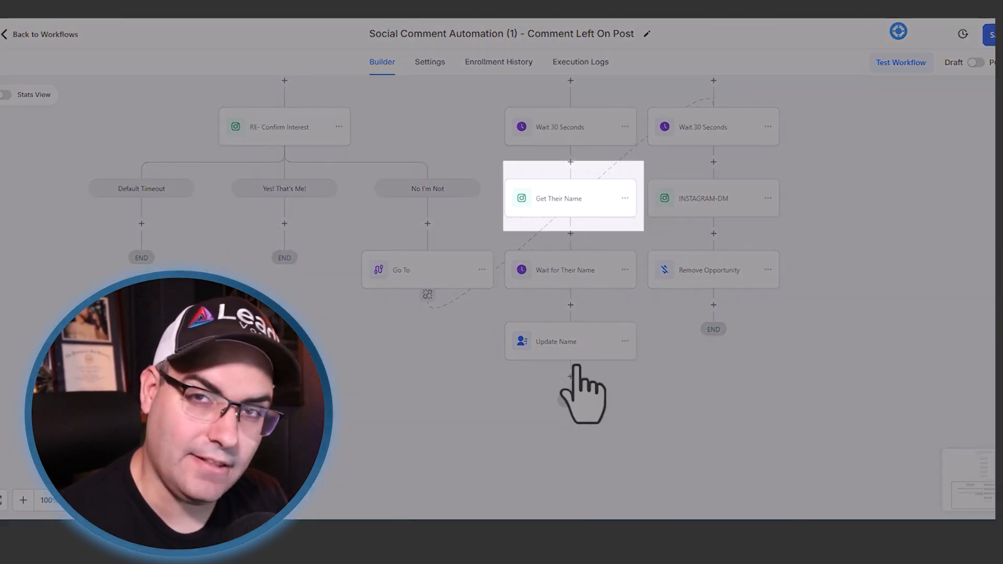
# - Copy all actions from Get Their Name onward to the spot after Update Name
pyautogui.click(624, 199)
pyautogui.moveTo(659, 243)
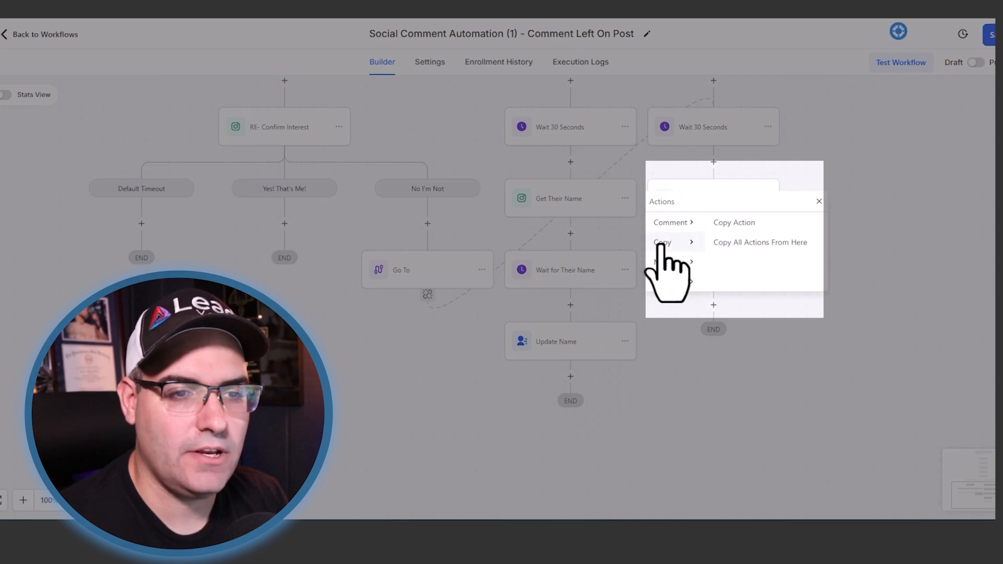
pyautogui.click(731, 243)
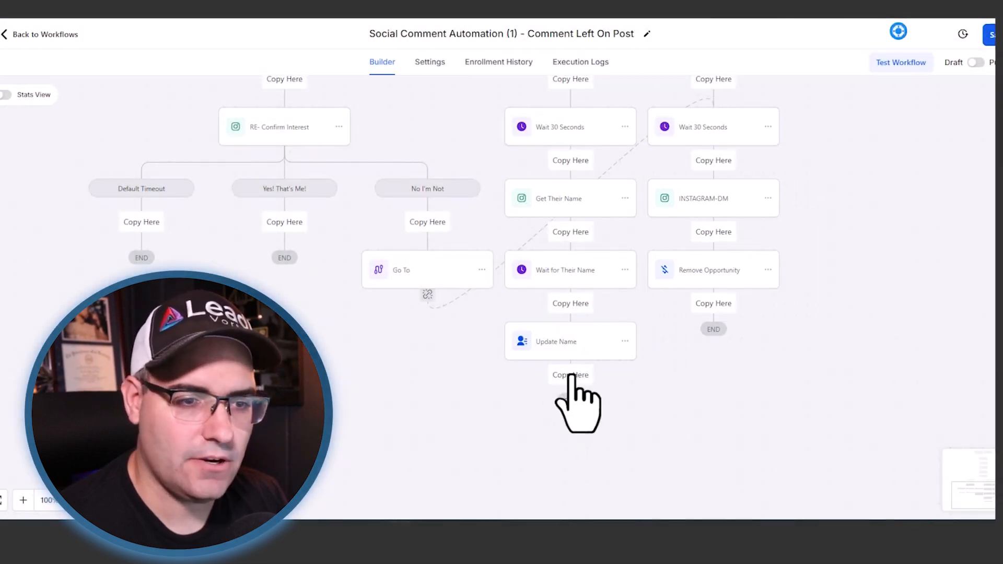
pyautogui.click(572, 375)
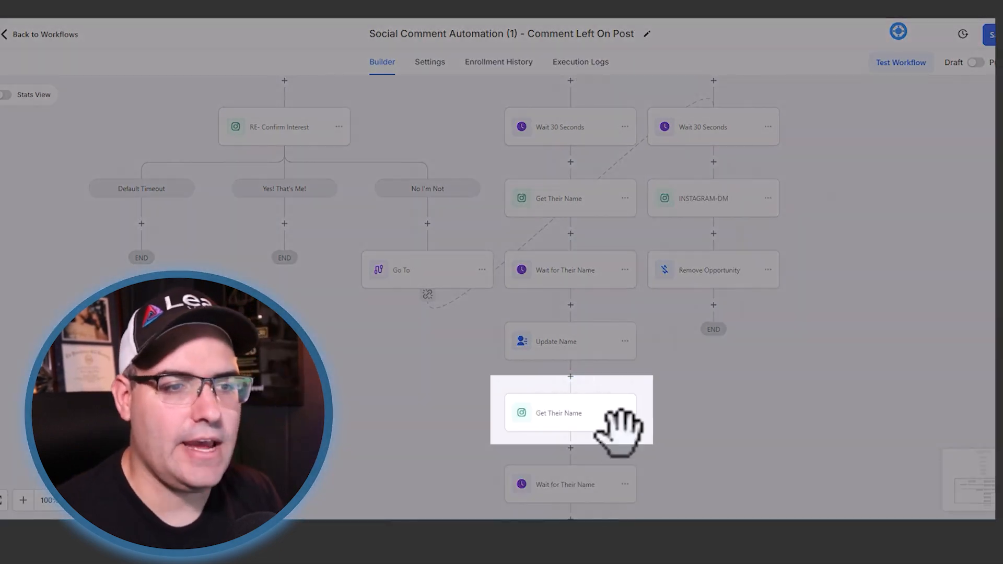
# - Rename the copied Instagram DM action as Get Their Email and save it
pyautogui.click(604, 416)
pyautogui.click(805, 200)
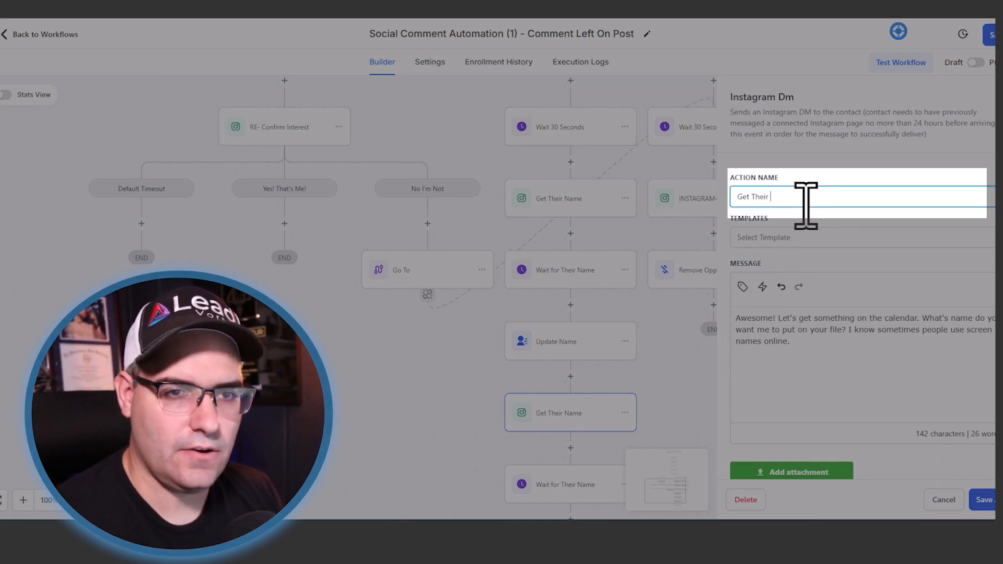
pyautogui.write('Email')
pyautogui.click(984, 500)
# - Copy all actions from Get Their Email onward to the branch's end, rename the copied DM action Get Their Phone, and save
pyautogui.scroll(-4, 660, 400)
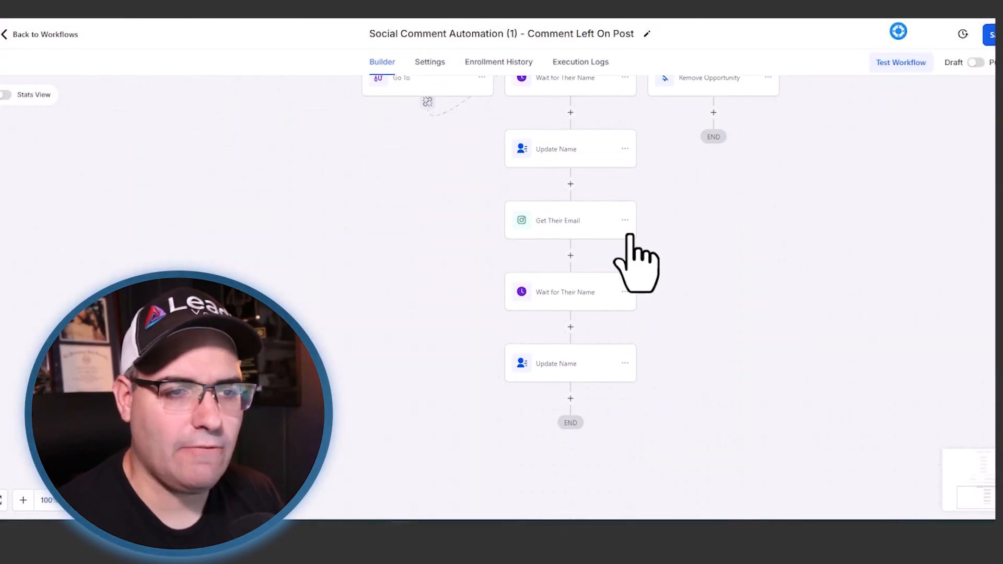
pyautogui.click(627, 223)
pyautogui.click(624, 220)
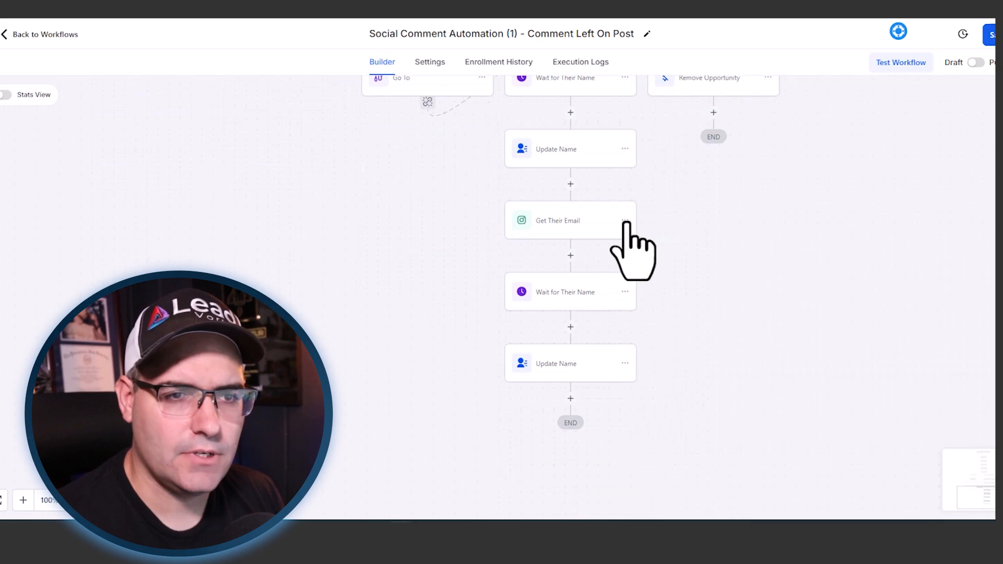
pyautogui.moveTo(673, 264)
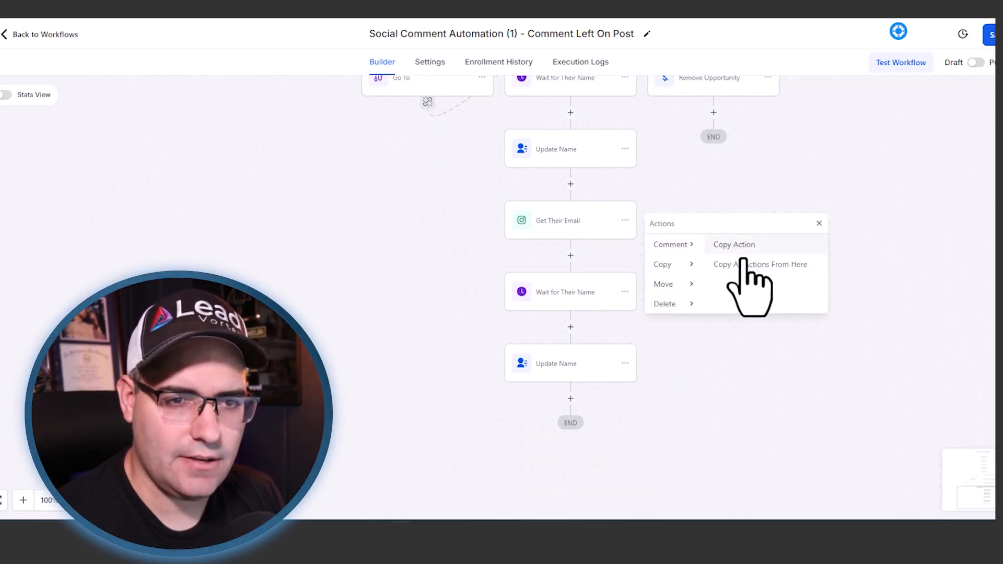
pyautogui.click(739, 264)
pyautogui.click(571, 398)
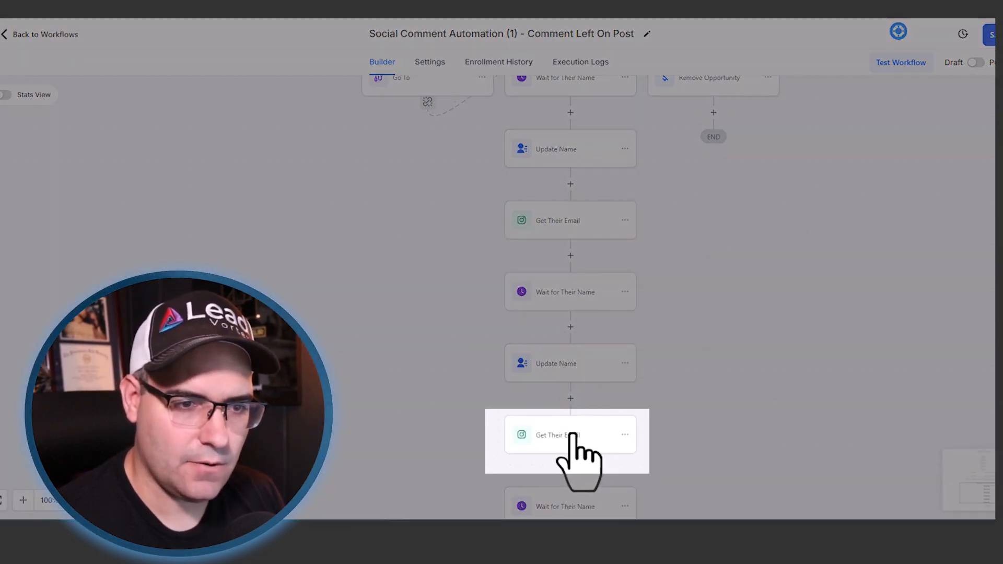
pyautogui.click(569, 434)
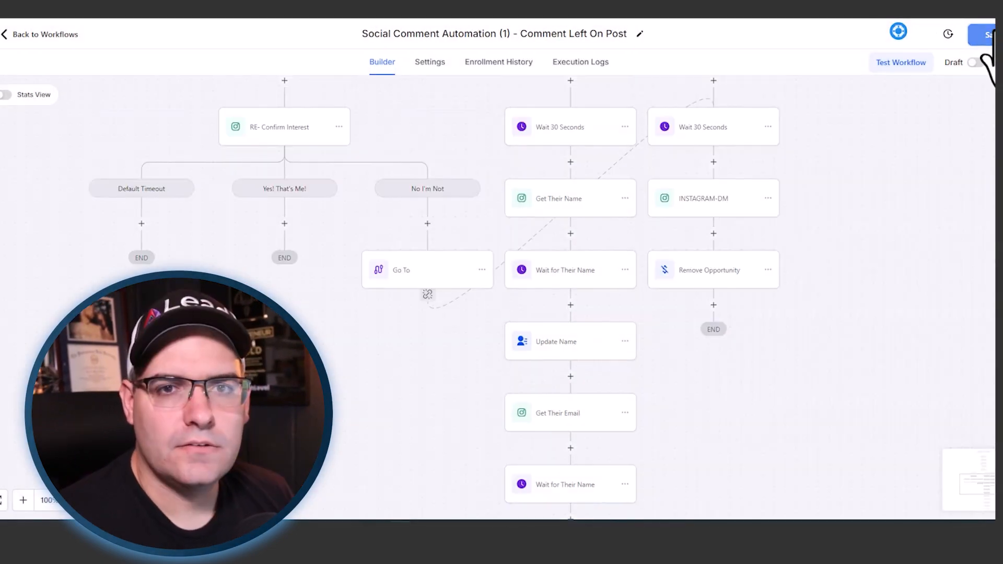
pyautogui.click(988, 35)
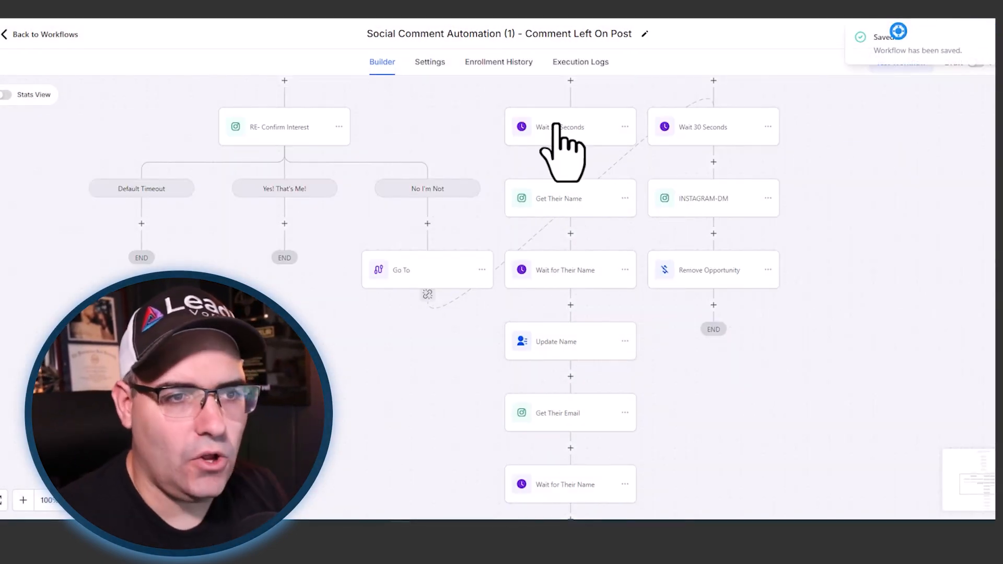
# - Replace Get Their Email's message with "Great! what email do you you want me to send the calendar invote to?"
pyautogui.scroll(-3, 564, 152)
pyautogui.click(570, 282)
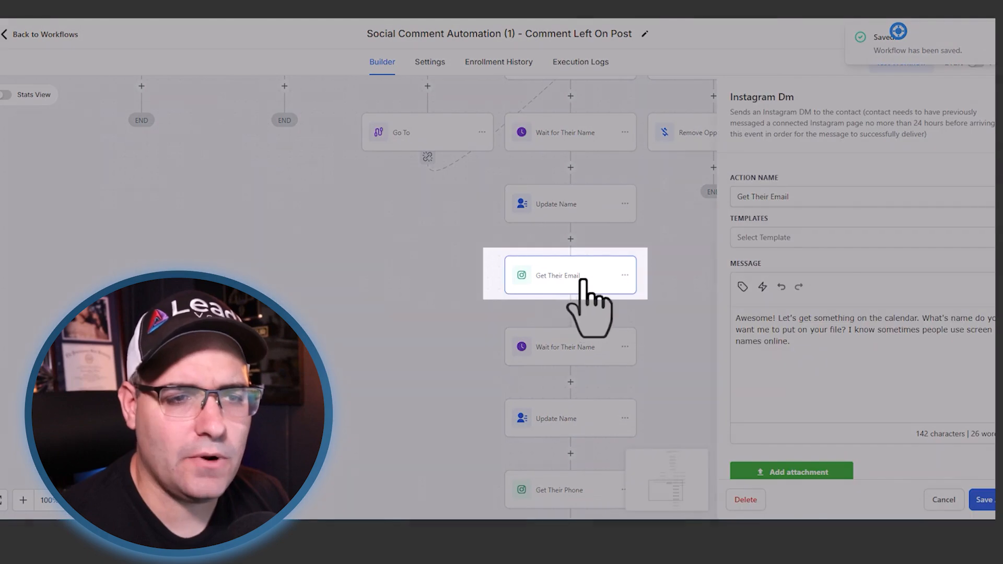
pyautogui.moveTo(778, 344); pyautogui.dragTo(731, 318)
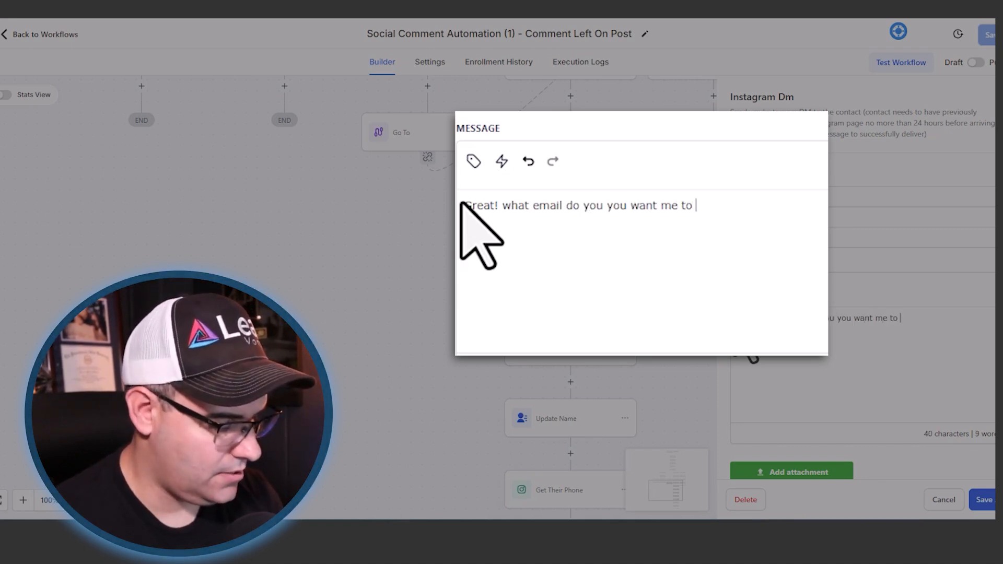
pyautogui.write('end the calenda')
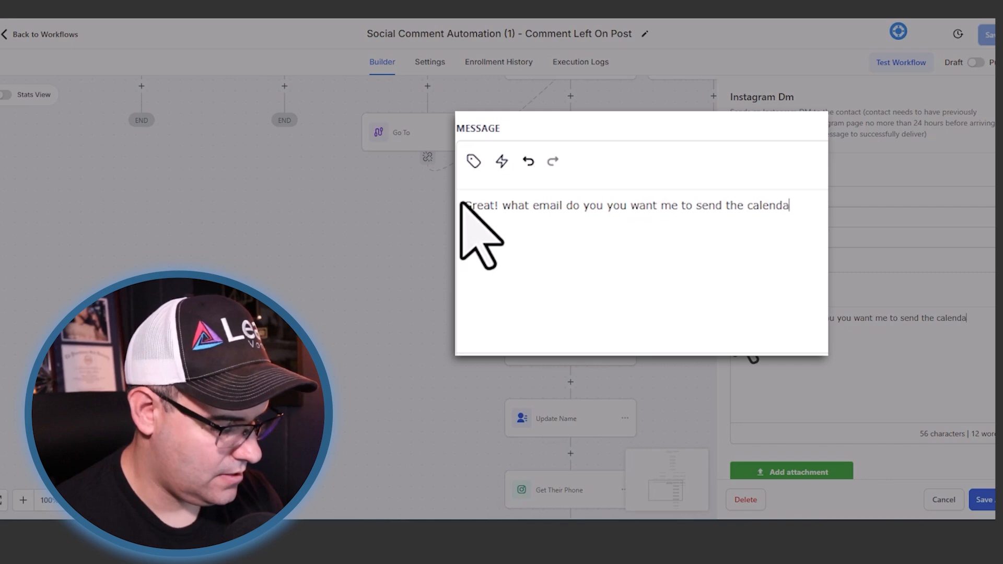
pyautogui.write('?')
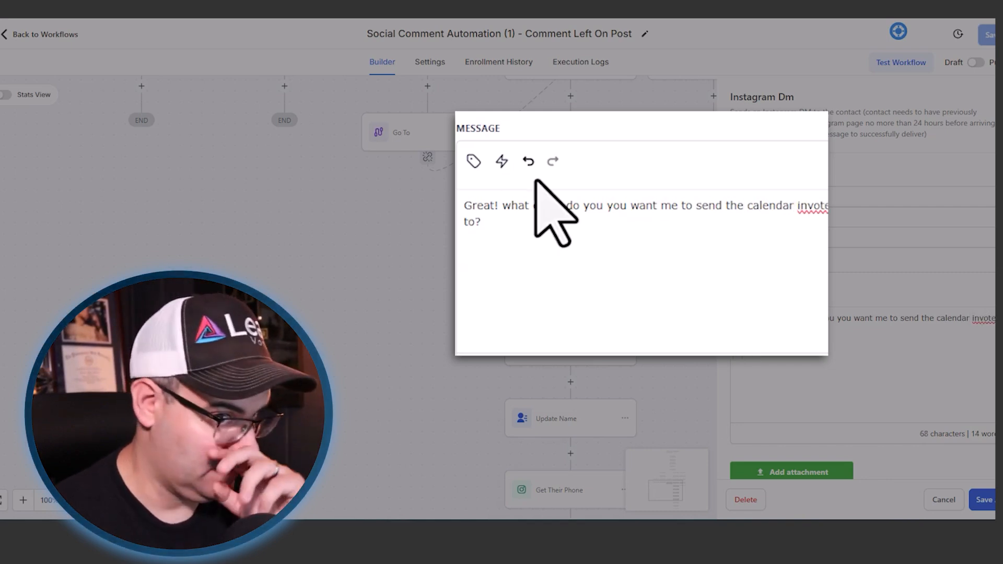
# - Correct the misspelled word in the Get Their Email message to "invite" and save the action
pyautogui.press('BackSpace')
pyautogui.write('i')
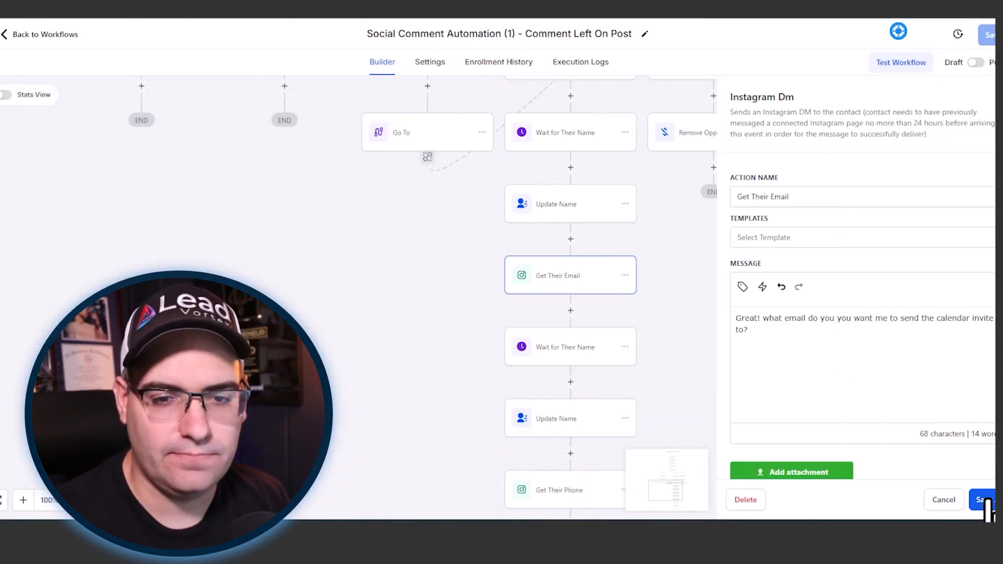
pyautogui.click(982, 500)
# - Rename the wait action after Get Their Email as Wait for Their Email and check that it waits on the Get Their Email reply
pyautogui.click(548, 345)
pyautogui.moveTo(632, 174); pyautogui.dragTo(615, 178)
pyautogui.write('Email')
pyautogui.click(653, 269)
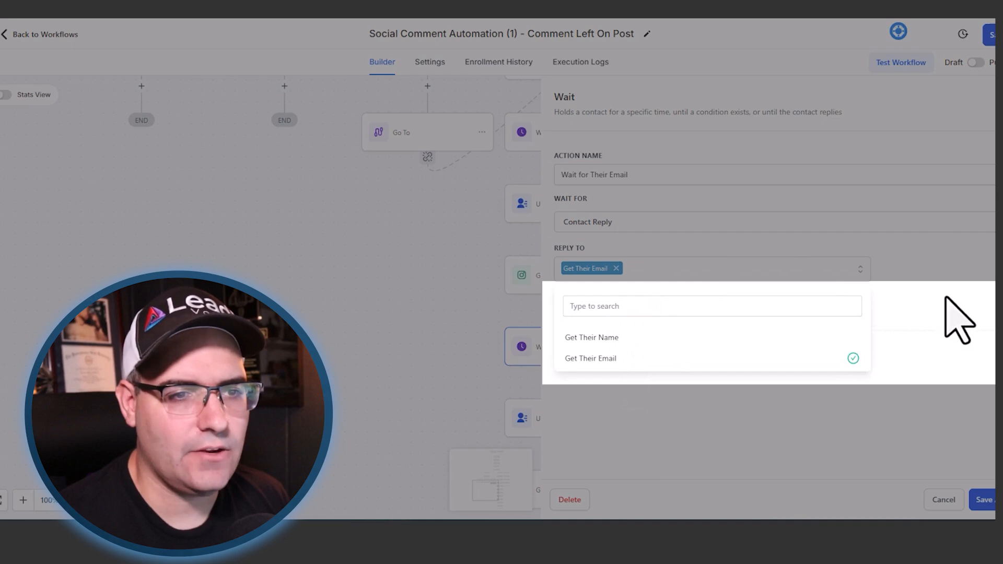
pyautogui.click(946, 273)
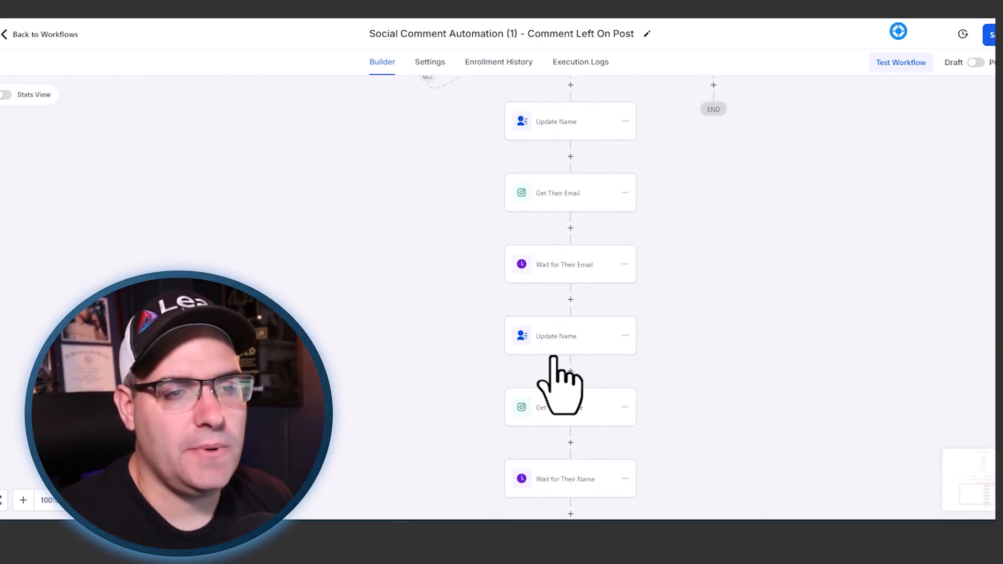
# - Rename the Update Name action after Wait for Their Email as Update Email, and set its Email field to the contact's reply message
pyautogui.click(555, 337)
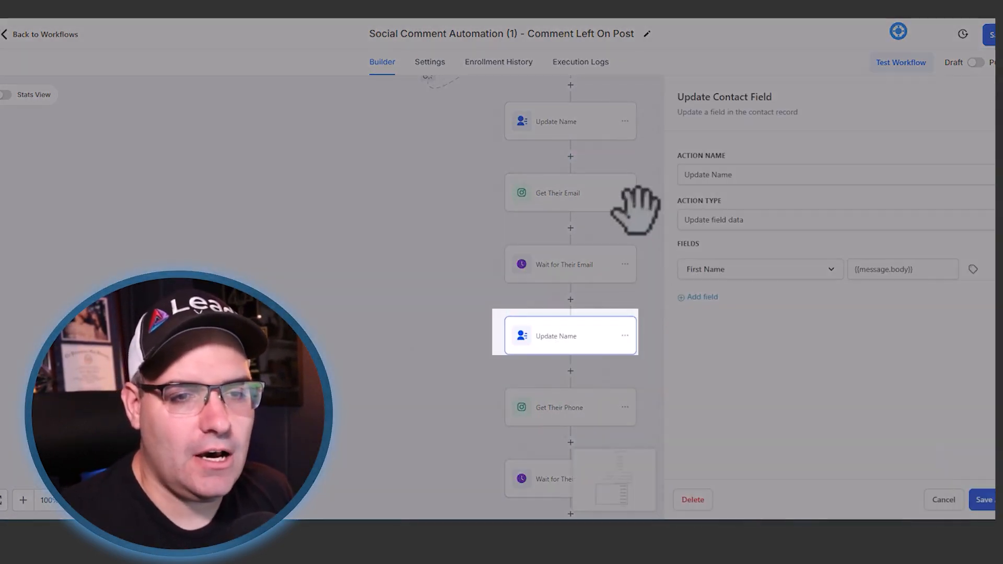
pyautogui.tripleClick(712, 177)
pyautogui.write('Update Email')
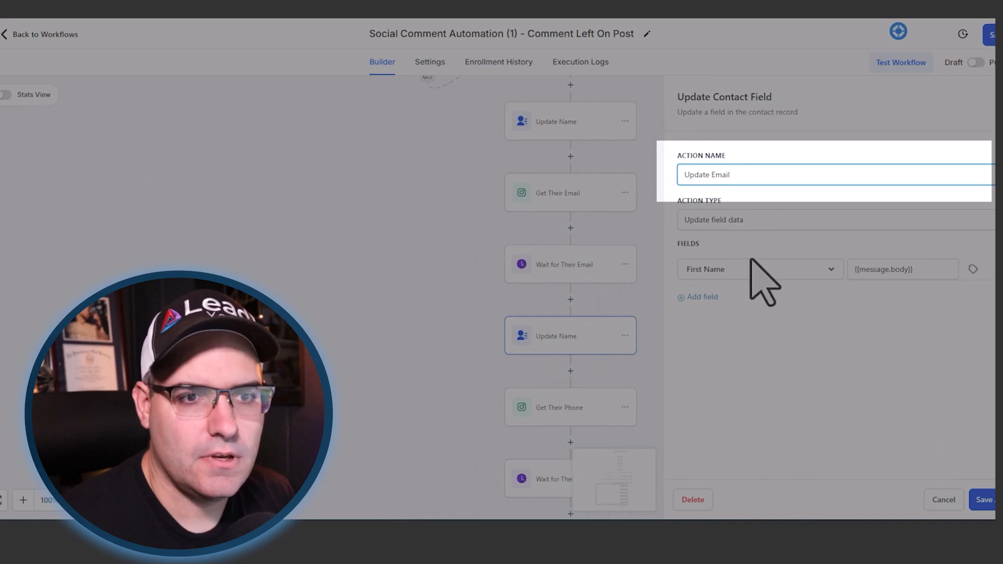
pyautogui.click(734, 274)
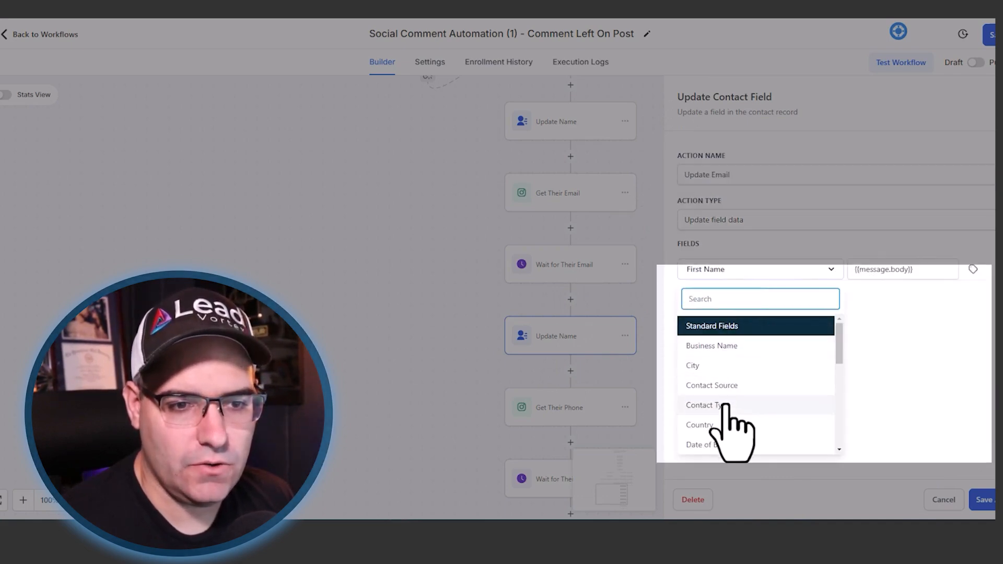
pyautogui.scroll(-2, 730, 384)
pyautogui.click(708, 376)
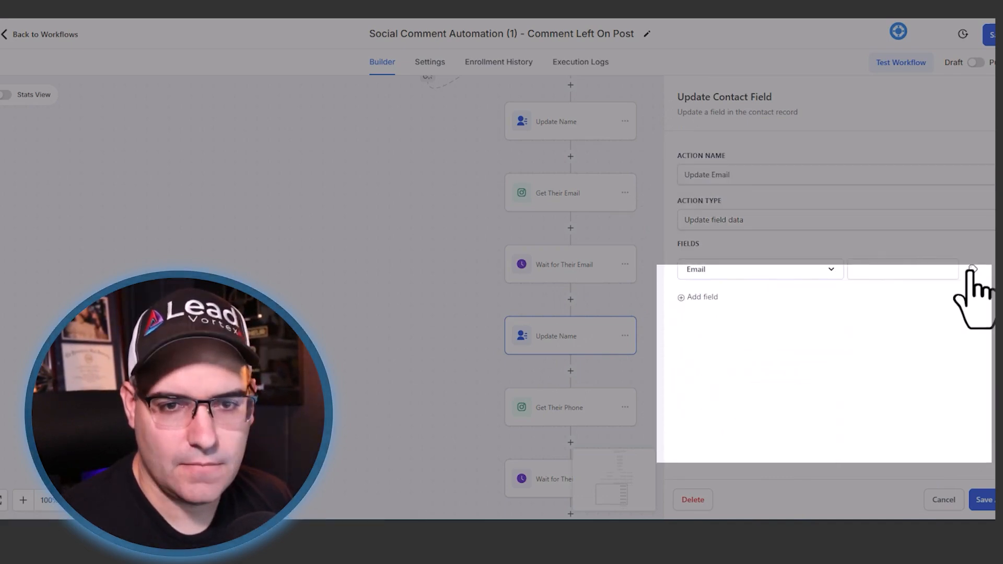
pyautogui.click(973, 269)
pyautogui.click(922, 396)
pyautogui.click(948, 320)
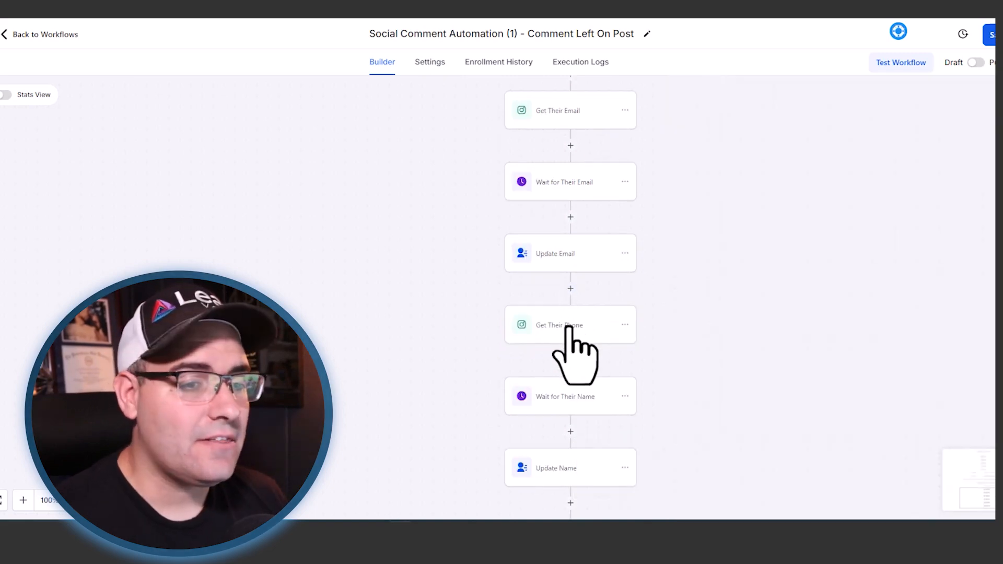
# - Replace the Get Their Phone message with new text starting "Thanks. I"
pyautogui.click(568, 327)
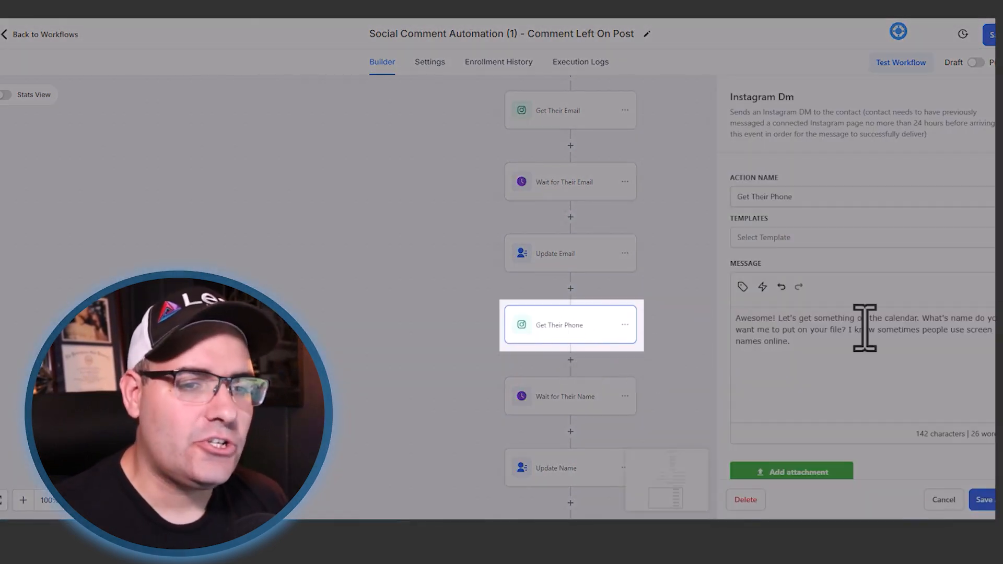
pyautogui.moveTo(831, 346); pyautogui.dragTo(734, 320)
pyautogui.press('BackSpace')
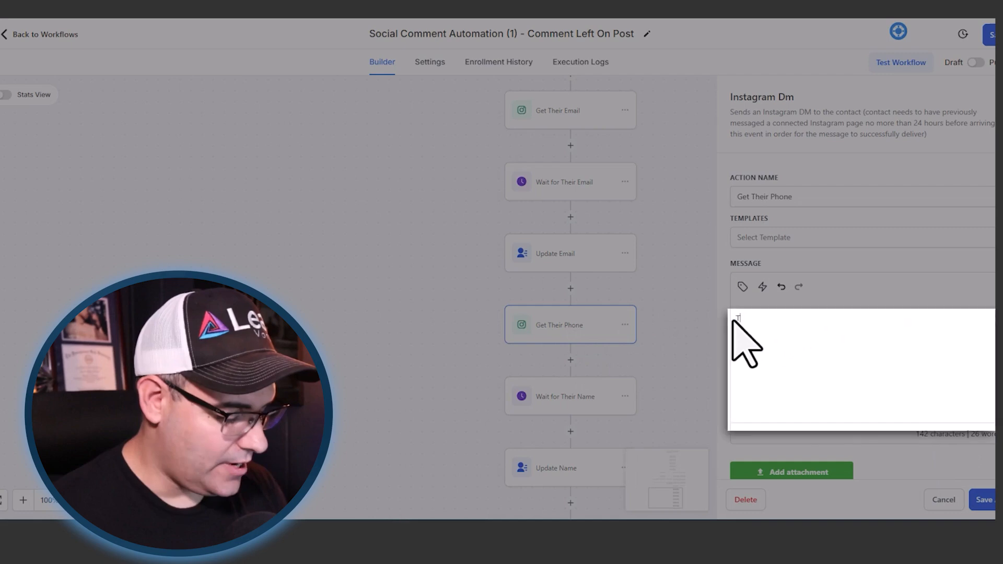
pyautogui.write('Thanks. Is it cool if I text you reminderes leading up to the appointmen')
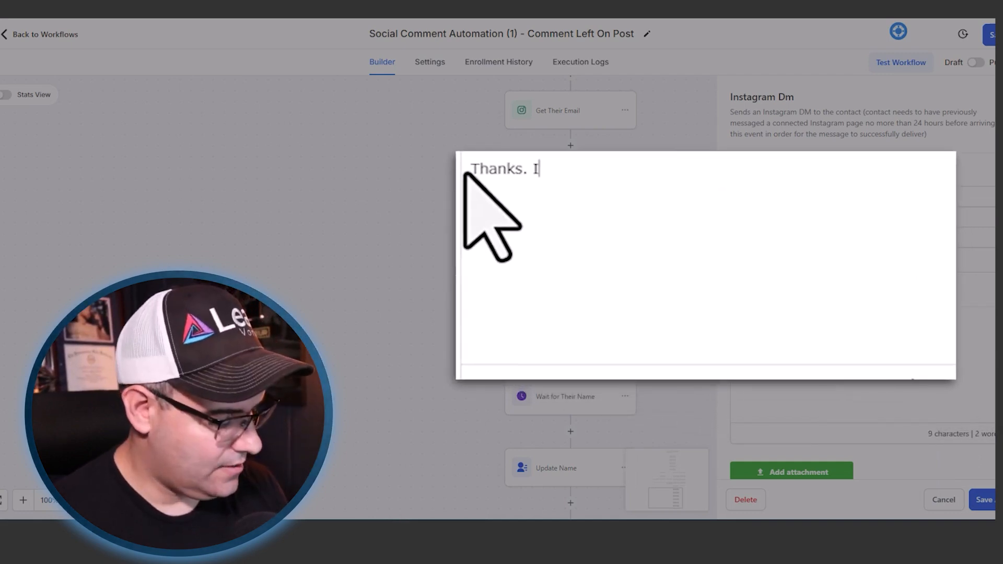
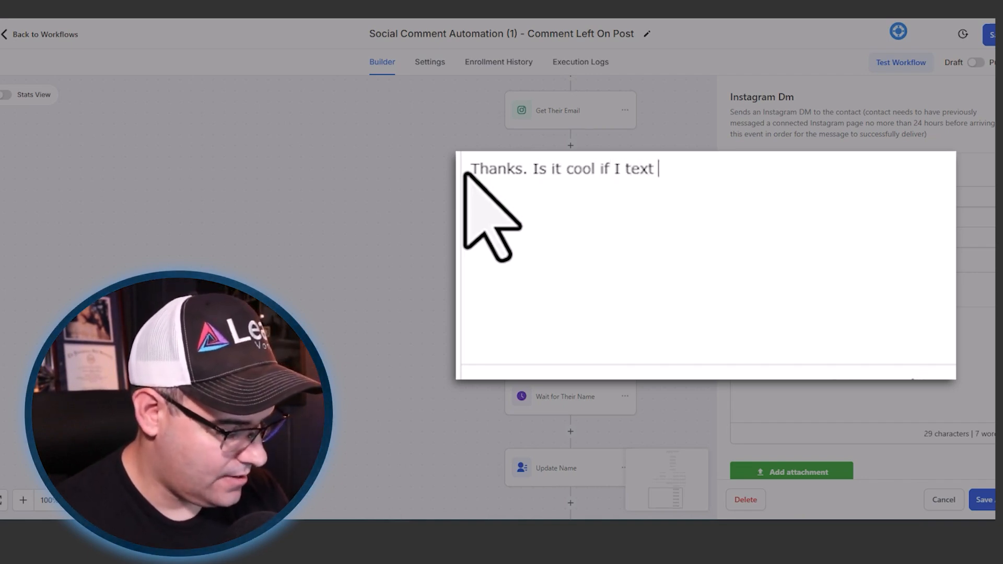
# - Complete the Get Their Phone message as "Thanks. Is it cool if I text you reminders leading up to the meeting" and save the action
pyautogui.write('res leading up to the appoi')
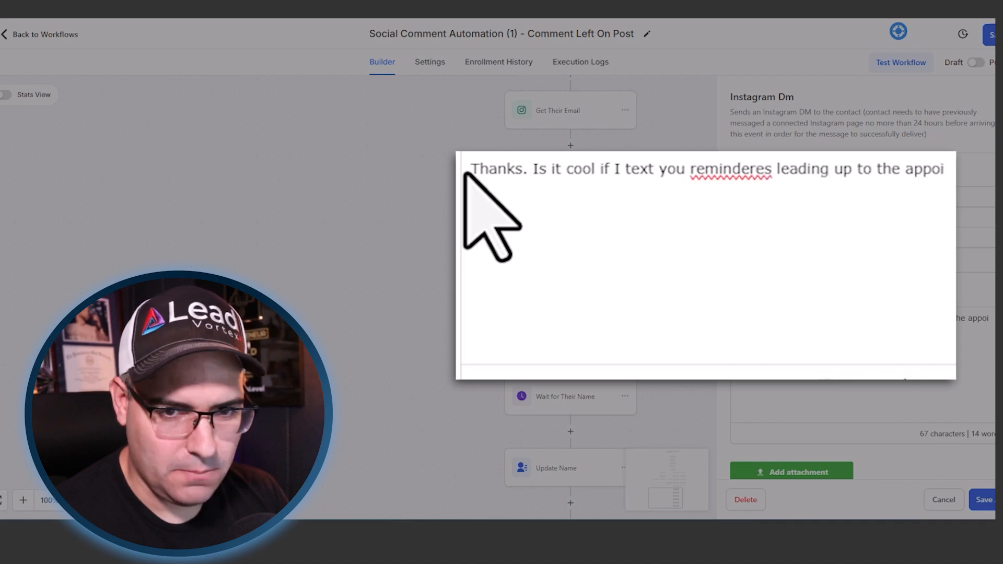
pyautogui.write('nt')
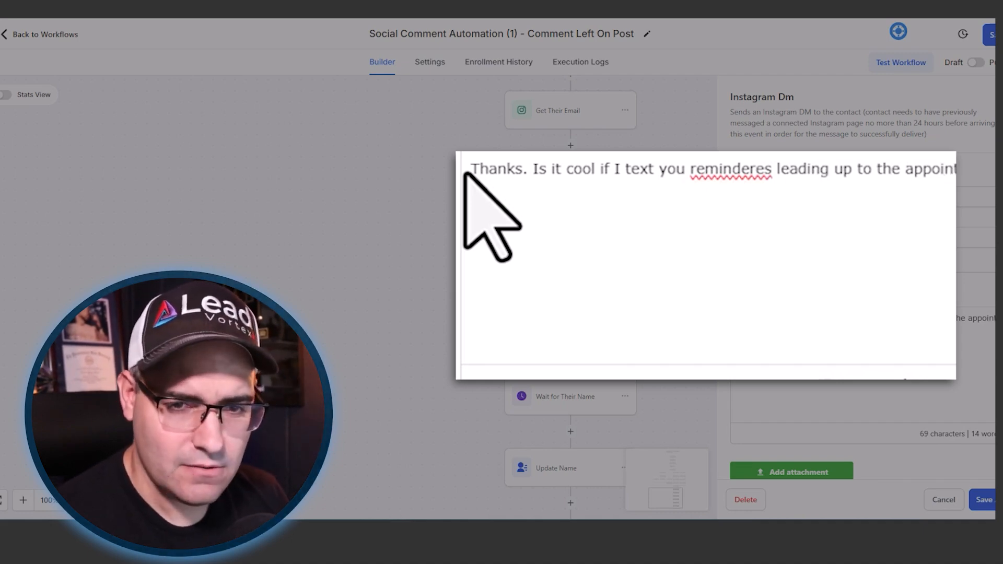
pyautogui.write('men')
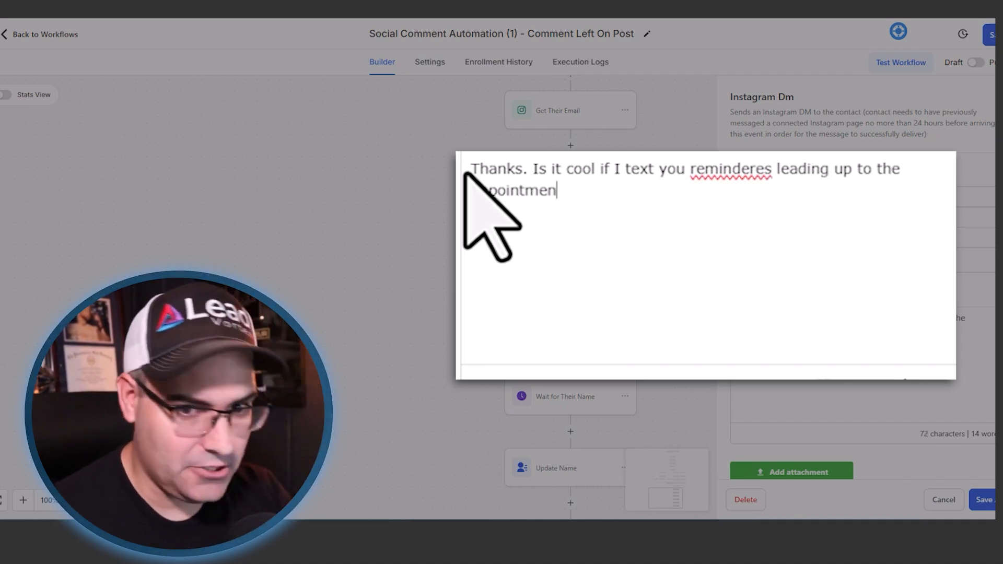
pyautogui.press('BackSpace')
pyautogui.press('BackSpace')
pyautogui.press('BackSpace')
pyautogui.press('BackSpace')
pyautogui.press('BackSpace')
pyautogui.press('BackSpace')
pyautogui.press('BackSpace')
pyautogui.press('BackSpace')
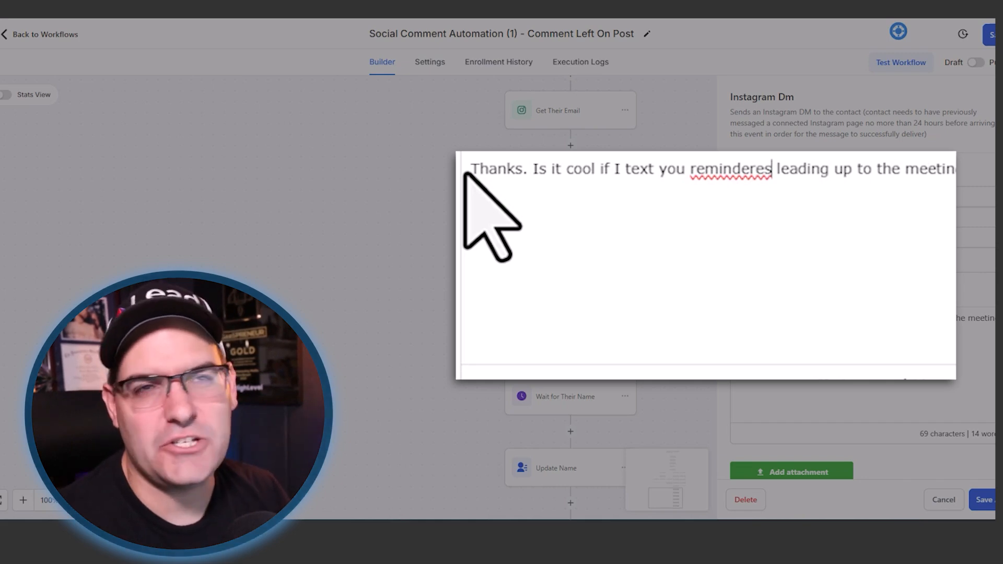
pyautogui.press('BackSpace')
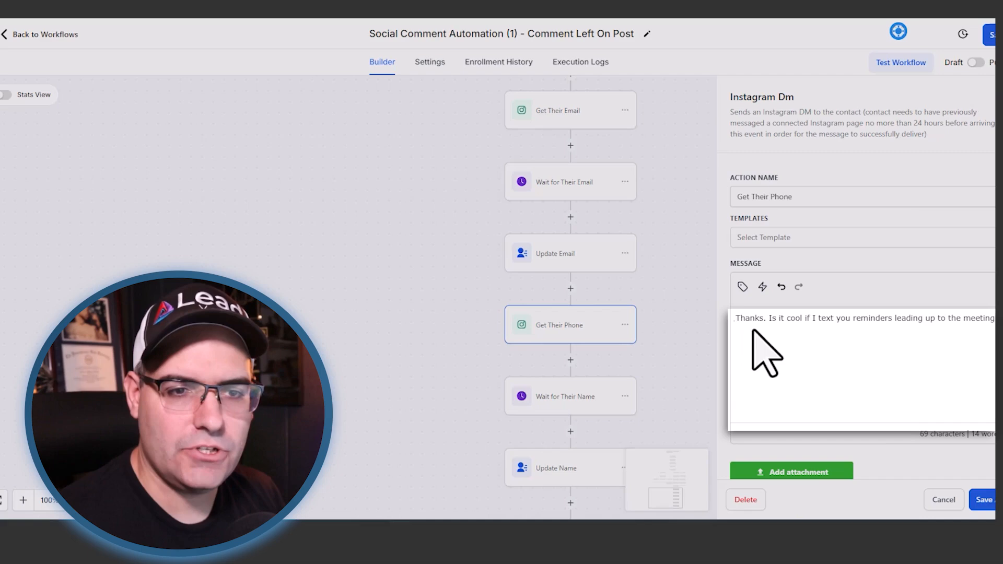
pyautogui.click(676, 425)
# - Rename the wait action after Get Their Phone as Wait for Reply, and enable its timeout at 5 minutes
pyautogui.scroll(-1, 653, 357)
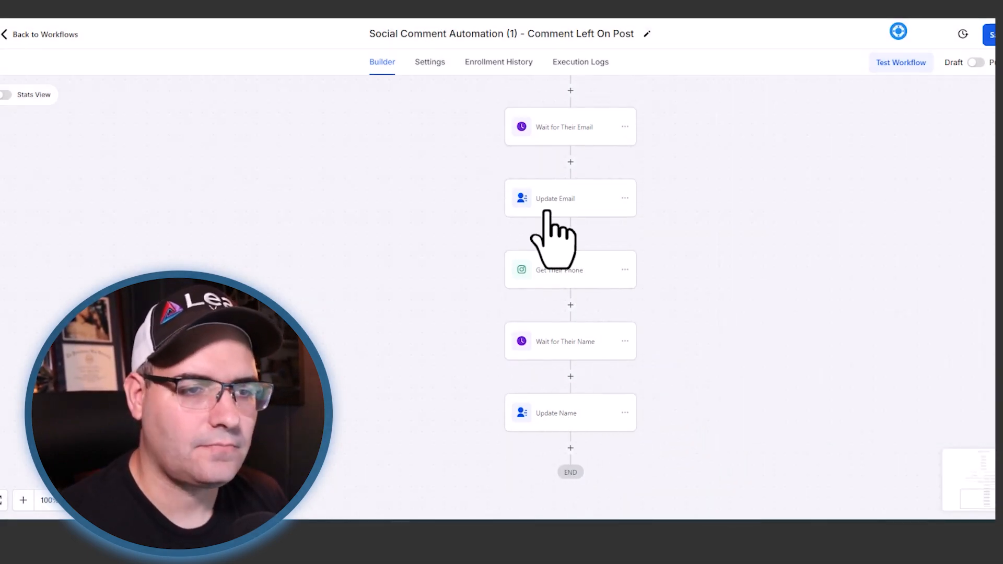
pyautogui.click(573, 349)
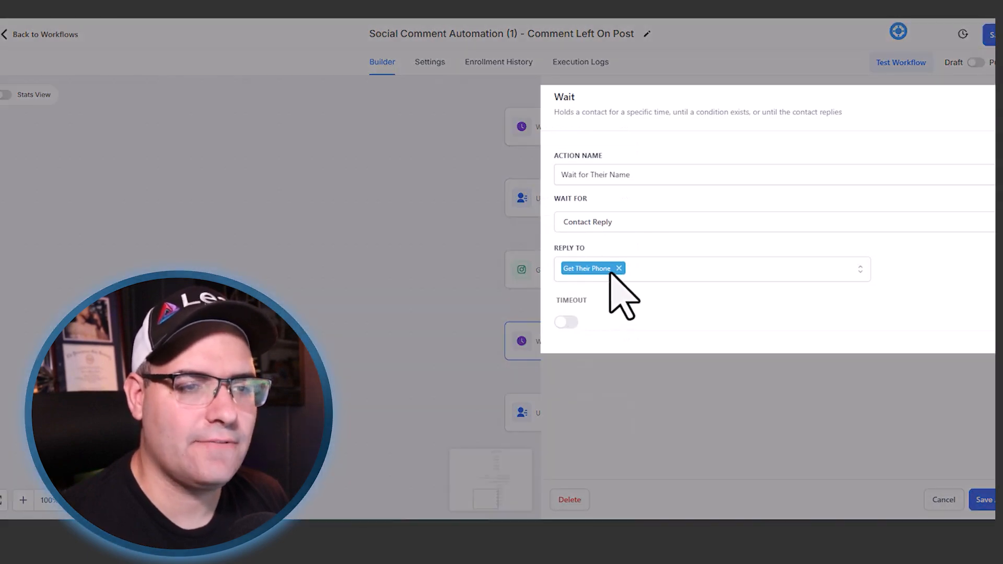
pyautogui.click(642, 176)
pyautogui.press('BackSpace')
pyautogui.press('BackSpace')
pyautogui.press('BackSpace')
pyautogui.press('BackSpace')
pyautogui.press('BackSpace')
pyautogui.press('BackSpace')
pyautogui.press('BackSpace')
pyautogui.press('BackSpace')
pyautogui.press('BackSpace')
pyautogui.press('BackSpace')
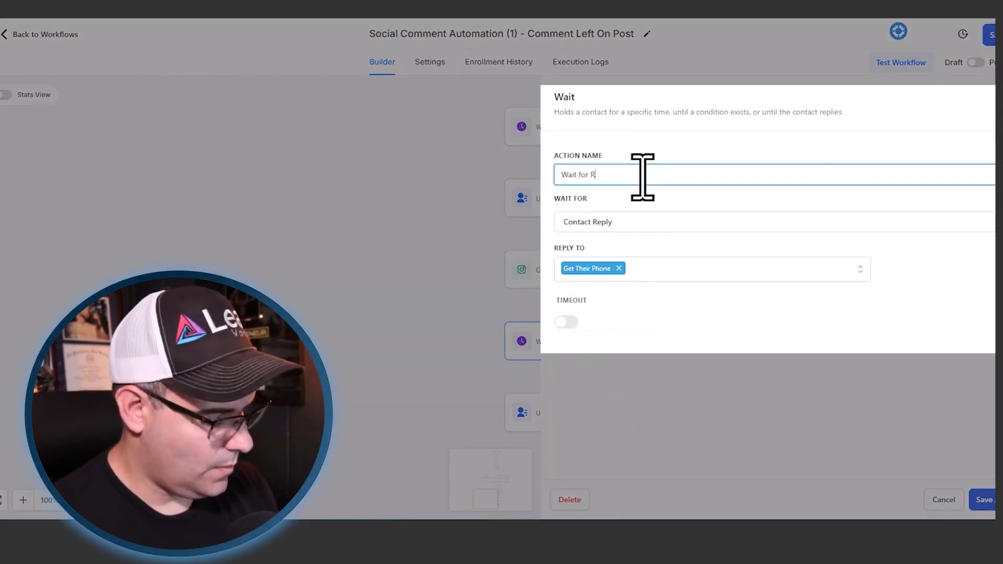
pyautogui.write('REply')
pyautogui.click(601, 173)
pyautogui.press('BackSpace')
pyautogui.write('eply')
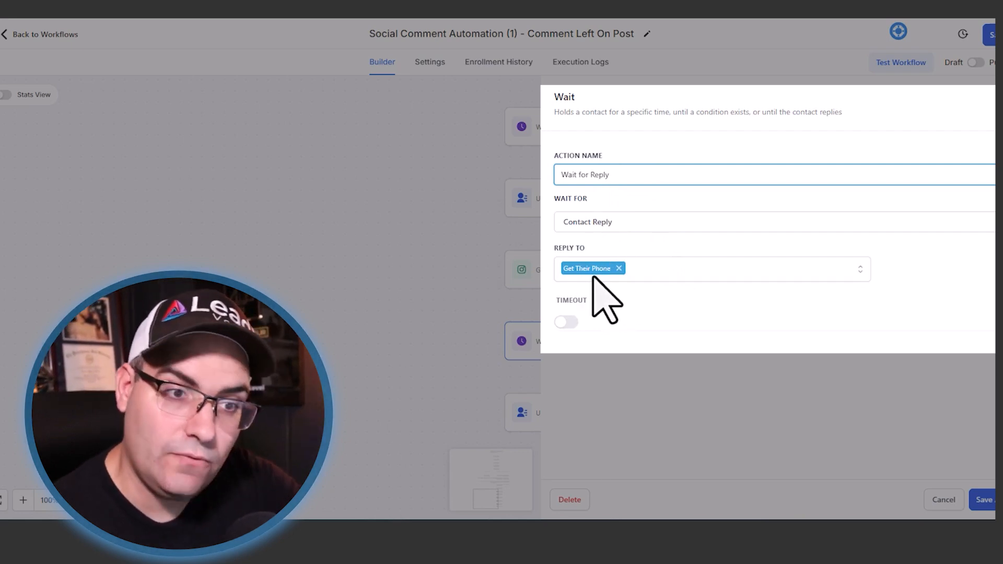
pyautogui.click(565, 322)
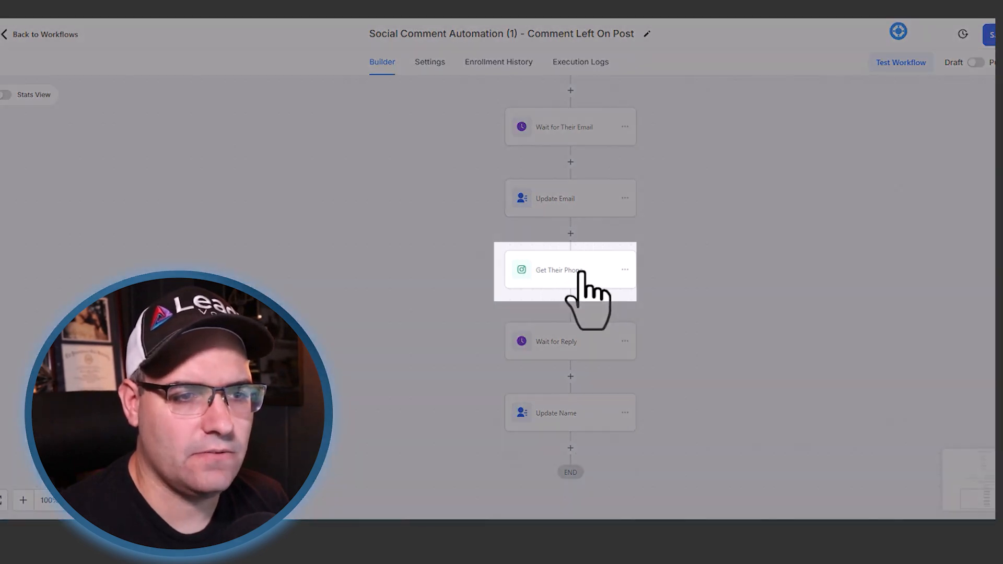
# - Rename the Get Their Phone action as Get Consent To Text and save it
pyautogui.click(573, 276)
pyautogui.moveTo(813, 193); pyautogui.dragTo(752, 194)
pyautogui.write('Co')
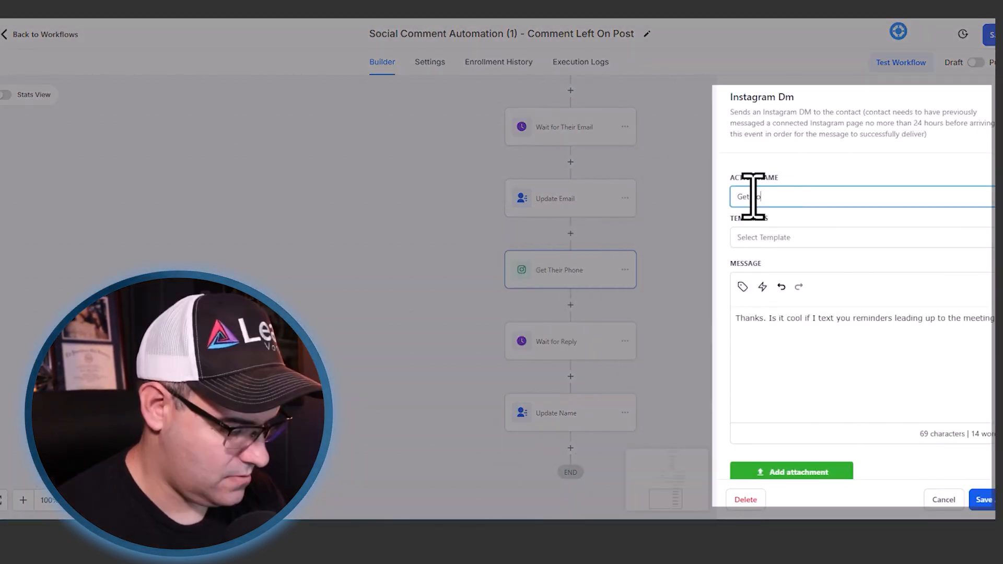
pyautogui.write('nsent To TExt')
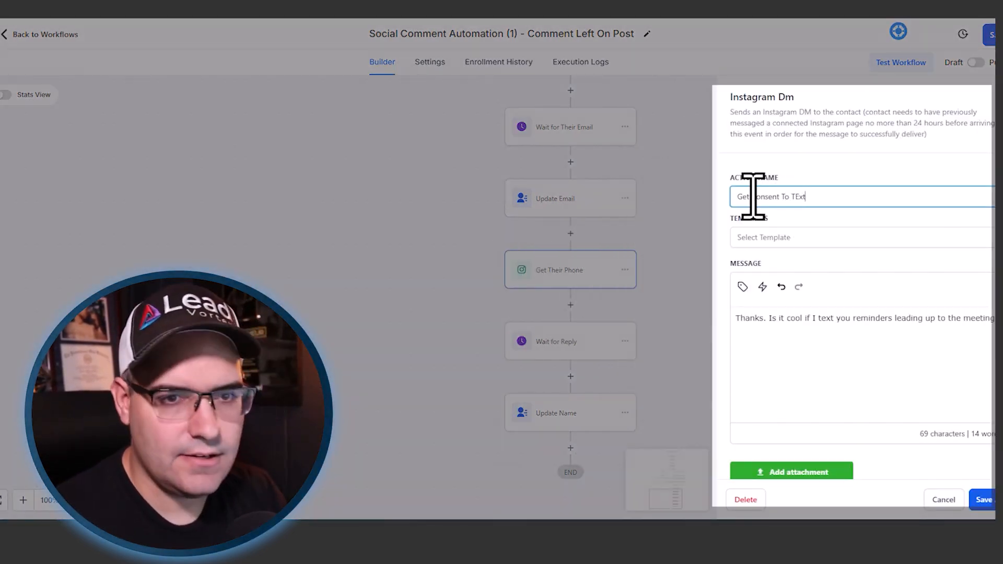
pyautogui.press('BackSpace')
pyautogui.press('BackSpace')
pyautogui.press('BackSpace')
pyautogui.write('ext')
pyautogui.click(988, 500)
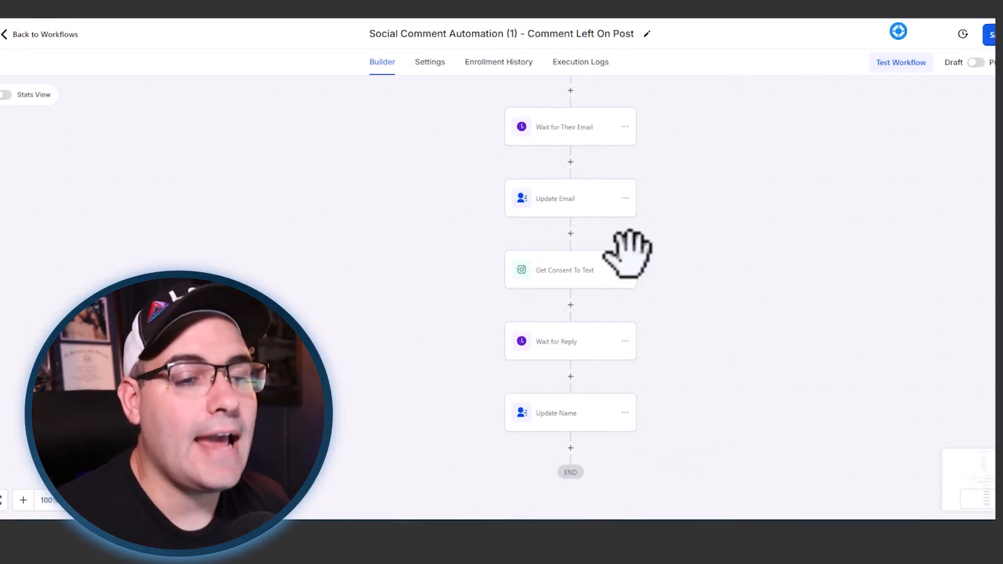
# - Check the Get Consent To Text message and which message the Wait for Reply action waits on
pyautogui.click(567, 270)
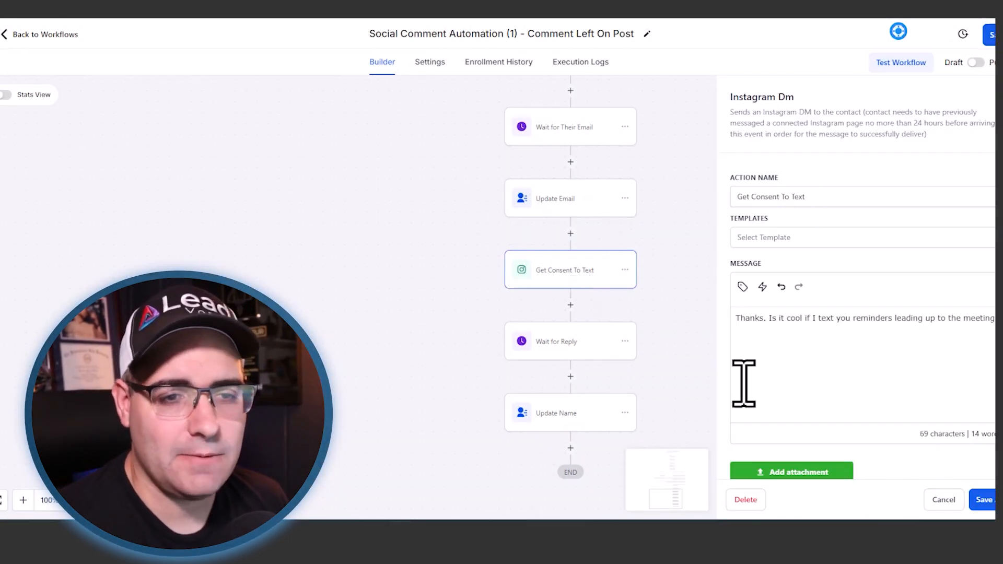
pyautogui.click(935, 500)
pyautogui.click(546, 340)
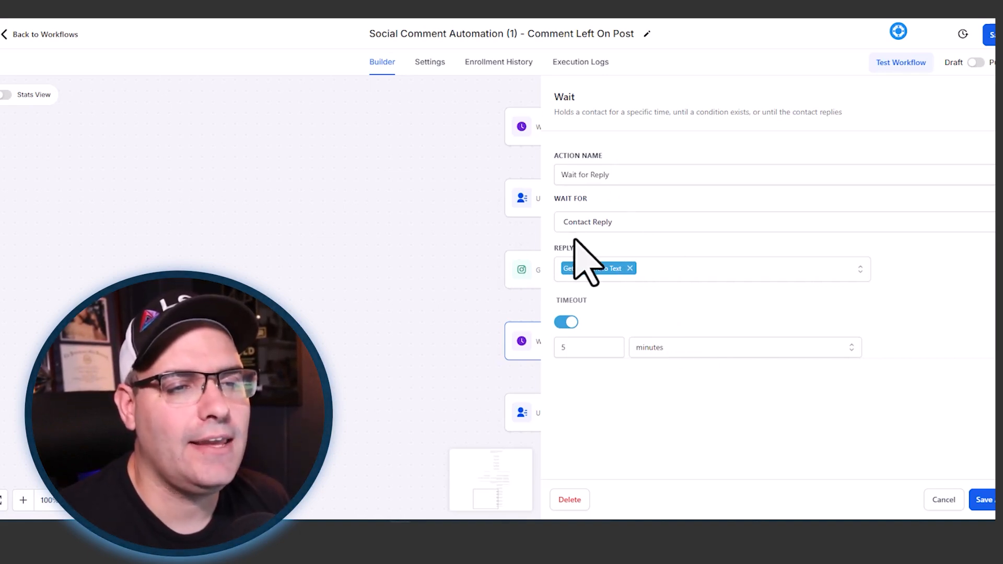
pyautogui.click(929, 506)
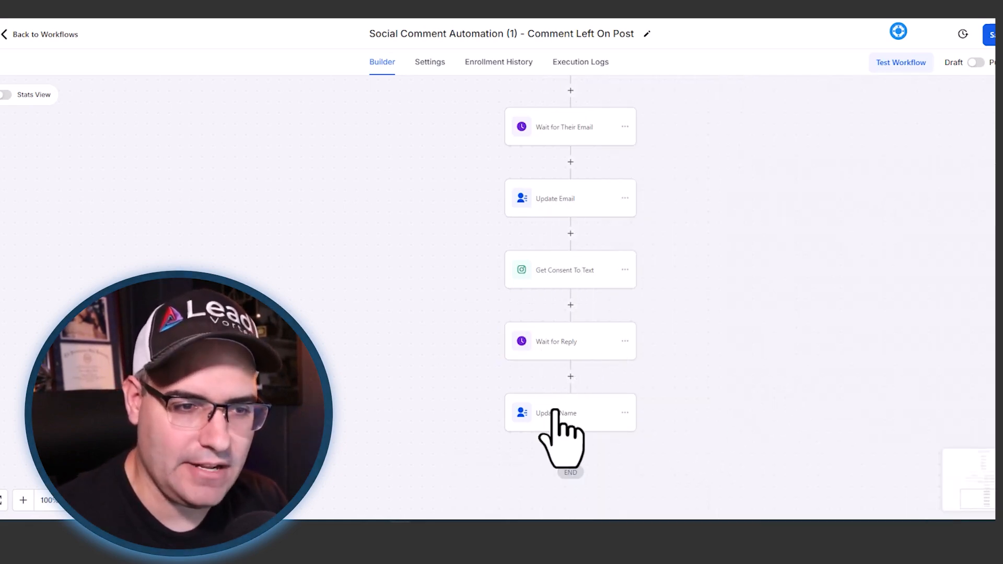
# - Delete all actions from the Update Name action onward, after Wait for Reply
pyautogui.click(625, 413)
pyautogui.moveTo(666, 496)
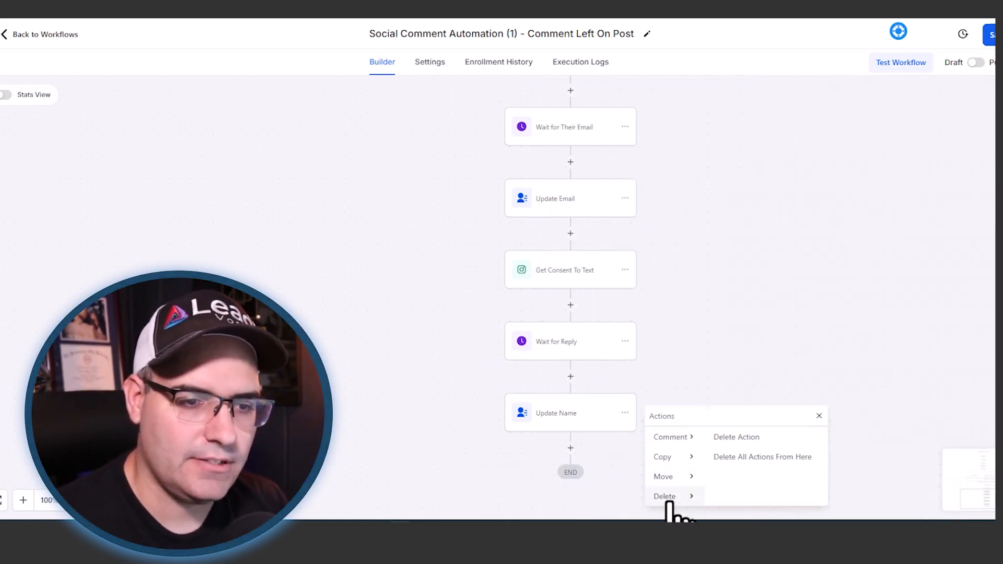
pyautogui.click(743, 458)
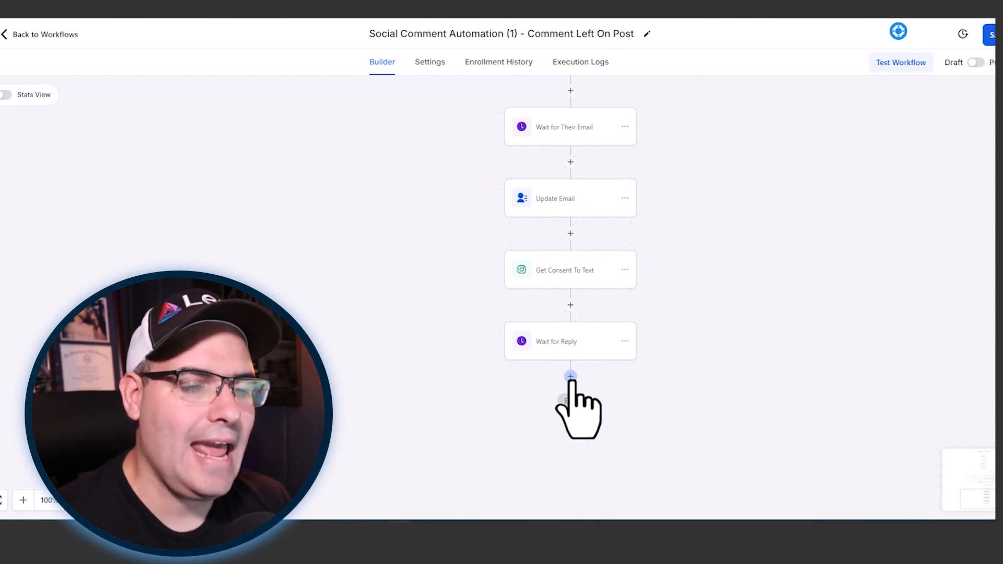
# - Add an If / Else condition after Wait for Reply named "Did They Respond?" and name its first branch "Yes, we can text"
pyautogui.click(571, 376)
pyautogui.write('if')
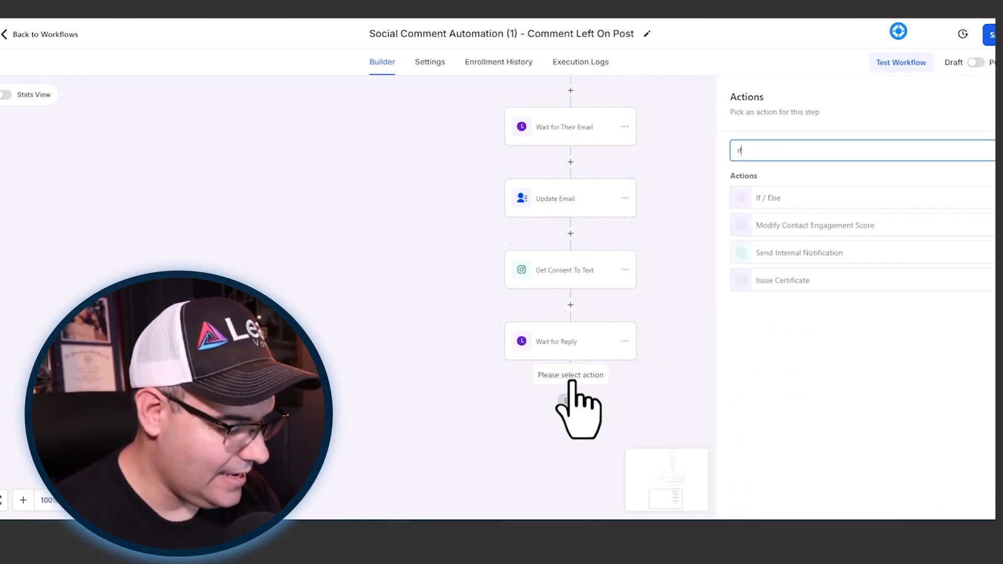
pyautogui.click(779, 197)
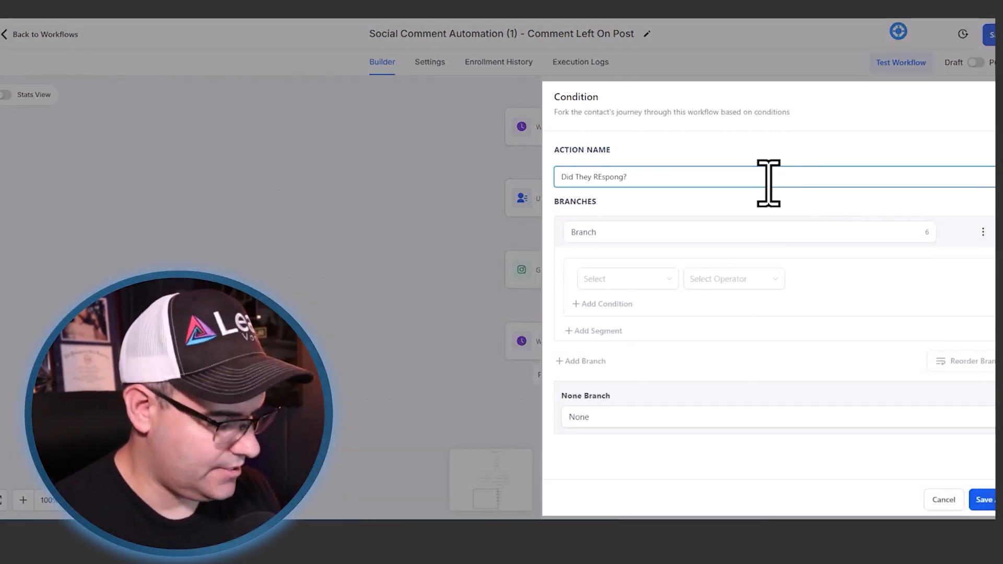
pyautogui.click(682, 235)
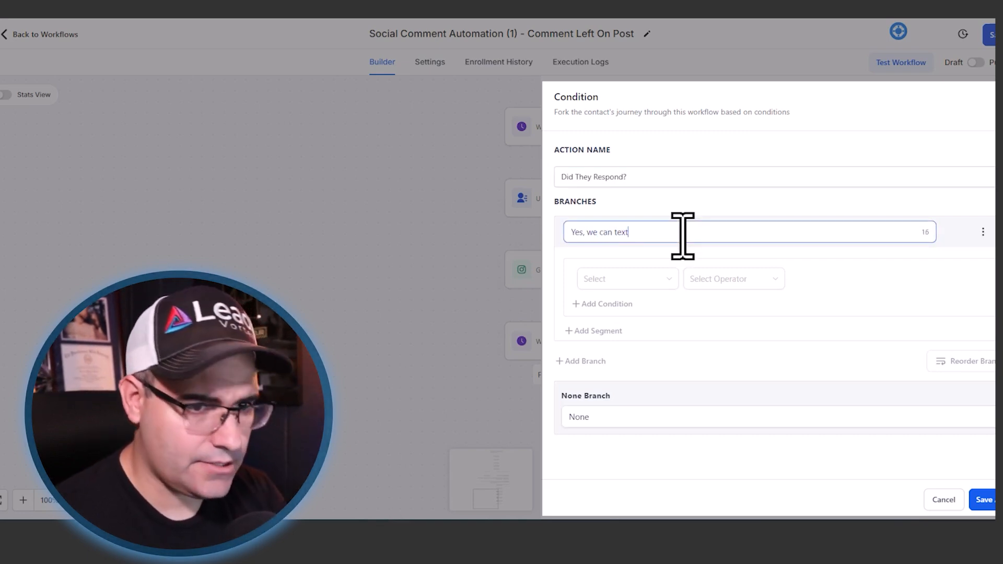
# - Set the "Yes, we can text" branch to require Contact replied True and Intent type Is Positive/Yes
pyautogui.click(605, 281)
pyautogui.click(594, 339)
pyautogui.click(698, 307)
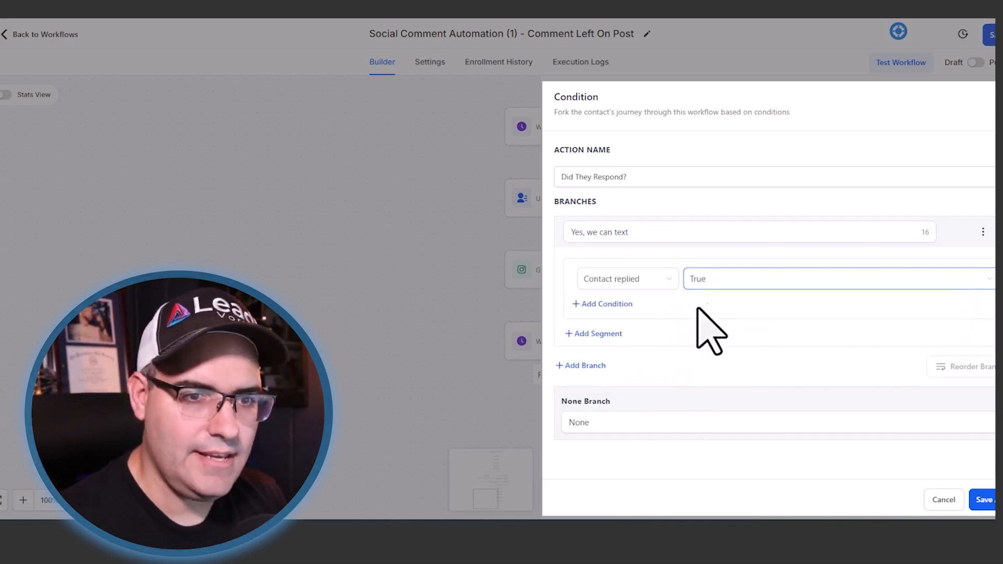
pyautogui.click(603, 304)
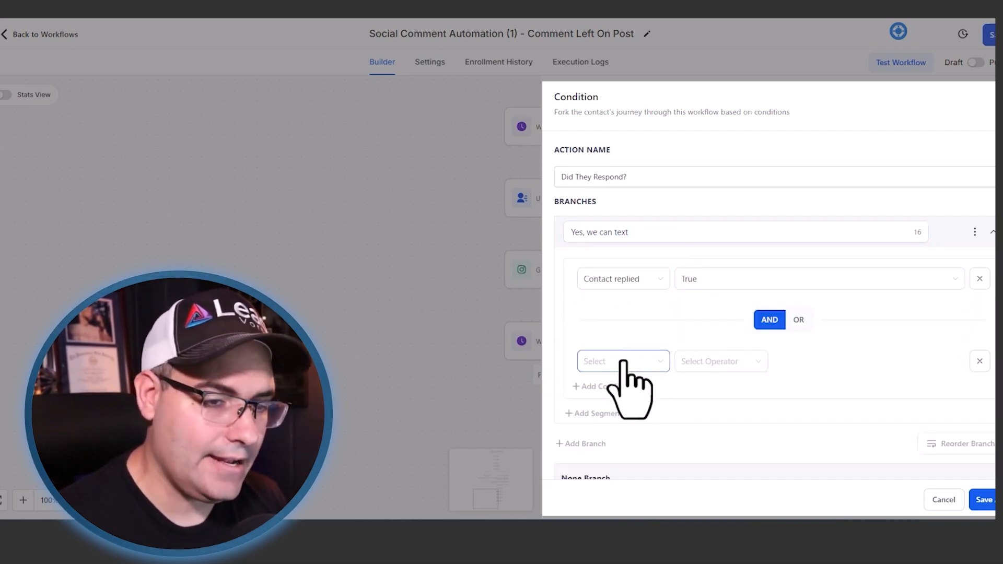
pyautogui.click(621, 362)
pyautogui.click(609, 424)
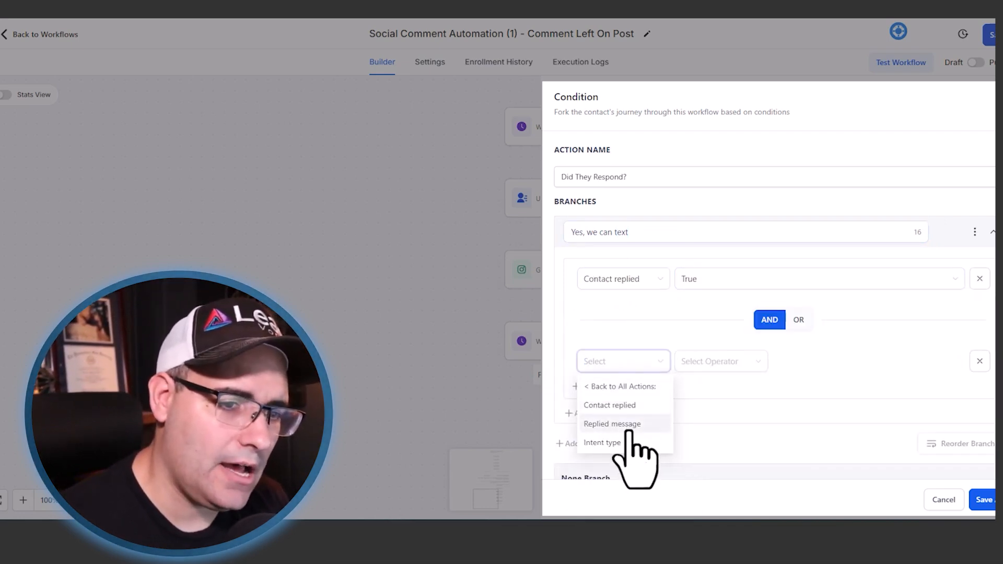
pyautogui.click(613, 443)
pyautogui.click(724, 367)
pyautogui.click(721, 387)
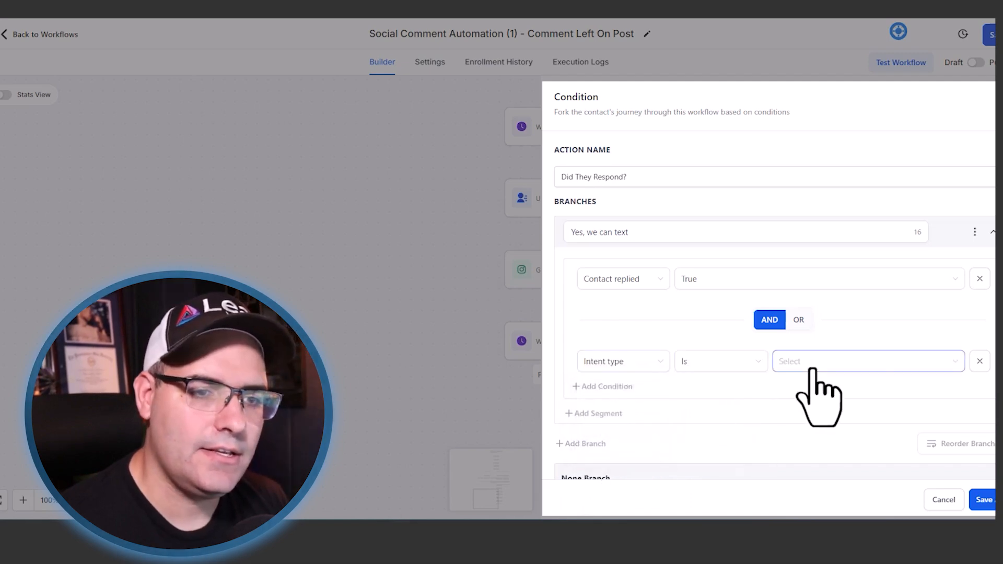
pyautogui.click(816, 368)
pyautogui.click(811, 386)
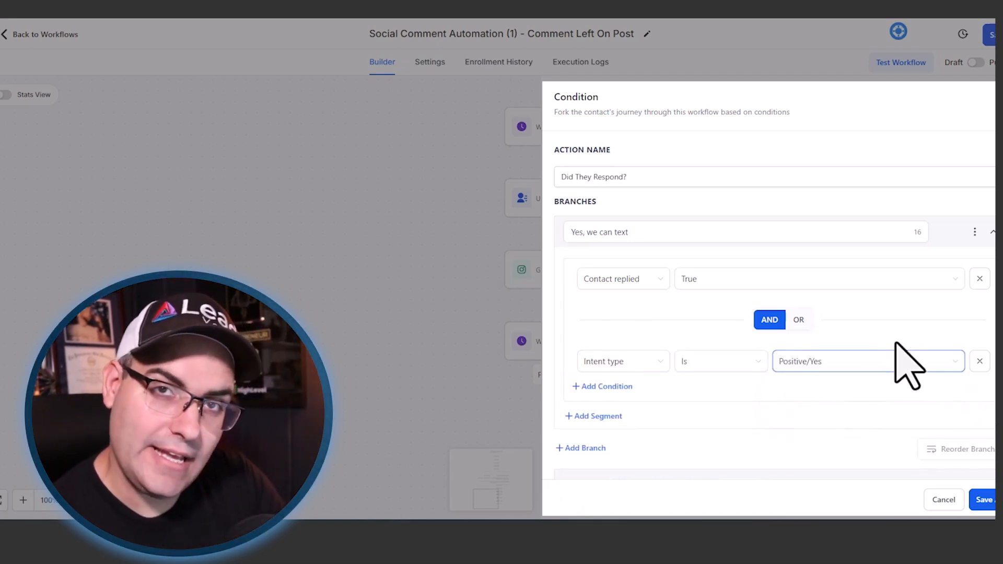
# - Add a second branch to the Did They Respond? condition and name it "Yes, we CAN'T Text"
pyautogui.click(583, 448)
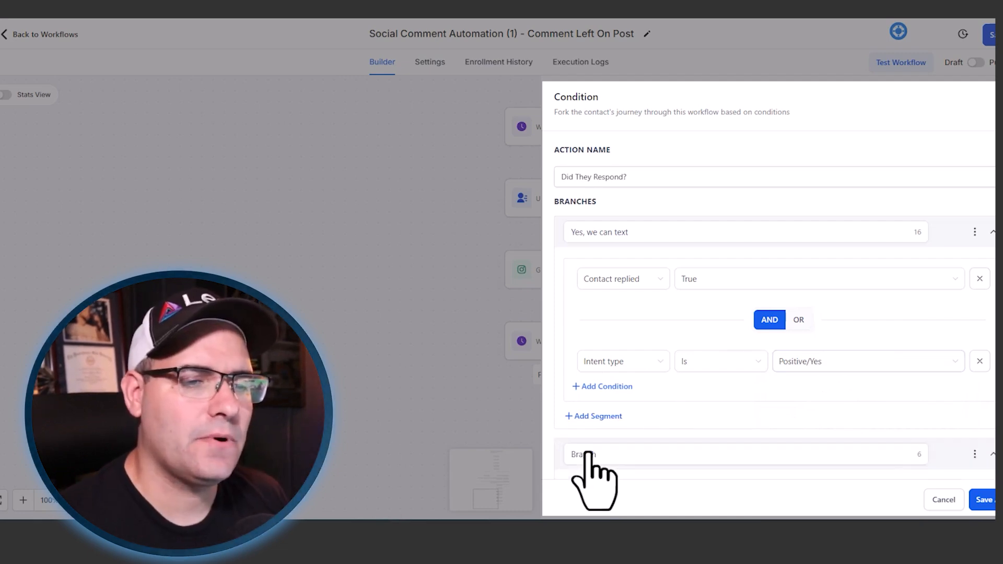
pyautogui.scroll(-2, 588, 454)
pyautogui.tripleClick(622, 343)
pyautogui.write("Yes, we CAN'T Text")
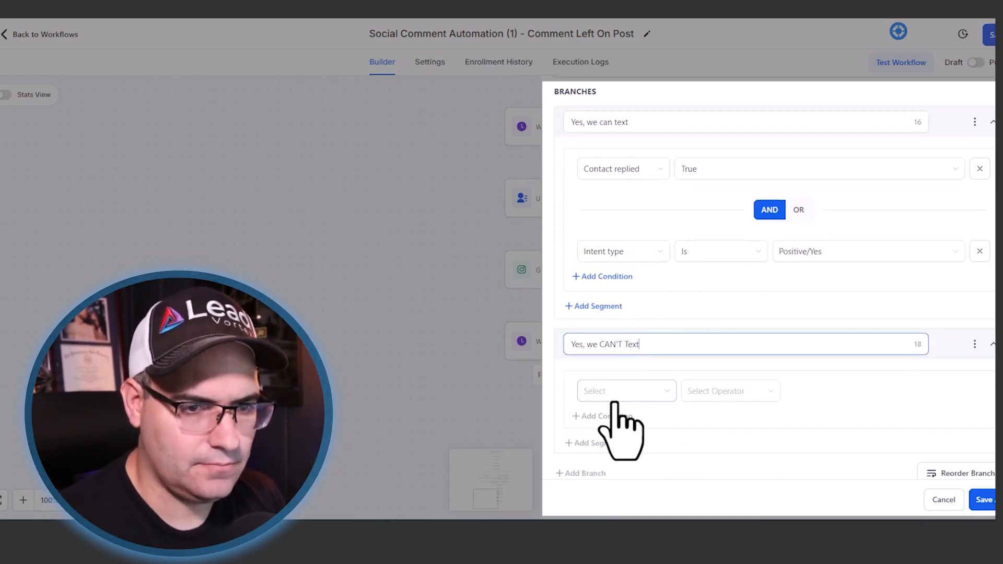
# - Set the "Yes, we CAN'T Text" branch to require Contact replied True and Intent type Is Negative/No
pyautogui.click(612, 396)
pyautogui.click(609, 286)
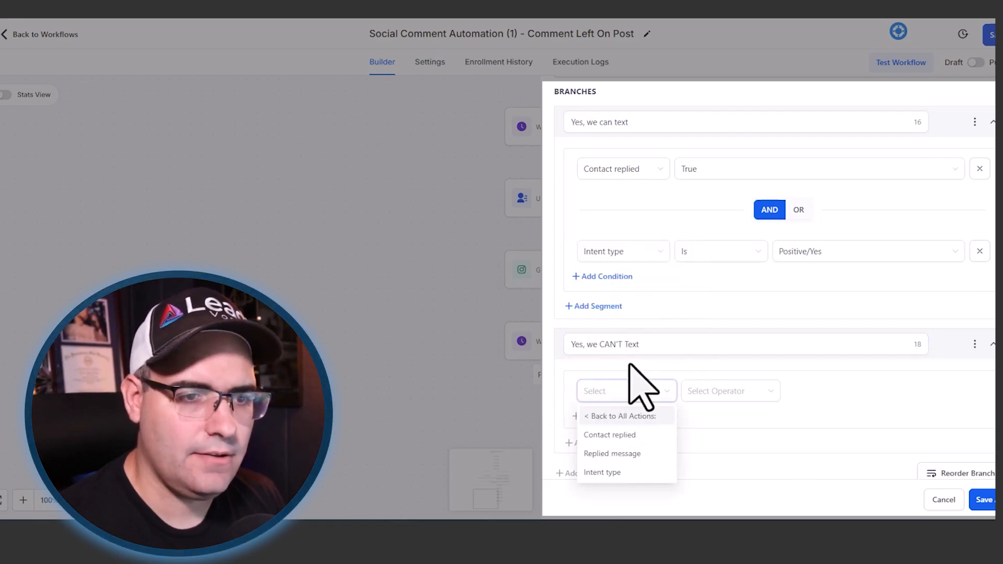
pyautogui.click(625, 438)
pyautogui.click(679, 389)
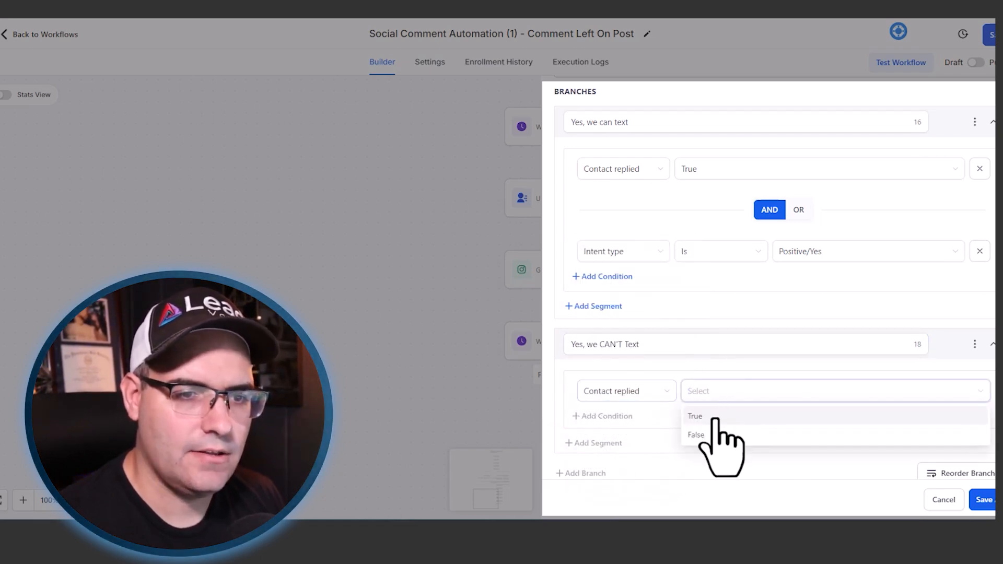
pyautogui.click(710, 418)
pyautogui.click(597, 445)
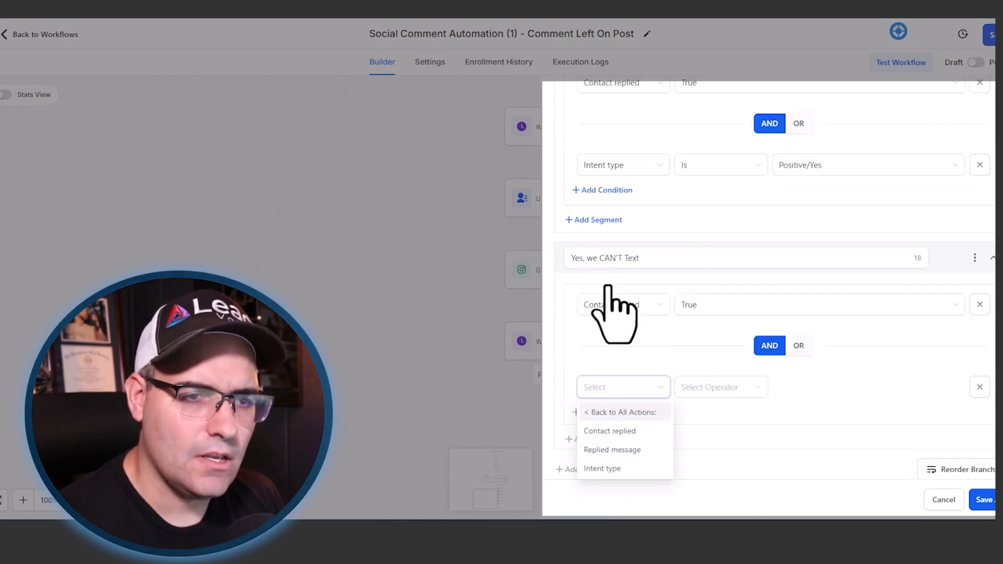
pyautogui.click(615, 469)
pyautogui.click(720, 387)
pyautogui.click(726, 410)
pyautogui.click(788, 387)
pyautogui.click(801, 431)
# - Review the first branch's name and rename the second branch as "Yes, but we CAN'T Text"
pyautogui.scroll(3, 788, 308)
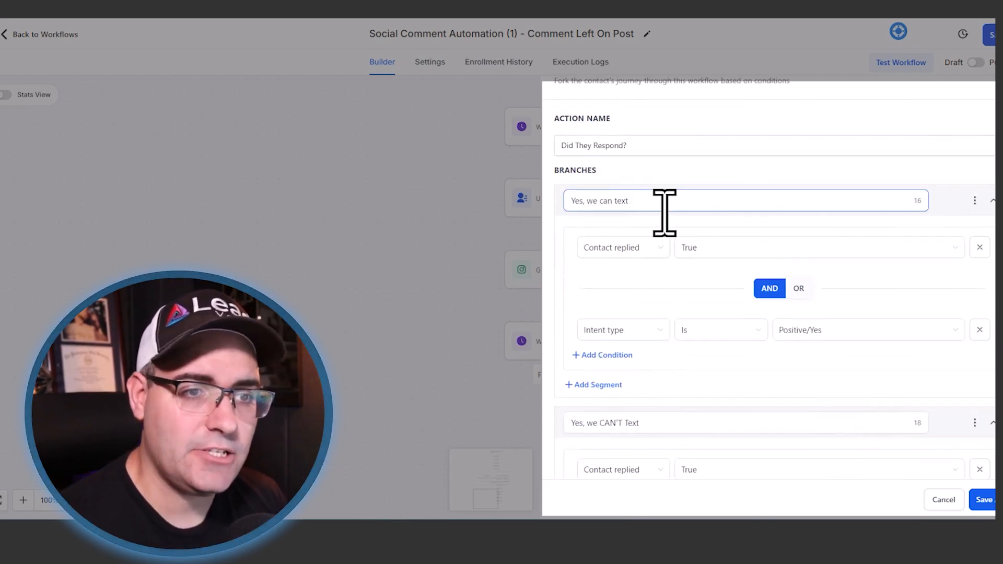
pyautogui.scroll(-3, 649, 354)
pyautogui.click(598, 258)
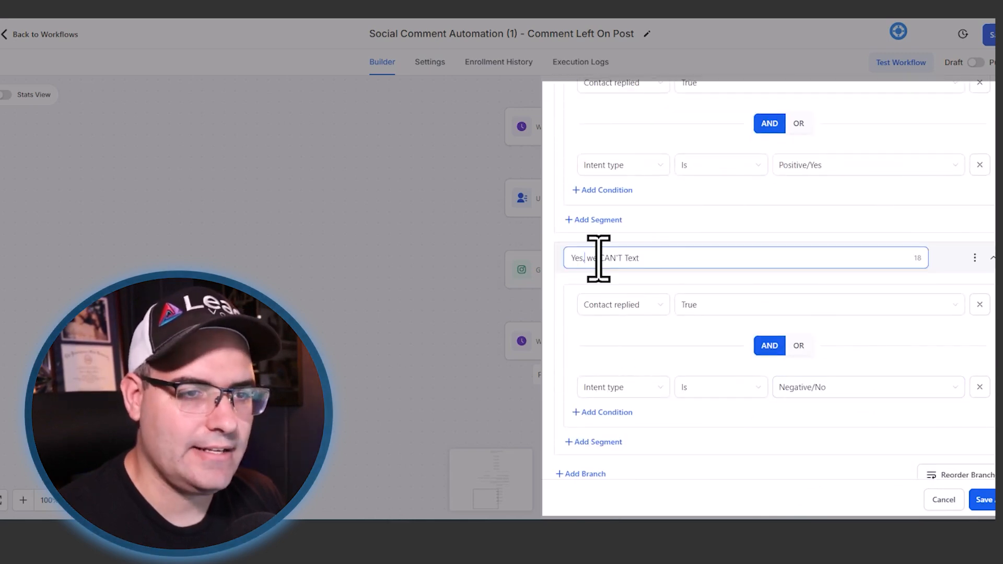
pyautogui.write('but')
# - Rename the None branch as "No Reply" and save the Did They Respond? condition
pyautogui.scroll(-2, 649, 303)
pyautogui.click(598, 454)
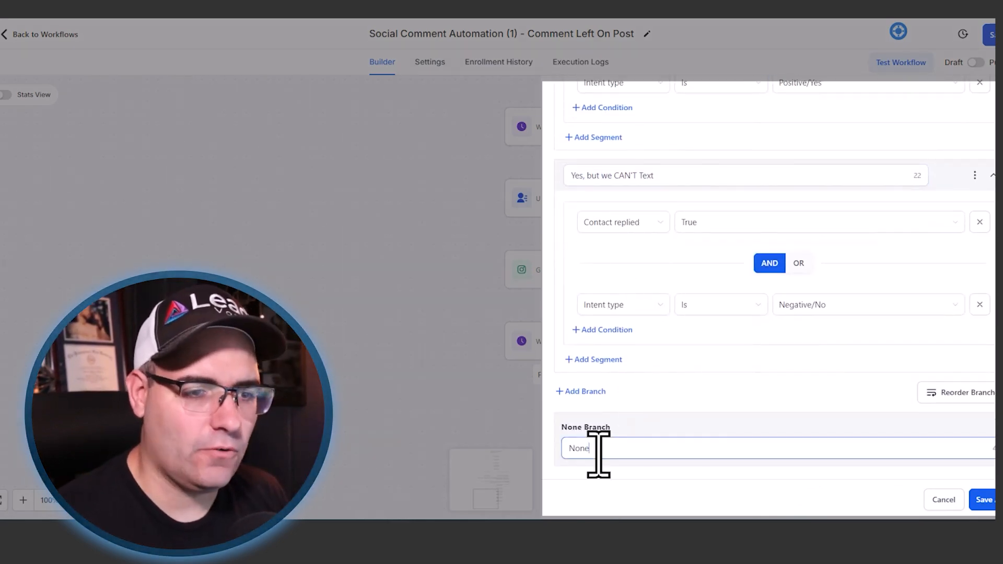
pyautogui.write('Reply')
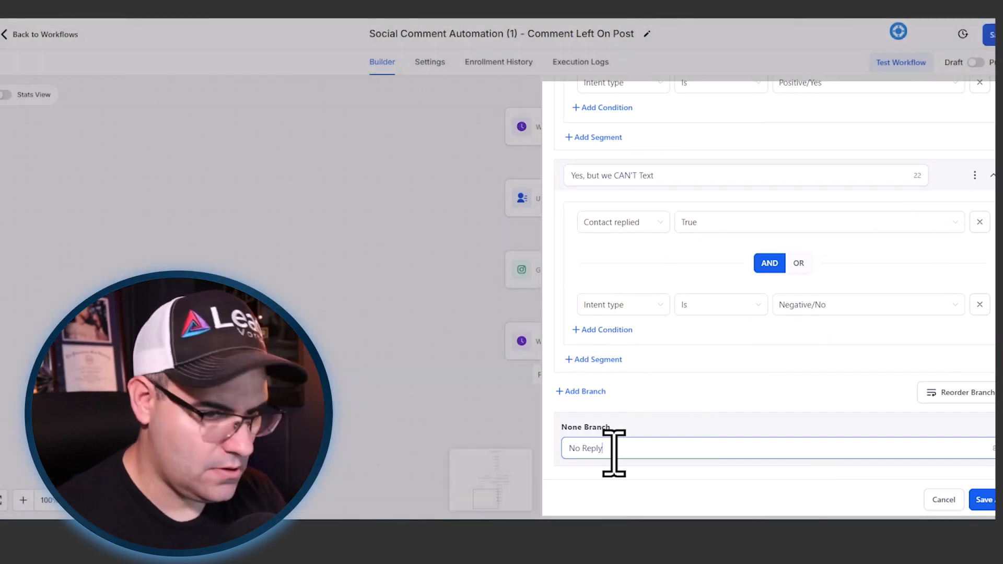
pyautogui.click(984, 500)
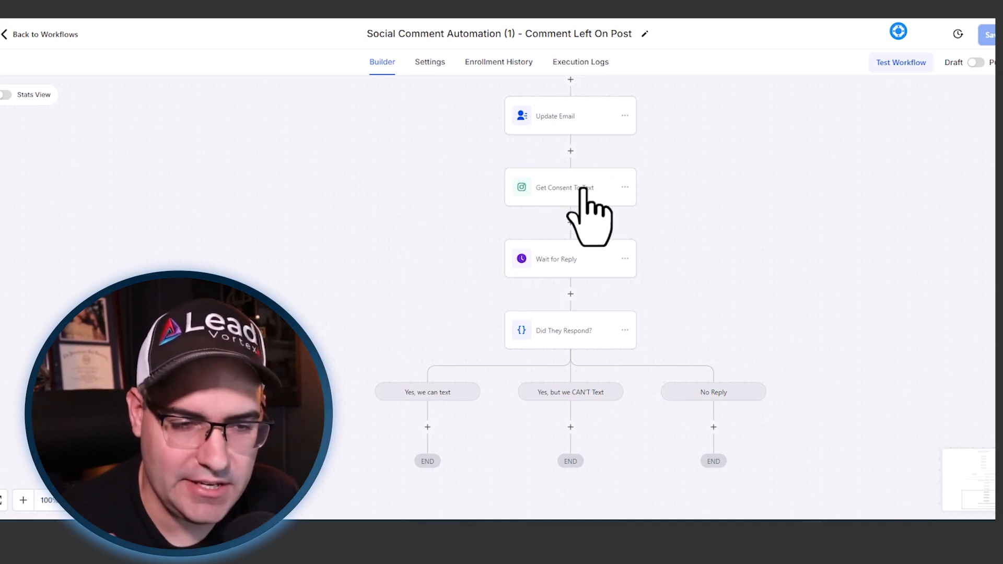
pyautogui.scroll(-2, 582, 190)
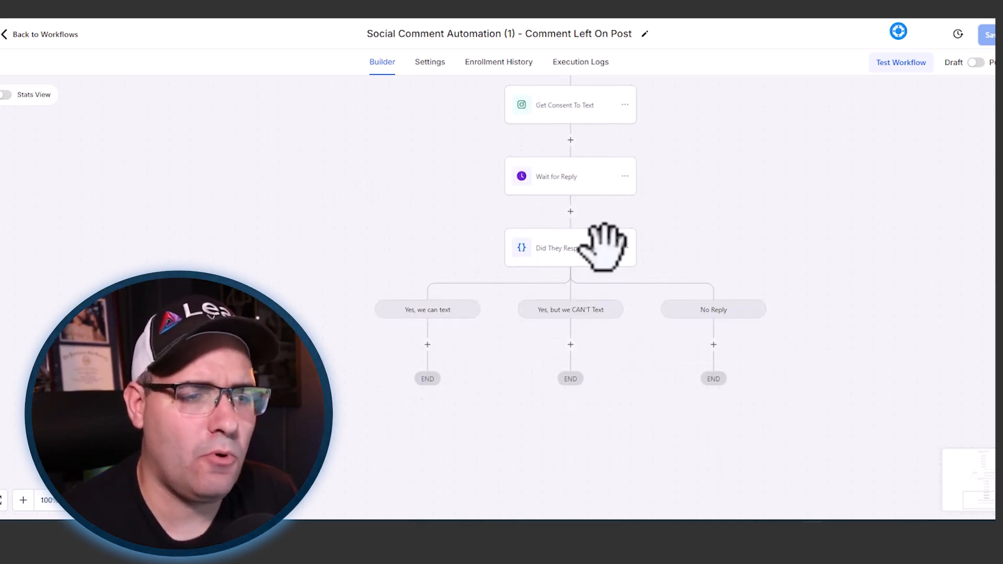
# - Add an Instagram DM named "Get Phone" to the "Yes, we can text" branch with the message "Awesome what is your number?" and save it
pyautogui.scroll(2, 428, 353)
pyautogui.scroll(-2, 427, 354)
pyautogui.click(428, 345)
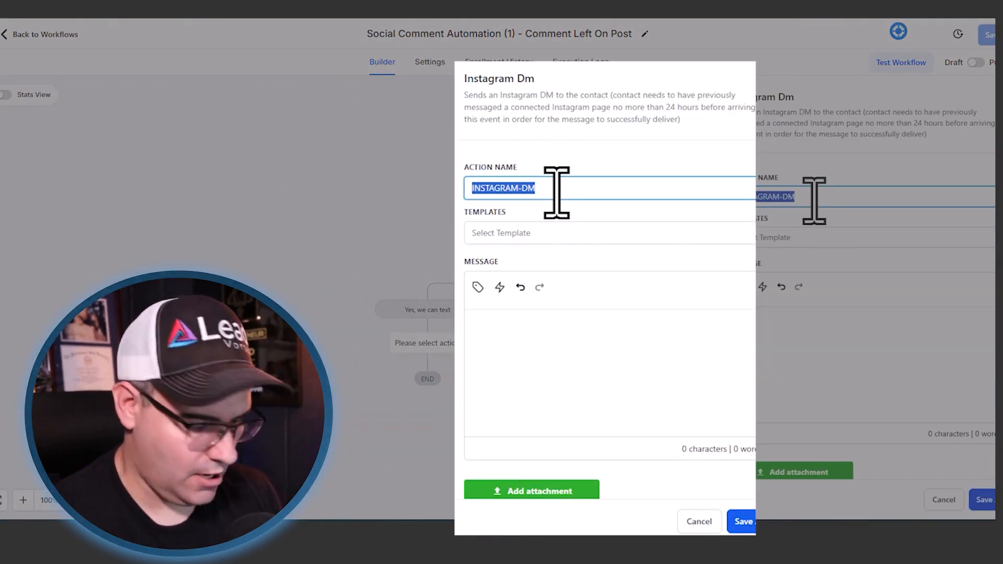
pyautogui.write('Get Phone')
pyautogui.click(508, 337)
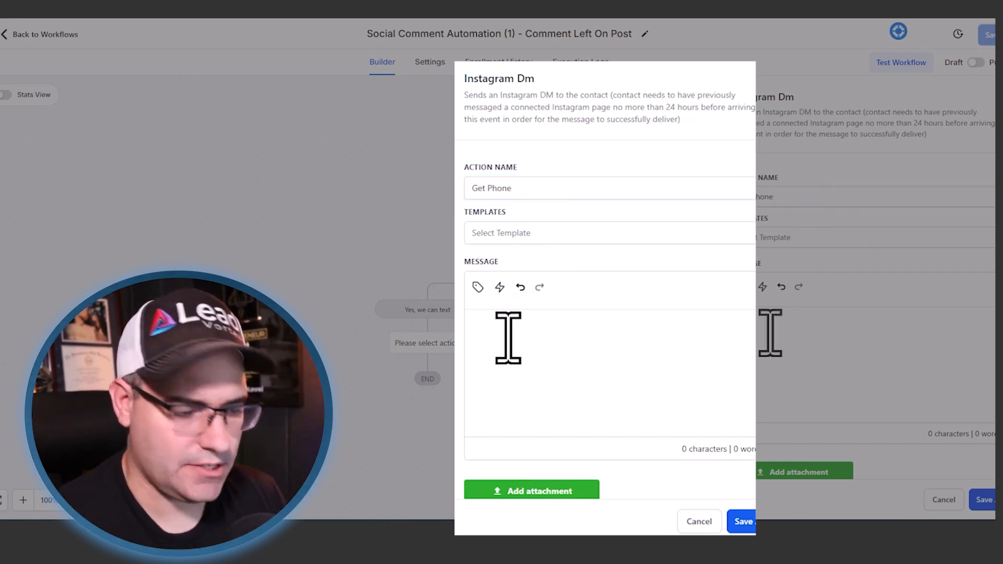
pyautogui.write('Awesome what is your number?')
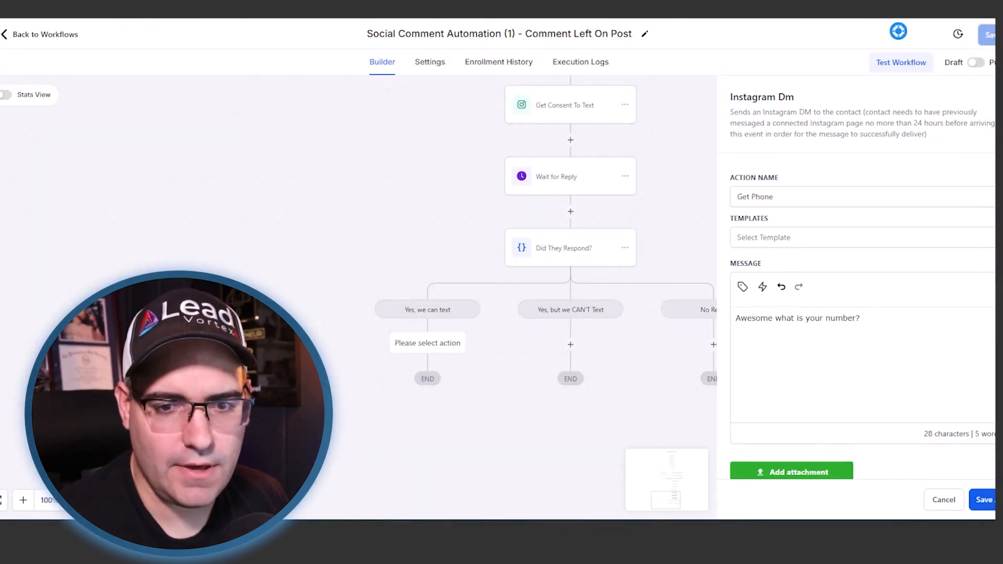
pyautogui.click(983, 500)
# - Add a Wait action after Get Phone and name it "Wait For REply"
pyautogui.click(427, 426)
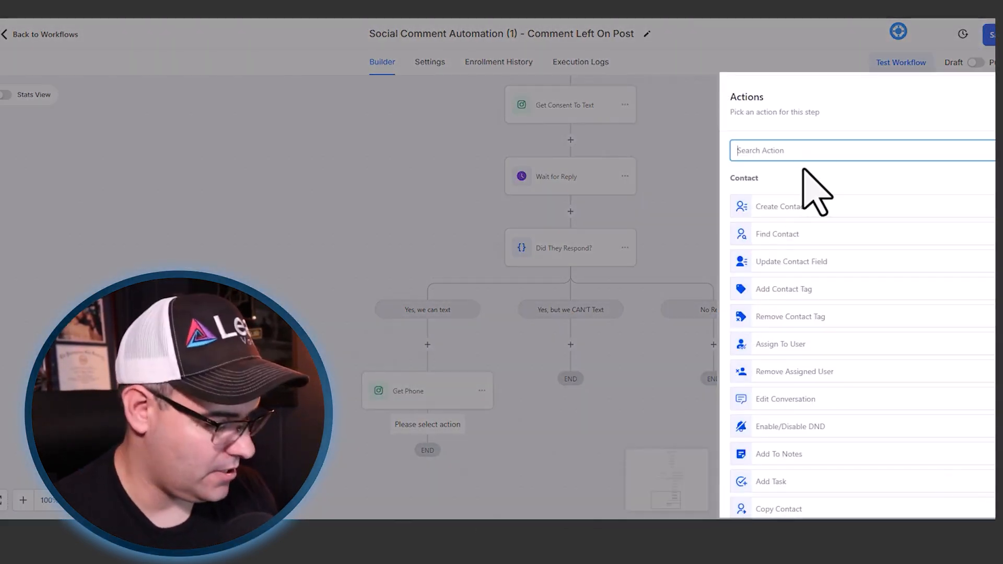
pyautogui.write('wait')
pyautogui.click(799, 197)
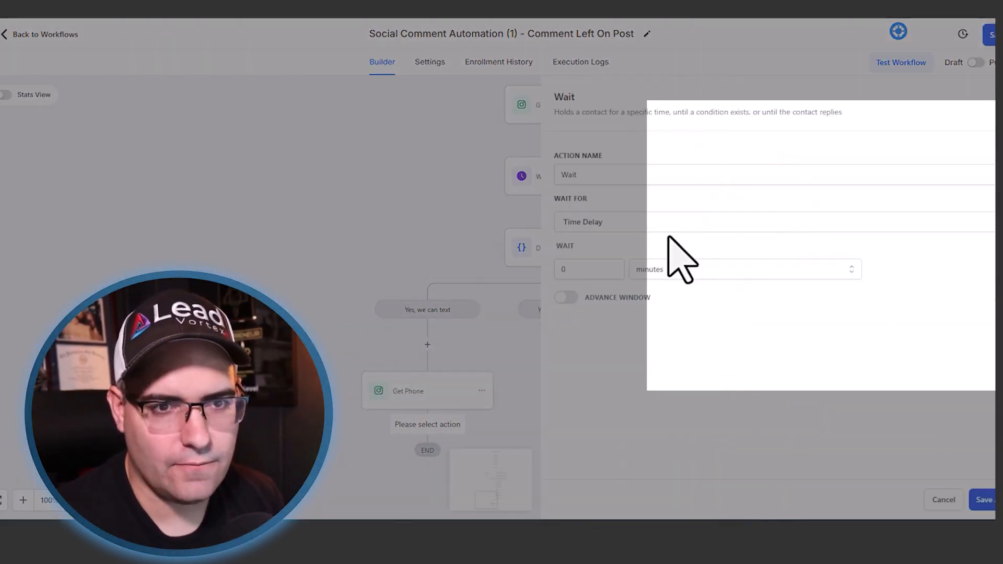
pyautogui.click(609, 175)
pyautogui.write('For REply')
# - Set the new wait to hold for a Contact Reply to the Get Phone message and save it
pyautogui.click(600, 222)
pyautogui.scroll(-4, 596, 329)
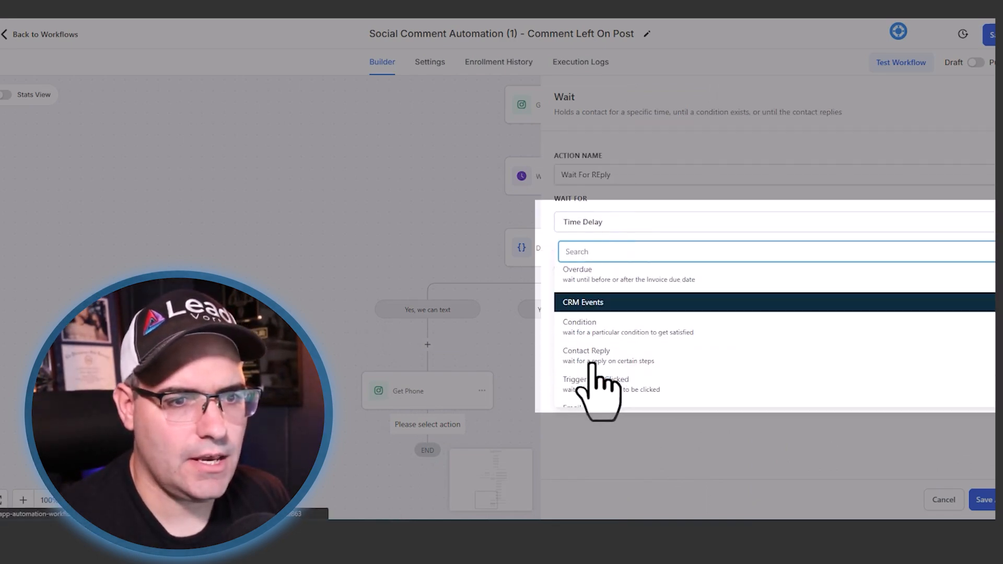
pyautogui.click(602, 335)
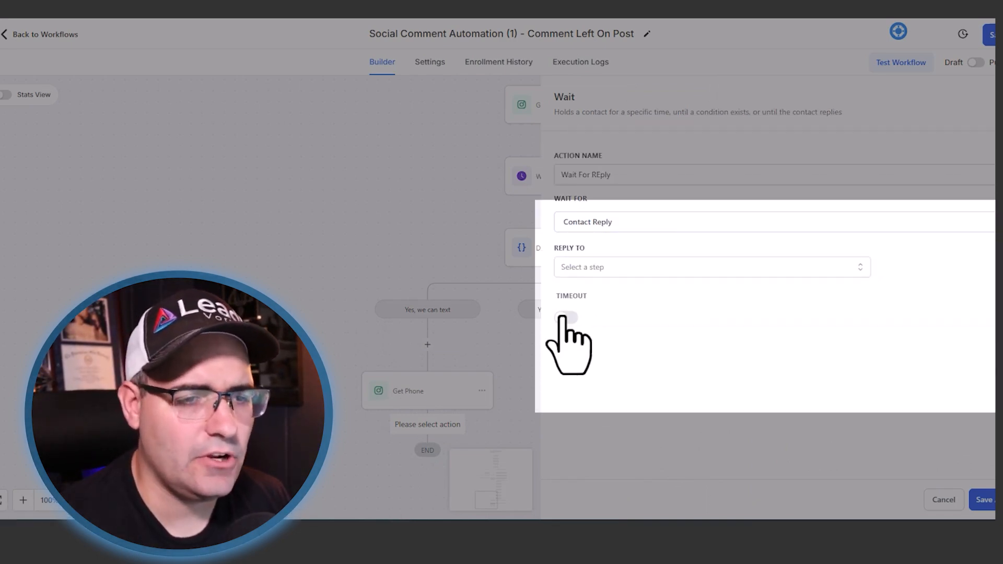
pyautogui.click(600, 268)
pyautogui.click(580, 336)
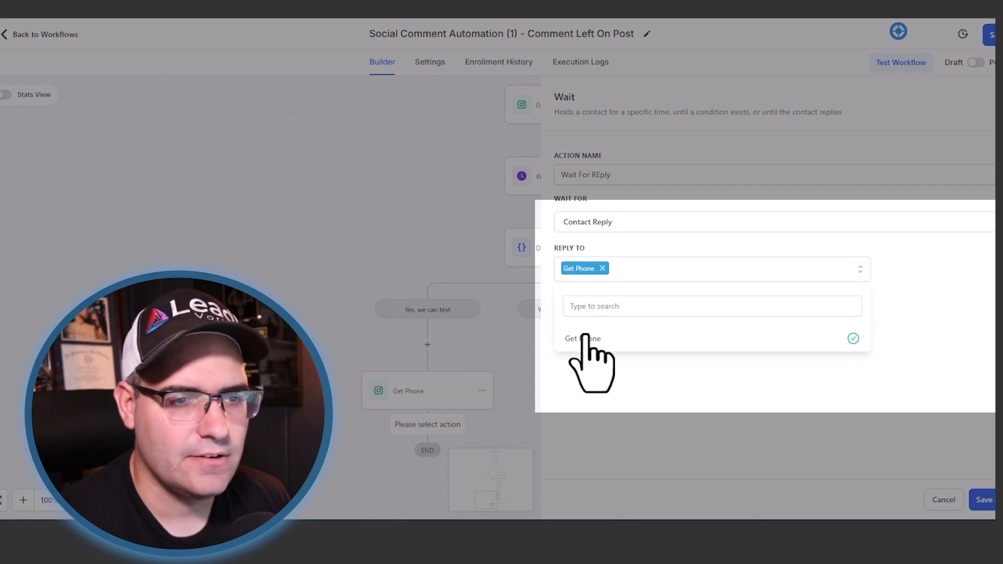
pyautogui.click(787, 412)
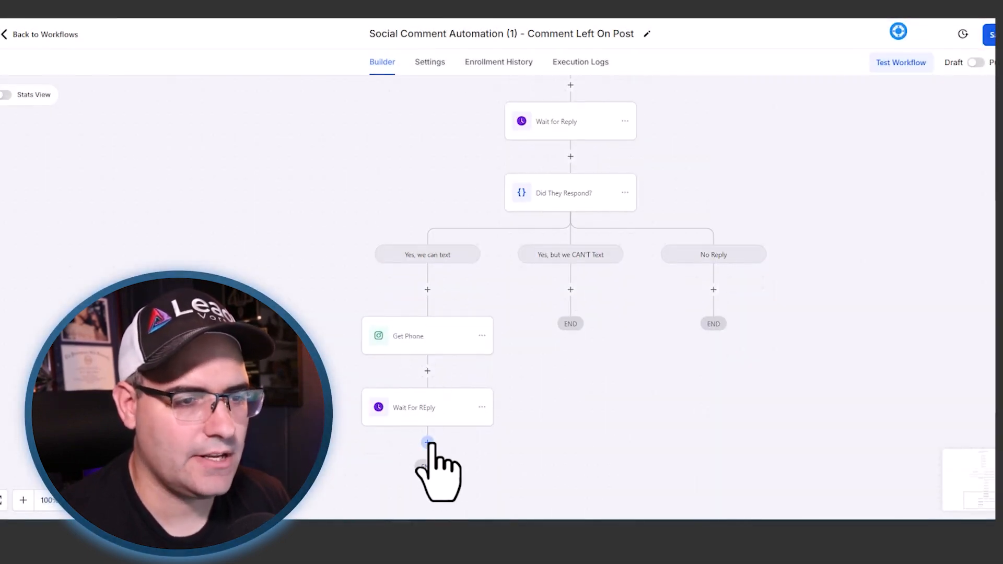
# - Add an Update Contact Field action after Wait For REply and name it "Update Phone"
pyautogui.click(427, 442)
pyautogui.click(772, 282)
pyautogui.moveTo(766, 184); pyautogui.dragTo(708, 175)
pyautogui.write('Phone')
# - Make Update Phone fill the Phone field with the {{message.body}} custom value and save the action
pyautogui.click(698, 248)
pyautogui.click(706, 269)
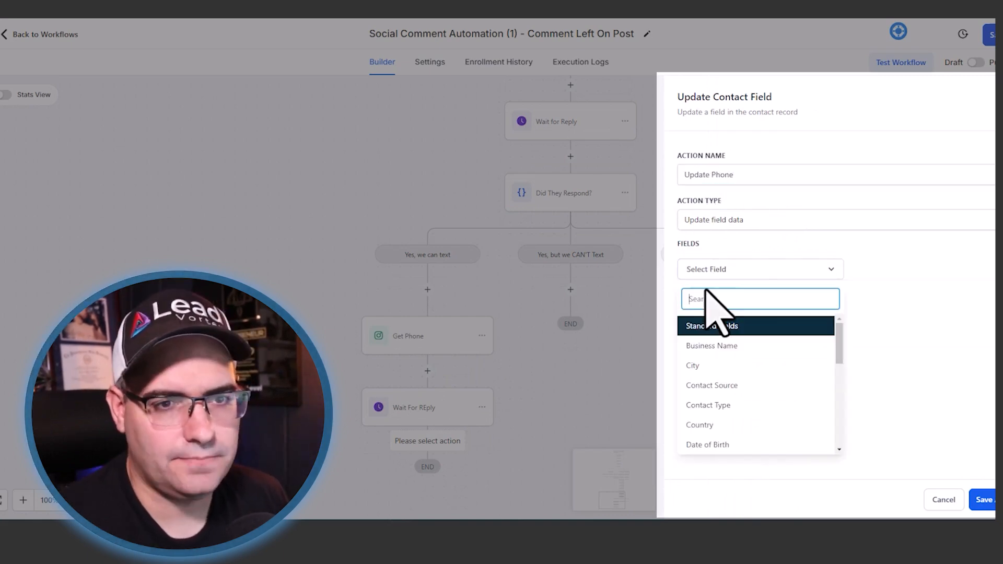
pyautogui.scroll(-5, 710, 365)
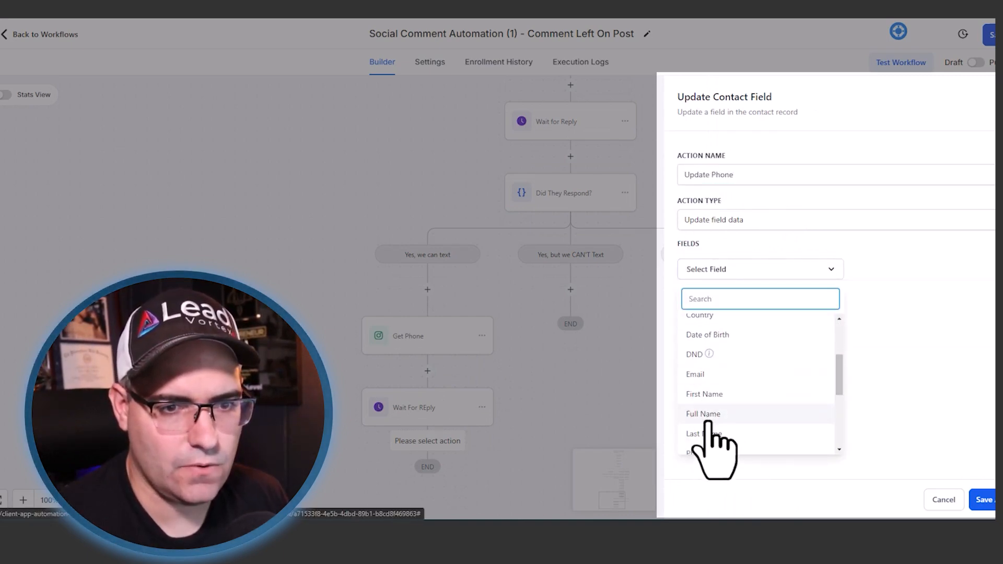
pyautogui.click(703, 450)
pyautogui.click(967, 280)
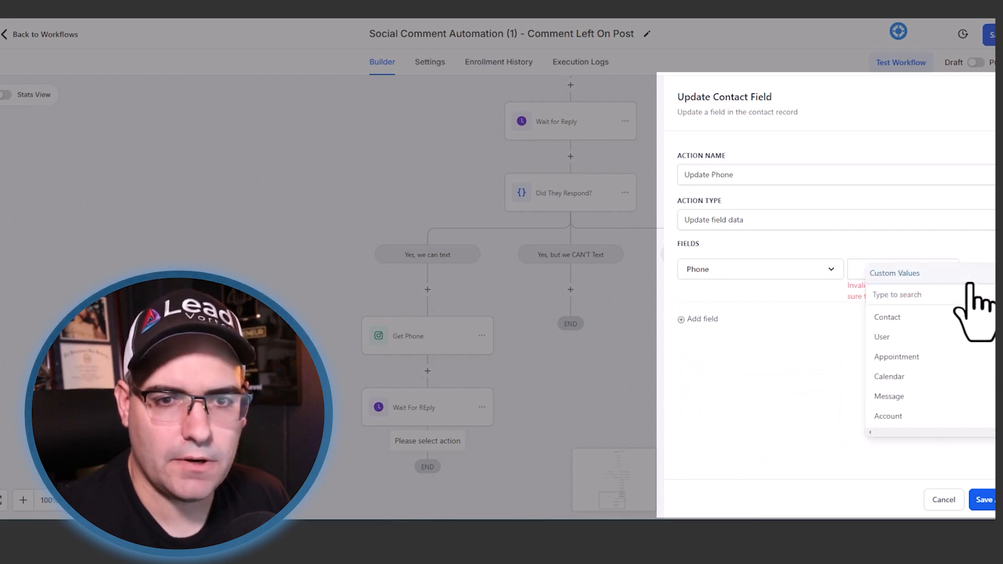
pyautogui.moveTo(907, 401)
pyautogui.click(949, 316)
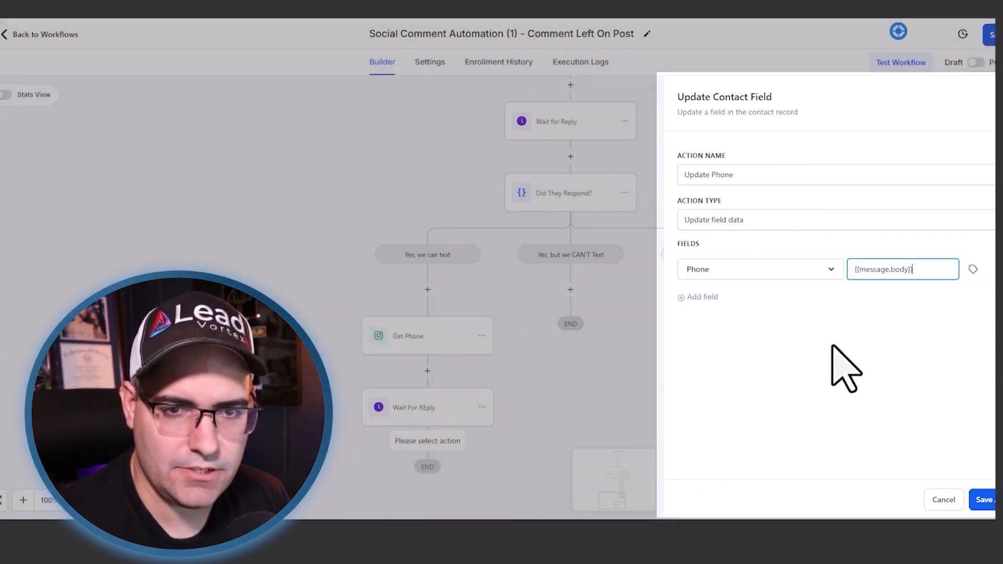
pyautogui.click(982, 499)
# - Add an Instagram DM named "No worries" to the "Yes, but we CAN'T Text" branch
pyautogui.scroll(-1, 471, 359)
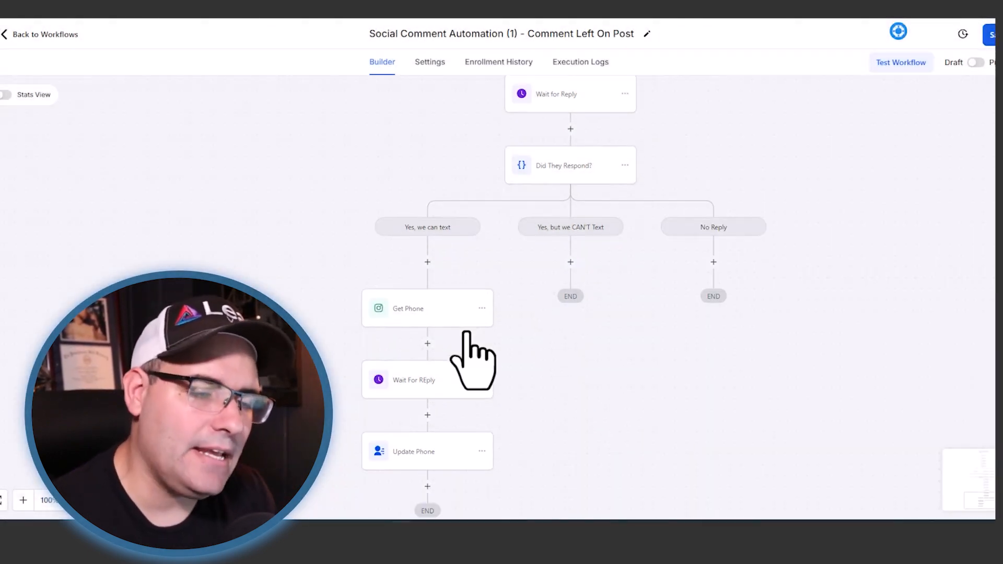
pyautogui.scroll(-3, 465, 330)
pyautogui.scroll(3, 464, 326)
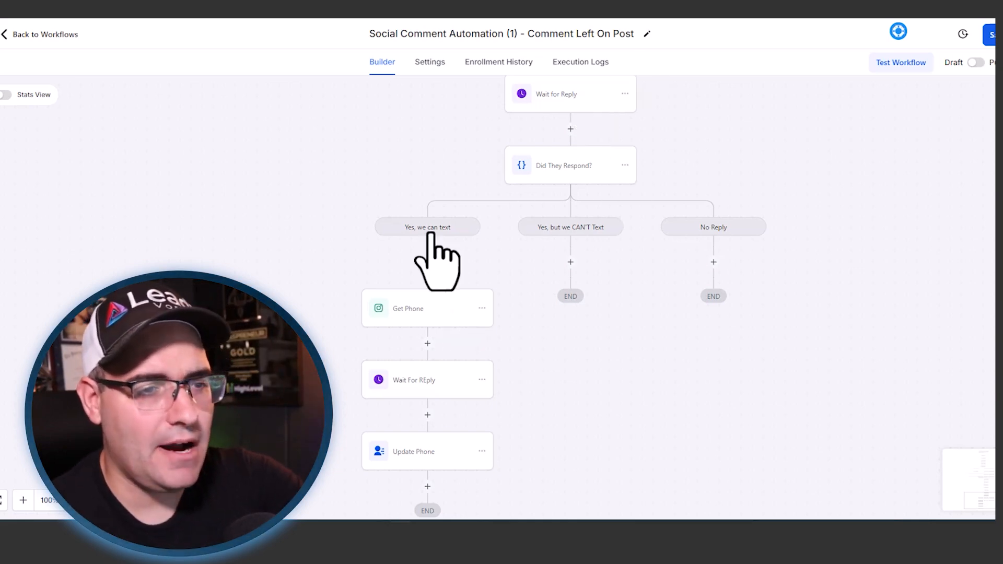
pyautogui.scroll(-2, 433, 240)
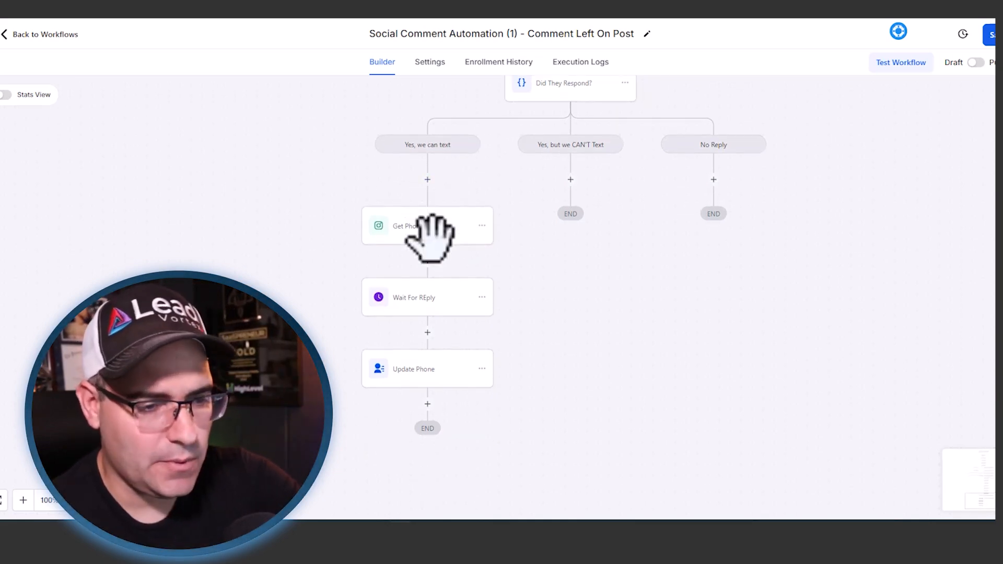
pyautogui.click(570, 179)
pyautogui.write('dm')
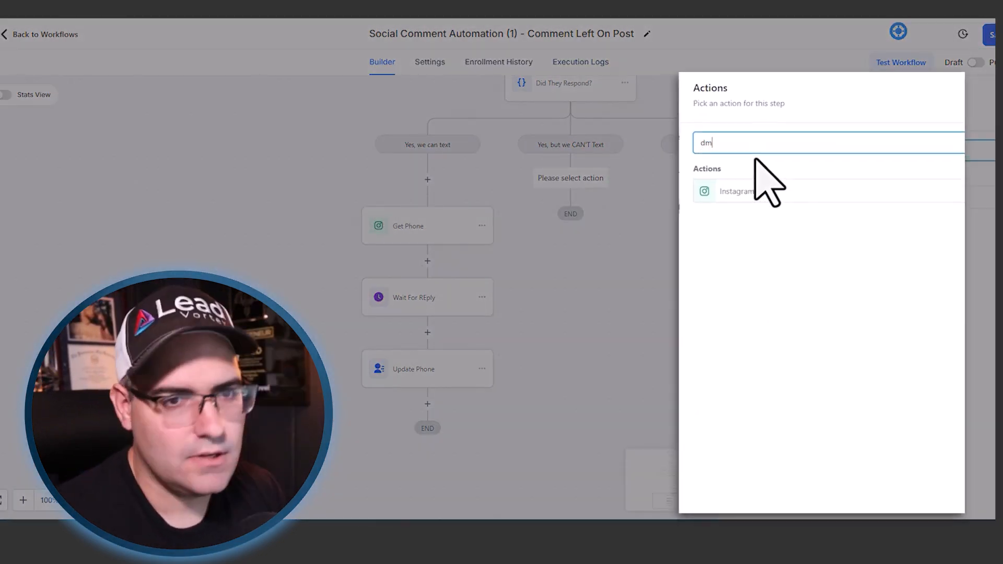
pyautogui.click(584, 157)
pyautogui.tripleClick(576, 151)
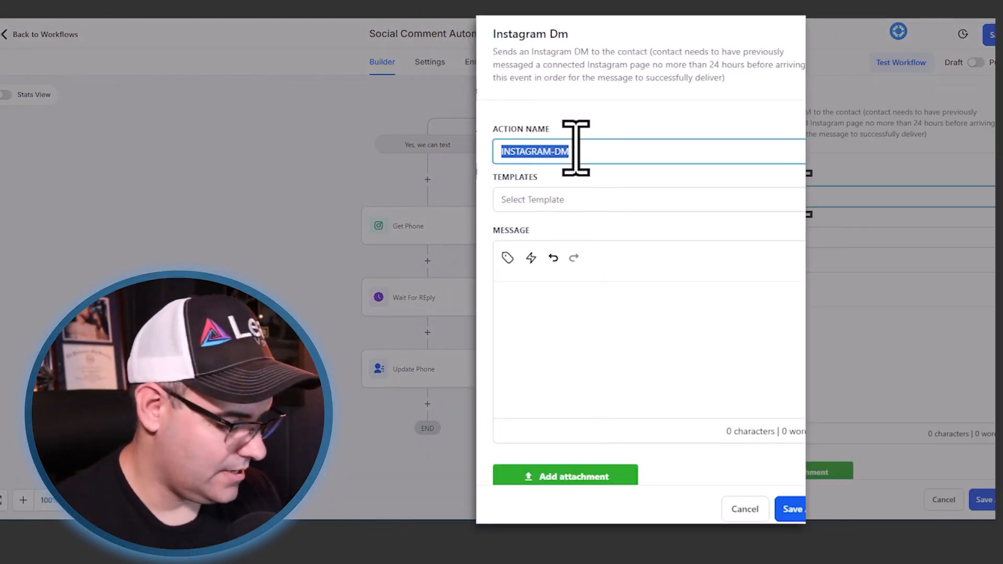
pyautogui.write('No worries')
# - Write the DM message "No worries, here's my calendar link so we can get something on the schedule -"
pyautogui.click(556, 320)
pyautogui.write("No worries, here's my calendar link so ")
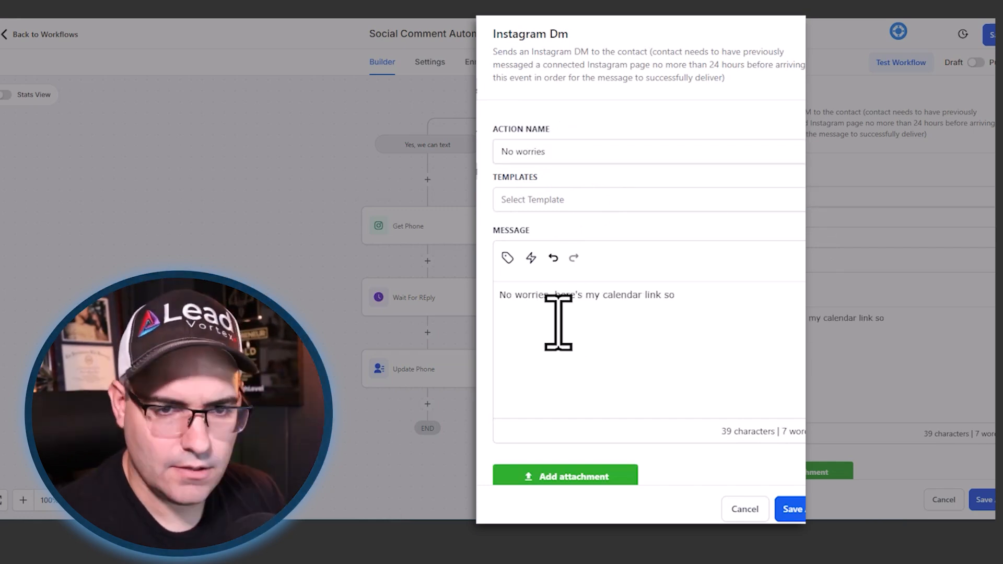
pyautogui.write('we cna get something on the schedule.')
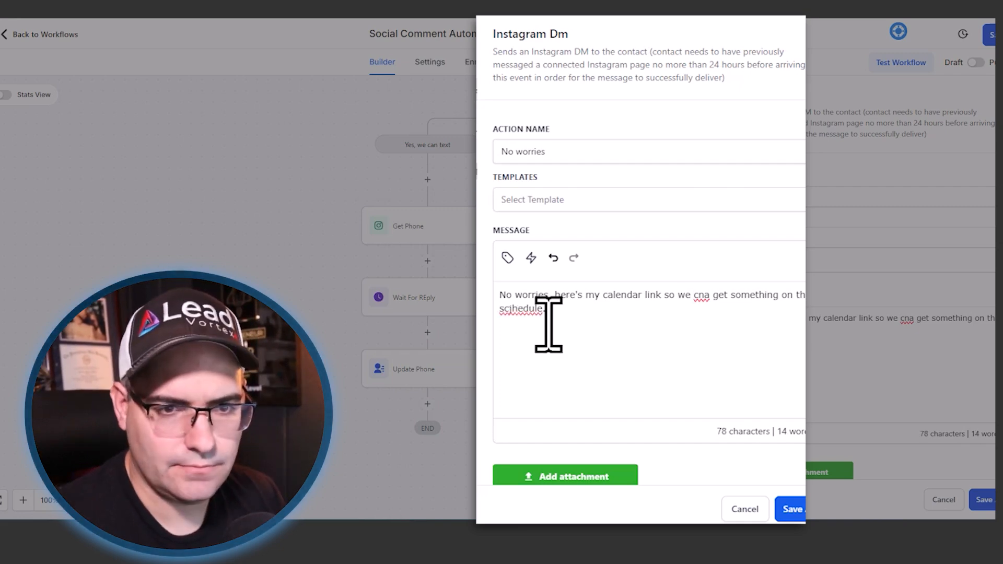
pyautogui.rightClick(511, 315)
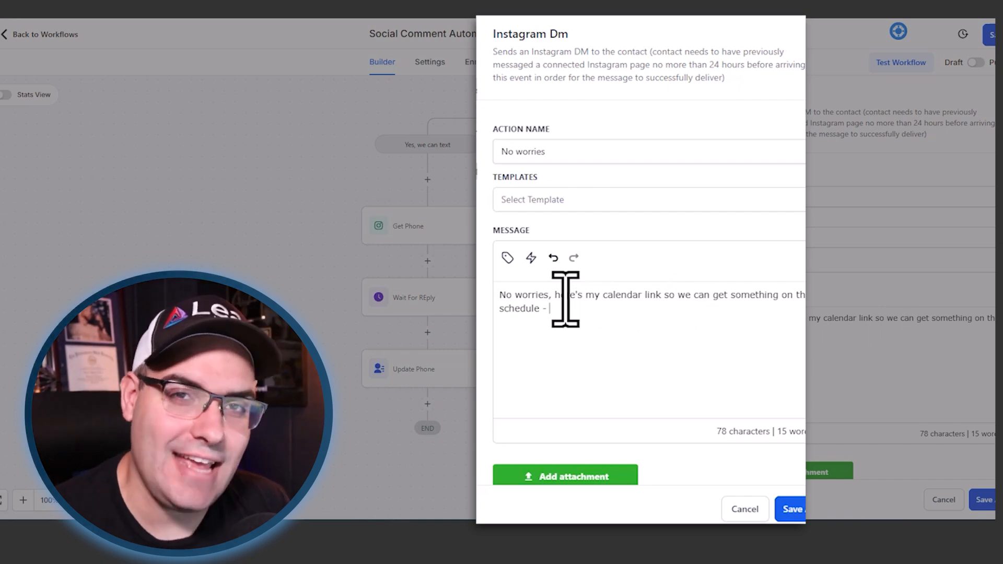
# - Append the Calendar - Social Leads trigger link to the message, rename the action "No worries (sent Link)" and save it
pyautogui.click(532, 259)
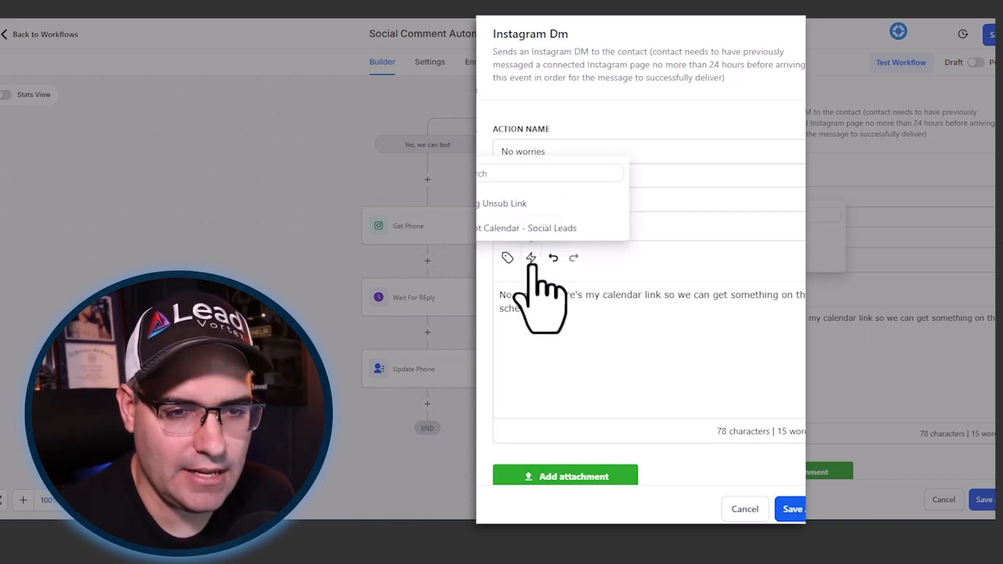
pyautogui.click(564, 228)
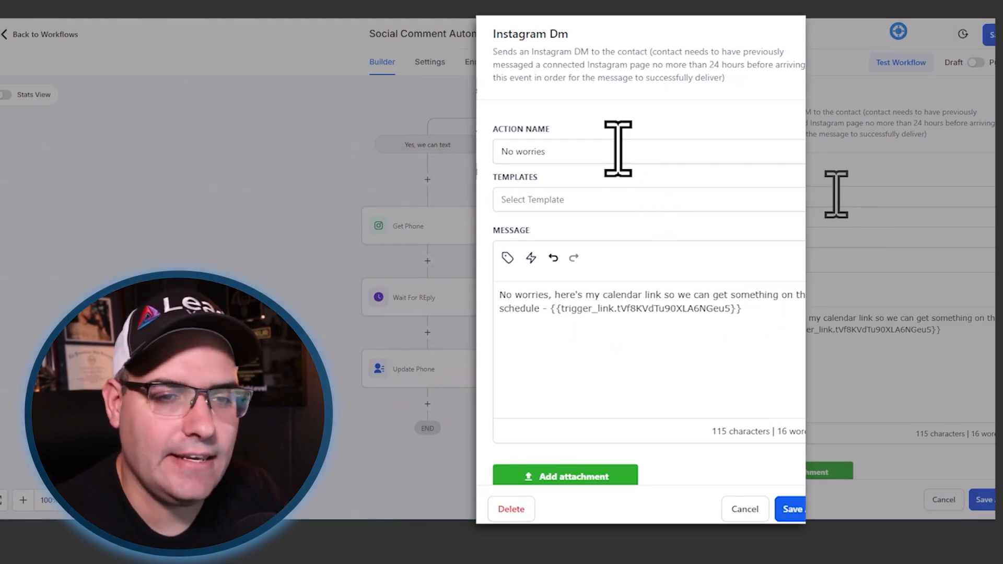
pyautogui.click(618, 150)
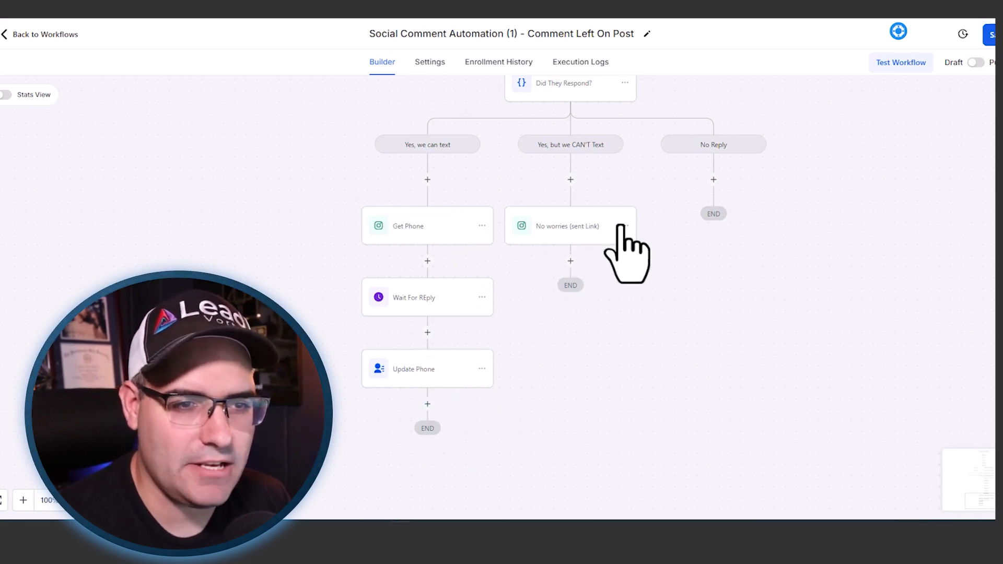
# - Add a DM after Update Phone: "Great! Let me send you my calendar link. Picka slot that works for you and I'll see you soon! -" plus trigger link
pyautogui.click(426, 405)
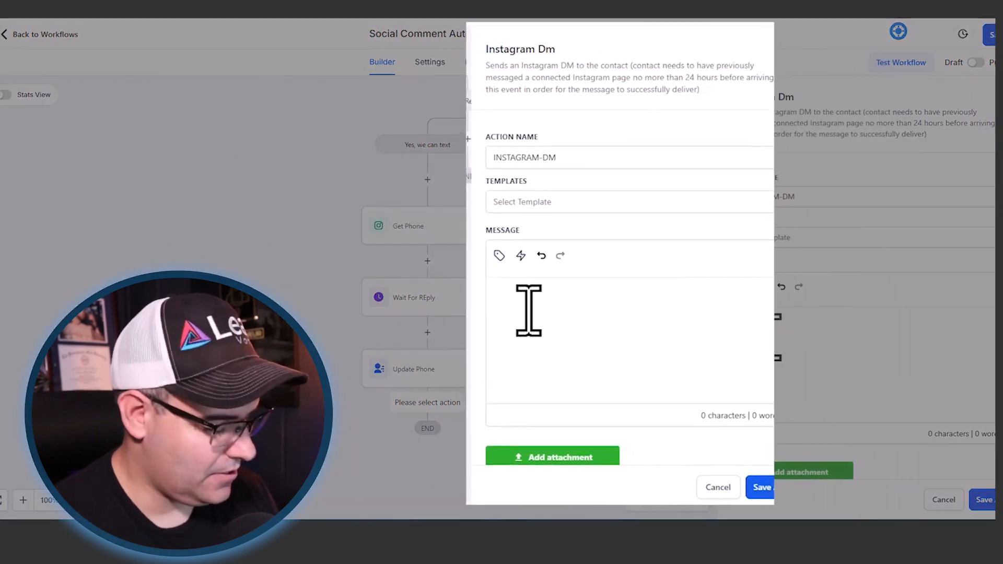
pyautogui.write('Gr')
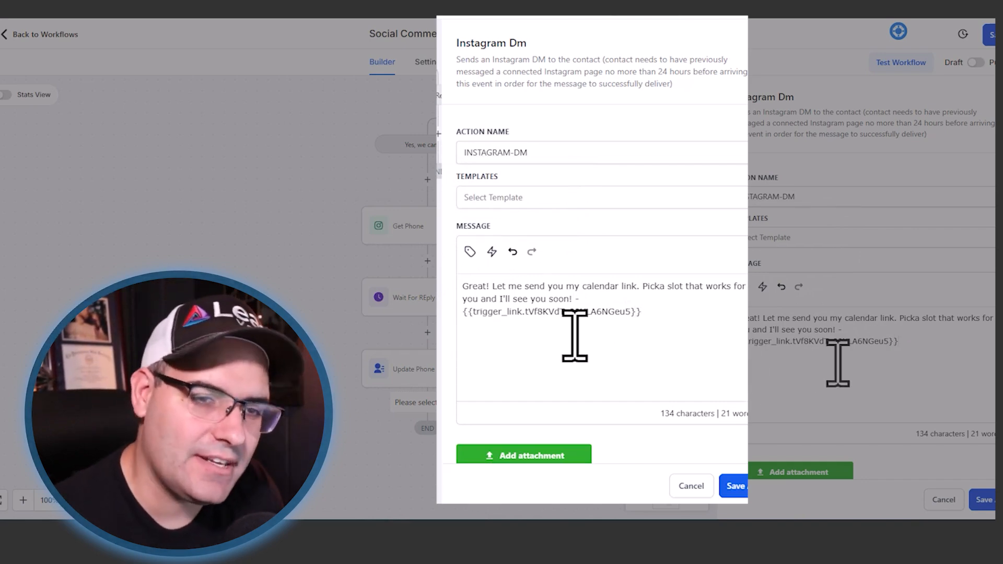
# - Name the DM following Update Phone "Send Calendar Link" and save it
pyautogui.tripleClick(550, 157)
pyautogui.write('Send Calendar Link')
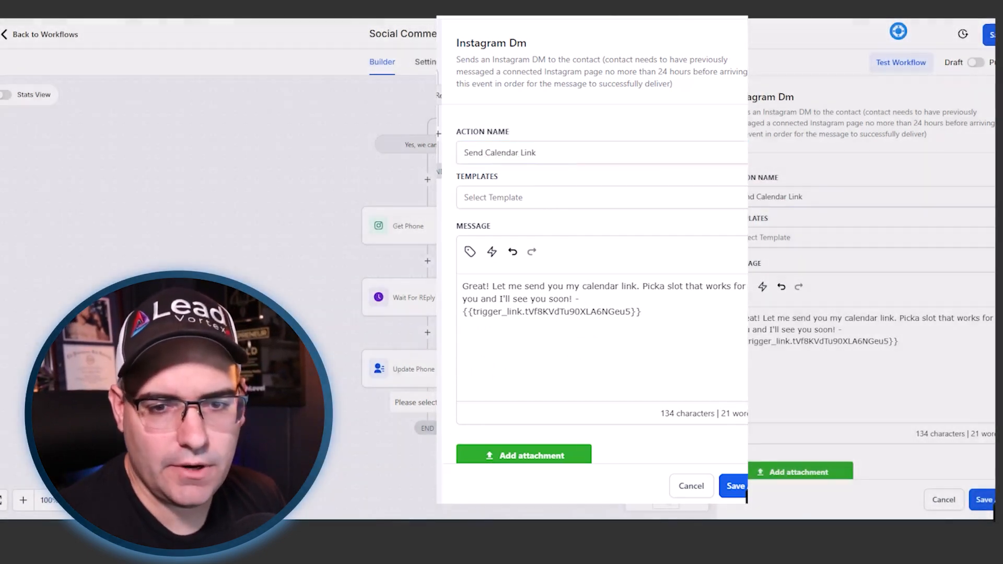
pyautogui.click(739, 487)
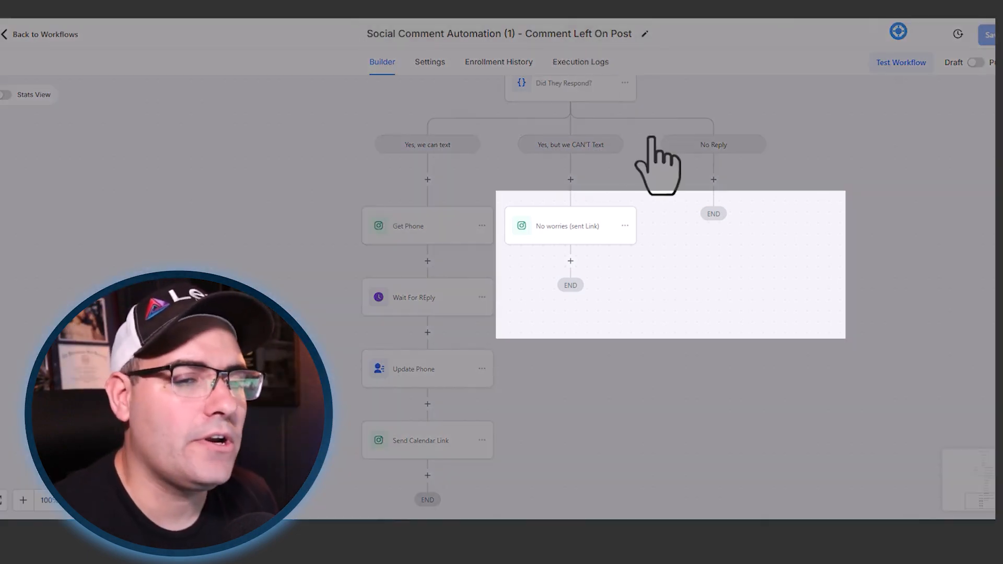
# - Copy the "No worries (sent Link)" action into the No Reply branch and open the copy
pyautogui.click(625, 226)
pyautogui.moveTo(669, 271)
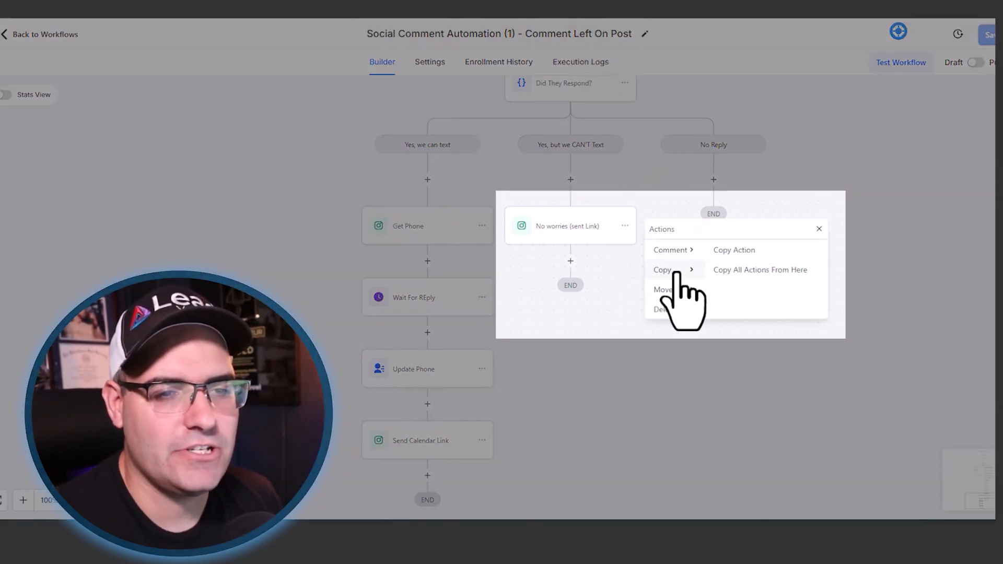
pyautogui.click(739, 250)
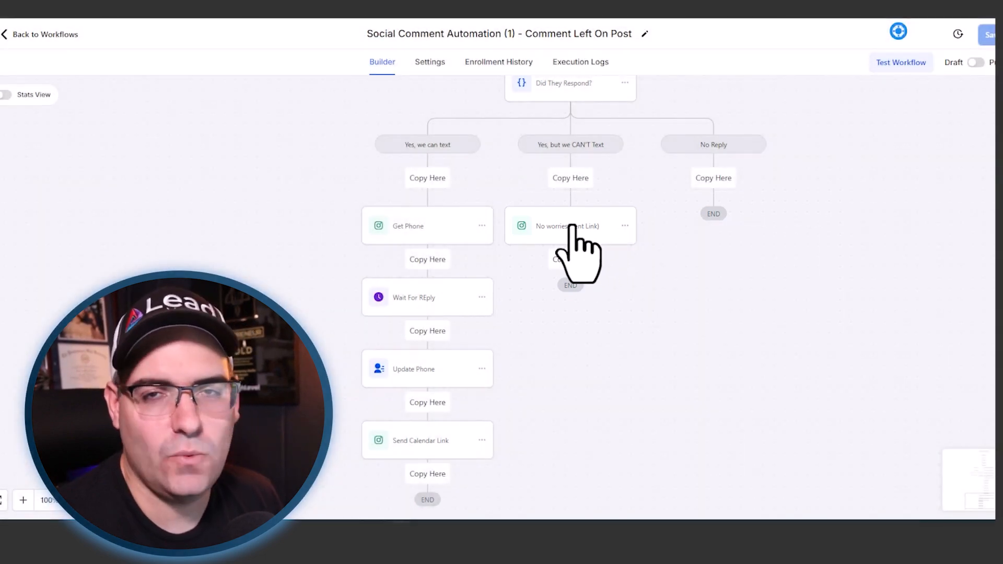
pyautogui.click(711, 178)
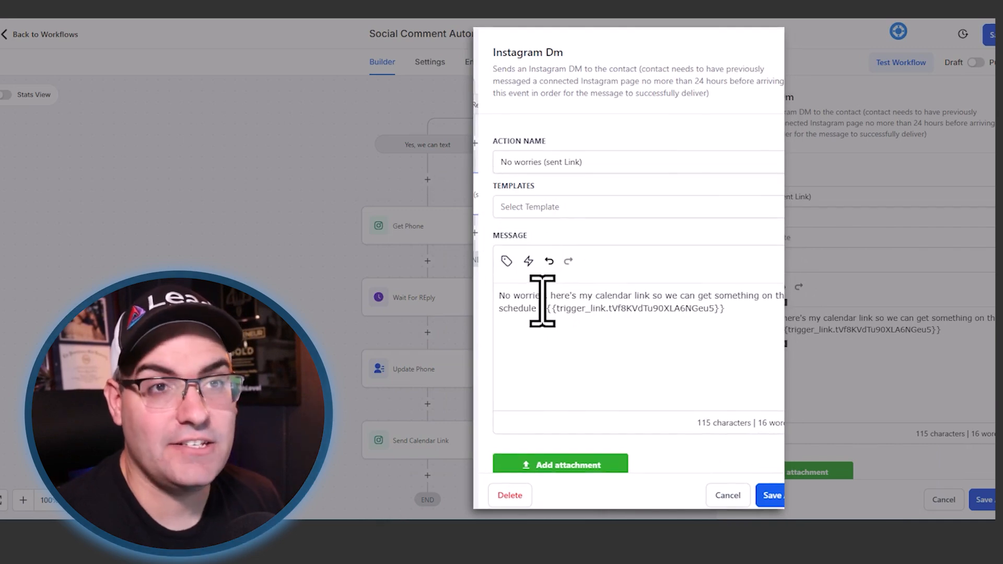
# - In the No Reply DM, begin with "I understand if you don't want to get texts. Either way," and end with "I'll see you soon!"
pyautogui.click(549, 260)
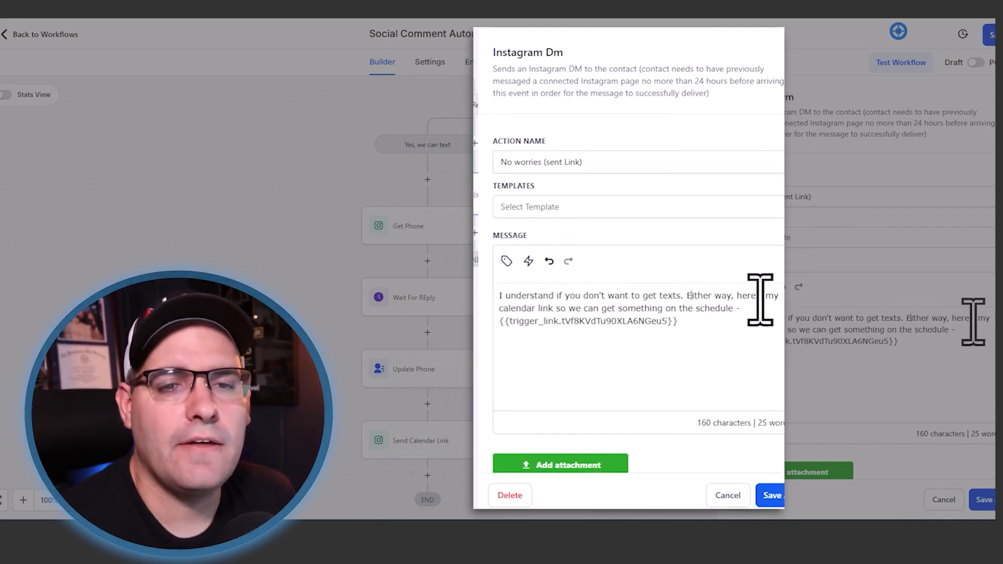
pyautogui.click(736, 309)
pyautogui.write(". I'll see you soo")
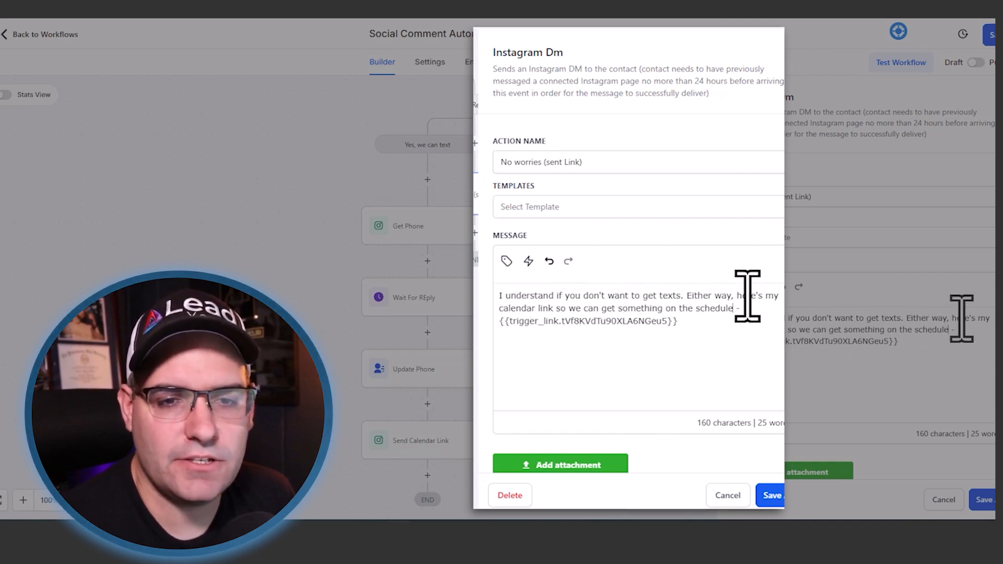
pyautogui.write('n!')
pyautogui.press('Delete')
pyautogui.press('Delete')
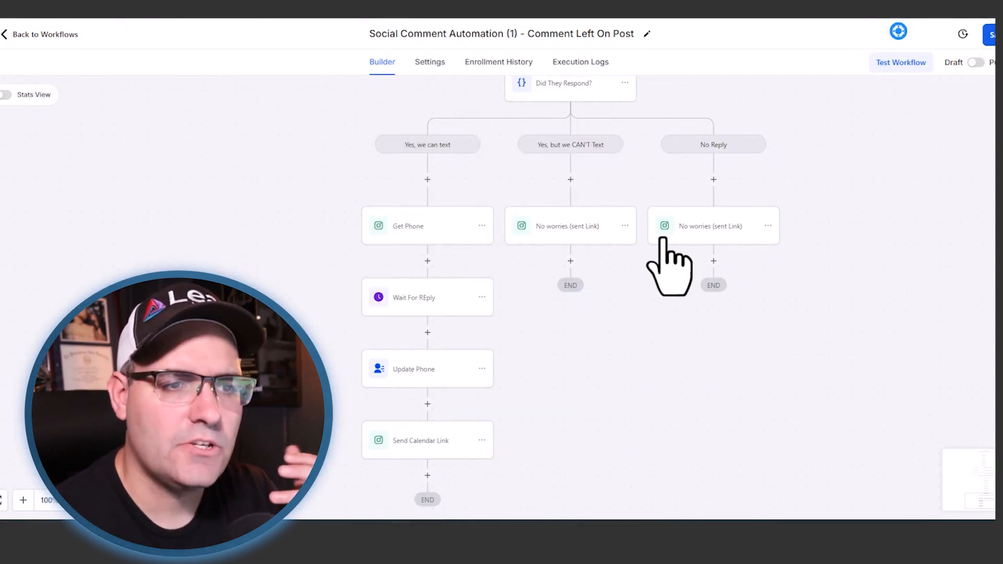
# - Reopen the No Reply branch's "No worries (sent Link)" DM, save the action without renaming it, and save the workflow
pyautogui.click(689, 231)
pyautogui.tripleClick(755, 199)
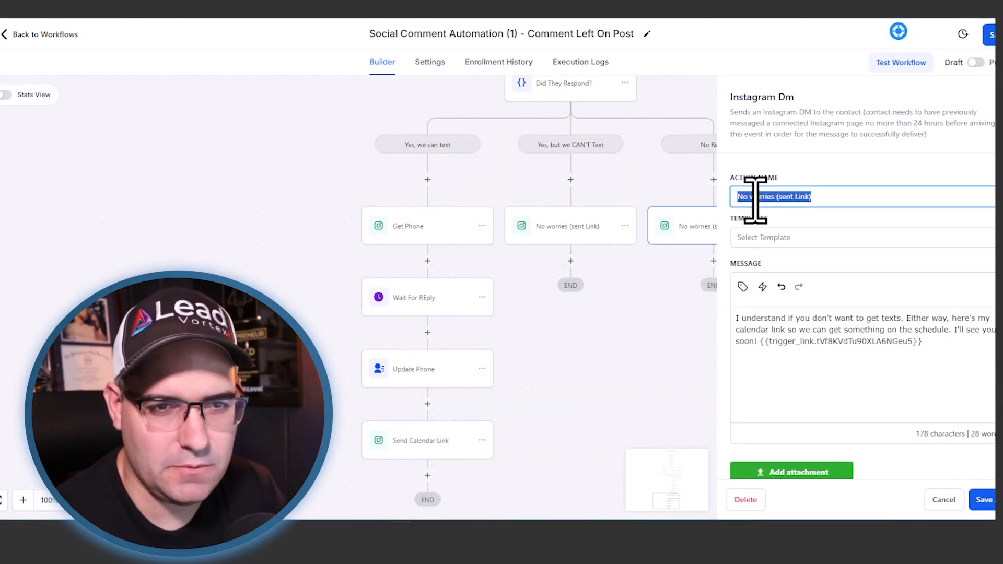
pyautogui.click(981, 499)
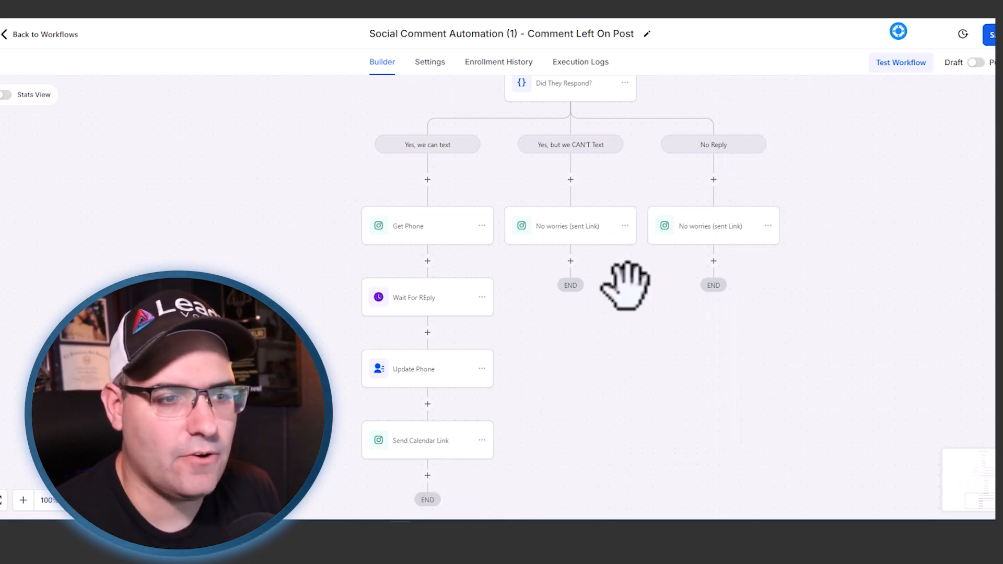
pyautogui.click(990, 35)
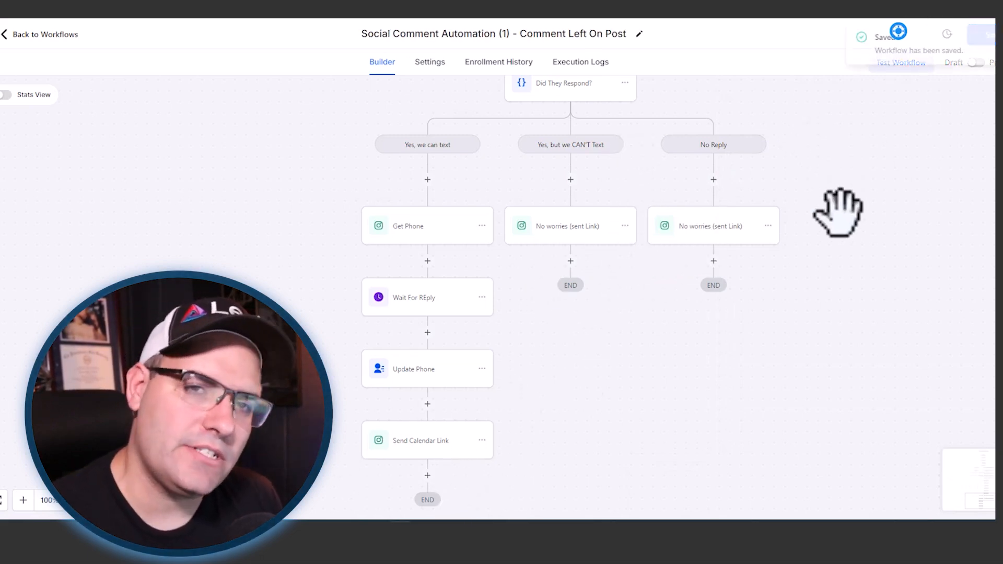
# - Add a Create/Update Opportunity action after Send Calendar Link and name it Move To "Complete"
pyautogui.scroll(5, 850, 211)
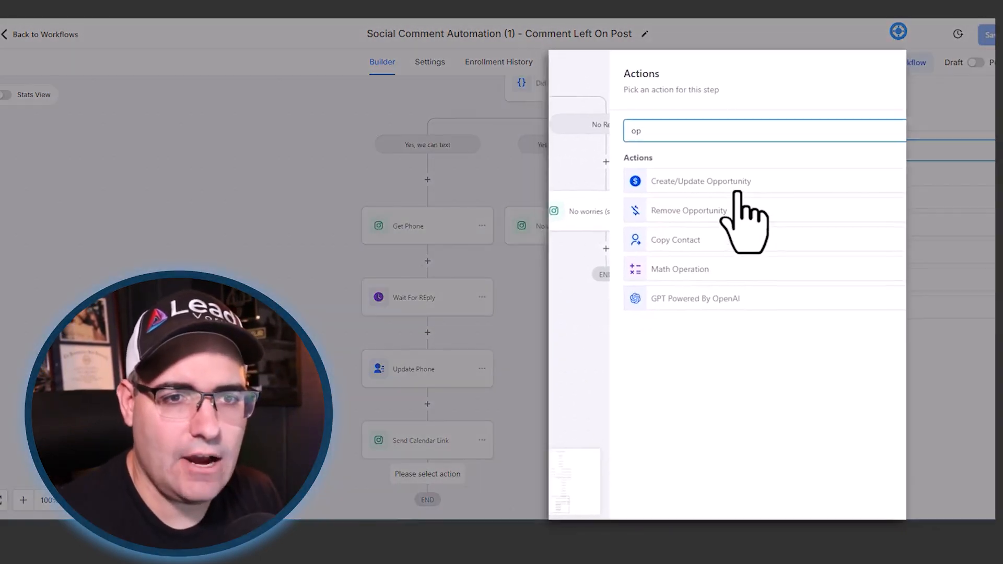
pyautogui.click(733, 185)
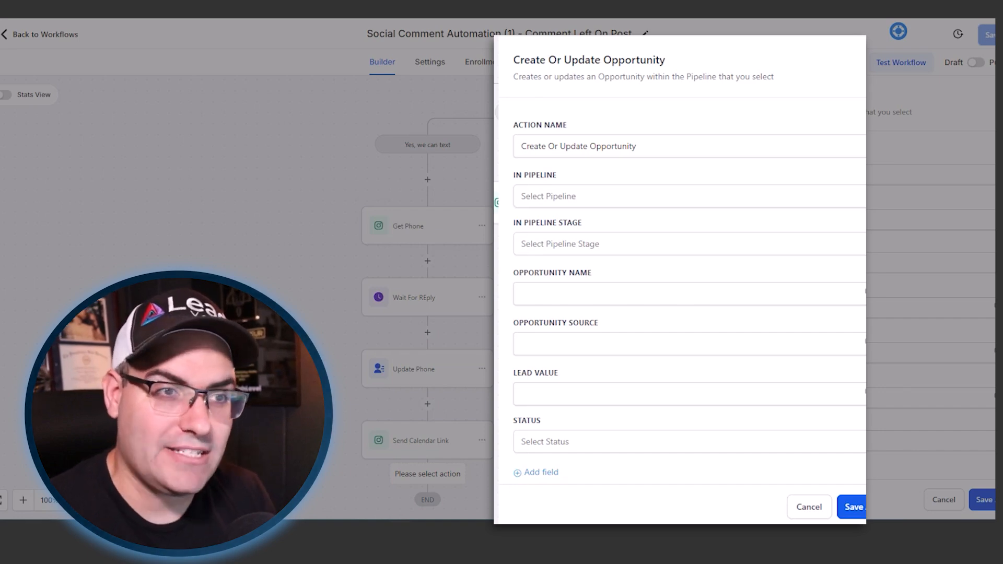
pyautogui.tripleClick(643, 152)
pyautogui.write('Move To "Complete')
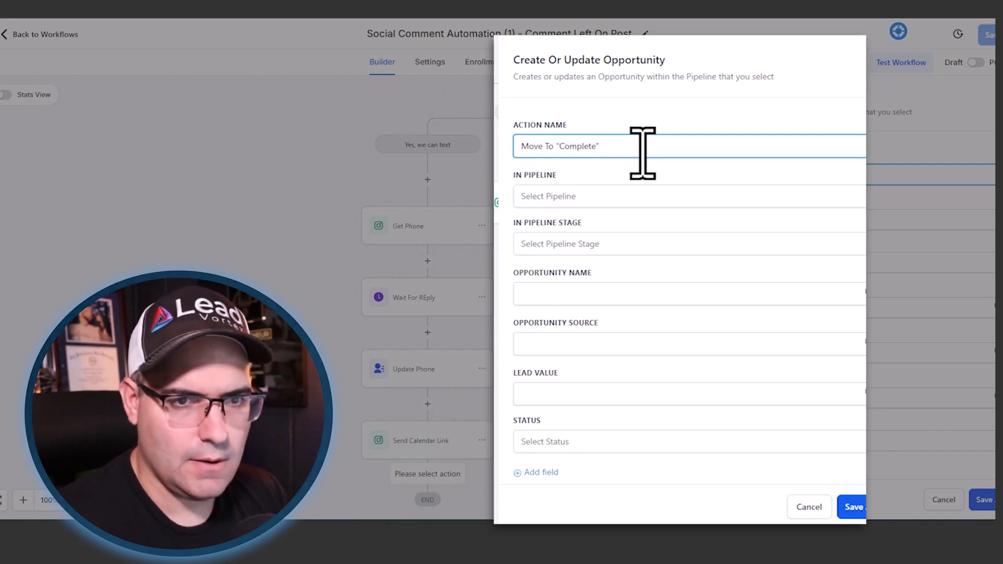
# - Set the opportunity's pipeline to FB/IG Social Leads and its stage to Completed DM Sequence
pyautogui.click(598, 198)
pyautogui.click(594, 250)
pyautogui.click(587, 244)
pyautogui.click(574, 321)
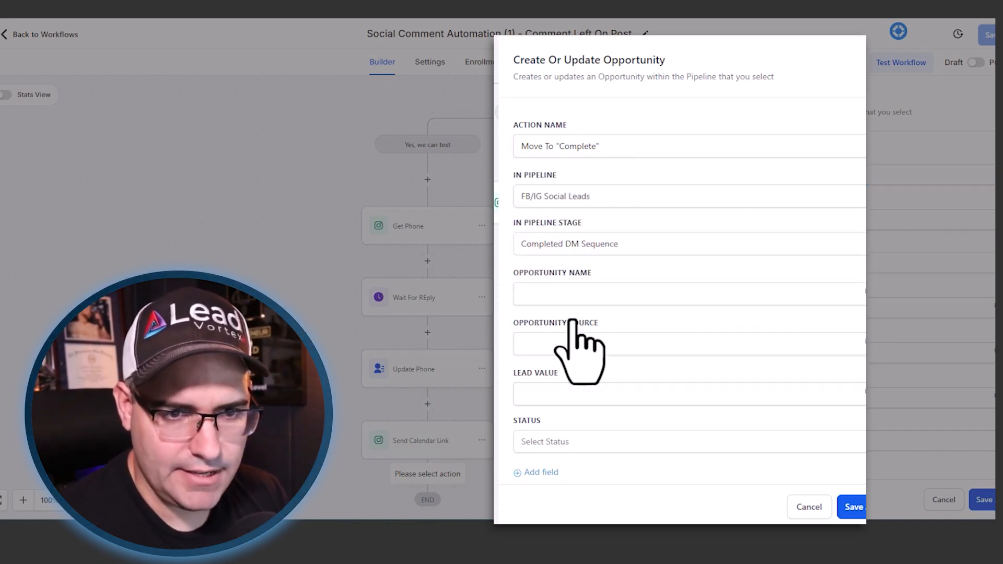
pyautogui.click(590, 243)
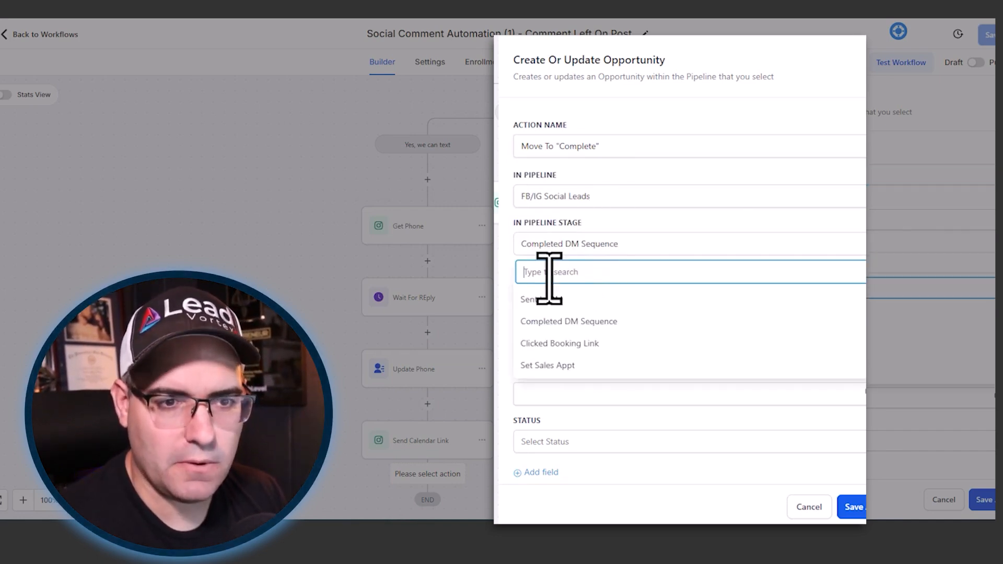
pyautogui.click(559, 322)
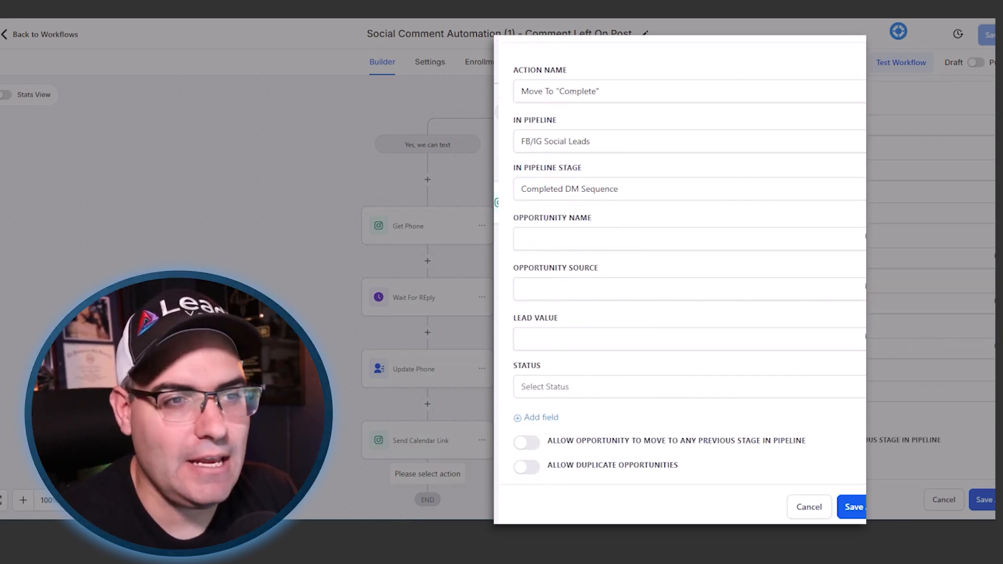
# - Use the contact's name custom value, {{contact.name}}, as the opportunity name and save the action
pyautogui.click(863, 240)
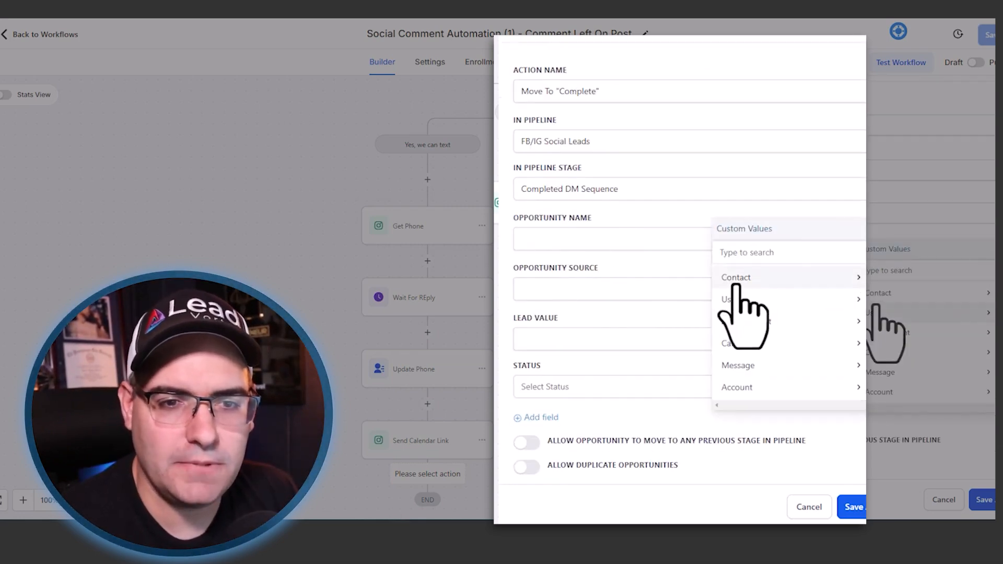
pyautogui.moveTo(737, 286)
pyautogui.click(769, 278)
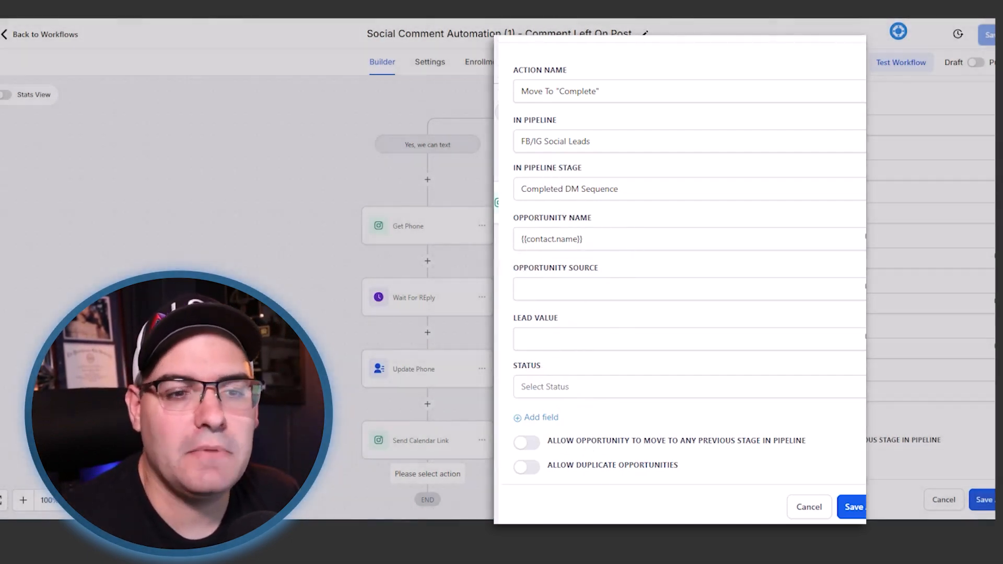
pyautogui.click(990, 502)
# - Route the "Yes, but we CAN'T Text" and No Reply branches to Move To "Complete" with Go To actions, and save the workflow
pyautogui.scroll(-2, 557, 316)
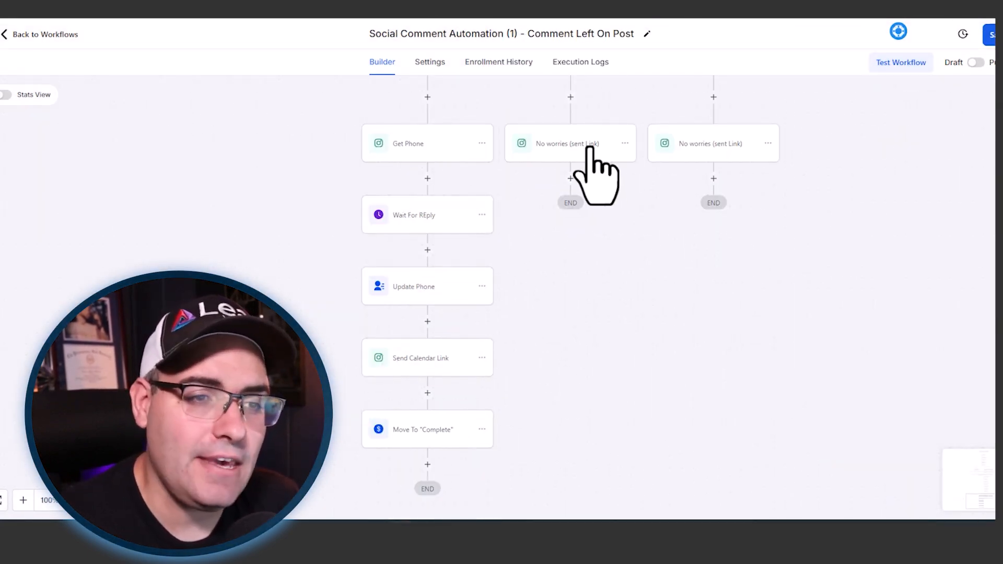
pyautogui.click(570, 179)
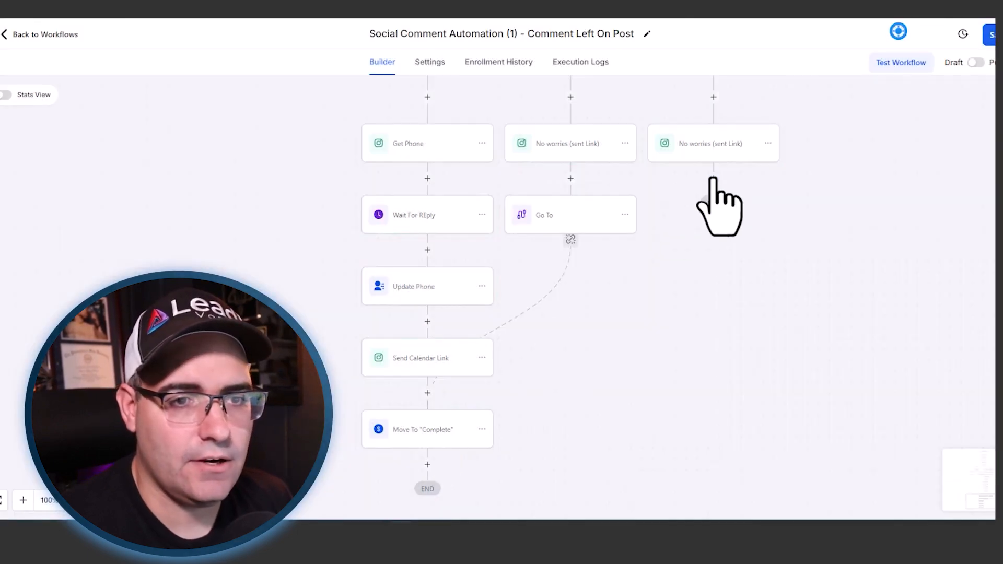
pyautogui.click(713, 178)
pyautogui.write('go')
pyautogui.click(815, 201)
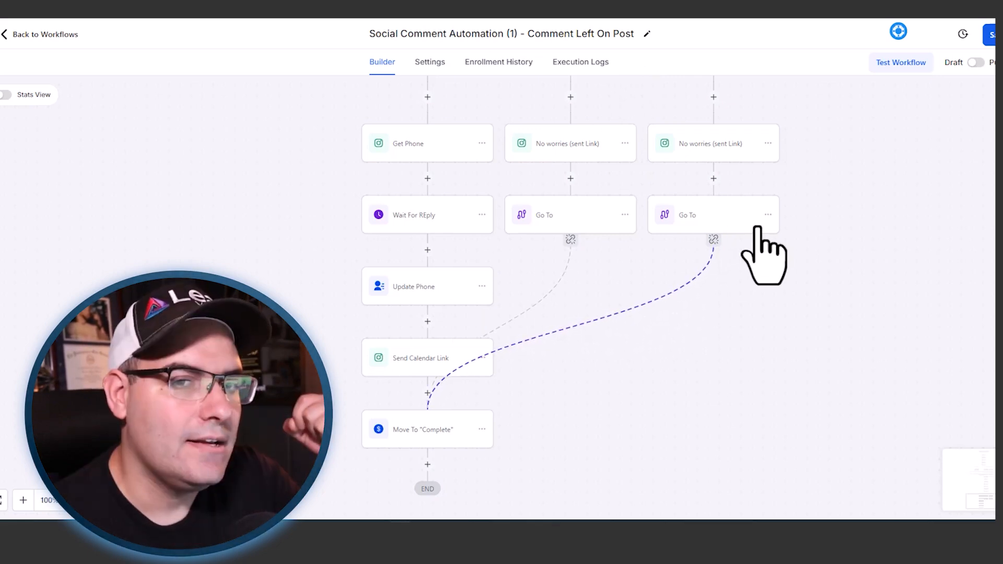
pyautogui.scroll(-2, 734, 241)
pyautogui.click(983, 42)
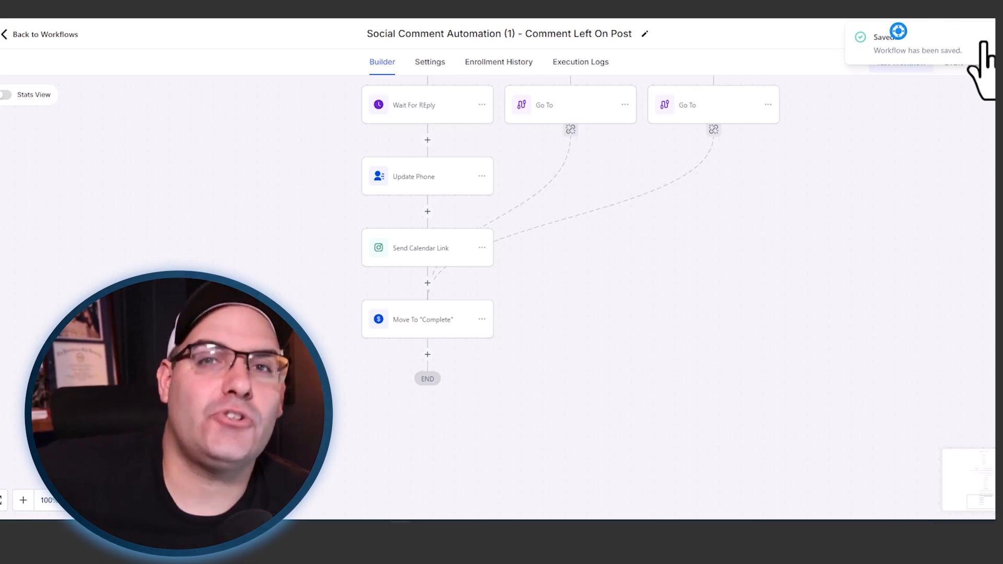
# - Add a Wait action after Move To "Complete" and name it "Wait Until Trigger Link Clicked"
pyautogui.click(427, 354)
pyautogui.write('wait')
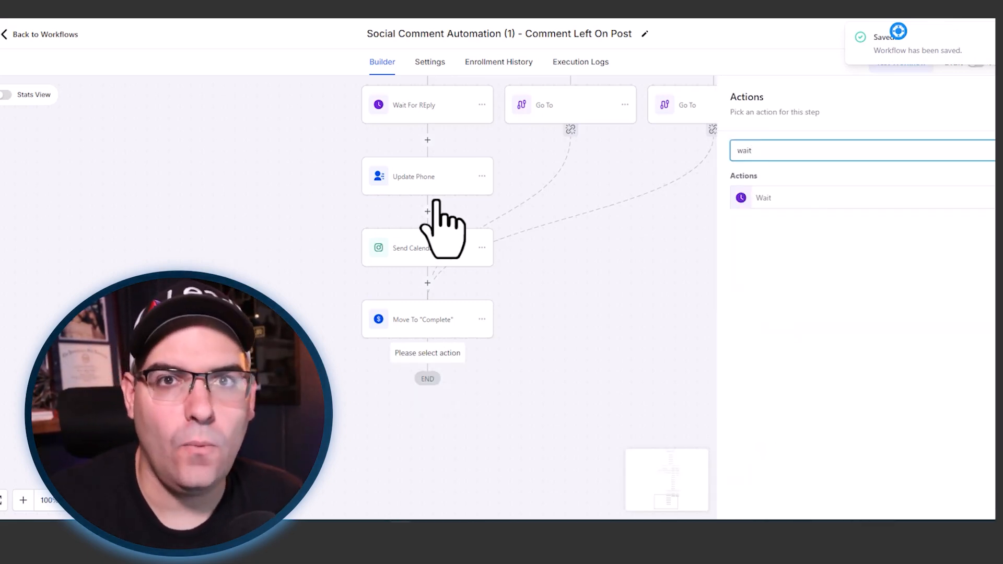
pyautogui.click(763, 198)
pyautogui.click(622, 175)
pyautogui.write('Until Trigger Link Clicked')
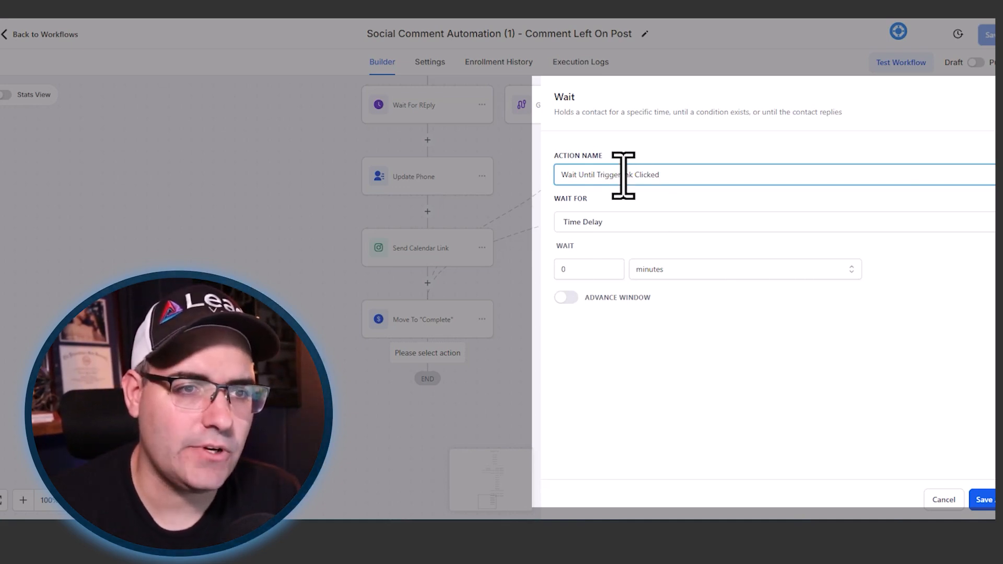
# - Make the action wait for Trigger Link Clicked on the "Sales Appt Calendar - Social Leads" link and save it
pyautogui.click(627, 221)
pyautogui.scroll(-5, 639, 326)
pyautogui.click(633, 369)
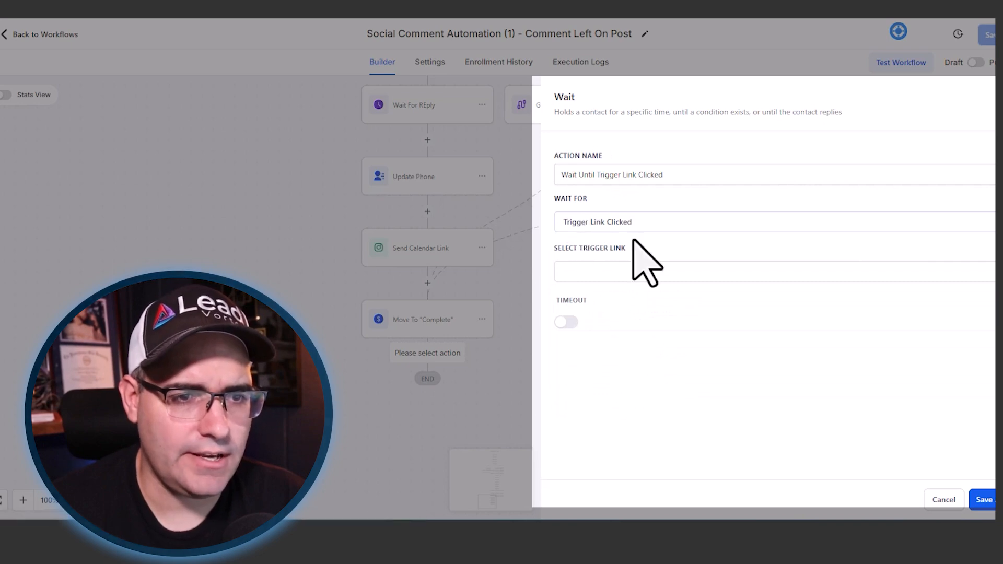
pyautogui.click(625, 271)
pyautogui.click(563, 320)
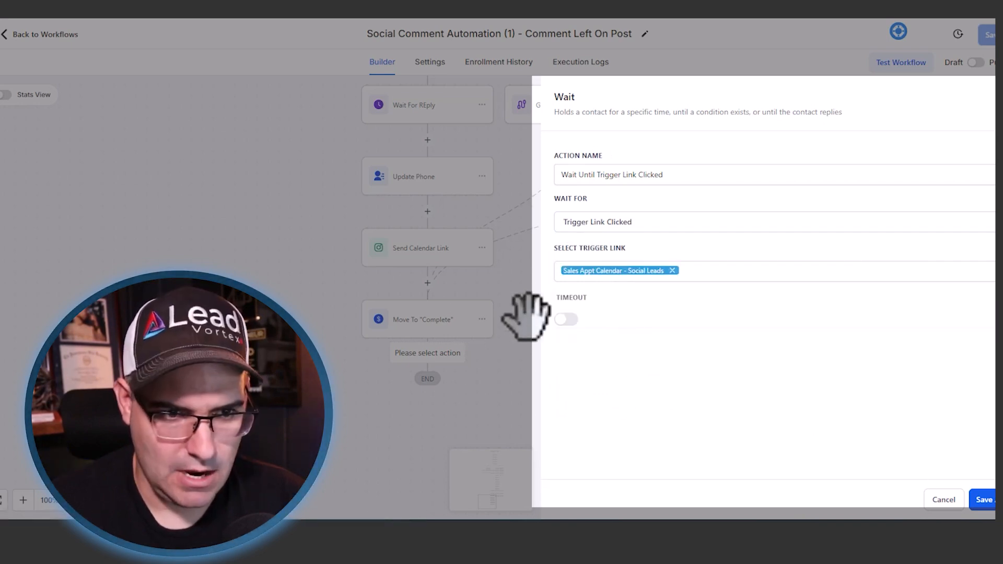
pyautogui.click(980, 499)
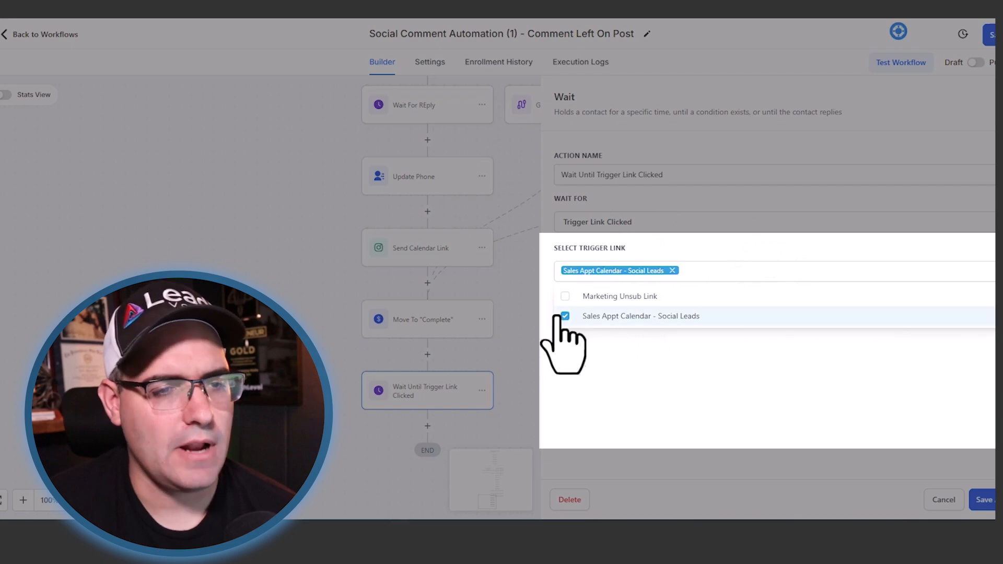
# - Enable a timeout of 1 day on the Wait Until Trigger Link Clicked action and save it
pyautogui.click(562, 319)
pyautogui.click(608, 323)
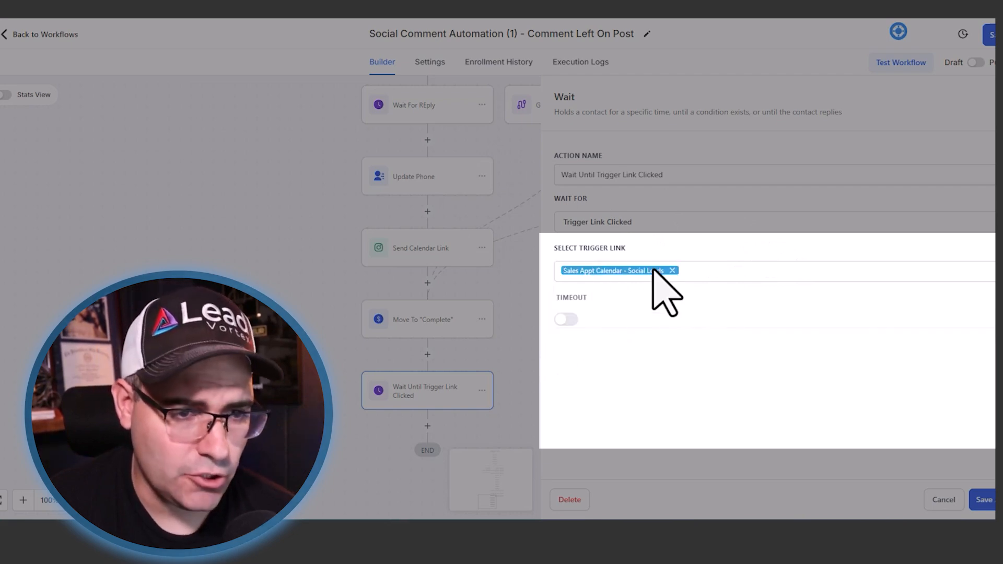
pyautogui.click(564, 321)
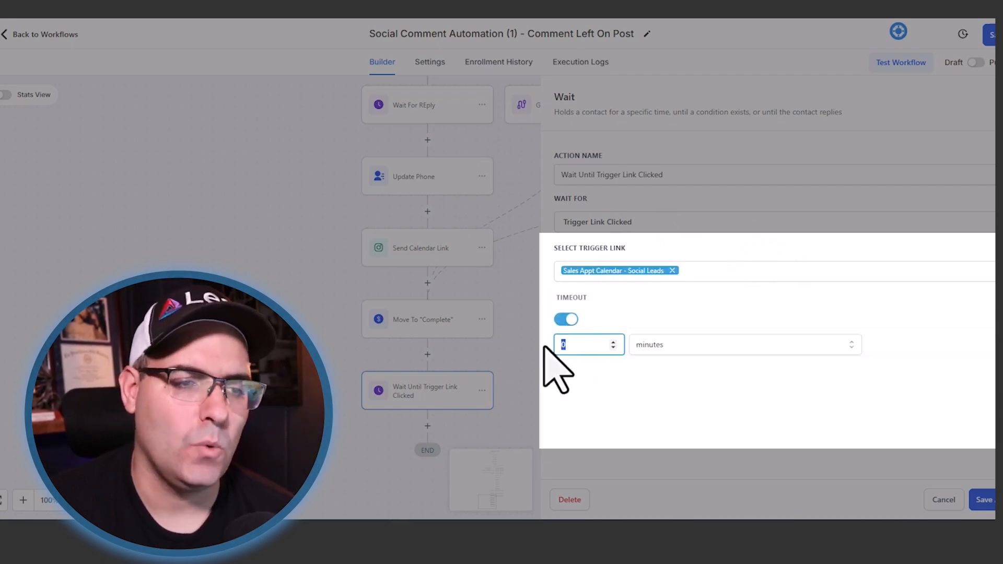
pyautogui.click(692, 352)
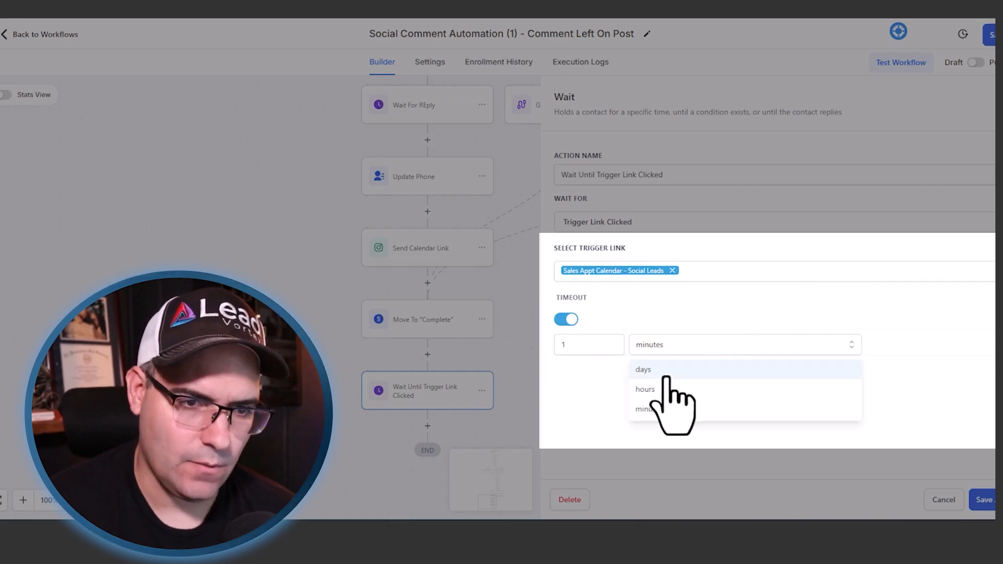
pyautogui.click(648, 369)
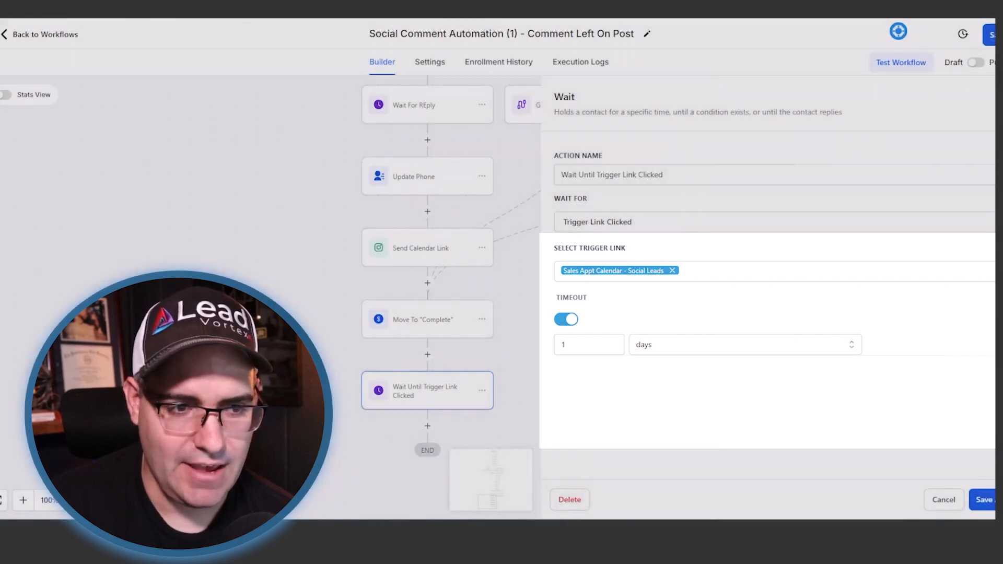
pyautogui.click(985, 500)
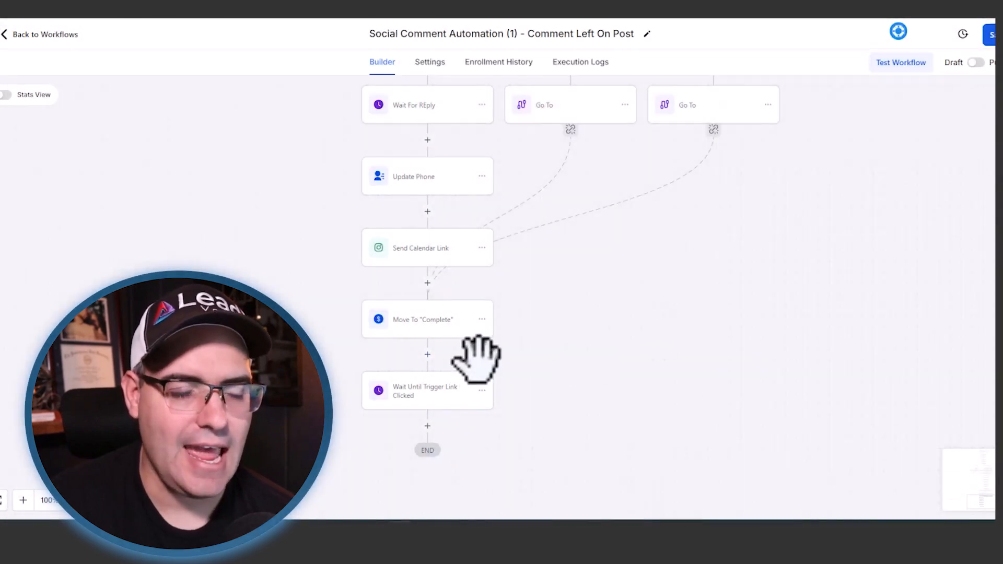
# - Add an If / Else condition after the Wait Until Trigger Link Clicked action
pyautogui.scroll(-1, 476, 358)
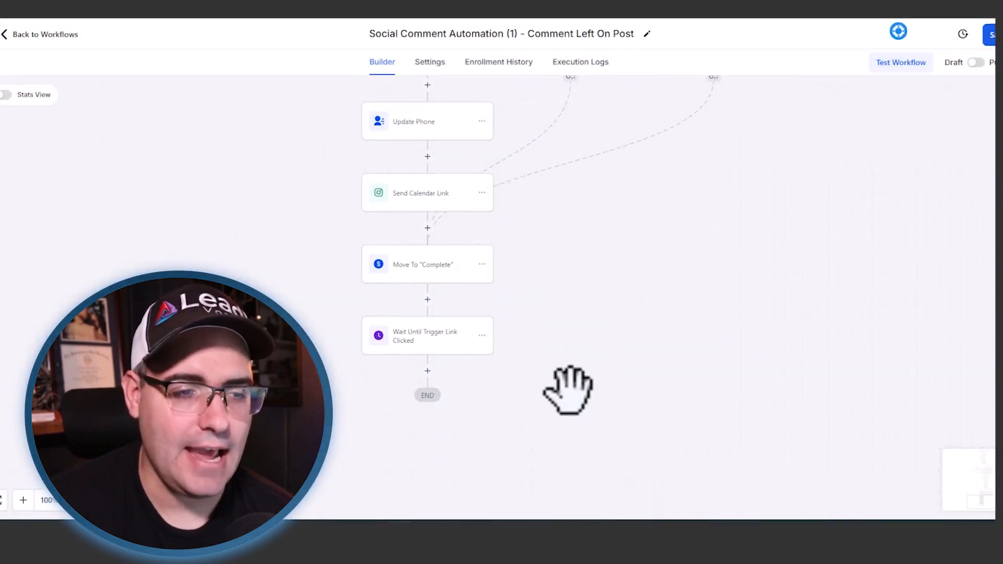
pyautogui.click(426, 371)
pyautogui.write('if')
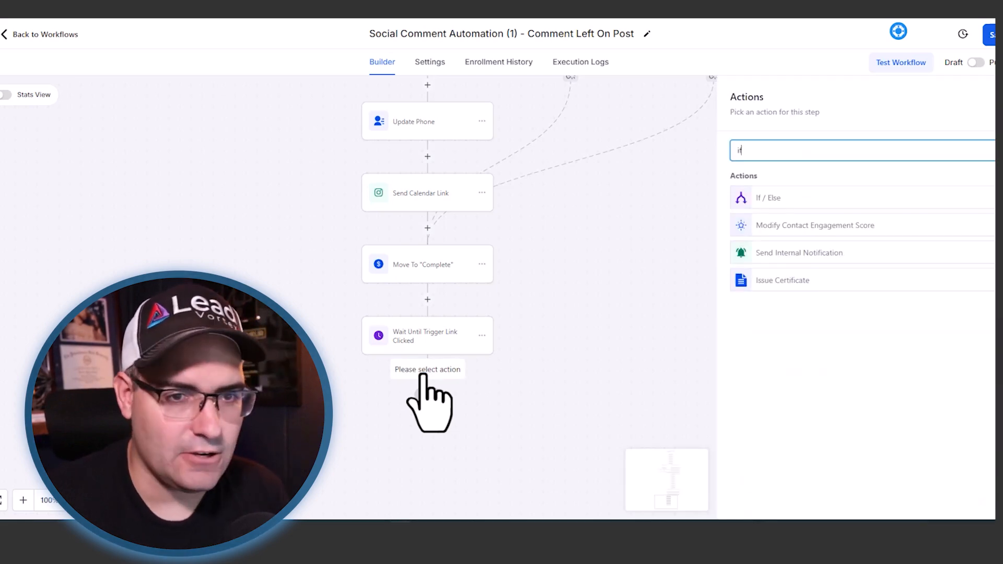
pyautogui.click(794, 198)
# - Name the condition "Did They Click Trigger Link?" and its branch "Yes", requiring Trigger Link clicked Is "Sales Appt Calendar - Social Leads"
pyautogui.click(627, 278)
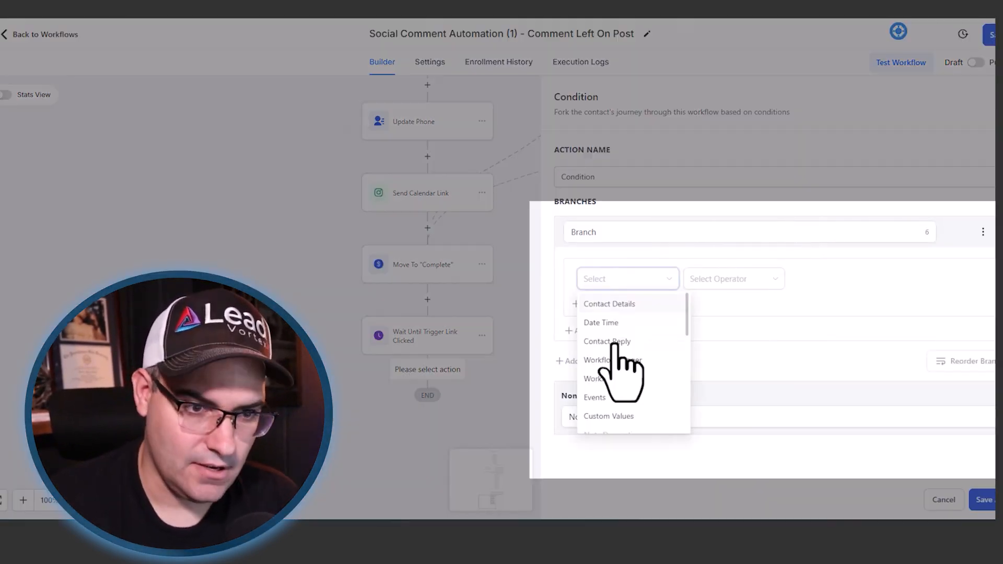
pyautogui.click(618, 413)
pyautogui.click(616, 342)
pyautogui.click(716, 278)
pyautogui.click(715, 304)
pyautogui.click(815, 278)
pyautogui.click(832, 352)
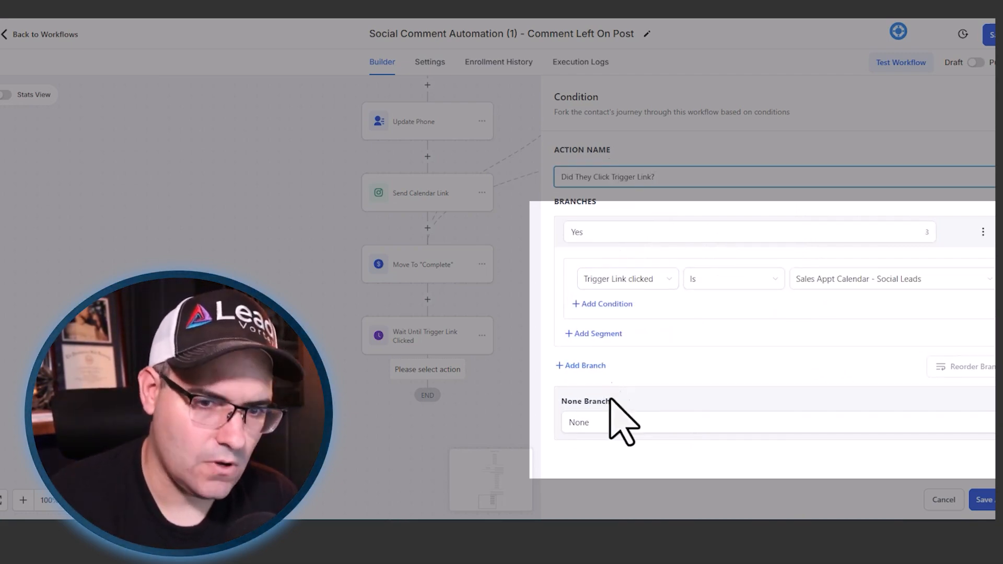
# - Rename the condition's None branch "No" and save the action
pyautogui.click(622, 421)
pyautogui.press('BackSpace')
pyautogui.press('BackSpace')
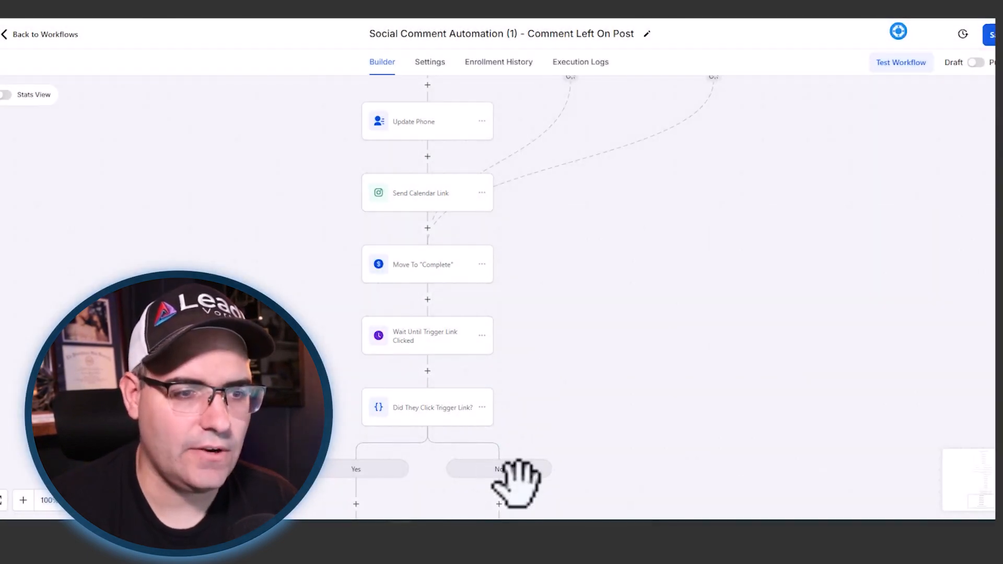
# - Add an Instagram DM action to the No branch and name it "did you get the link?"
pyautogui.scroll(-2, 517, 481)
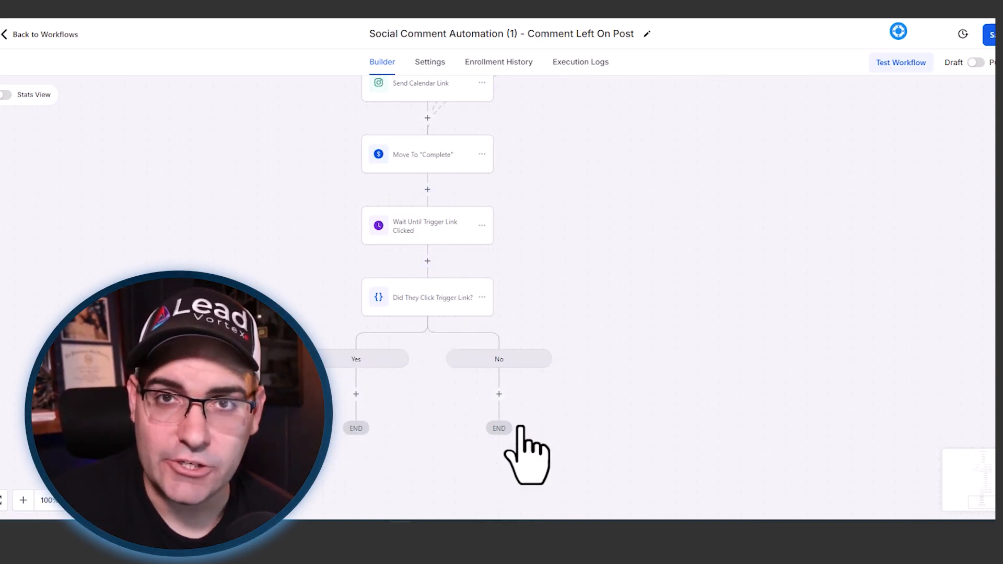
pyautogui.click(499, 394)
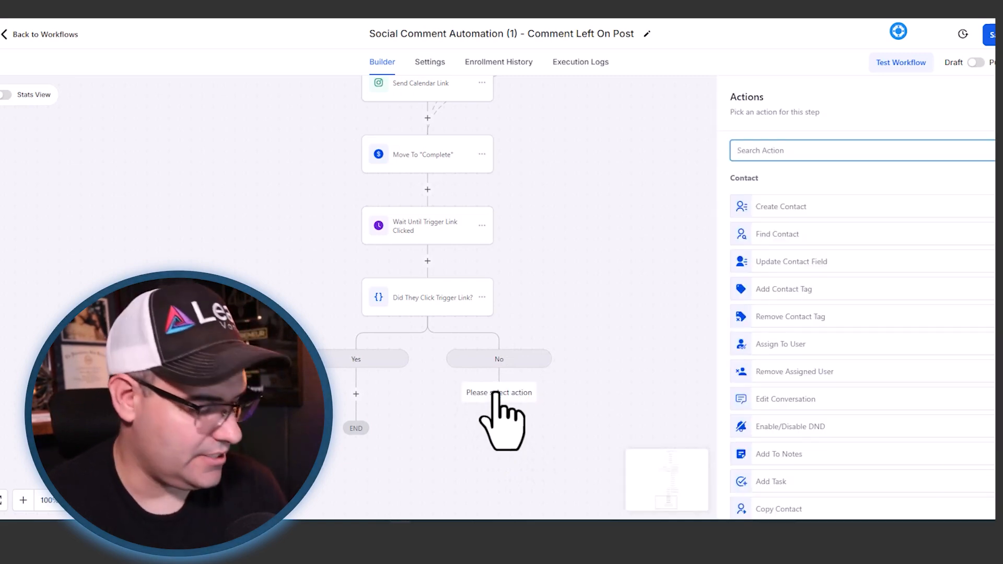
pyautogui.write('dm')
pyautogui.click(790, 197)
pyautogui.tripleClick(777, 200)
pyautogui.write('did you get the')
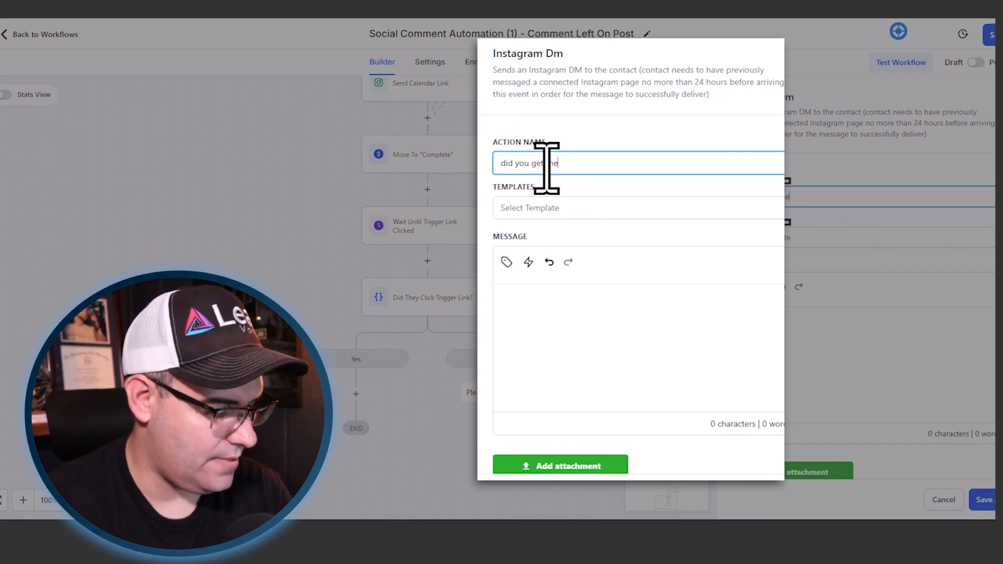
pyautogui.write(' link?')
# - Write the DM noting they haven't booked a chat and asking for questions, ending with the "Sales Appt Calendar - Social Leads" trigger link, and save the action
pyautogui.click(818, 330)
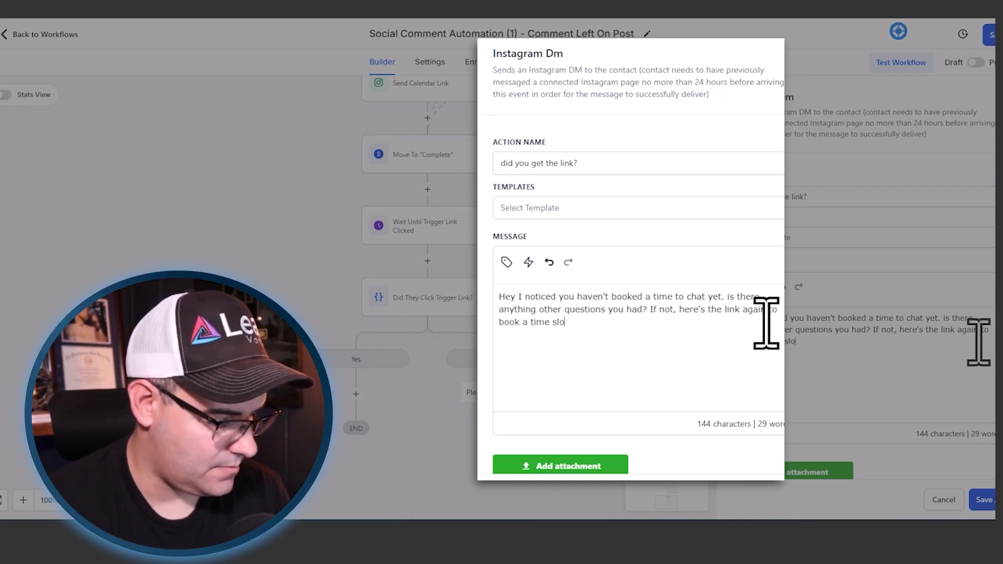
pyautogui.write('-')
pyautogui.click(506, 262)
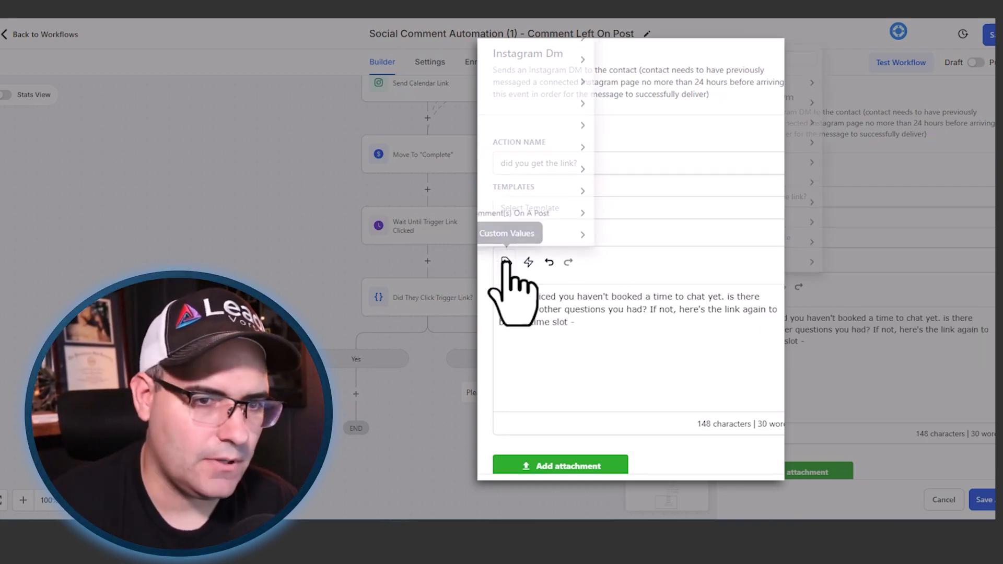
pyautogui.click(528, 262)
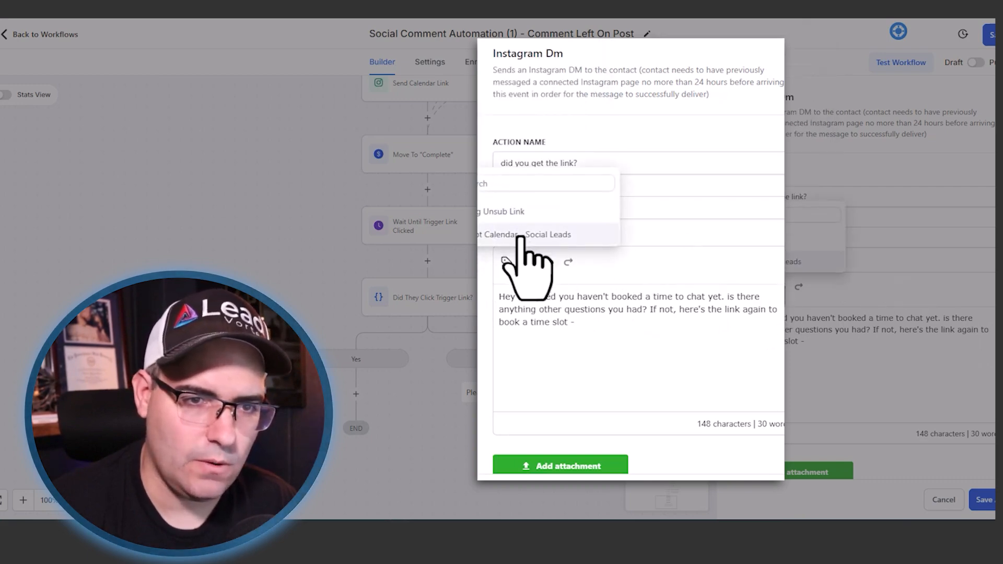
pyautogui.click(523, 234)
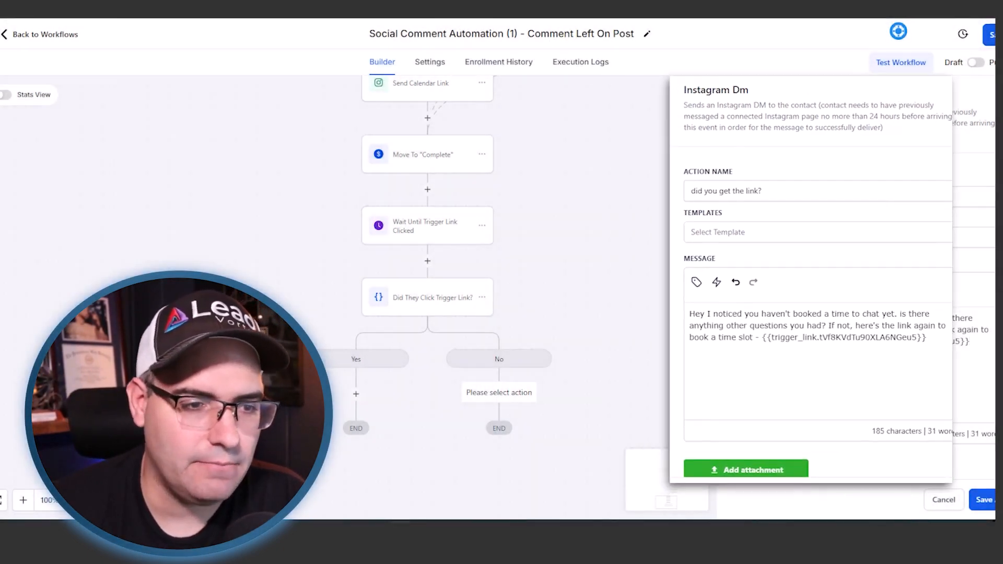
pyautogui.click(985, 500)
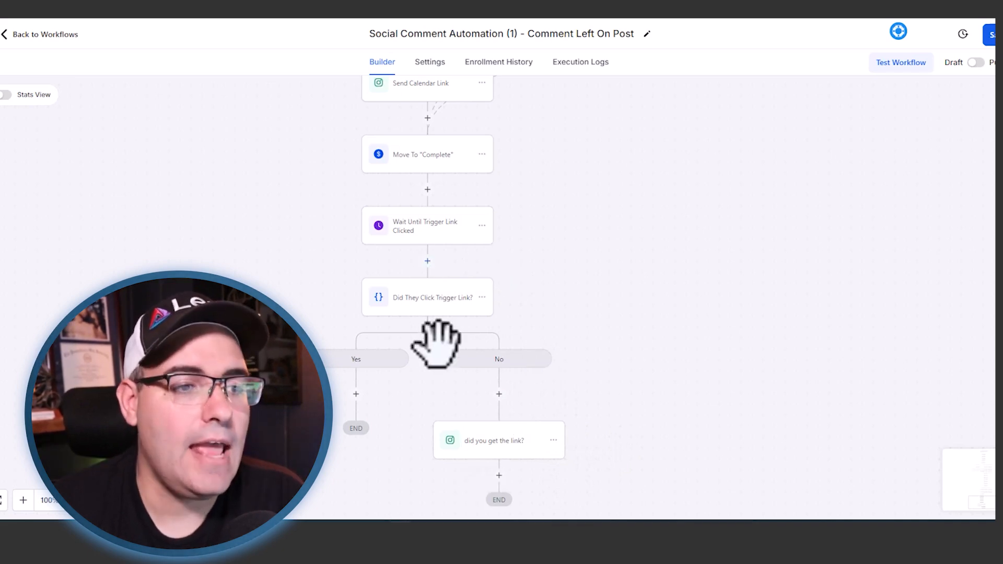
# - Add a Create Or Update Opportunity action to the Yes branch and name it "Move To Clicked"
pyautogui.click(356, 393)
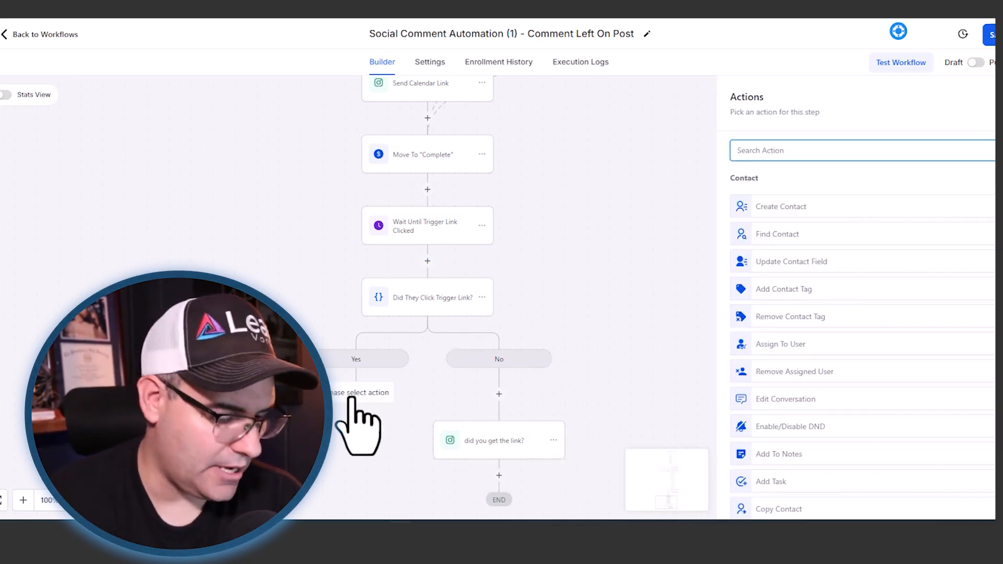
pyautogui.write('op')
pyautogui.click(813, 199)
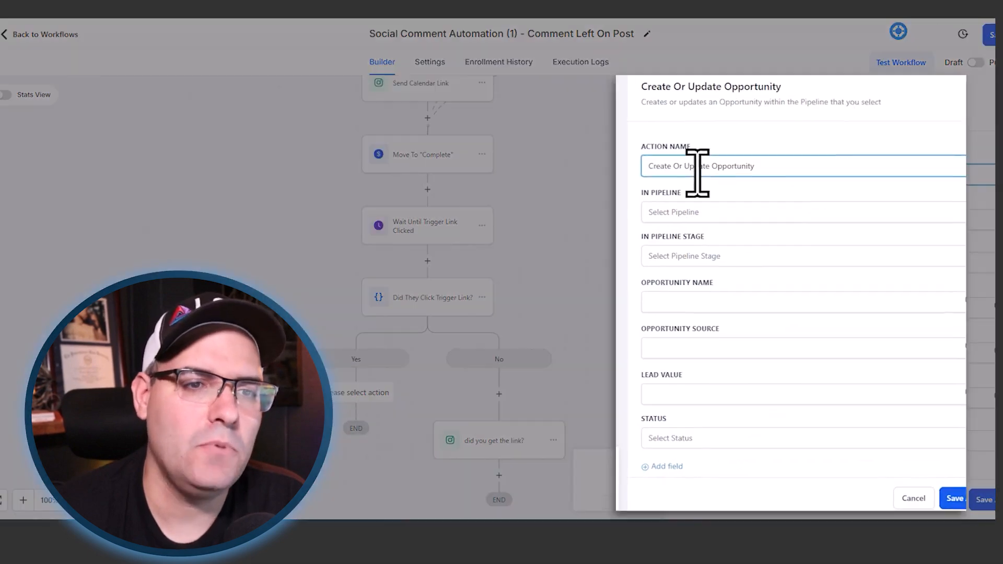
pyautogui.tripleClick(616, 152)
pyautogui.write('Move To Clicked')
# - Set the opportunity action's pipeline to "FB/IG Social Leads" and its stage to "Clicked Booking Link"
pyautogui.click(577, 189)
pyautogui.click(572, 239)
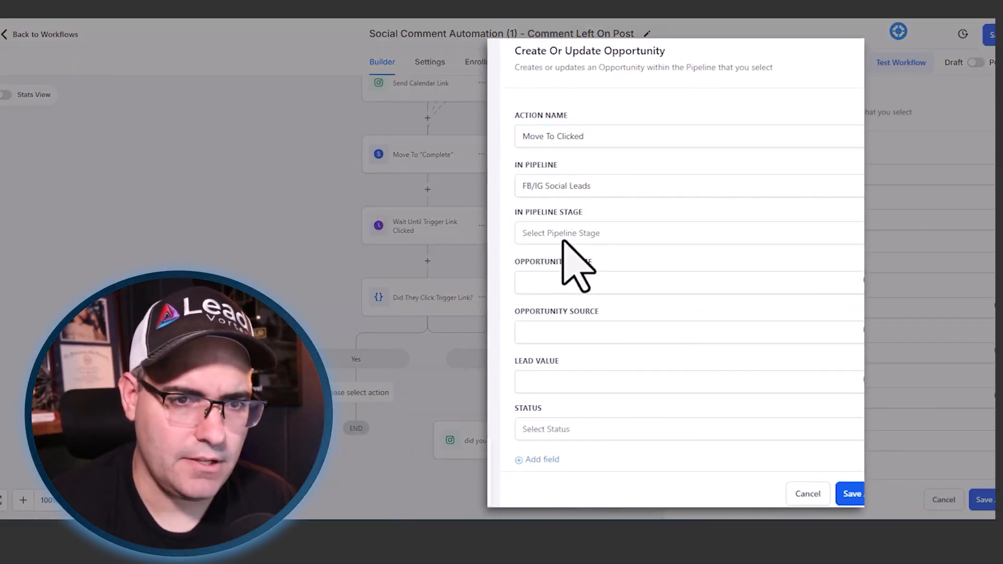
pyautogui.click(574, 235)
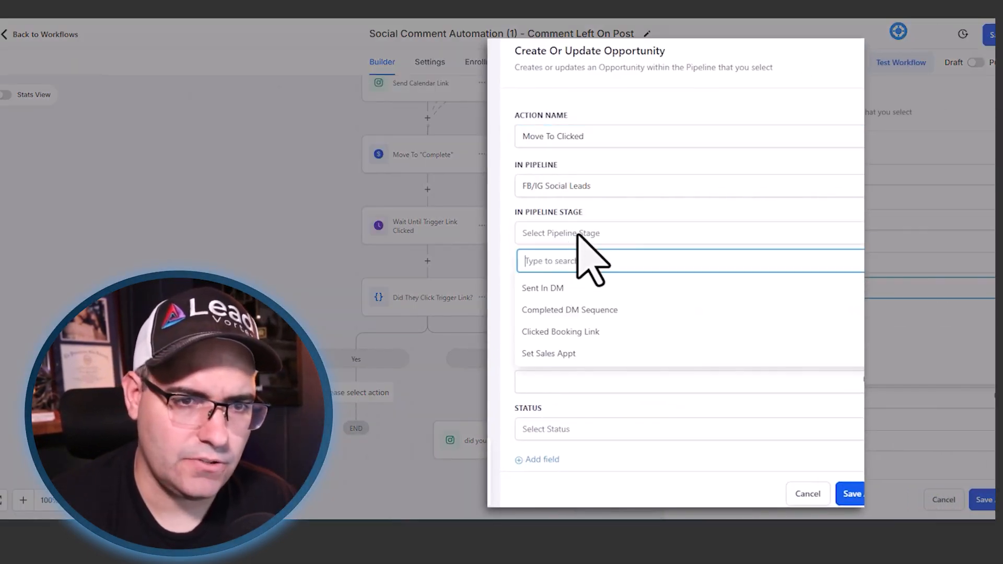
pyautogui.click(578, 332)
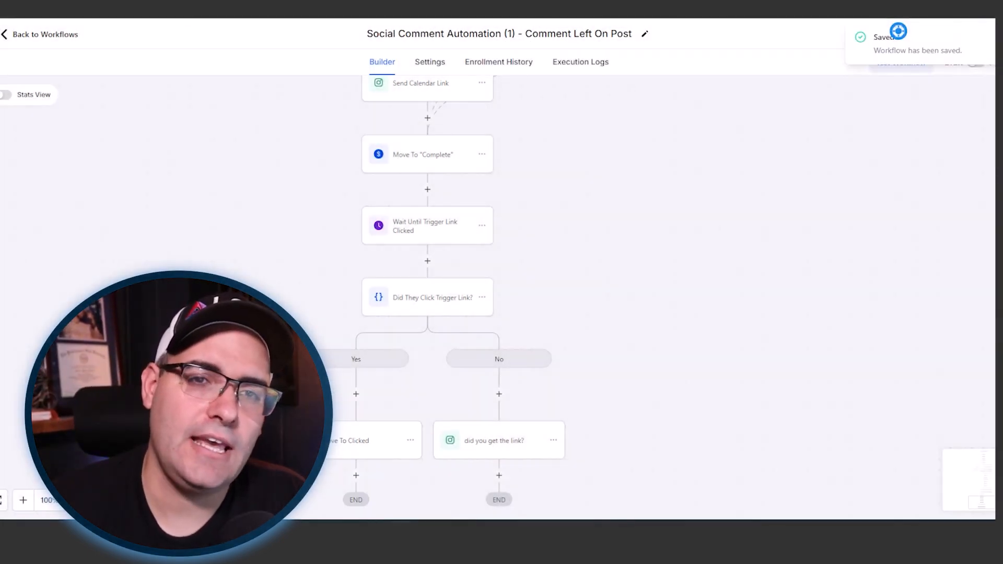
# - Switch the comment automation workflow from Draft to Publish, save it, and look over its full sequence
pyautogui.click(977, 62)
pyautogui.click(991, 34)
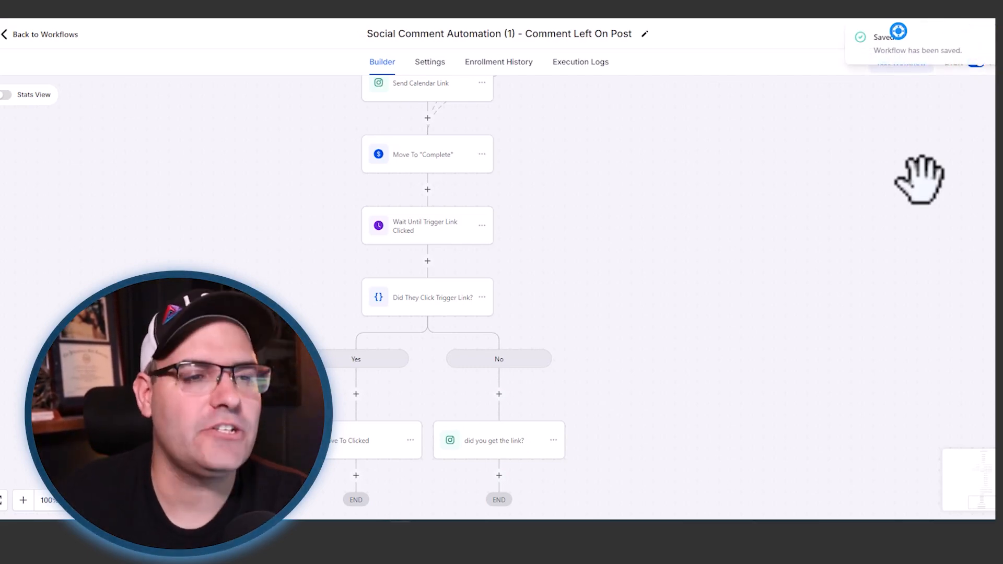
pyautogui.scroll(20, 776, 235)
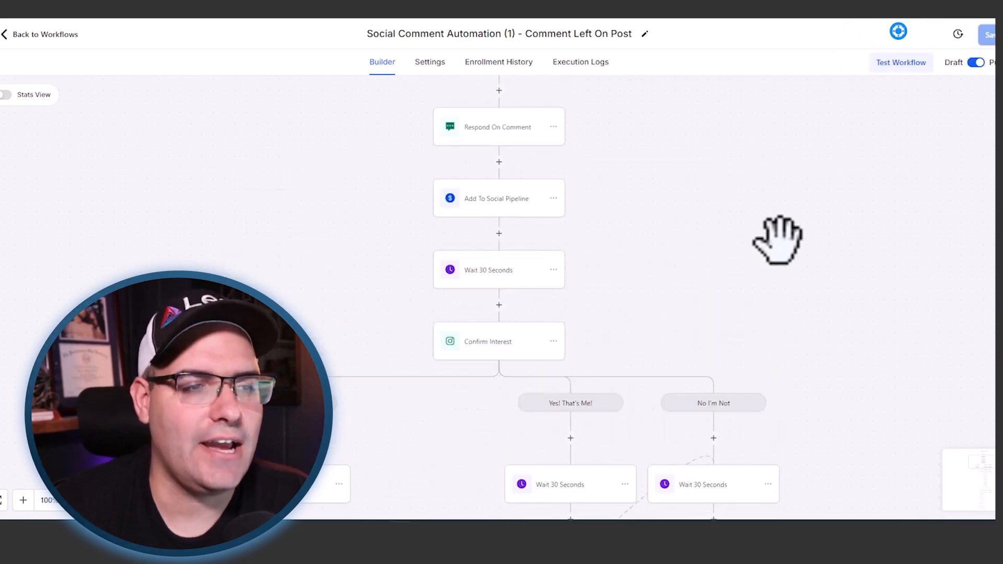
pyautogui.scroll(-10, 757, 276)
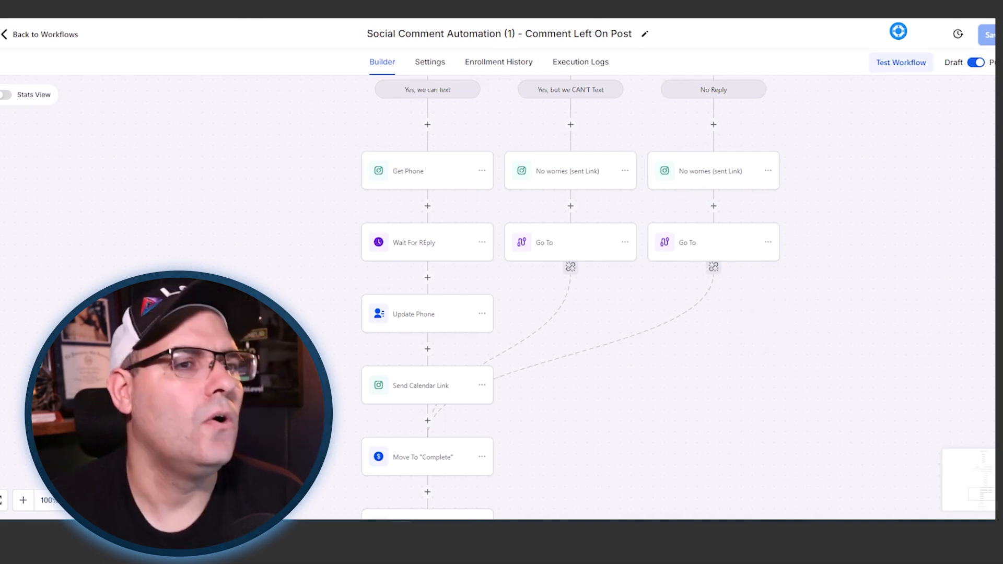
# - Return to the workflow list and create a new workflow in the "Sales - Social Leads - Comment/DM Automation" folder
pyautogui.click(45, 34)
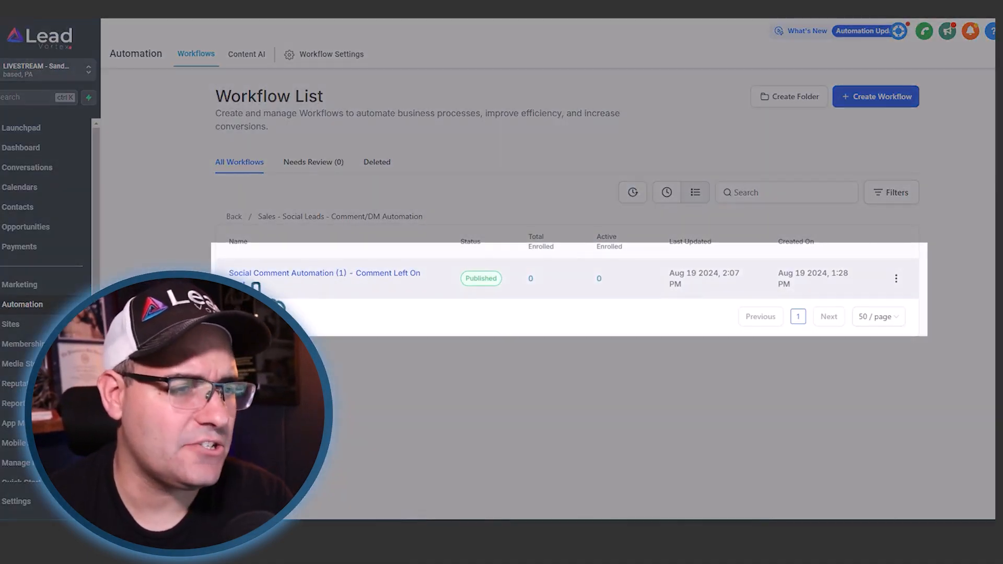
pyautogui.moveTo(422, 272); pyautogui.dragTo(231, 275)
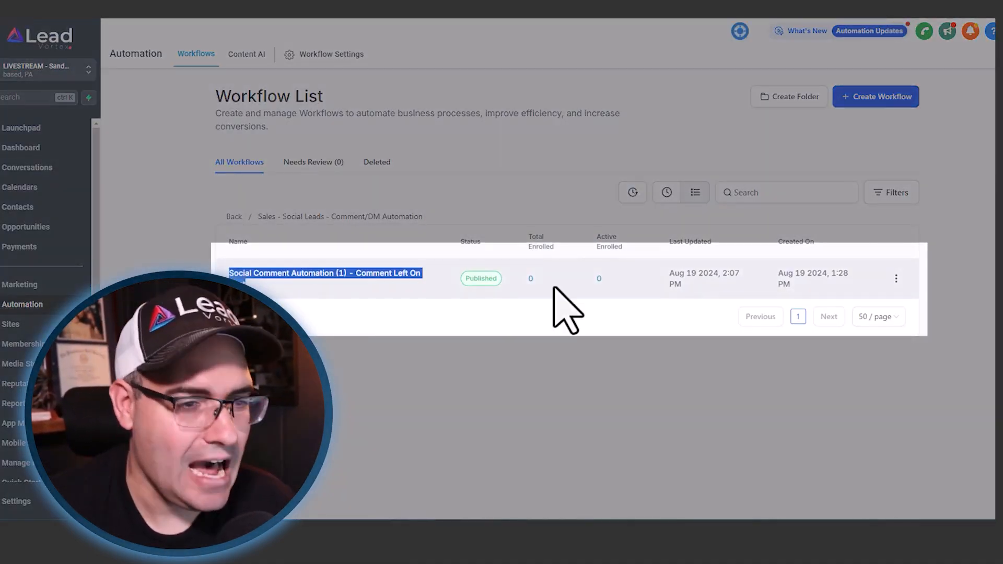
pyautogui.click(875, 96)
pyautogui.click(848, 141)
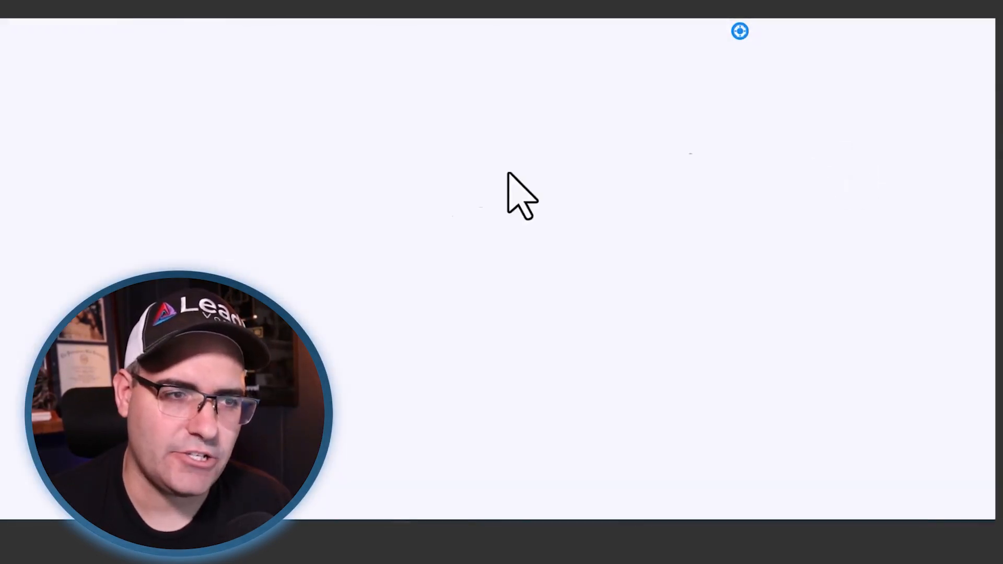